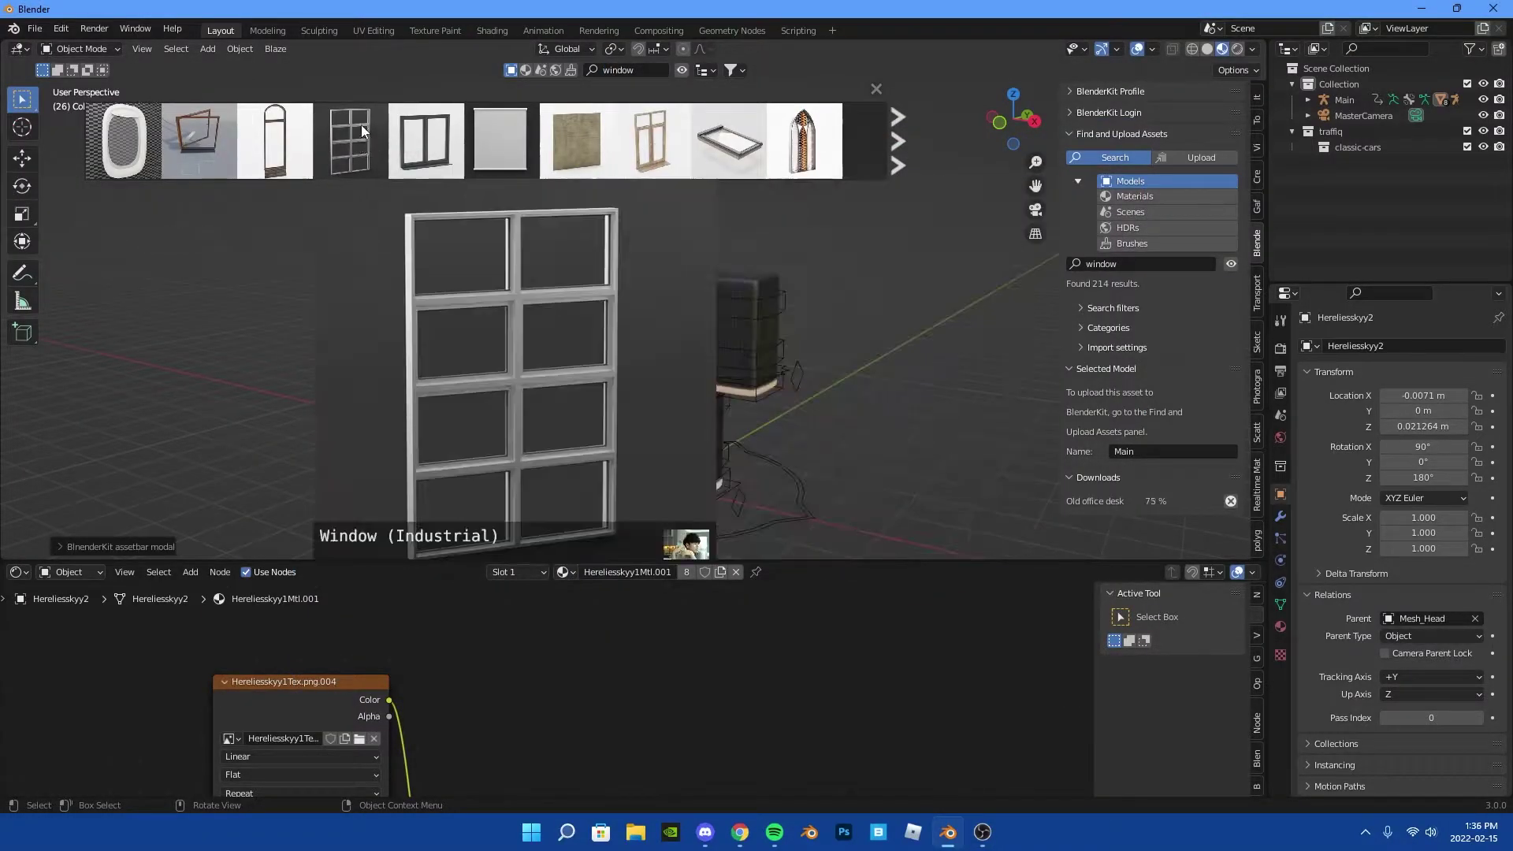
# Get the Industrial window model and search BlenderKit materials for 'wood'
pyautogui.click(361, 125)
pyautogui.click(898, 140)
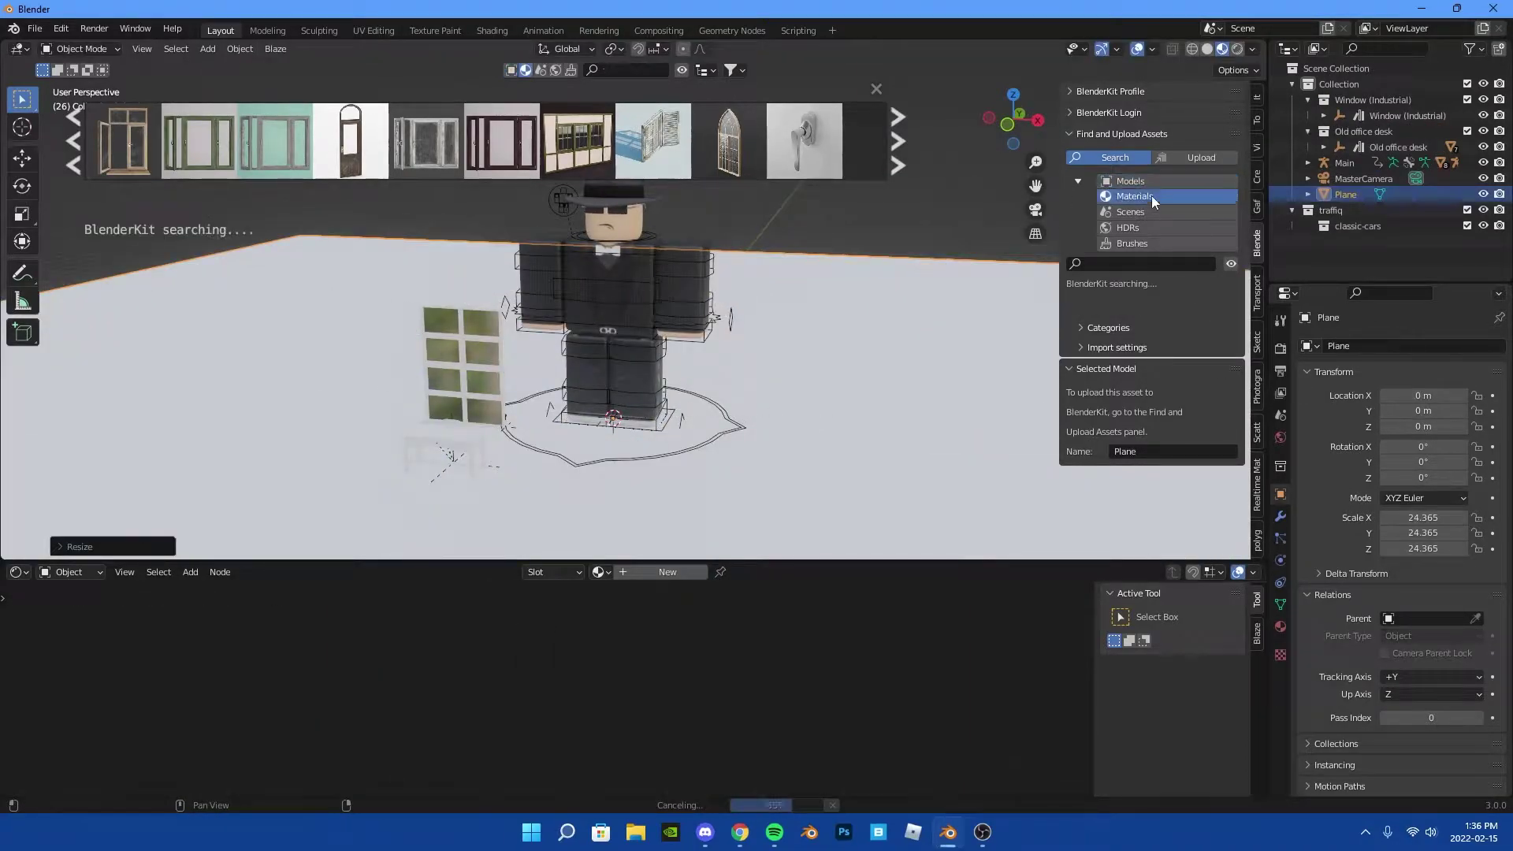
pyautogui.click(622, 70)
pyautogui.write('wood')
pyautogui.press('Return')
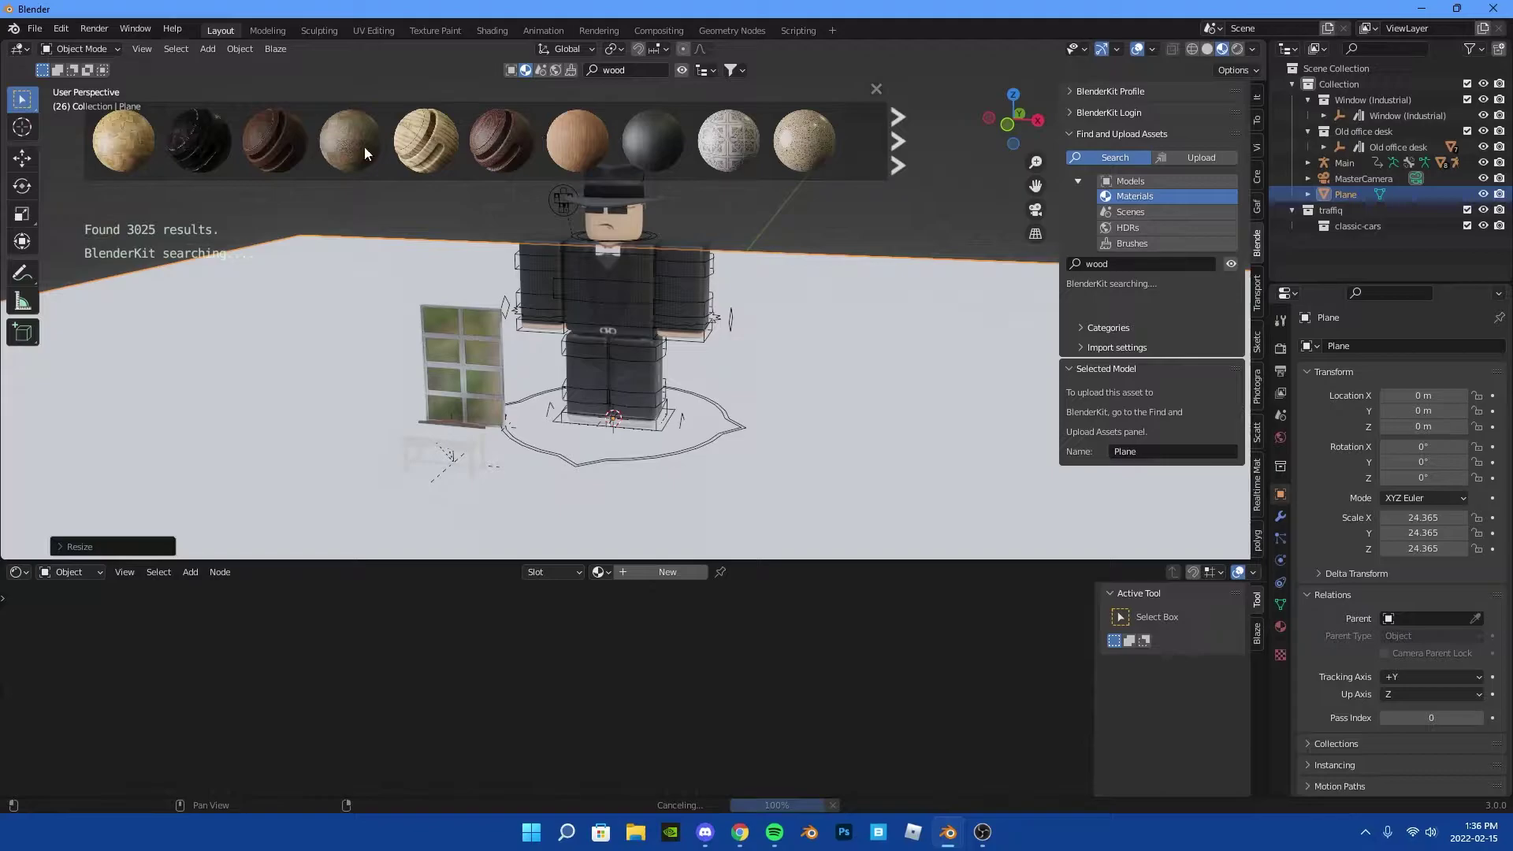
# Drop Wood Parquet 02 from the wood materials onto the floor plane
pyautogui.click(900, 139)
pyautogui.moveTo(728, 140)
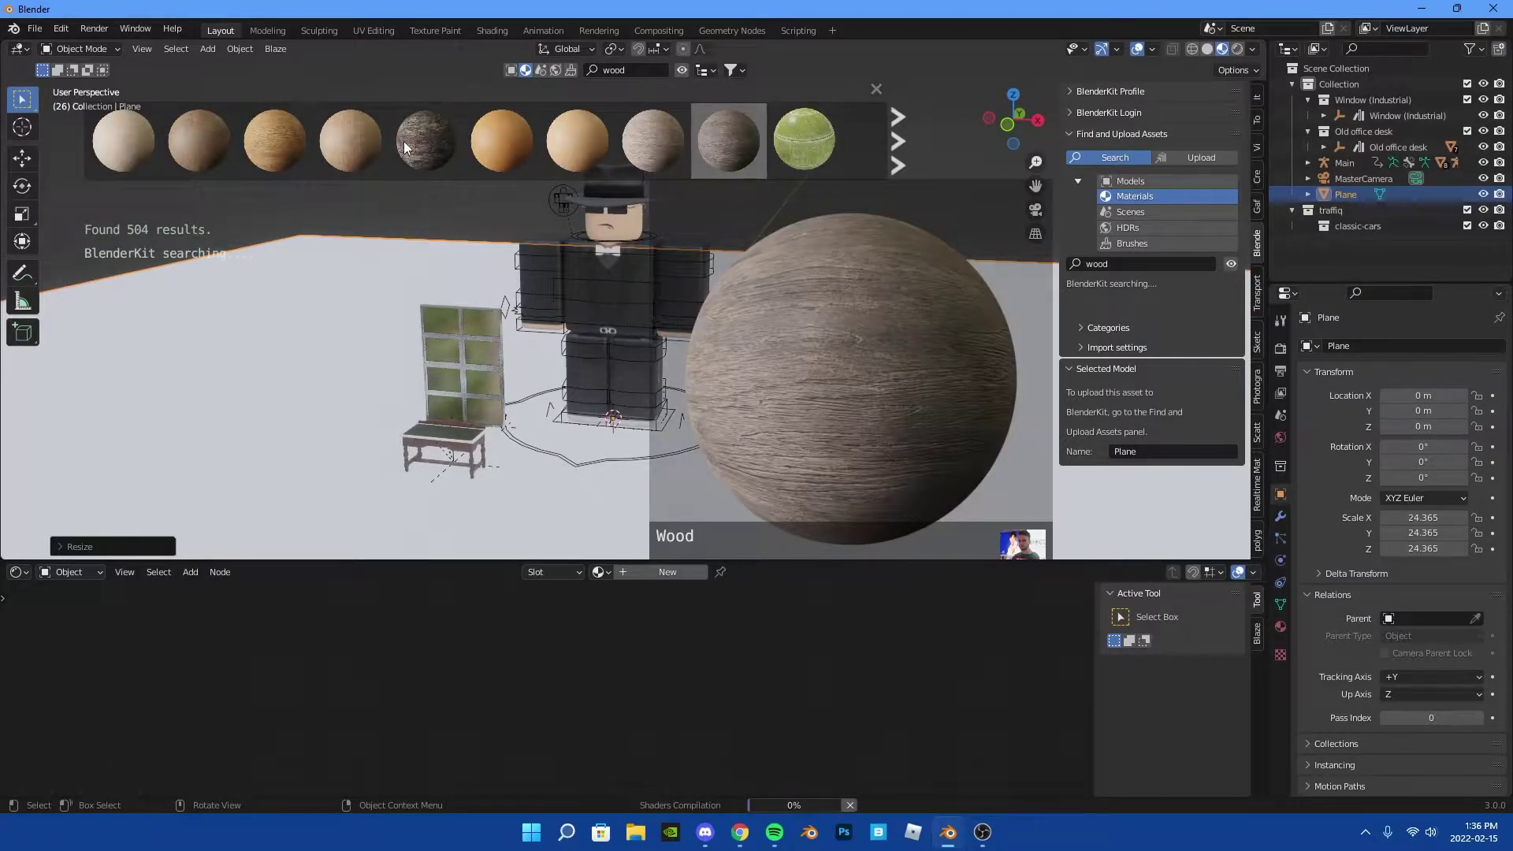
pyautogui.scroll(-3, 735, 149)
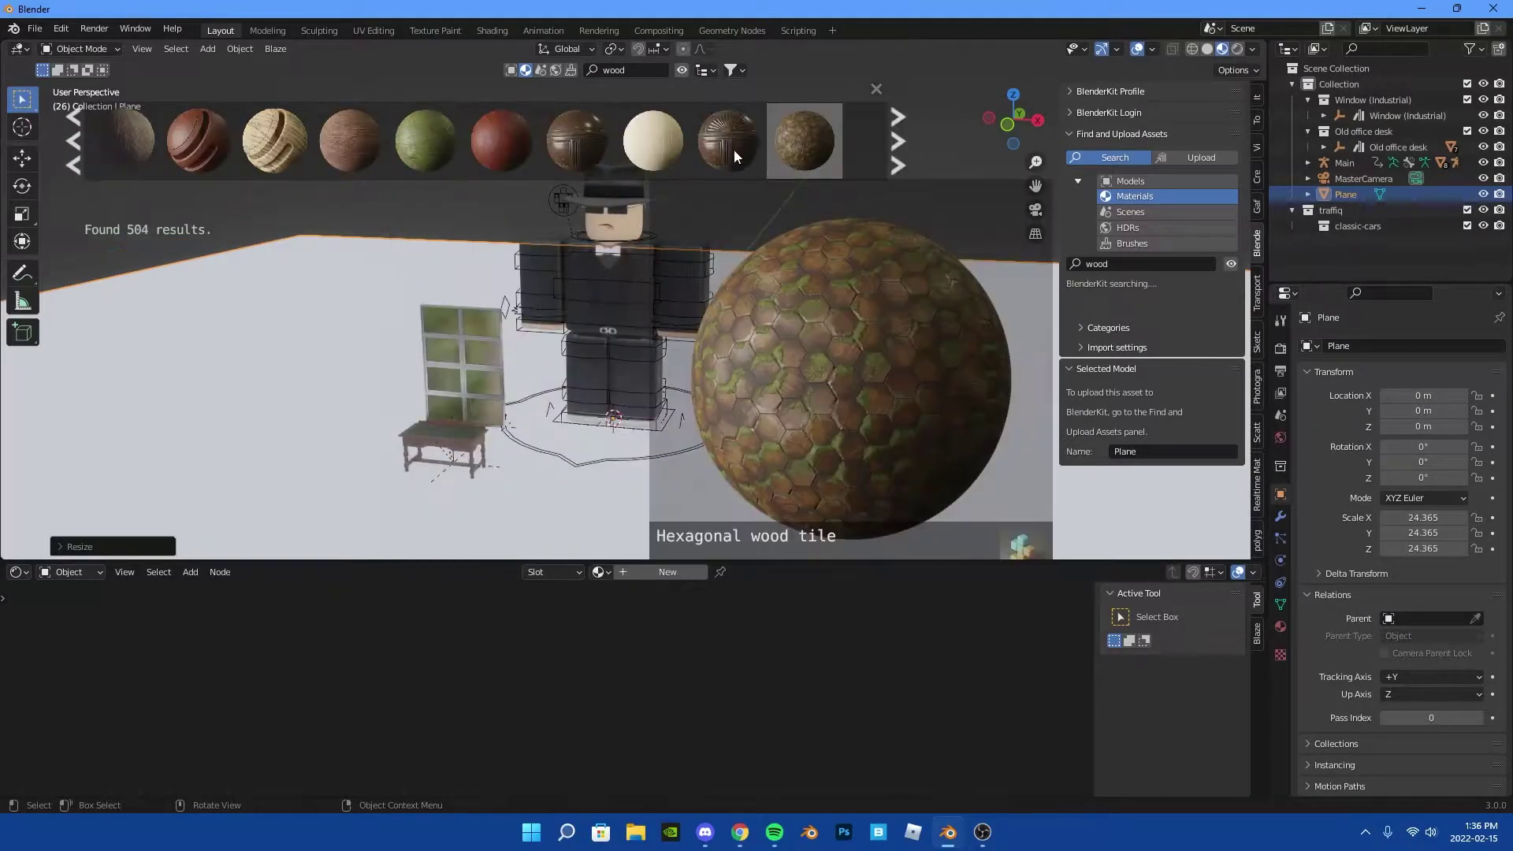
pyautogui.scroll(-3, 798, 139)
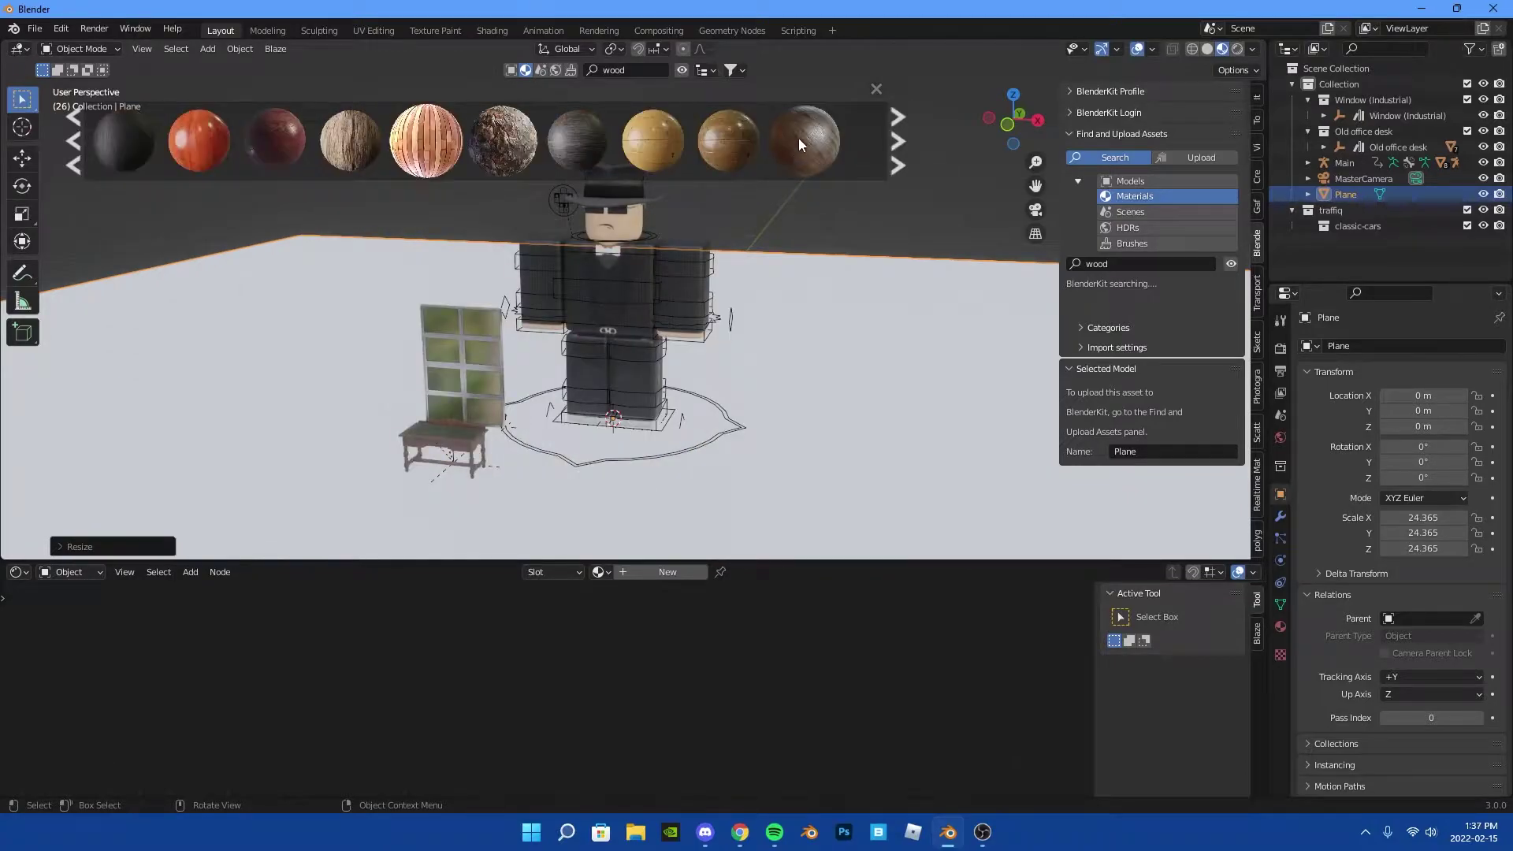
pyautogui.scroll(-3, 135, 146)
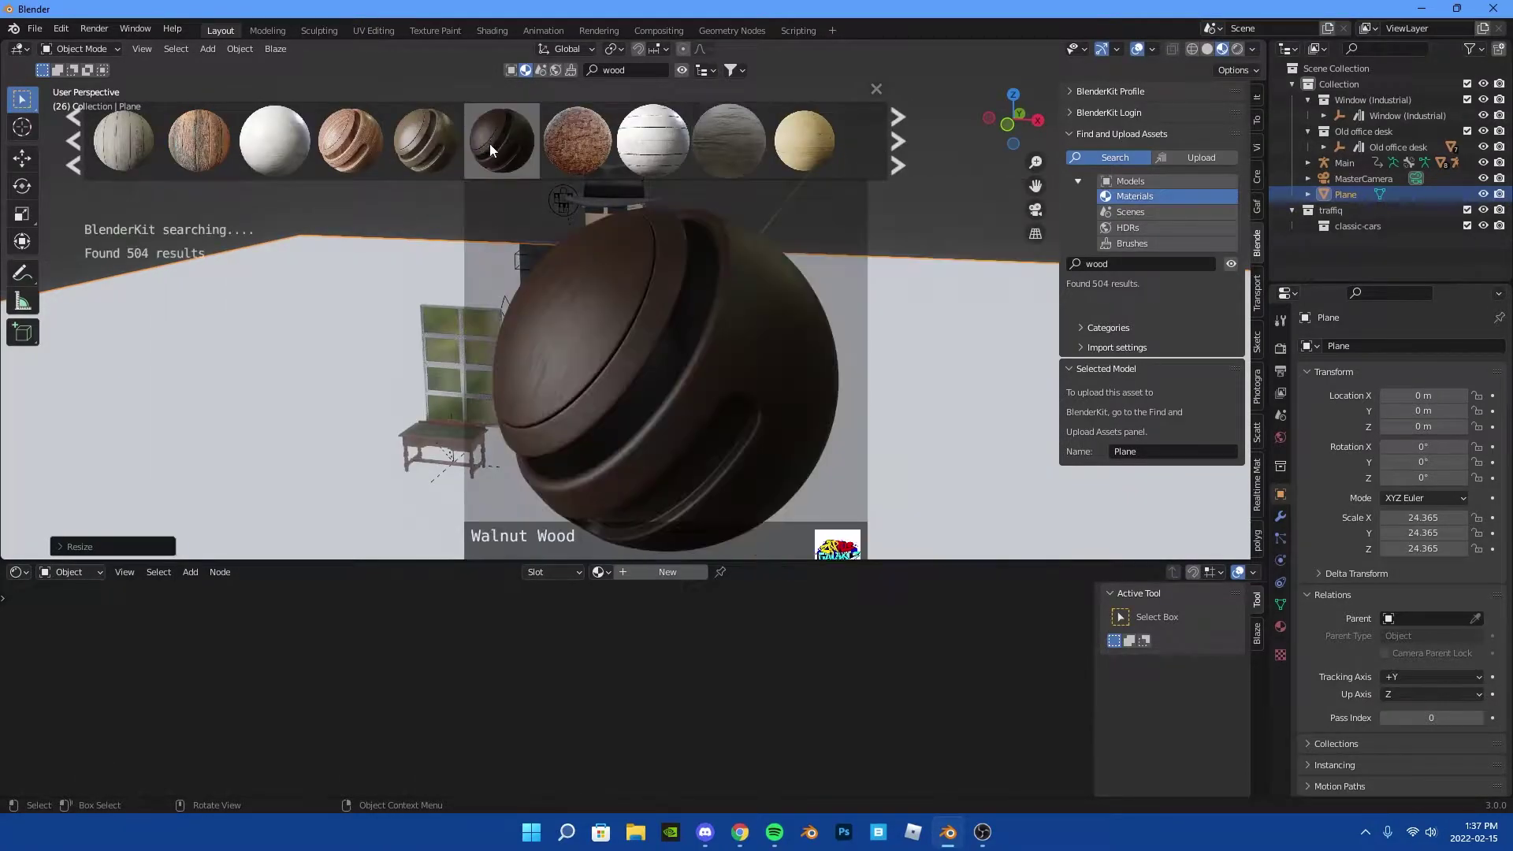
pyautogui.moveTo(430, 137); pyautogui.dragTo(649, 434)
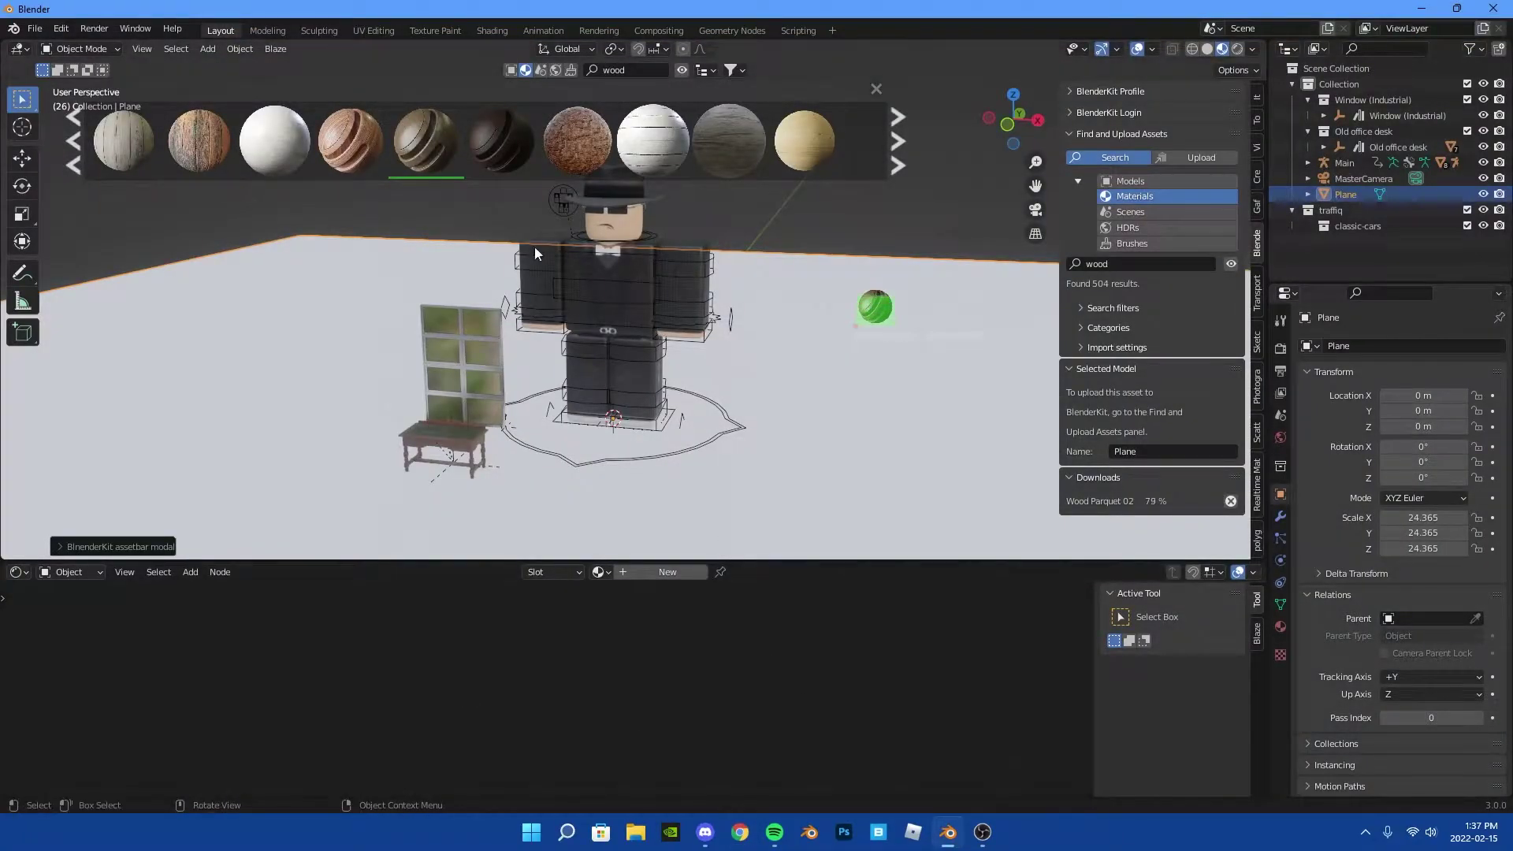
# Walk the view to the floor and frame the Wood Parquet 02 node tree
pyautogui.hotkey('shift', '`')
pyautogui.press('w')
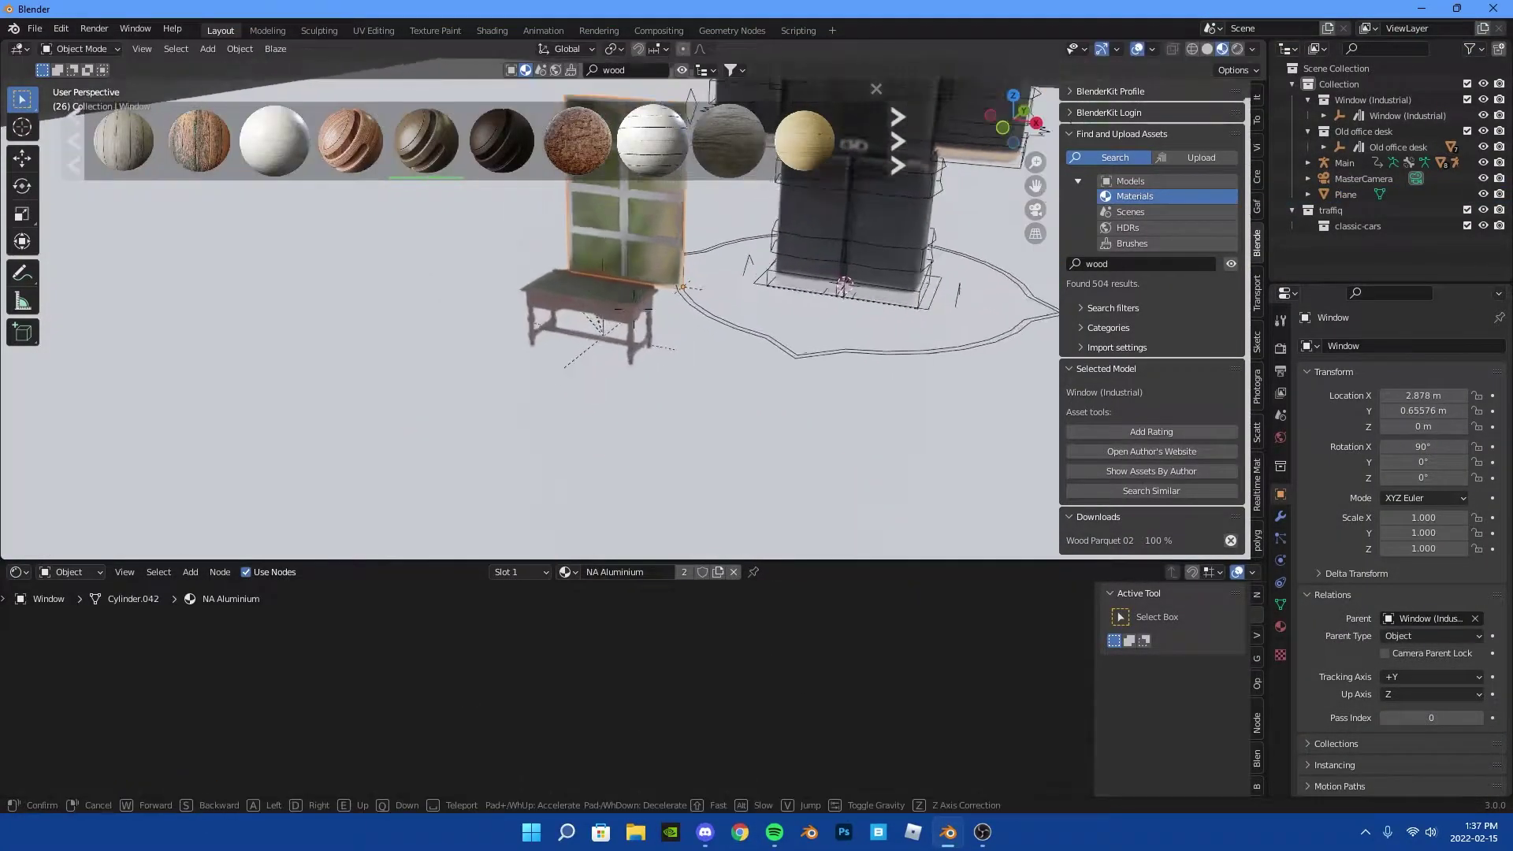
pyautogui.click(633, 308)
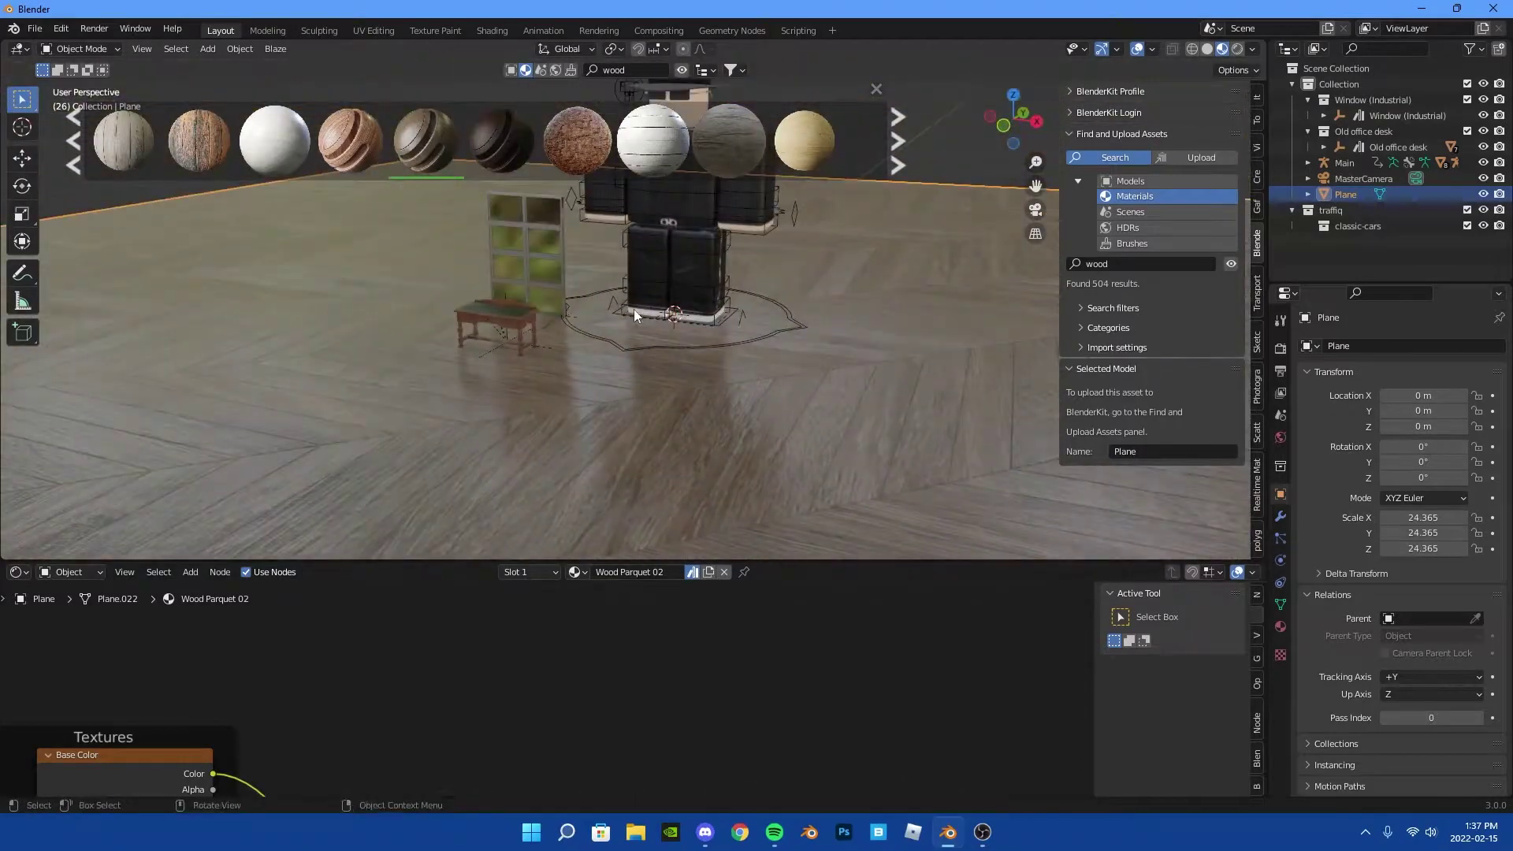
pyautogui.moveTo(601, 662); pyautogui.dragTo(714, 593, button='middle')
pyautogui.scroll(-3, 635, 641)
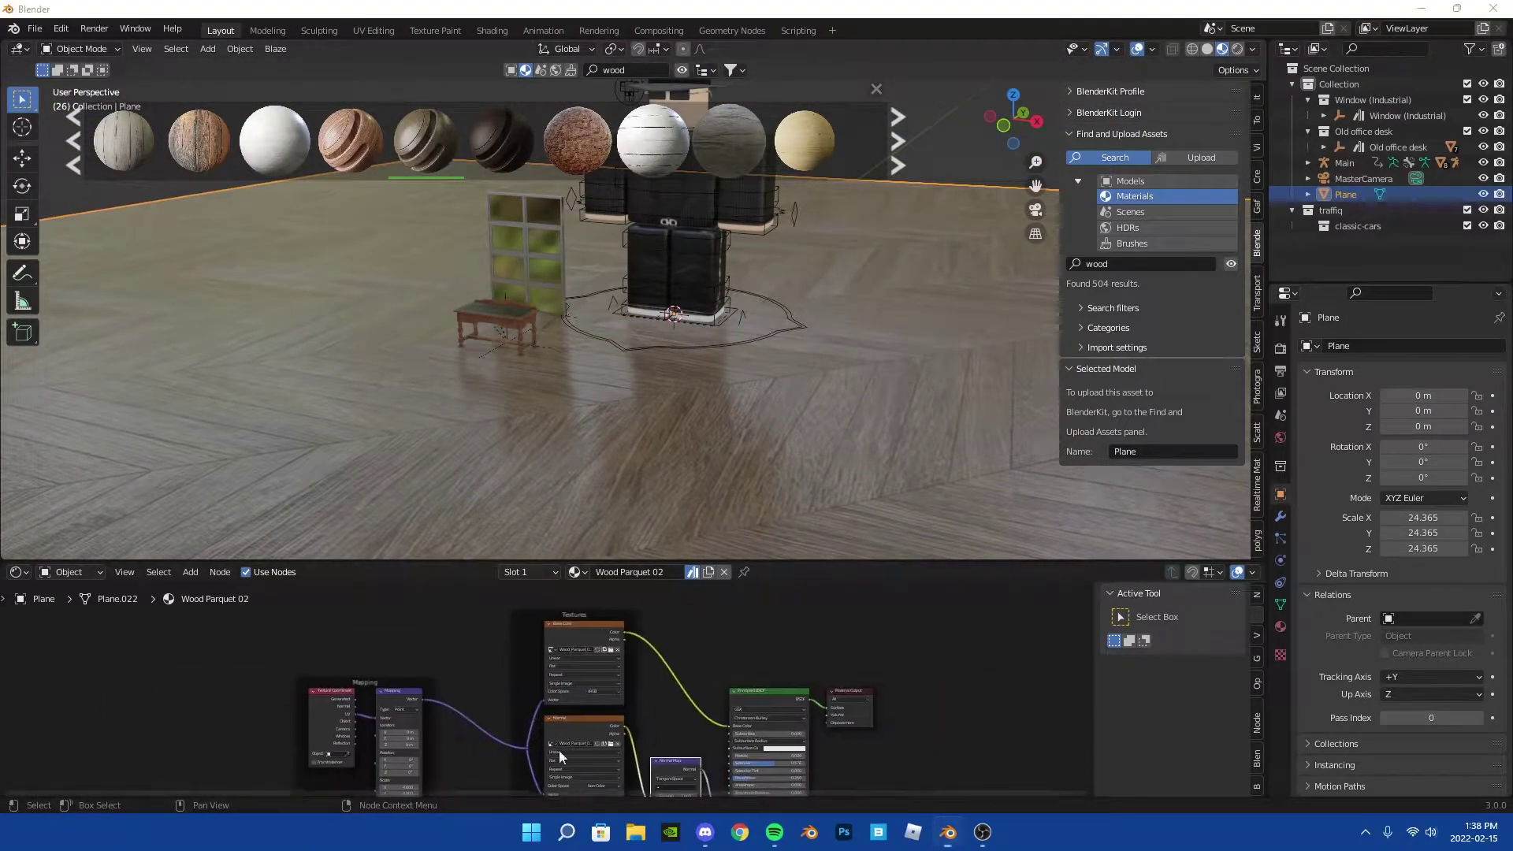
pyautogui.moveTo(559, 750); pyautogui.dragTo(939, 750, button='middle')
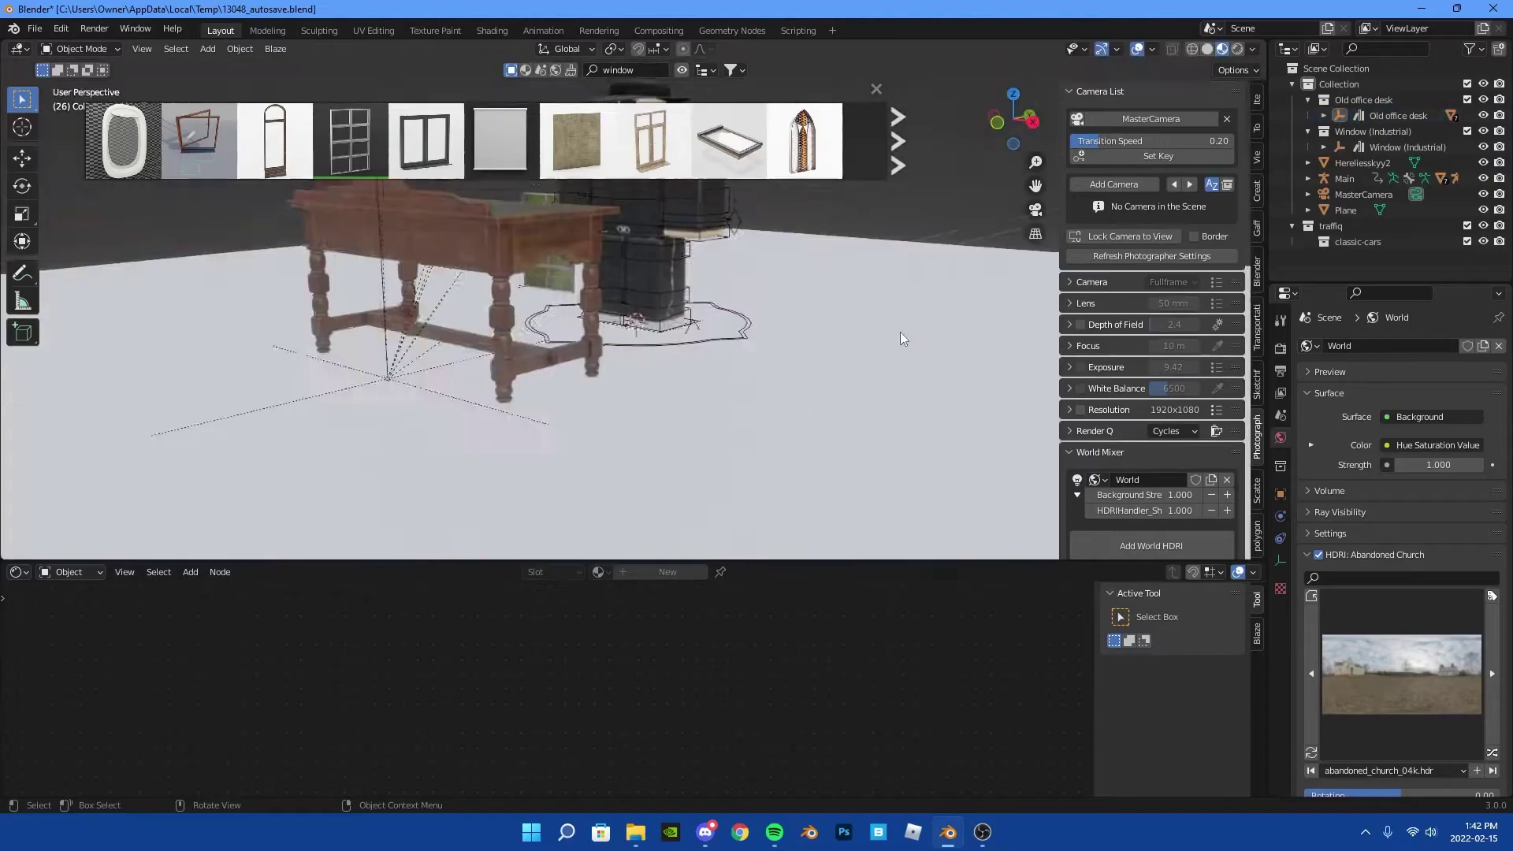
# Apply the walnut procedural material to the selected floor plane
pyautogui.click(713, 444)
pyautogui.keyDown('ctrl'); pyautogui.scroll(2, 1257, 197); pyautogui.keyUp('ctrl')
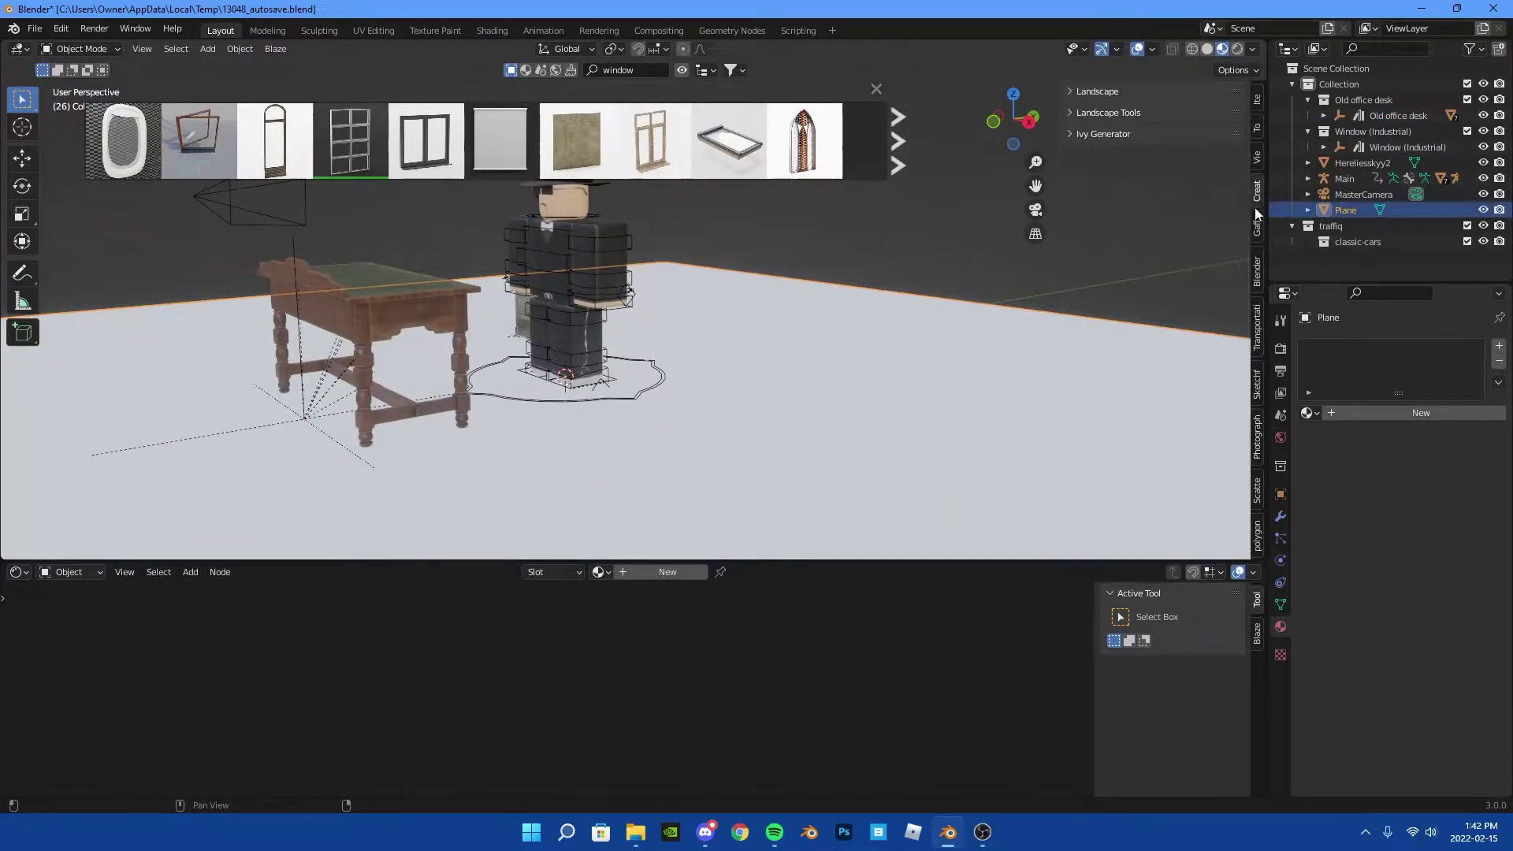
pyautogui.keyDown('ctrl'); pyautogui.scroll(1, 1090, 139); pyautogui.keyUp('ctrl')
pyautogui.keyDown('ctrl'); pyautogui.scroll(-1, 1071, 93); pyautogui.keyUp('ctrl')
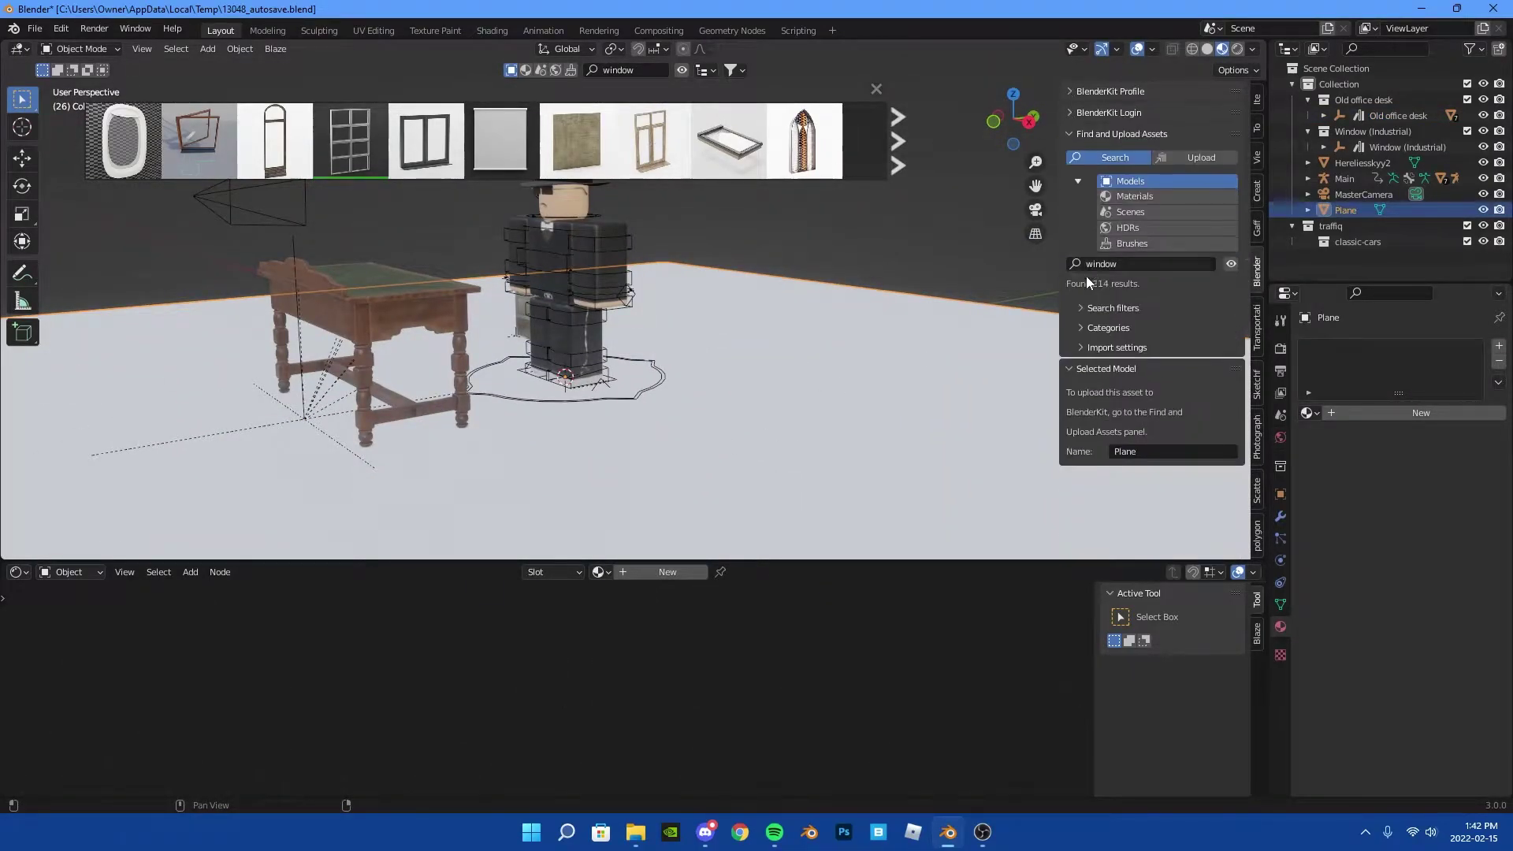
pyautogui.click(1150, 196)
pyautogui.moveTo(501, 140)
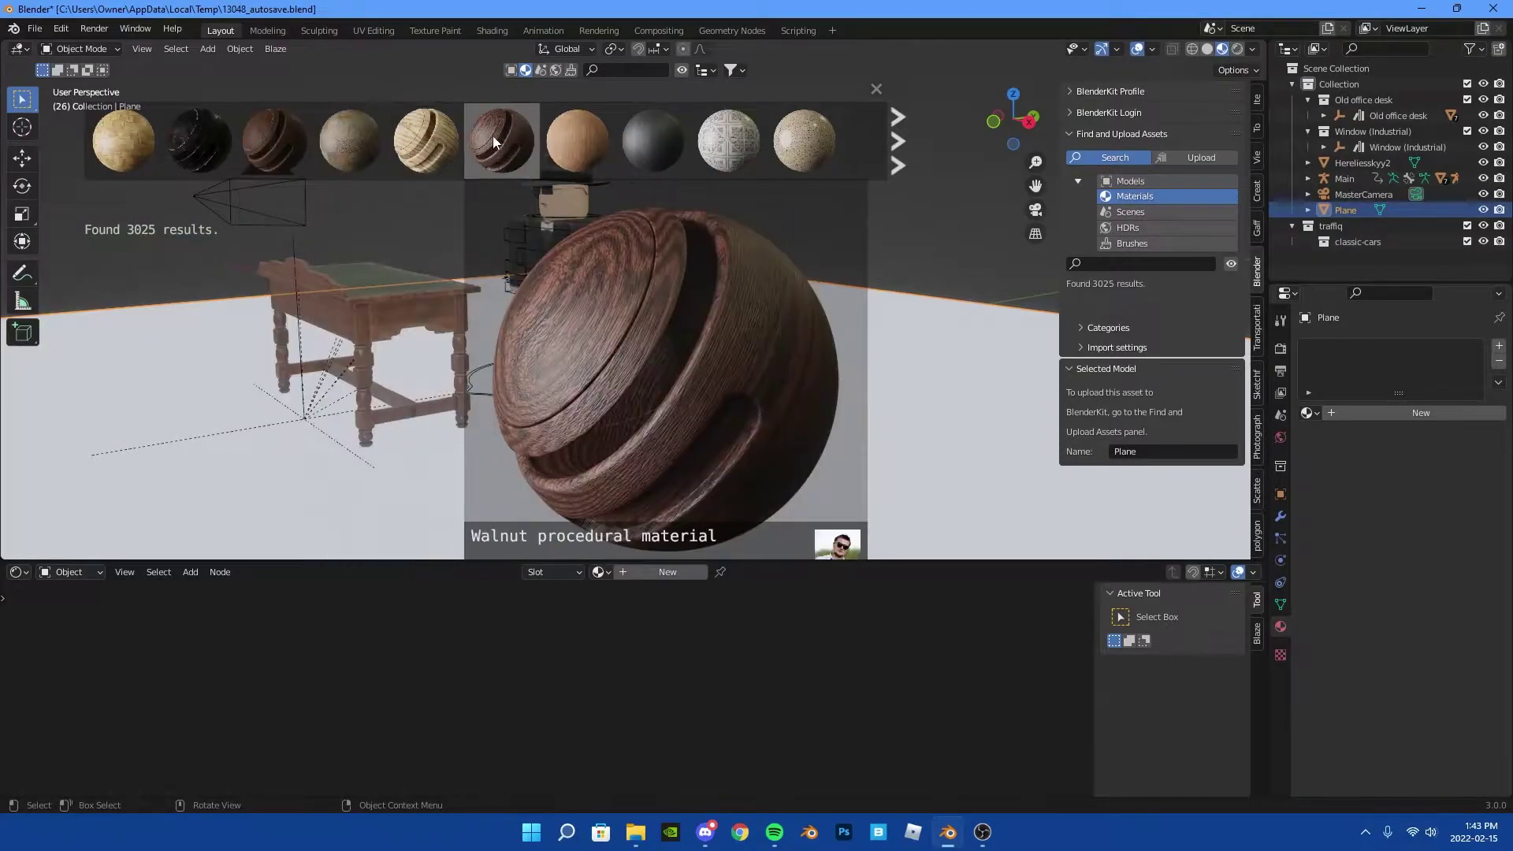
pyautogui.moveTo(274, 140); pyautogui.dragTo(788, 377)
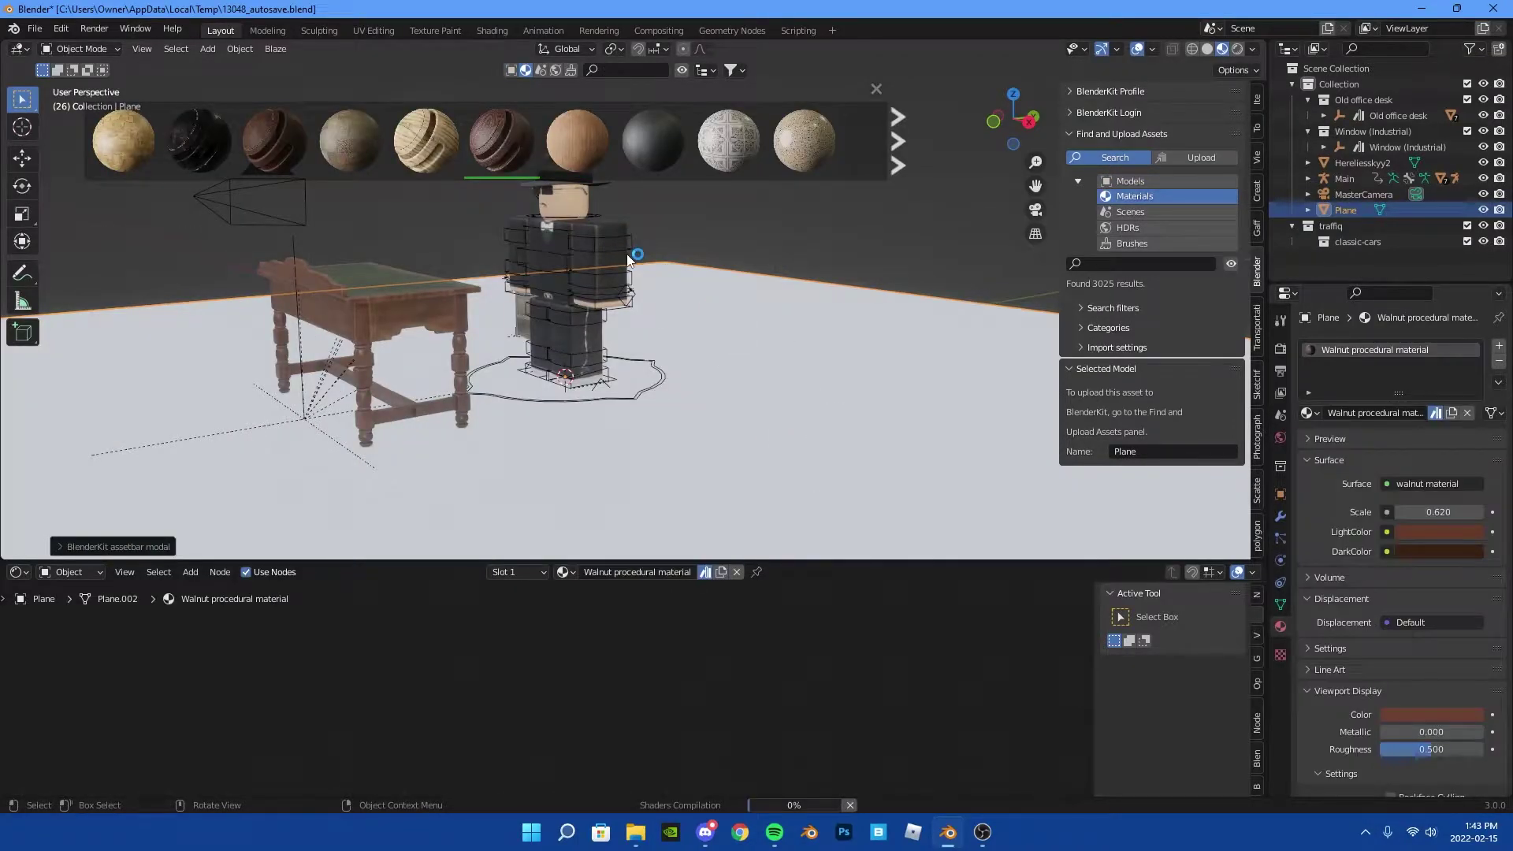
# Replace it with the dark Walnut Wood material from later wood pages
pyautogui.scroll(5, 628, 260)
pyautogui.scroll(-3, 628, 260)
pyautogui.scroll(-2, 716, 126)
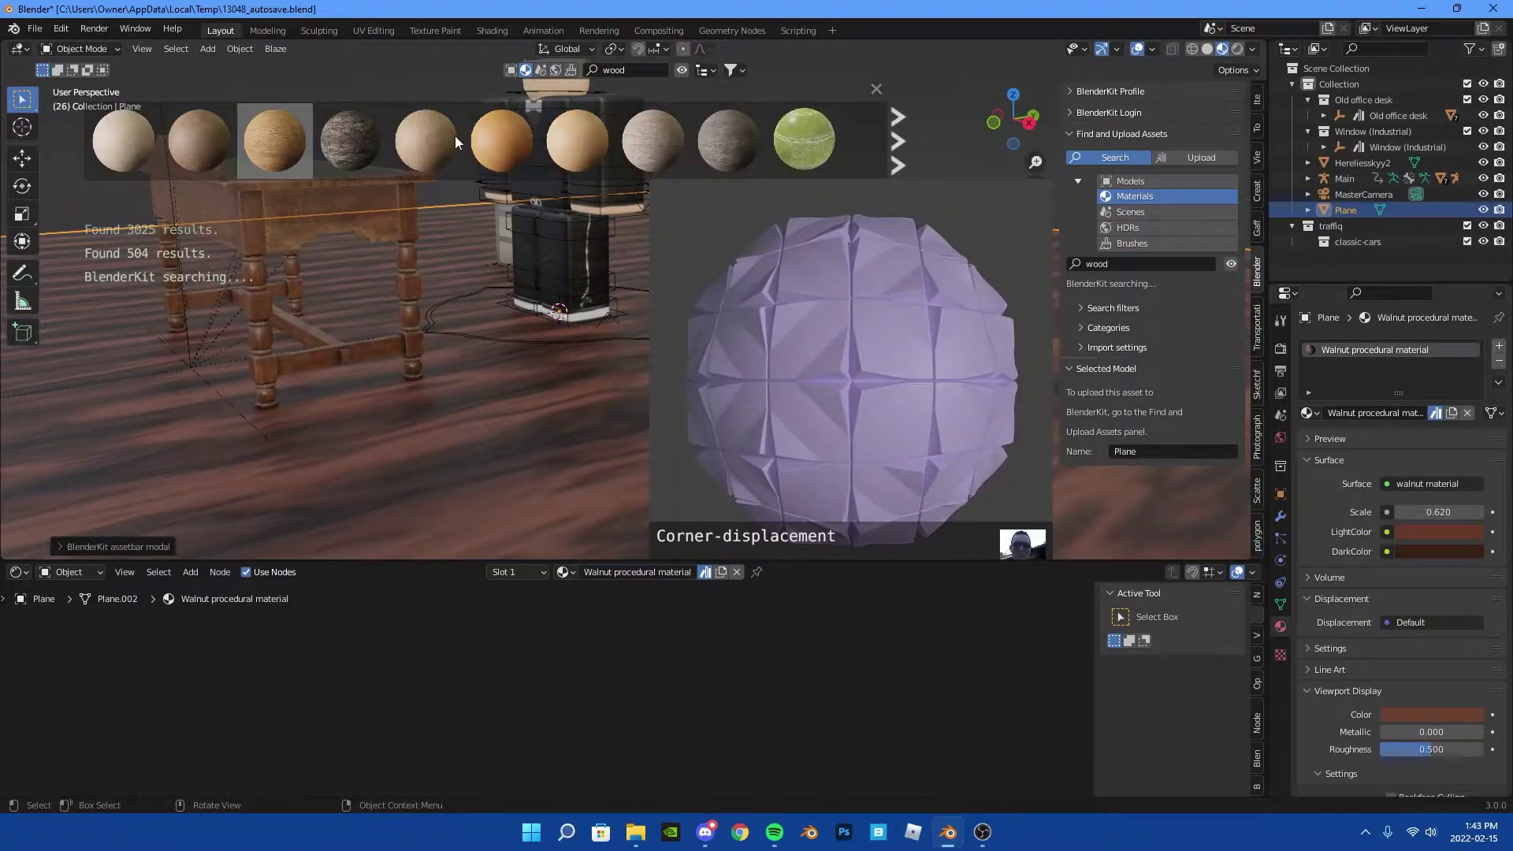
pyautogui.click(897, 138)
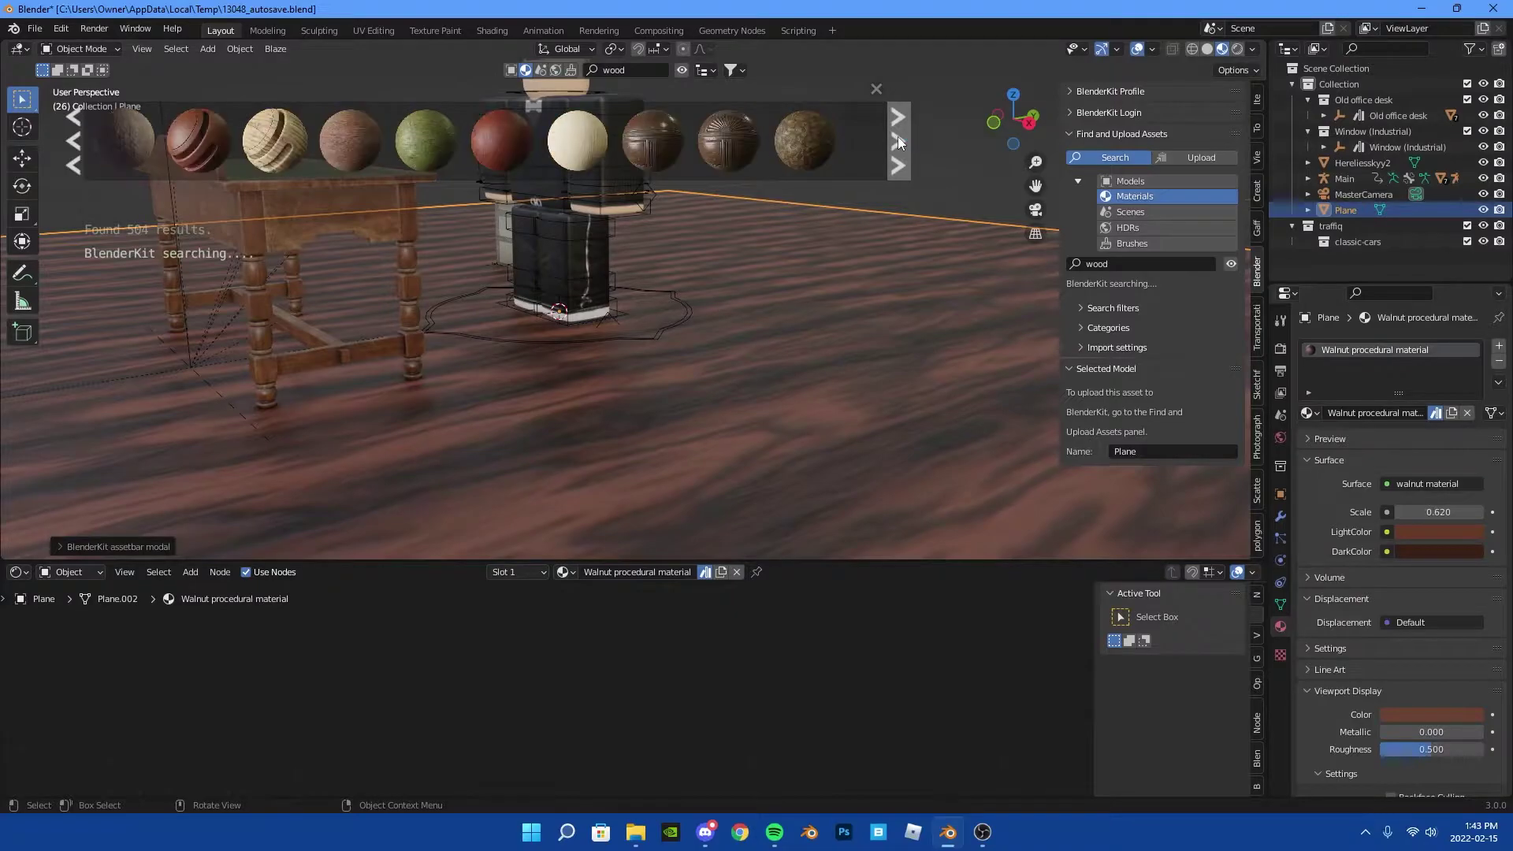
pyautogui.click(899, 141)
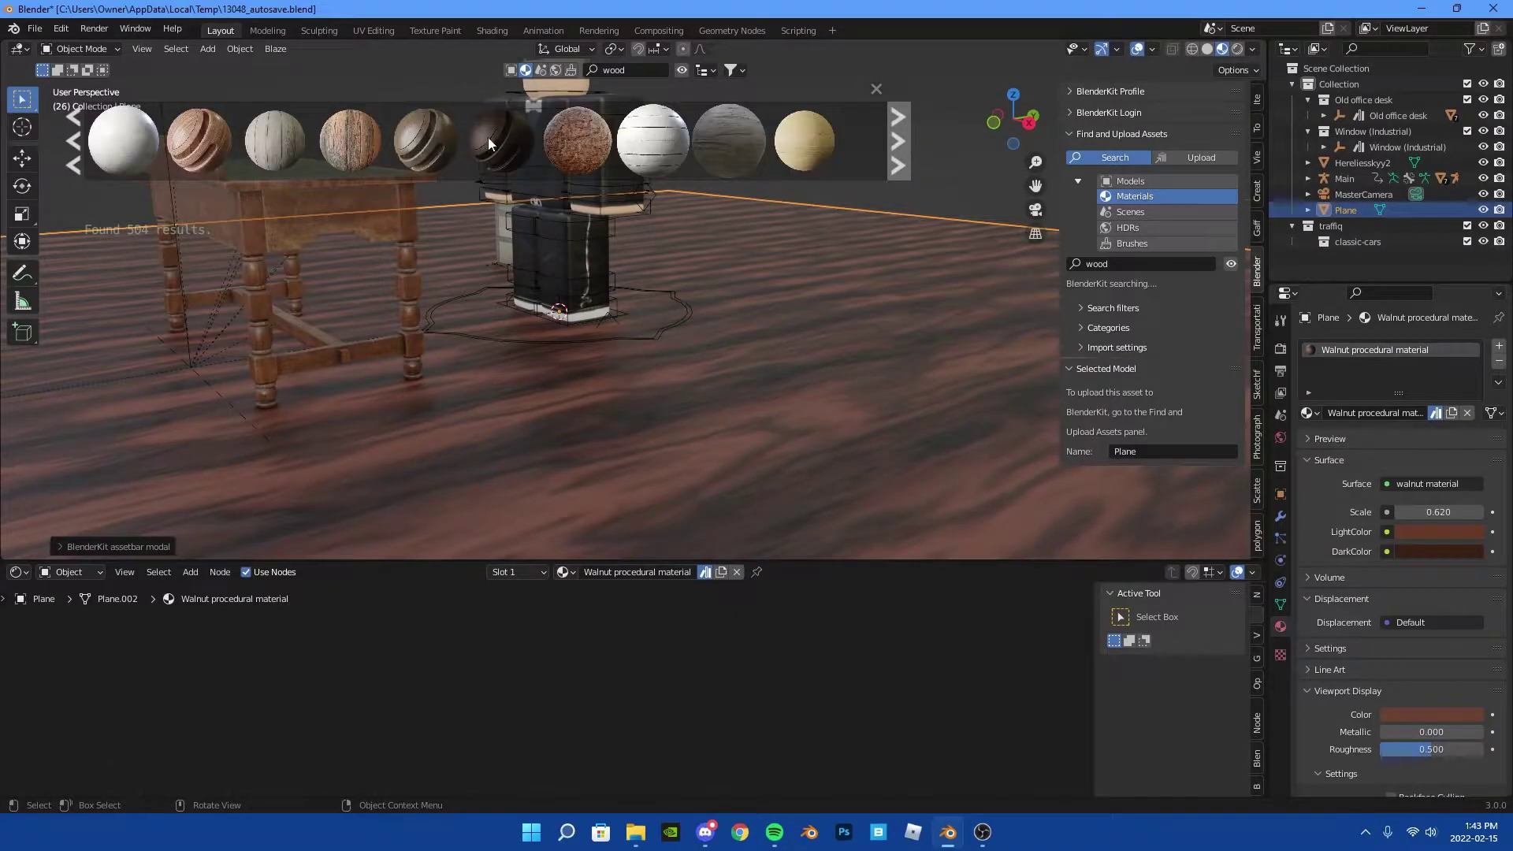
pyautogui.moveTo(494, 139); pyautogui.dragTo(780, 323)
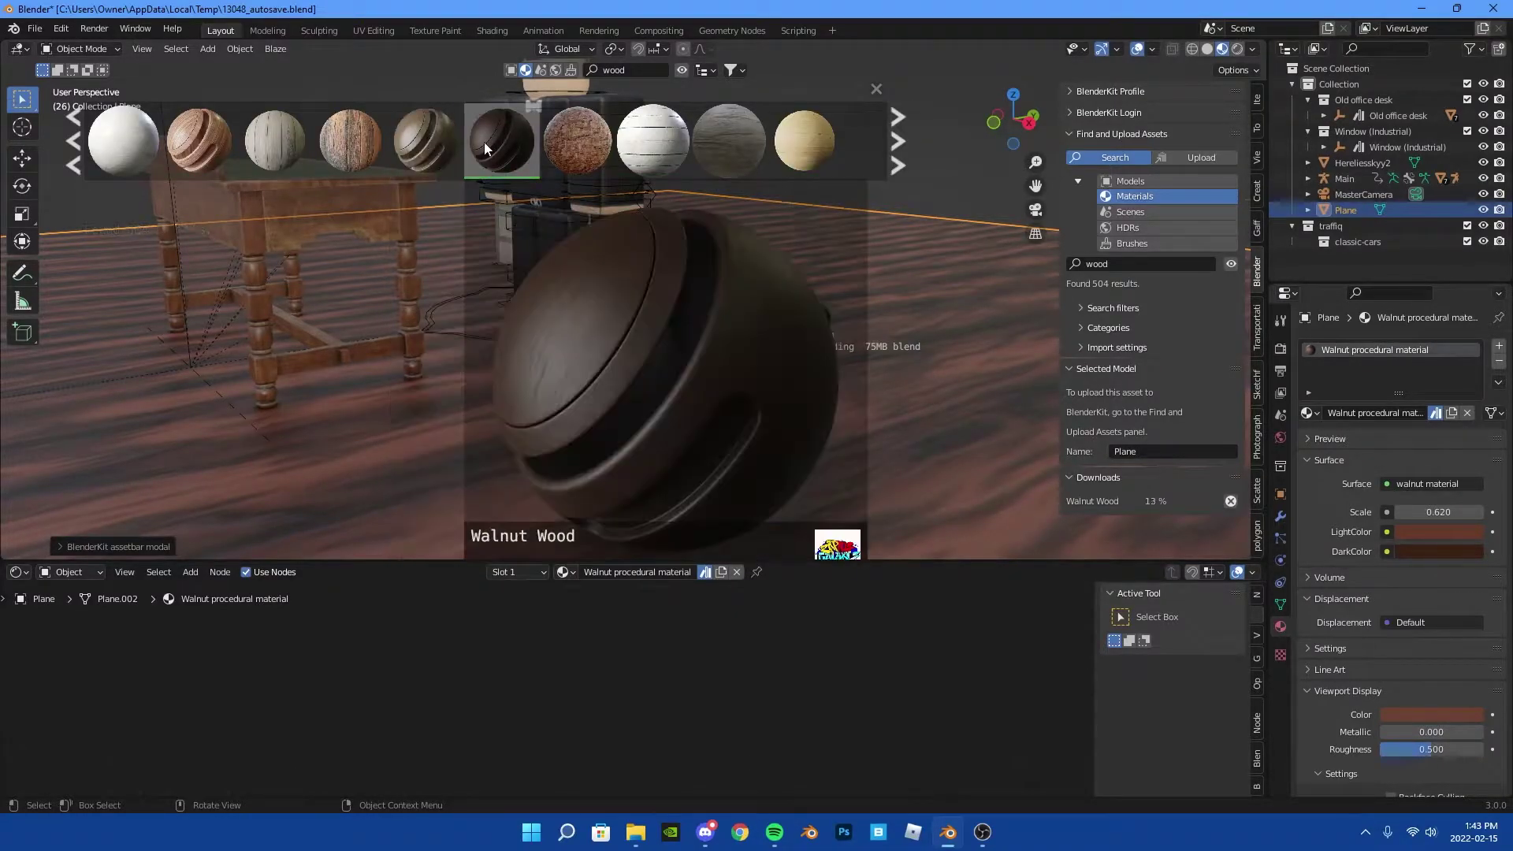
pyautogui.scroll(-5, 486, 148)
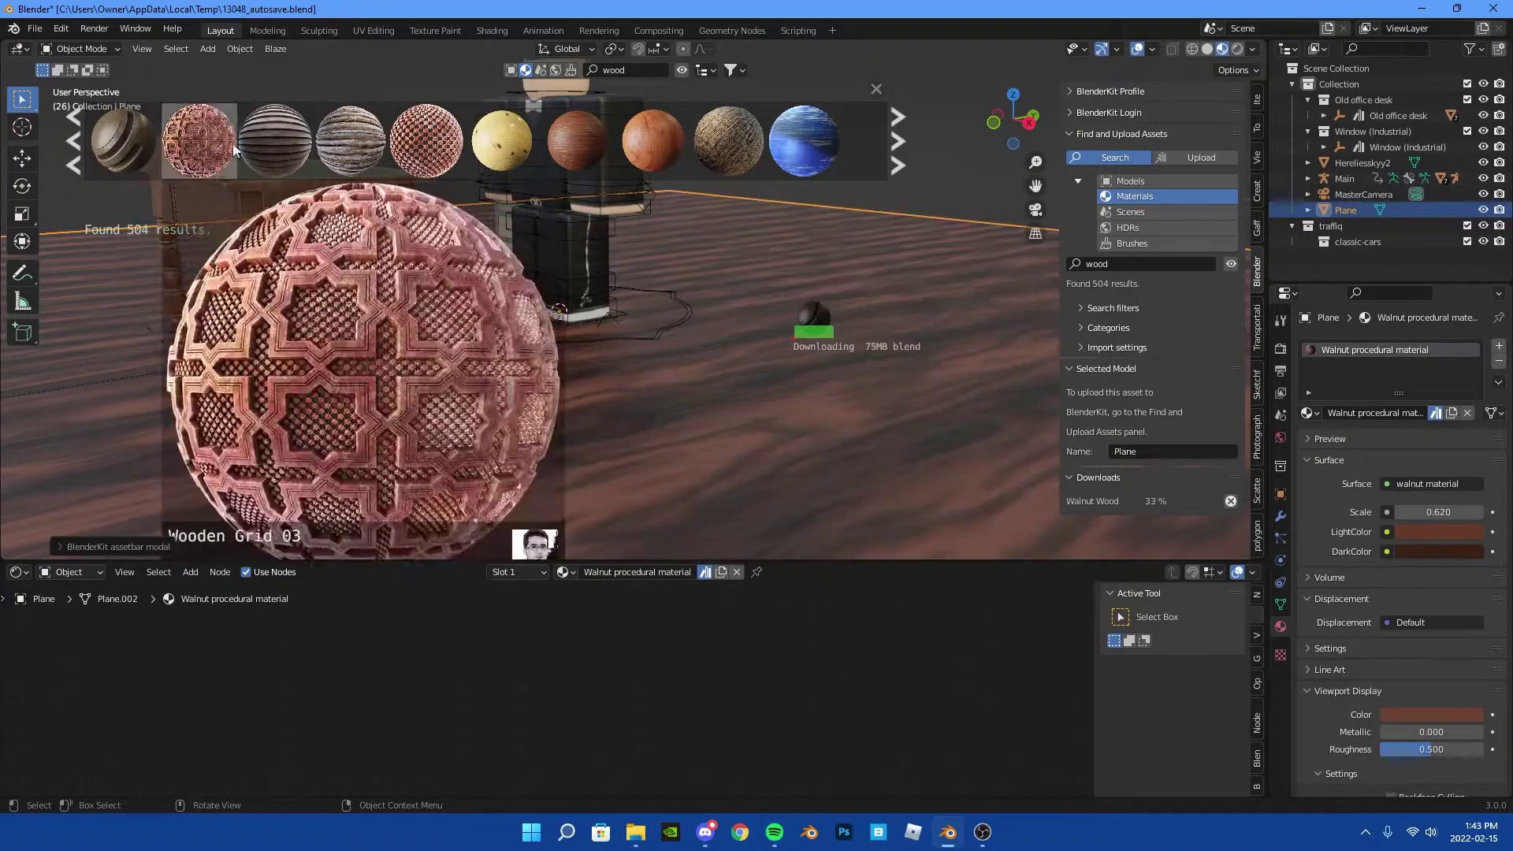
pyautogui.scroll(-5, 517, 148)
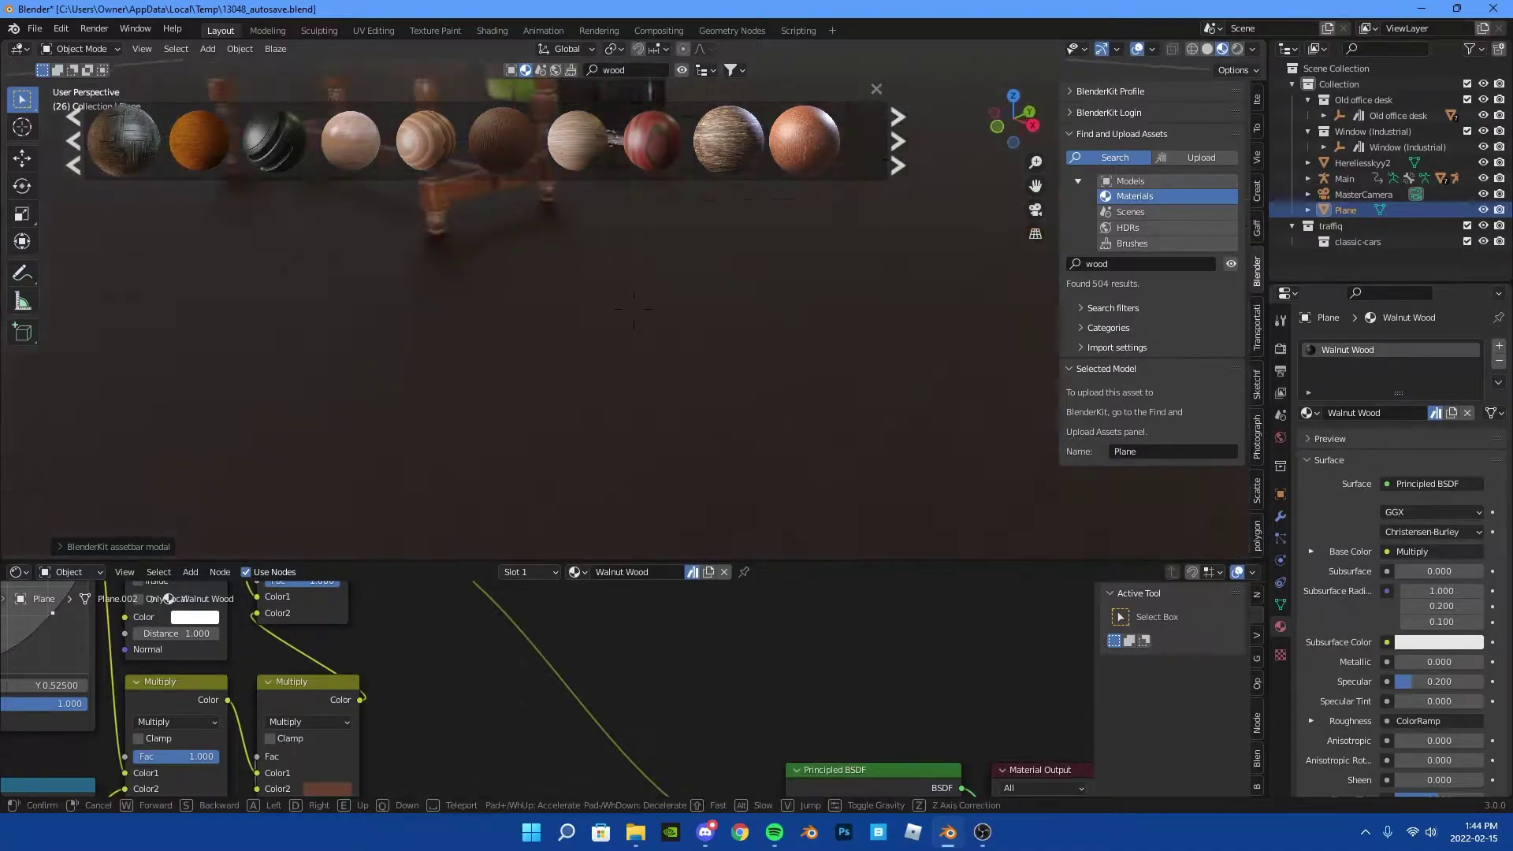
# Drop the Old wooden parquet material onto the floor plane
pyautogui.moveTo(472, 355); pyautogui.dragTo(197, 236, button='middle')
pyautogui.moveTo(122, 140); pyautogui.dragTo(227, 250)
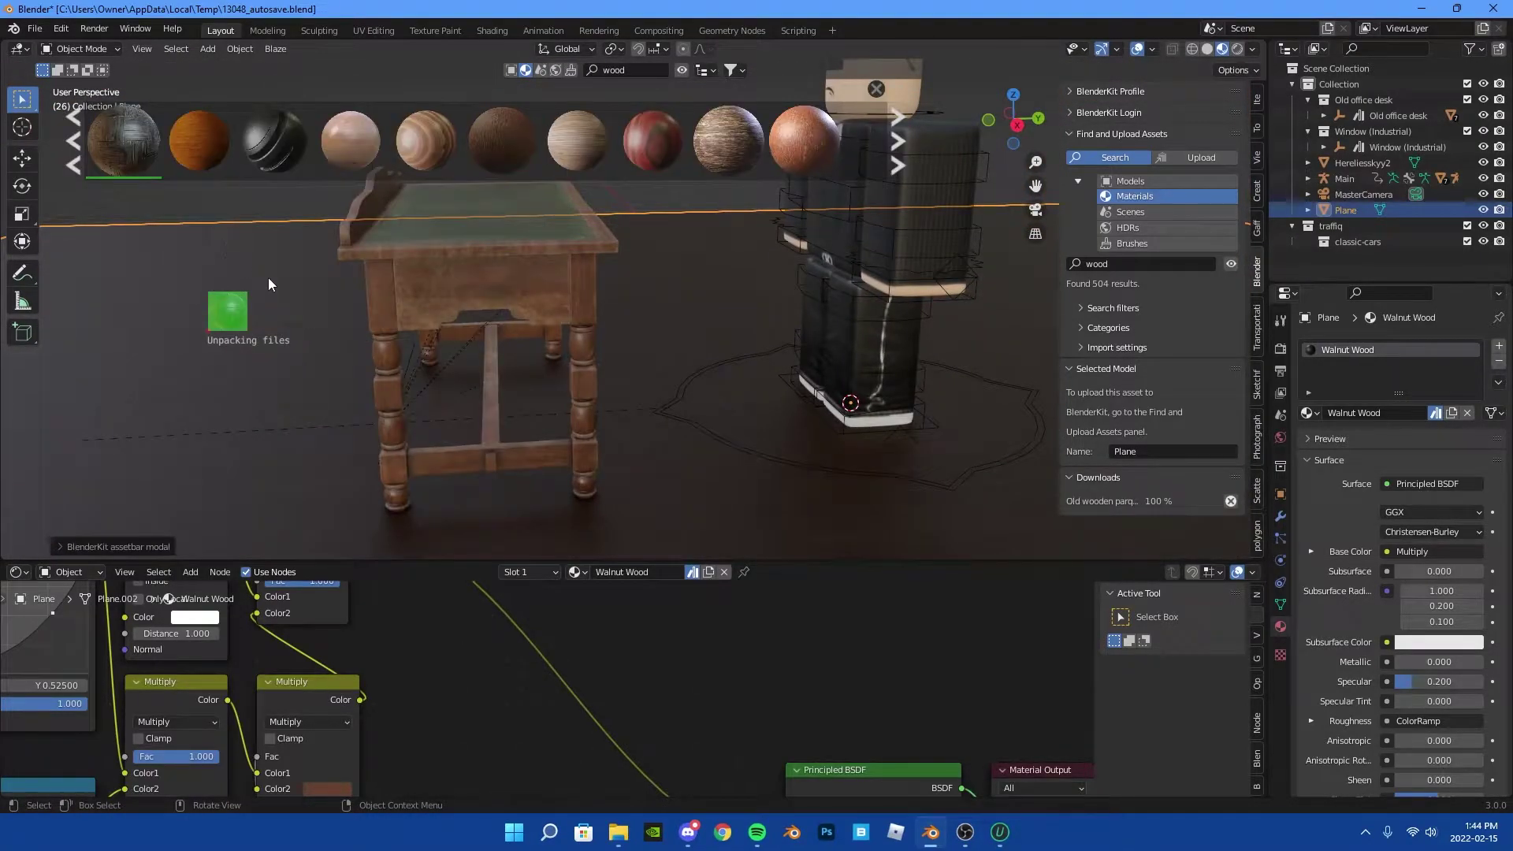
pyautogui.hotkey('shift', '`')
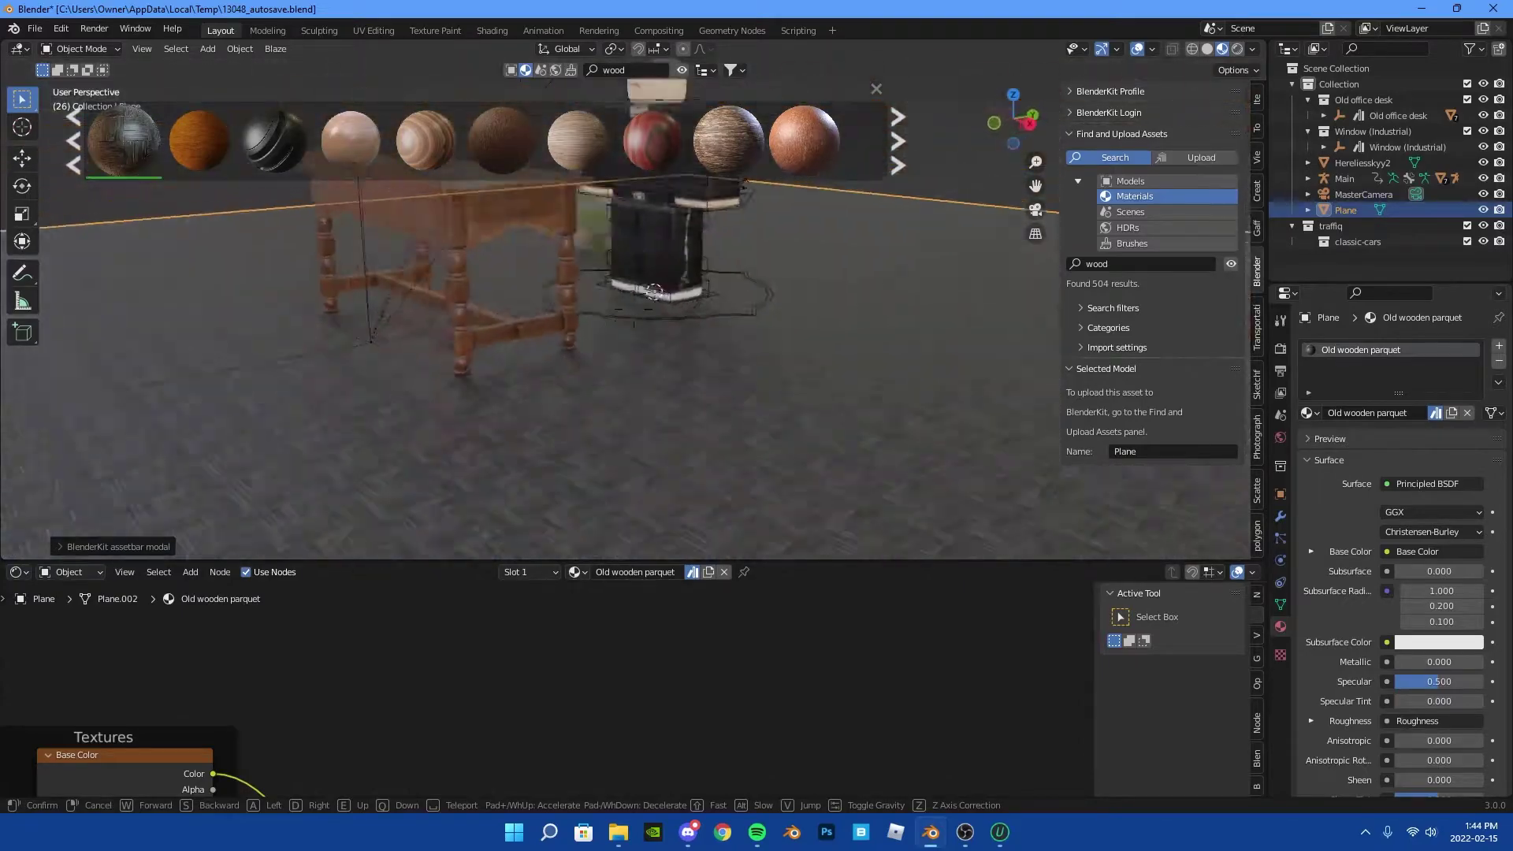
pyautogui.click(623, 299)
# Set the parquet Mapping node scale to 8
pyautogui.moveTo(441, 646)
pyautogui.mouseDown(button='middle')
pyautogui.moveTo(588, 693)
pyautogui.moveTo(511, 657)
pyautogui.mouseUp(button='middle')
pyautogui.scroll(2, 584, 683)
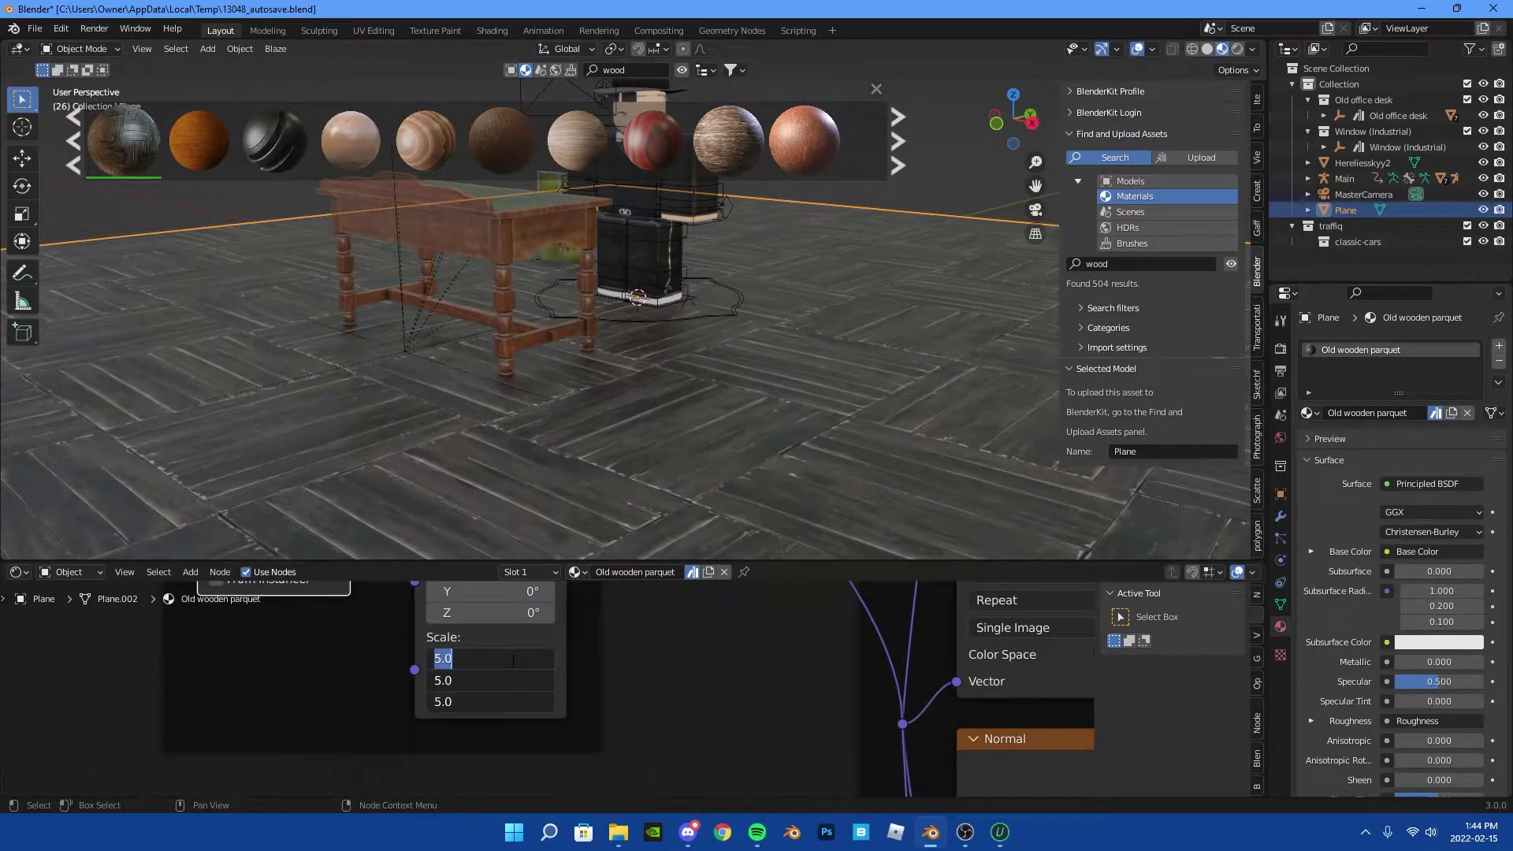
pyautogui.write('8')
pyautogui.press('Return')
pyautogui.moveTo(553, 338); pyautogui.dragTo(633, 309, button='middle')
# Search BlenderKit models for 'window'
pyautogui.click(622, 70)
pyautogui.write('window')
pyautogui.press('Return')
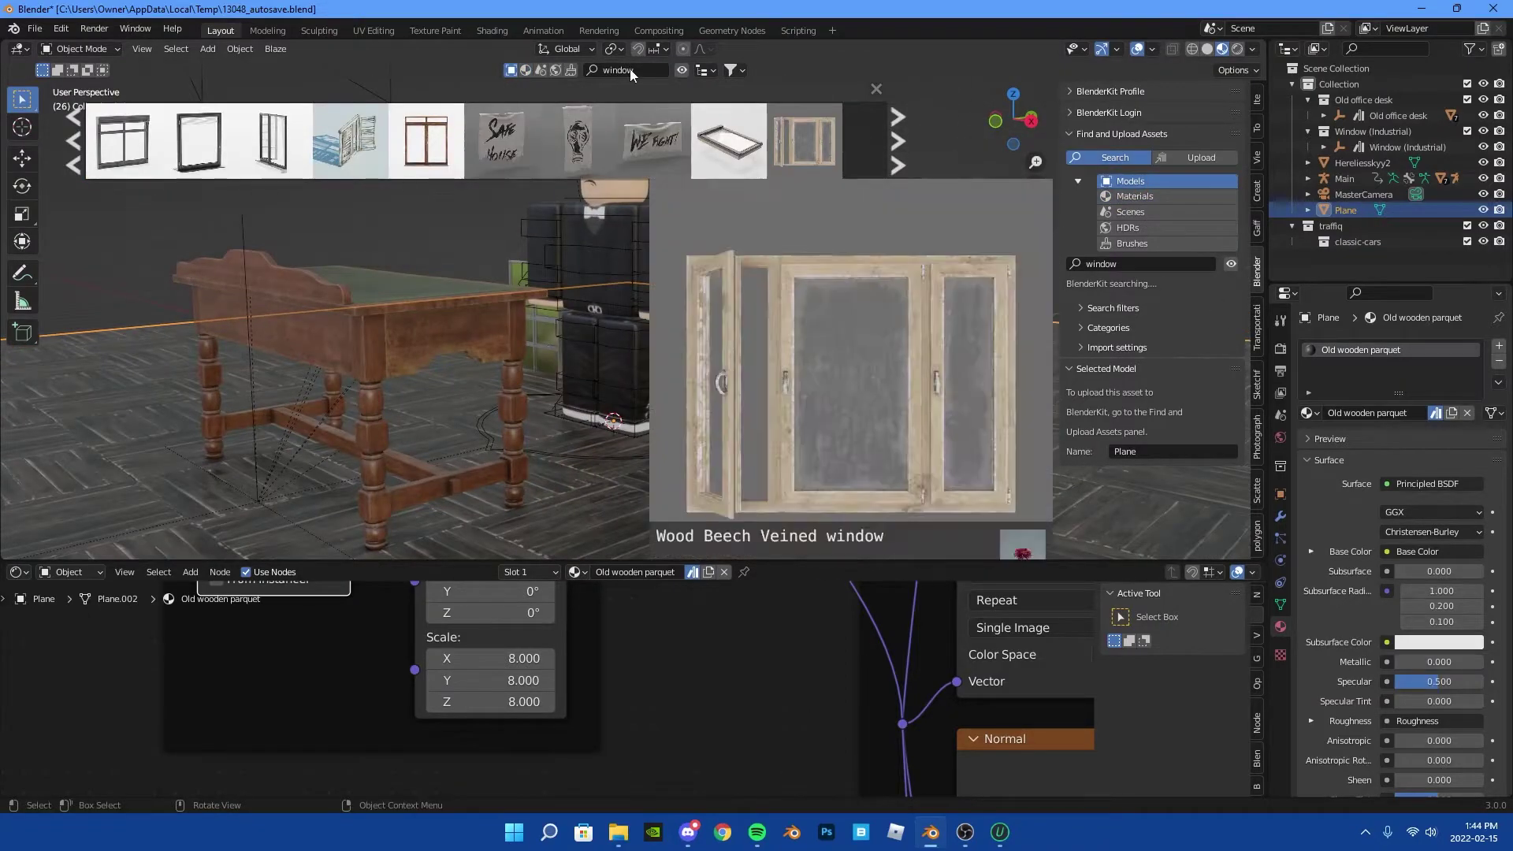
# Place the Old desk chair from BlenderKit beside the character
pyautogui.click(630, 71)
pyautogui.write('old chair')
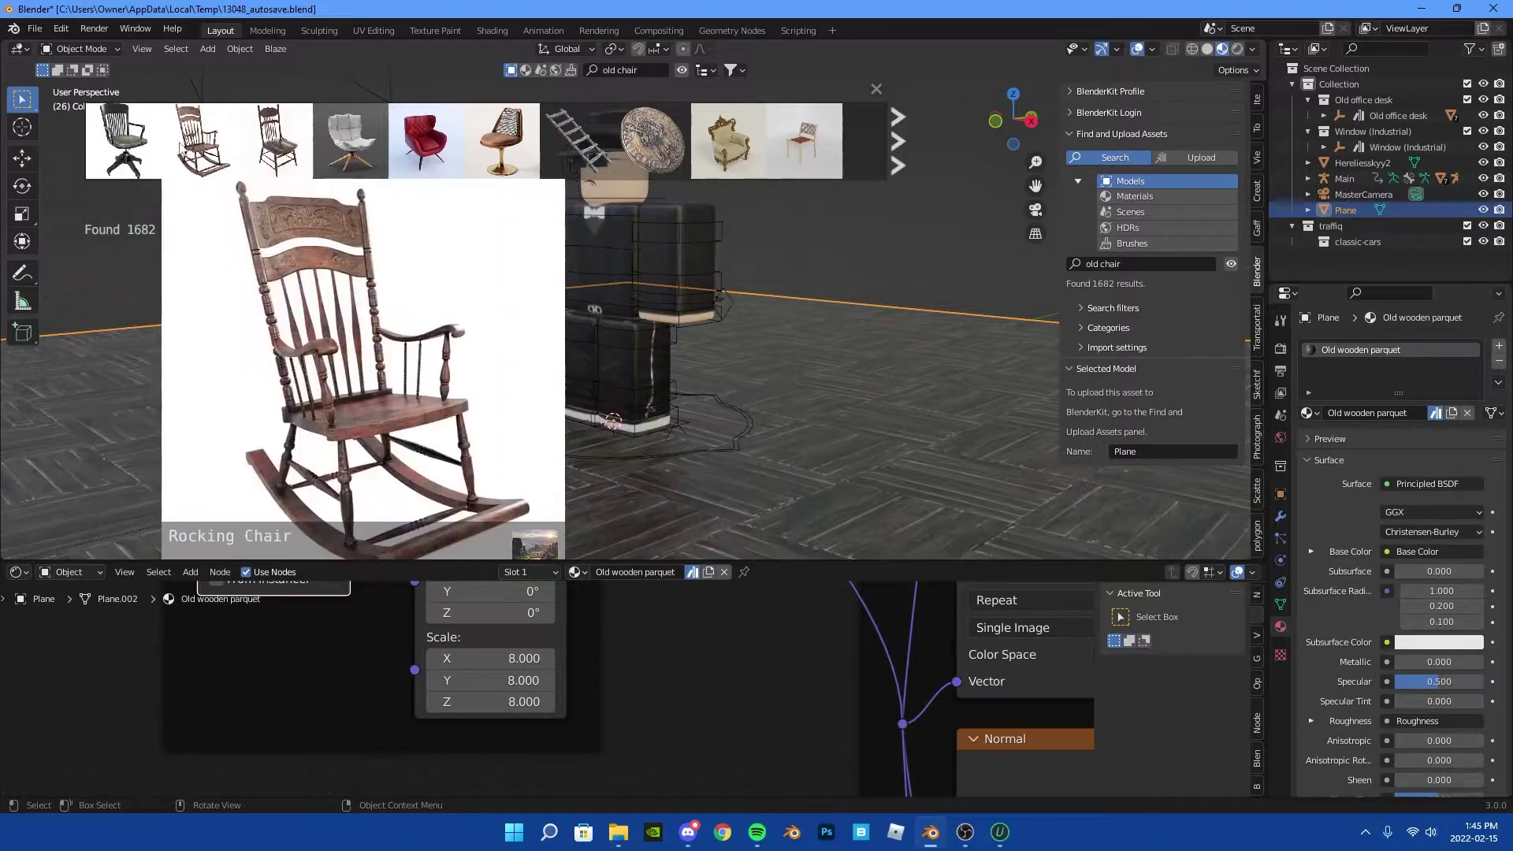
pyautogui.moveTo(122, 142); pyautogui.dragTo(626, 382)
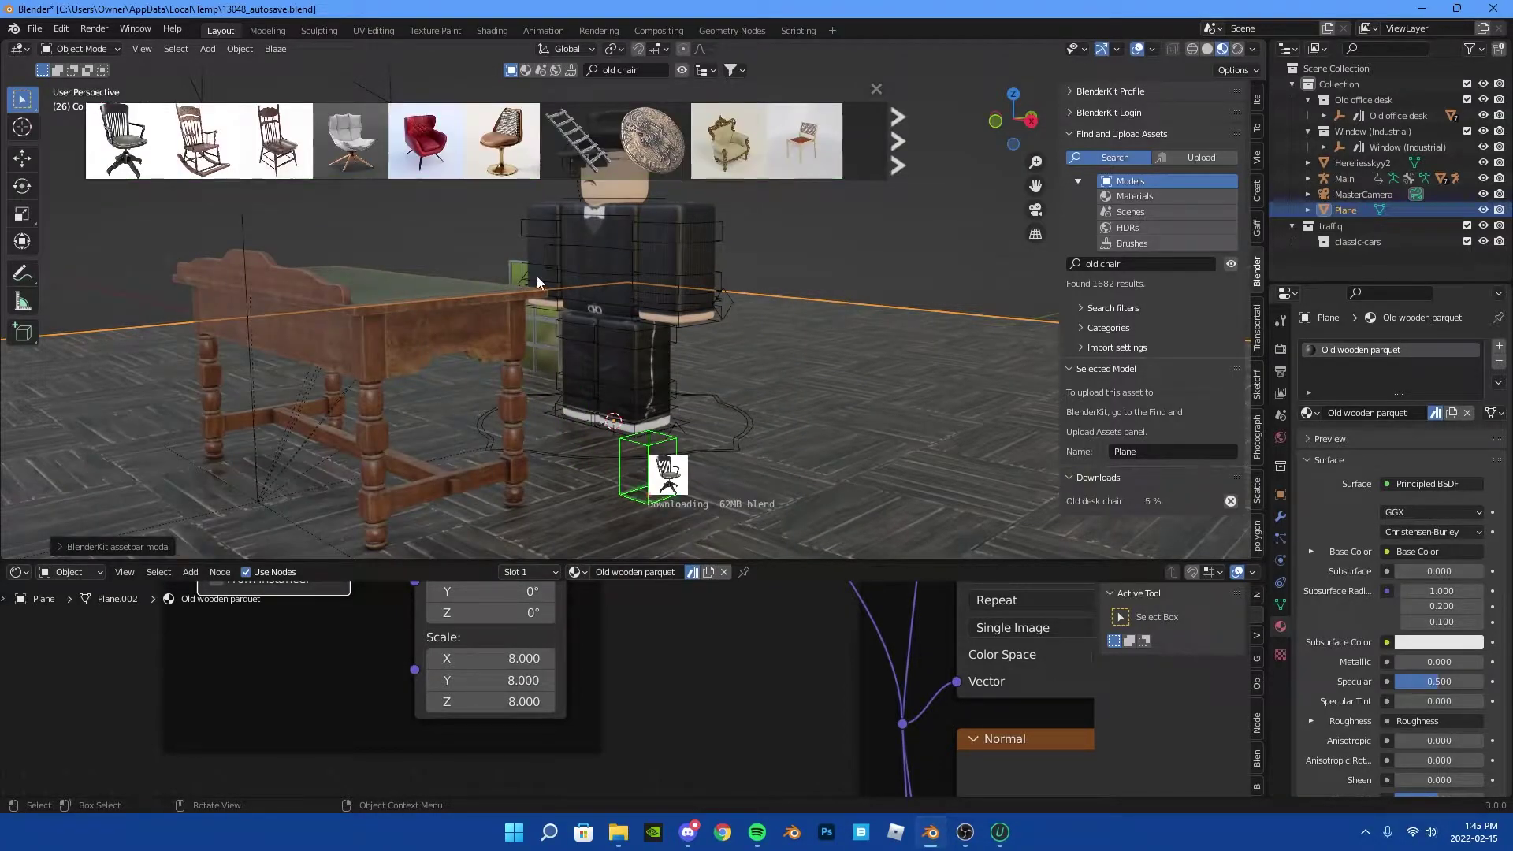
pyautogui.hotkey('shift', '`')
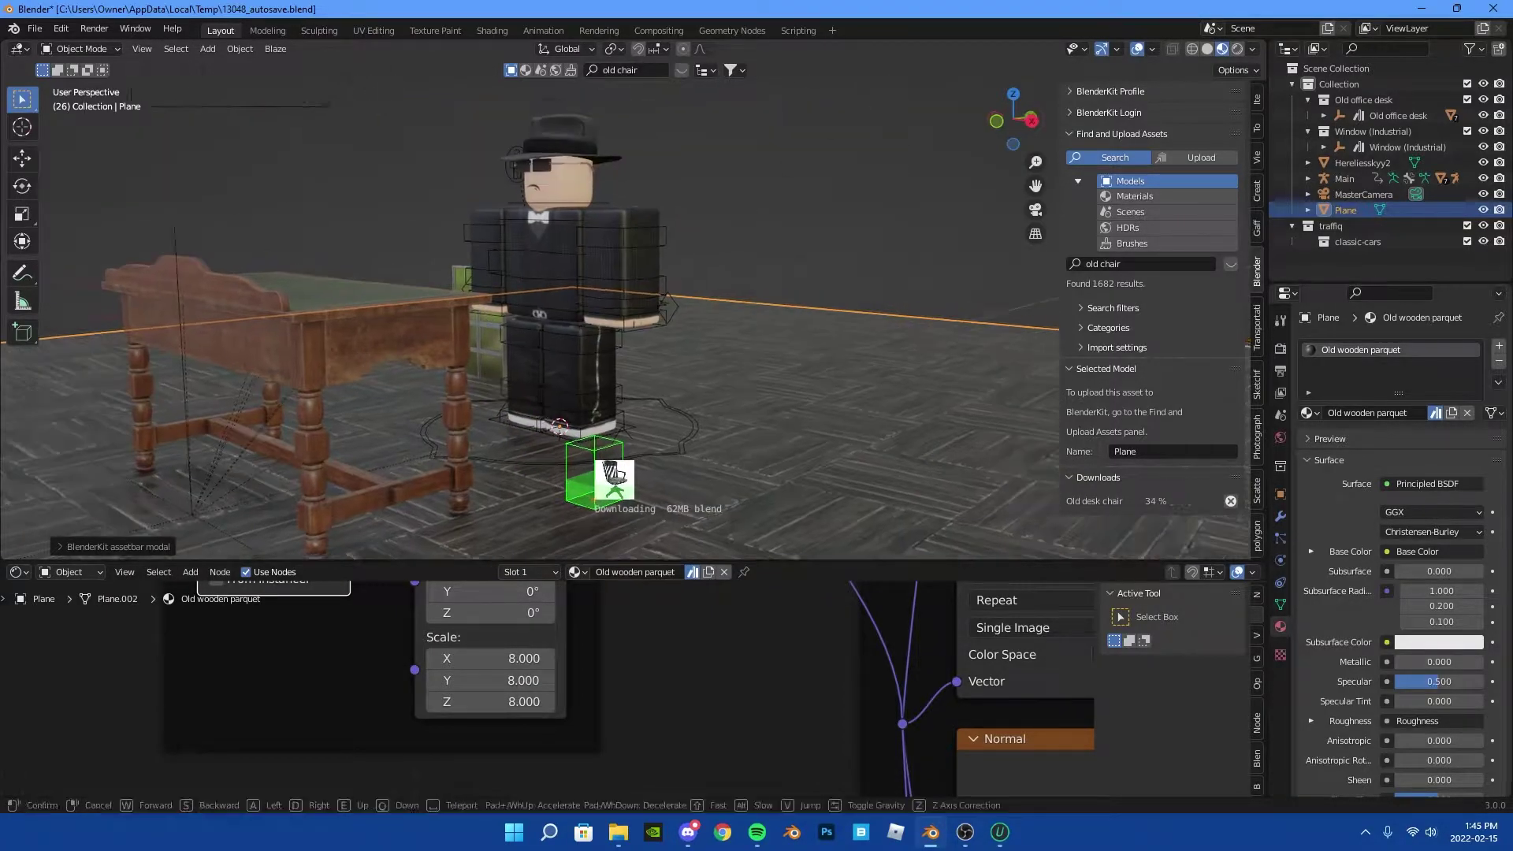
pyautogui.click(779, 266)
pyautogui.scroll(-5, 779, 267)
pyautogui.scroll(-2, 826, 220)
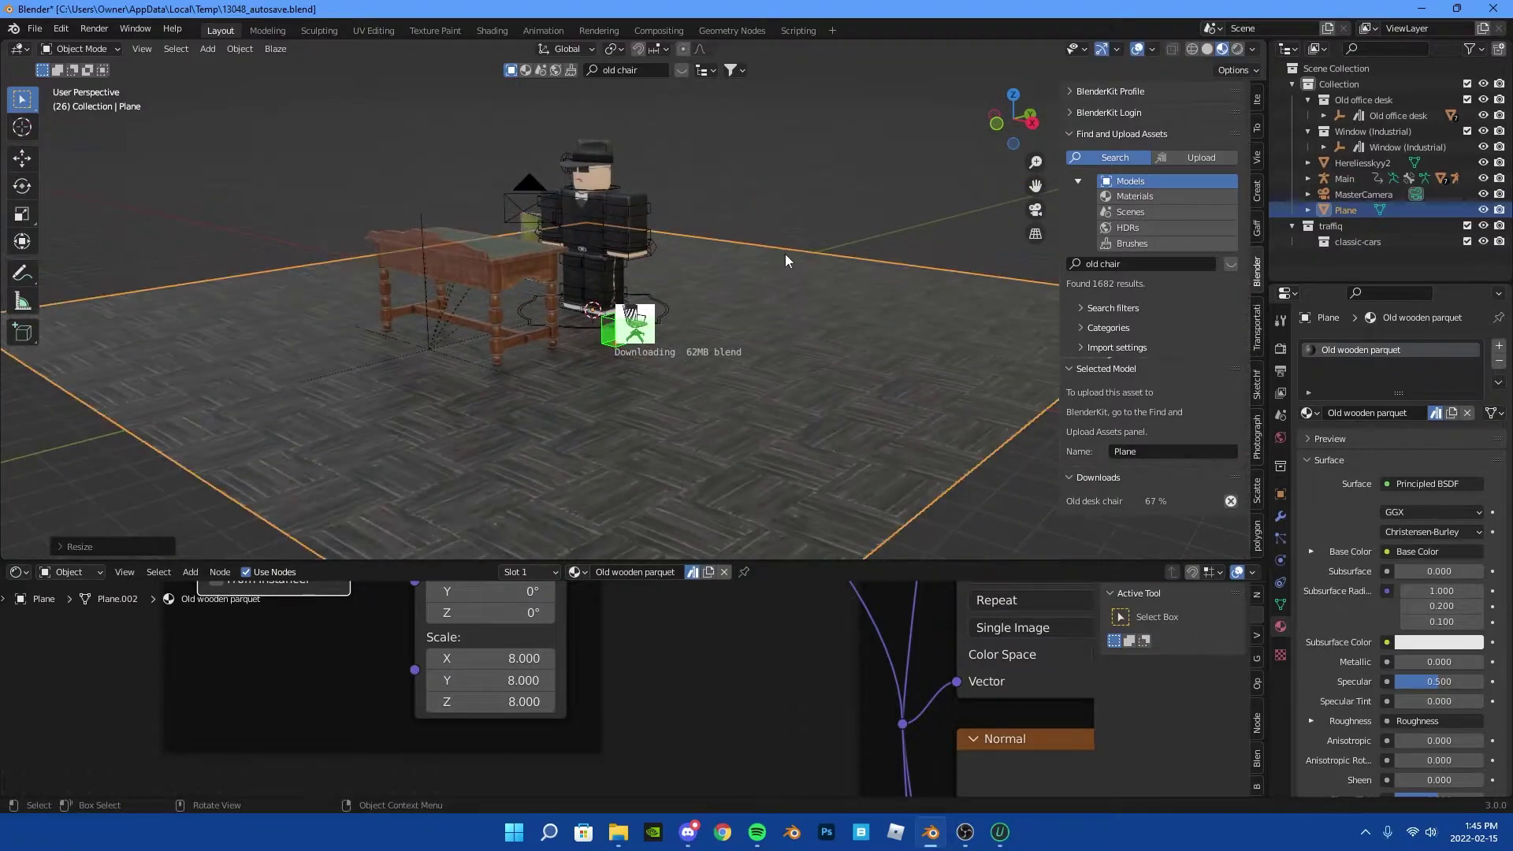
# Duplicate the parquet floor and rotate the copy 90° on X into a wall
pyautogui.hotkey('shift', 'd')
pyautogui.press('Escape')
pyautogui.press('r')
pyautogui.press('x')
pyautogui.press('9')
pyautogui.press('0')
pyautogui.press('Return')
# Slide the wall along Y to the floor edge and scale its height on Z
pyautogui.press('g')
pyautogui.press('y')
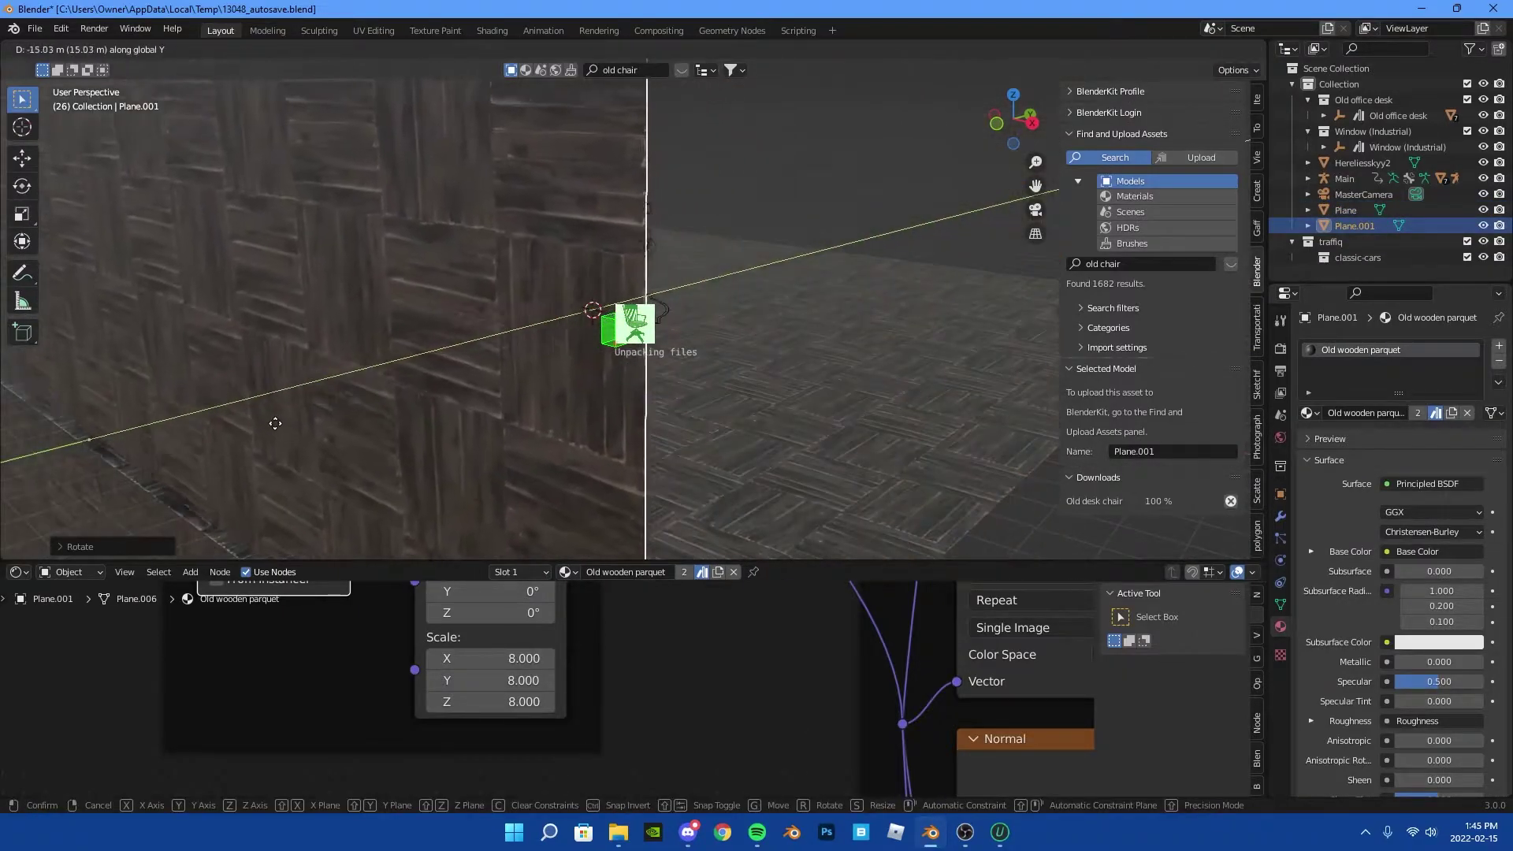
pyautogui.click(275, 423)
pyautogui.moveTo(275, 423); pyautogui.dragTo(660, 290, button='middle')
pyautogui.scroll(-3, 660, 290)
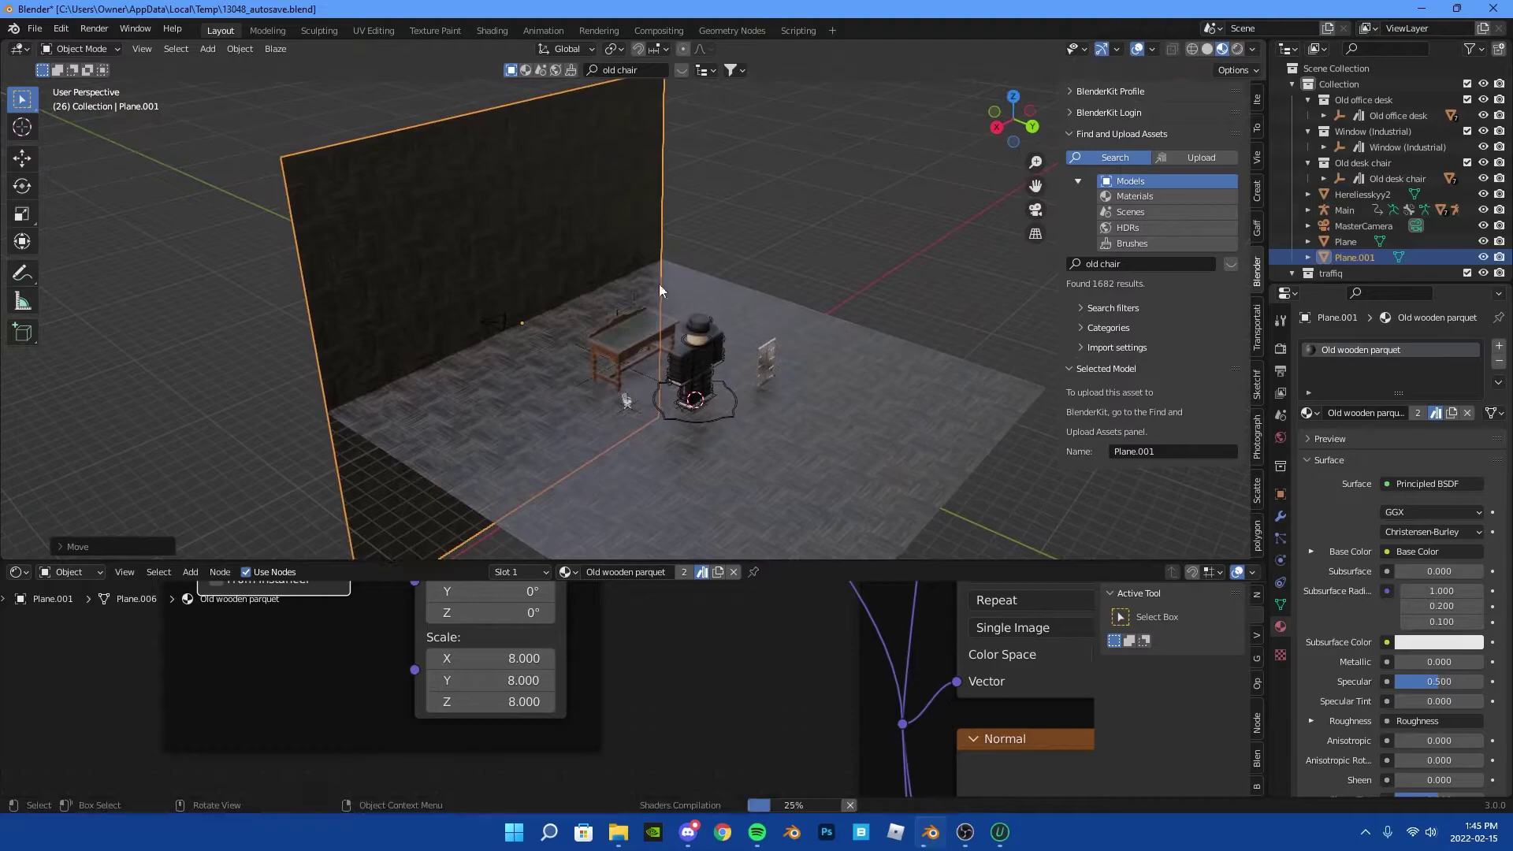
pyautogui.press('s')
pyautogui.press('z')
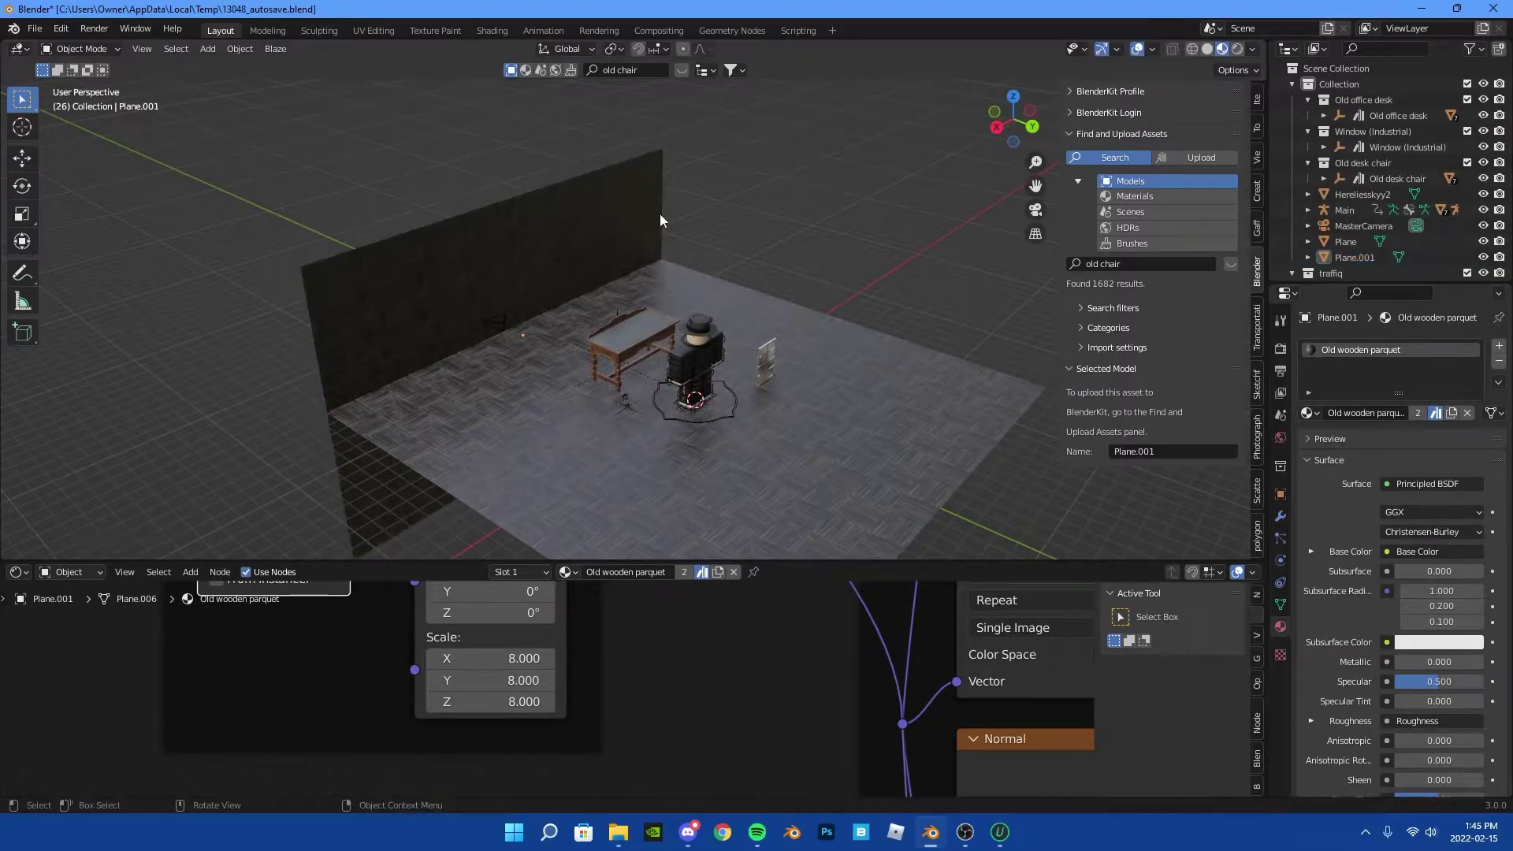
pyautogui.write('9')
# Duplicate the wall and slide the copy along Y to the opposite side
pyautogui.press('0')
pyautogui.press('Return')
pyautogui.press('g')
pyautogui.press('y')
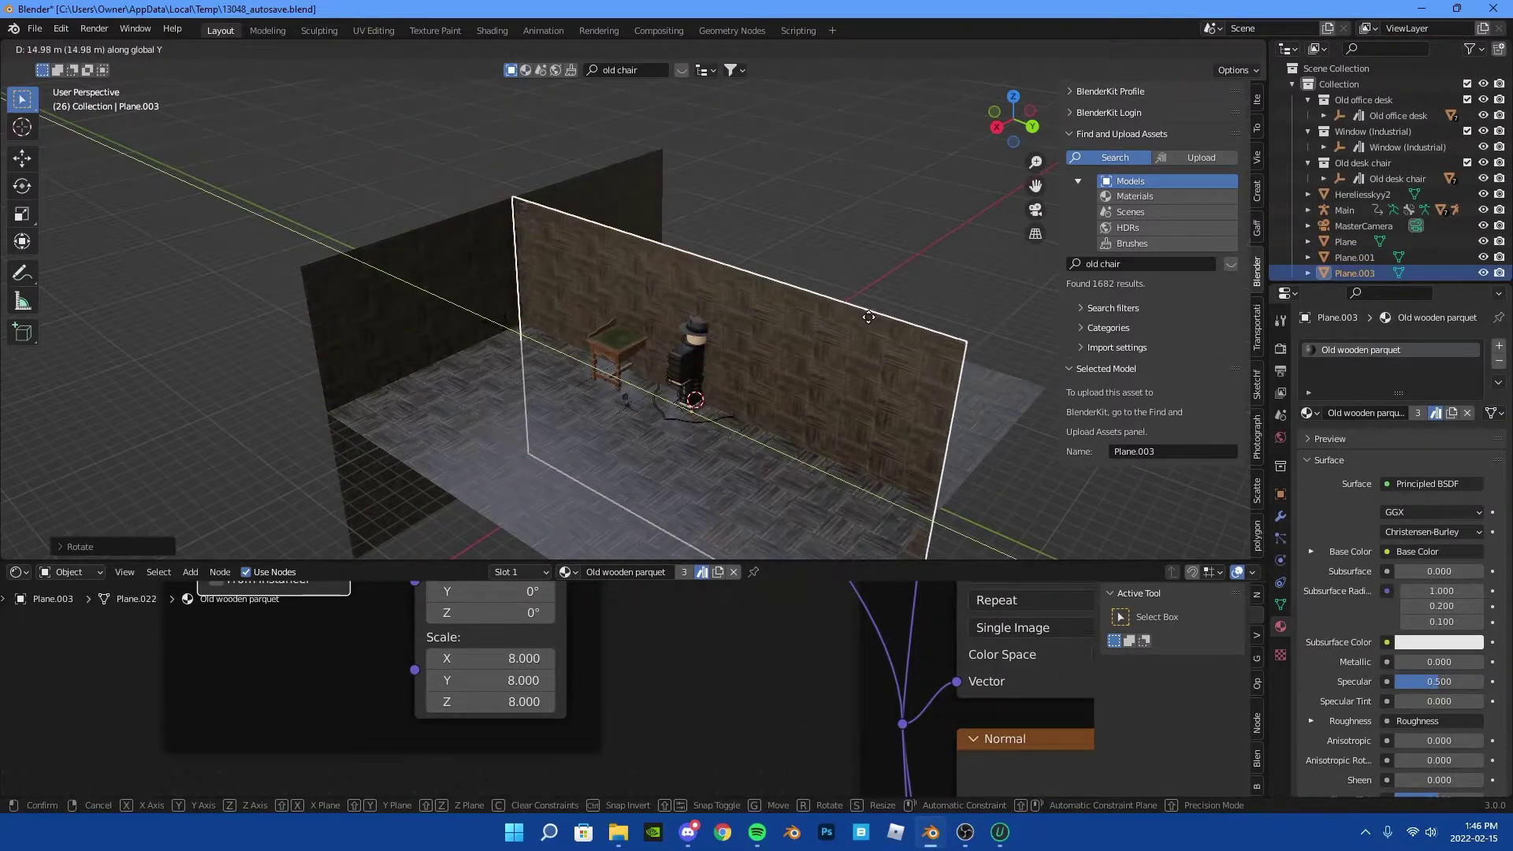
pyautogui.press('Return')
pyautogui.press('s')
pyautogui.press('Return')
# Duplicate another wall and move it along X to close a side
pyautogui.hotkey('shift', '`')
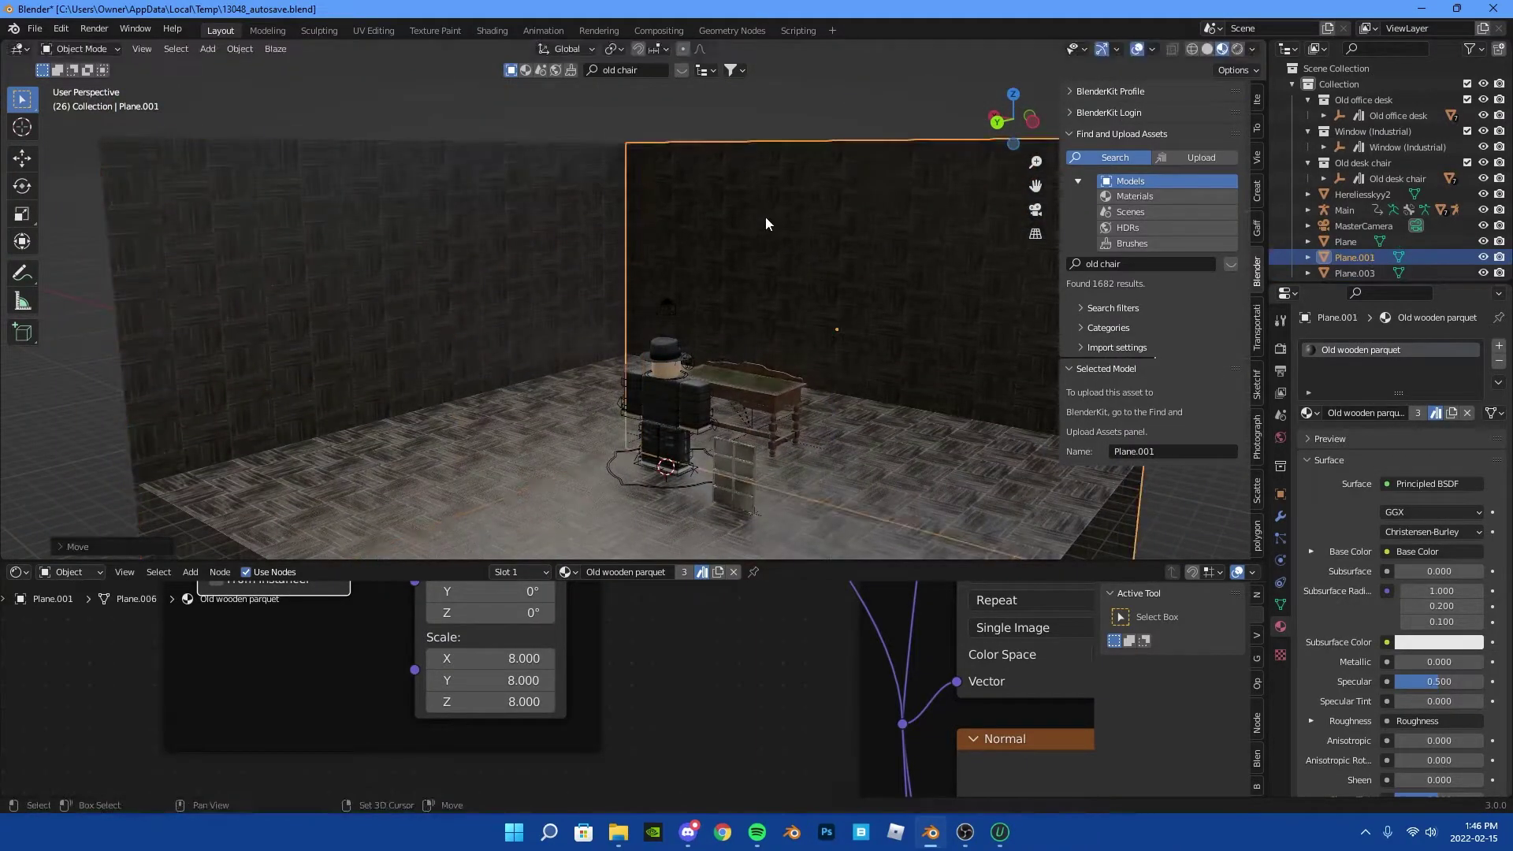
pyautogui.click(641, 287)
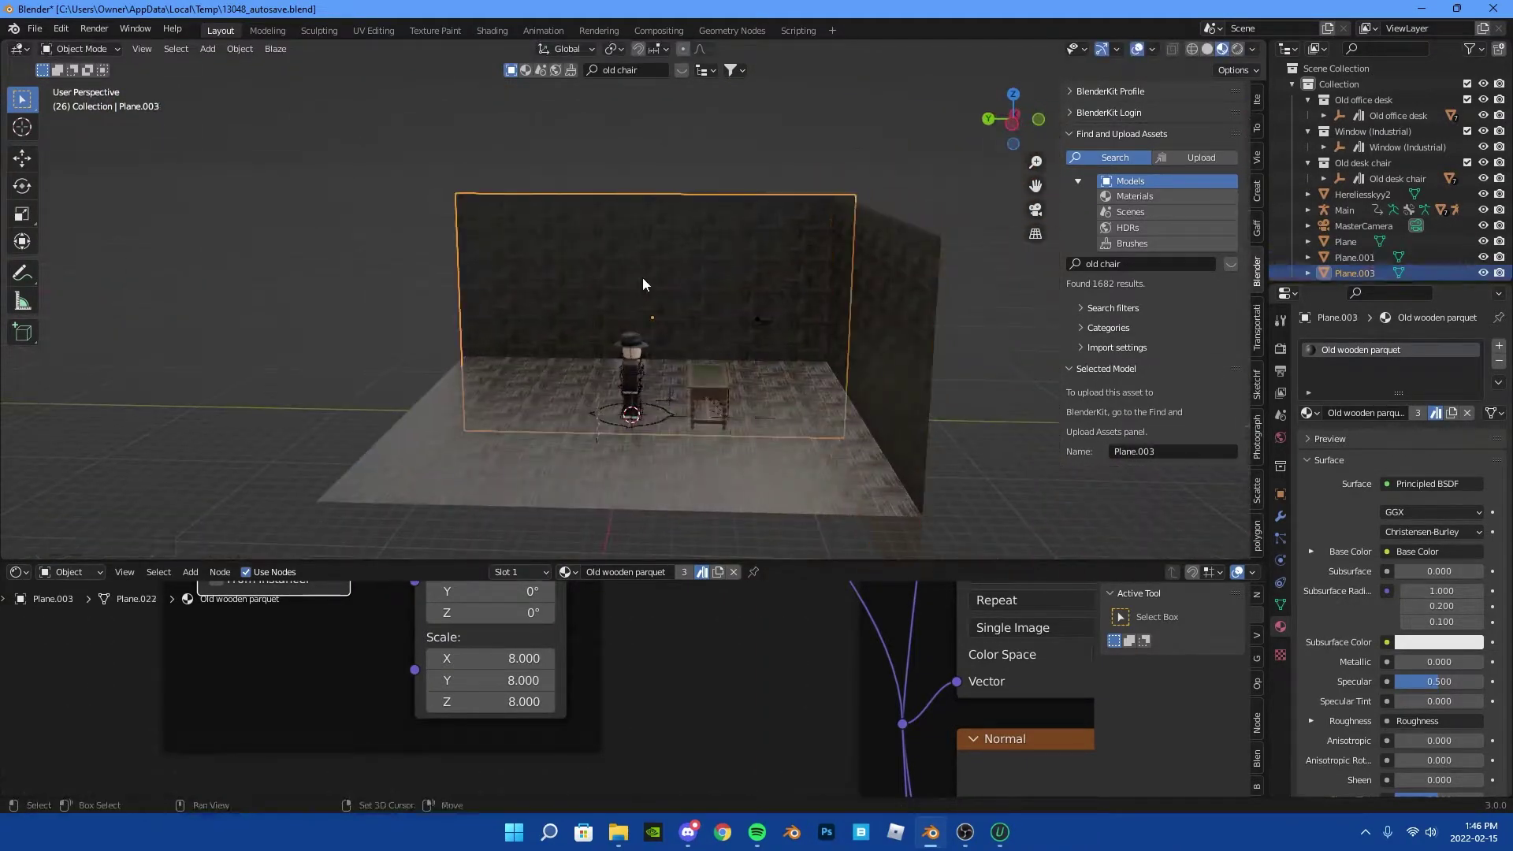
pyautogui.hotkey('shift', 'd')
pyautogui.press('x')
pyautogui.moveTo(624, 409); pyautogui.dragTo(666, 269, button='middle')
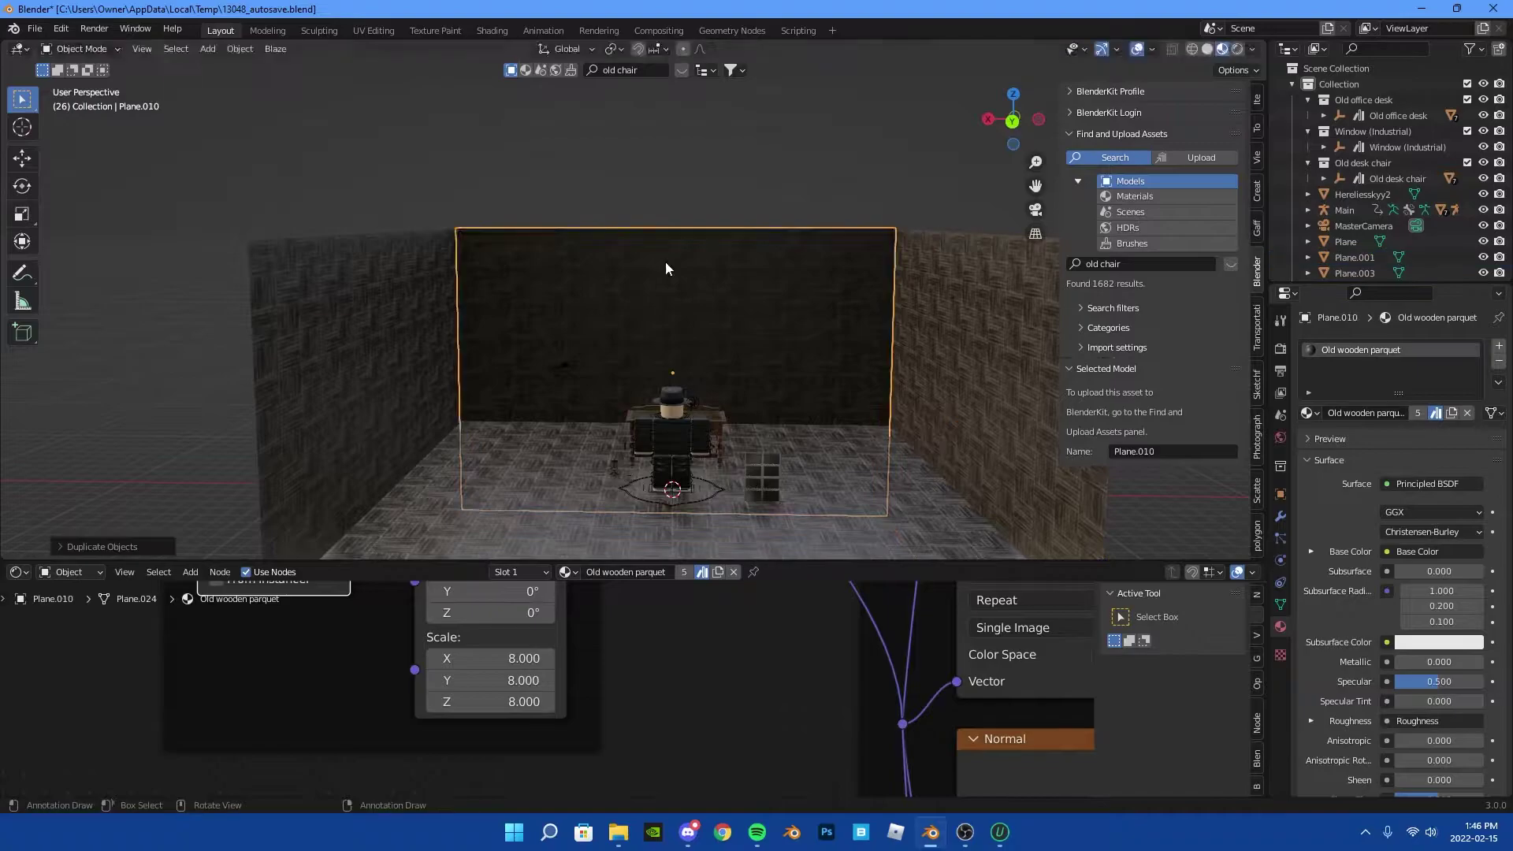
# Select the small window model and scale it up
pyautogui.hotkey('shift', '`')
pyautogui.press('w')
pyautogui.click(604, 324)
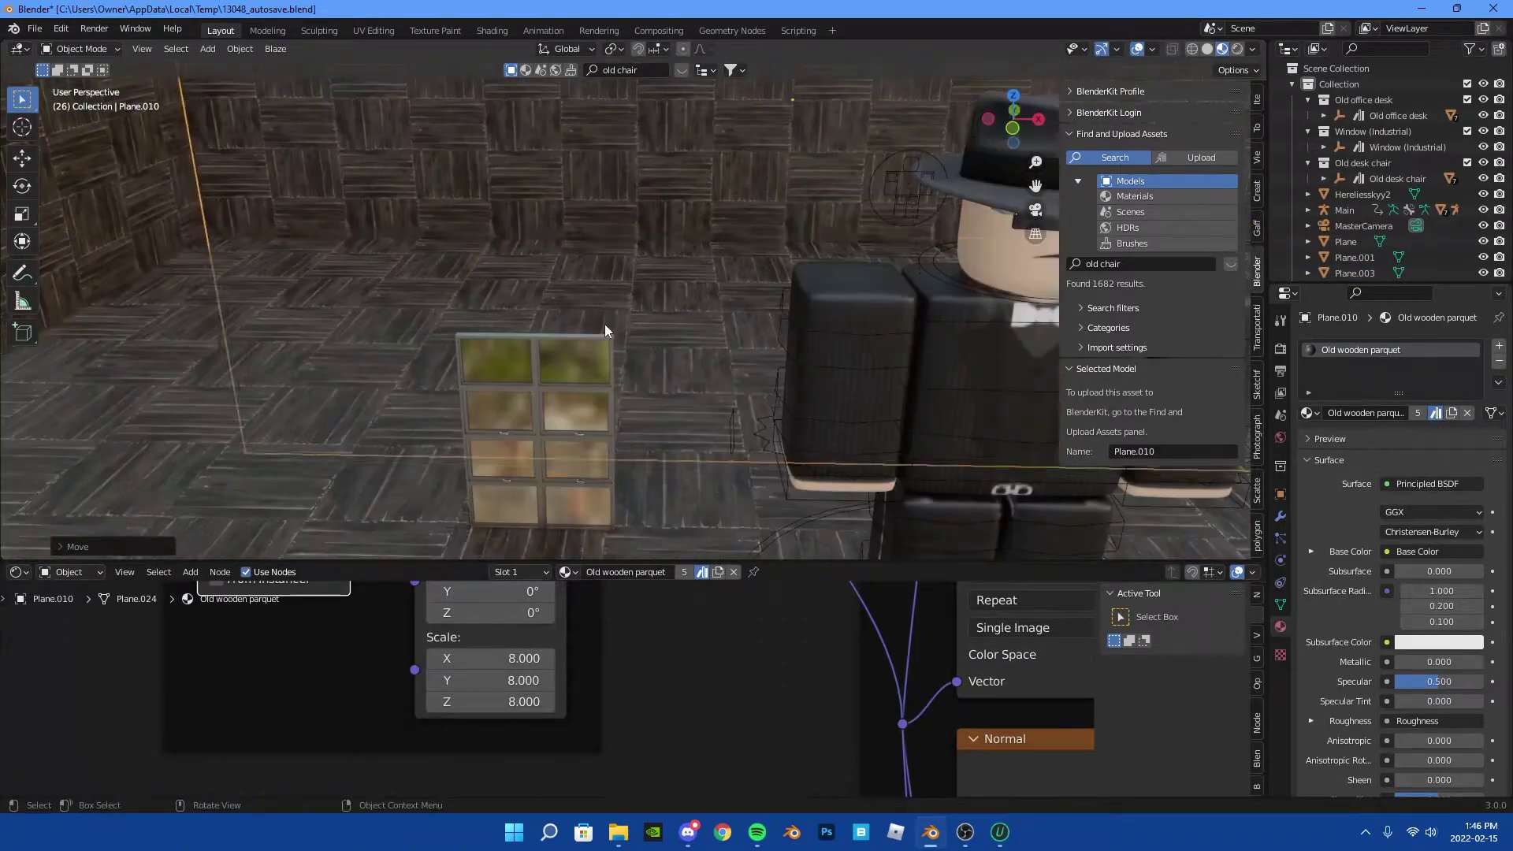
pyautogui.press('s')
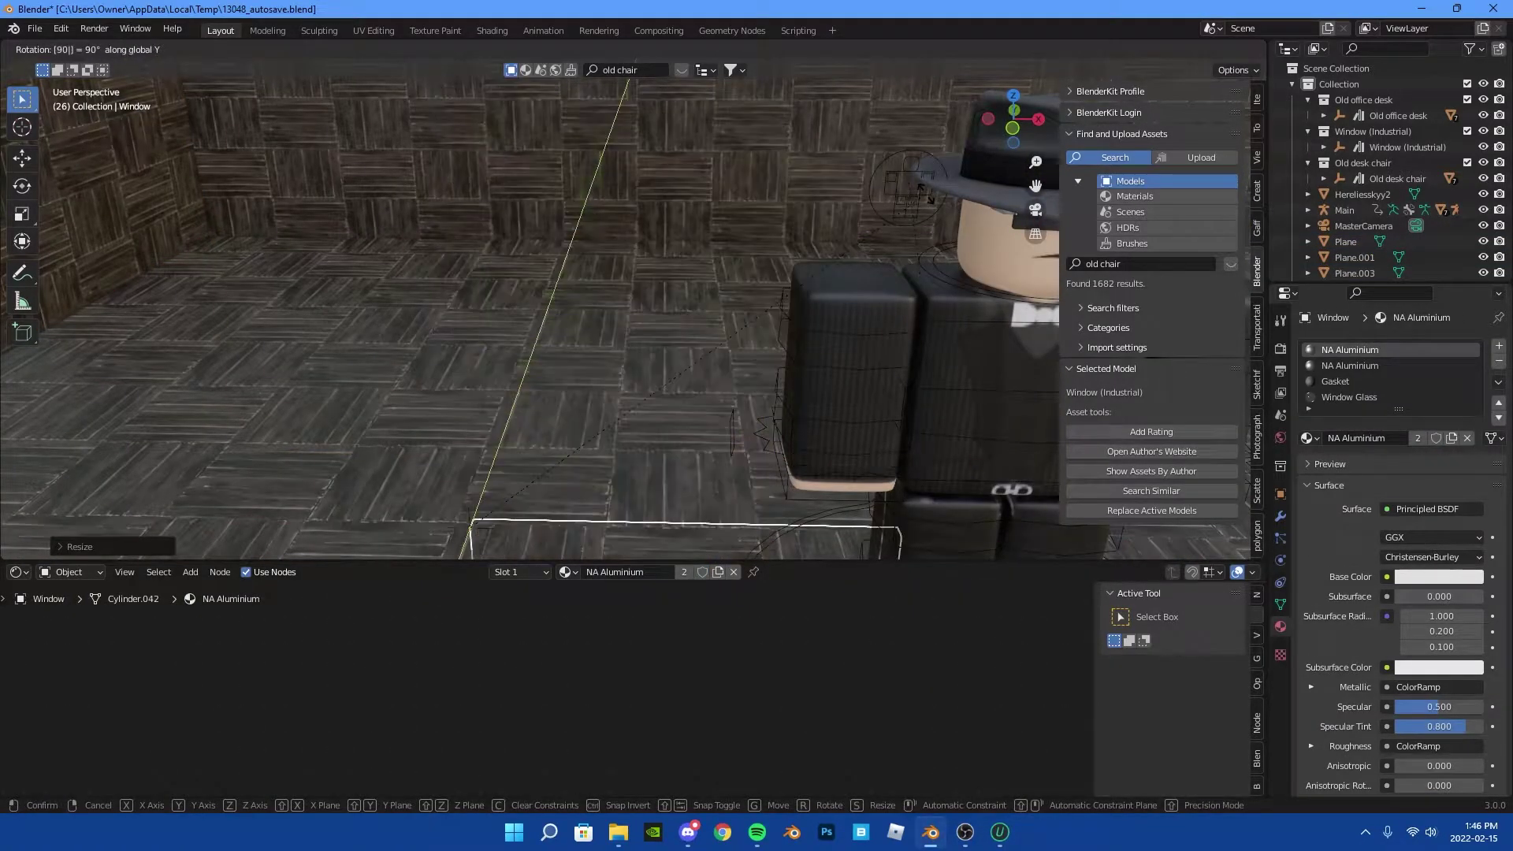
pyautogui.press('Escape')
pyautogui.hotkey('shift', '`')
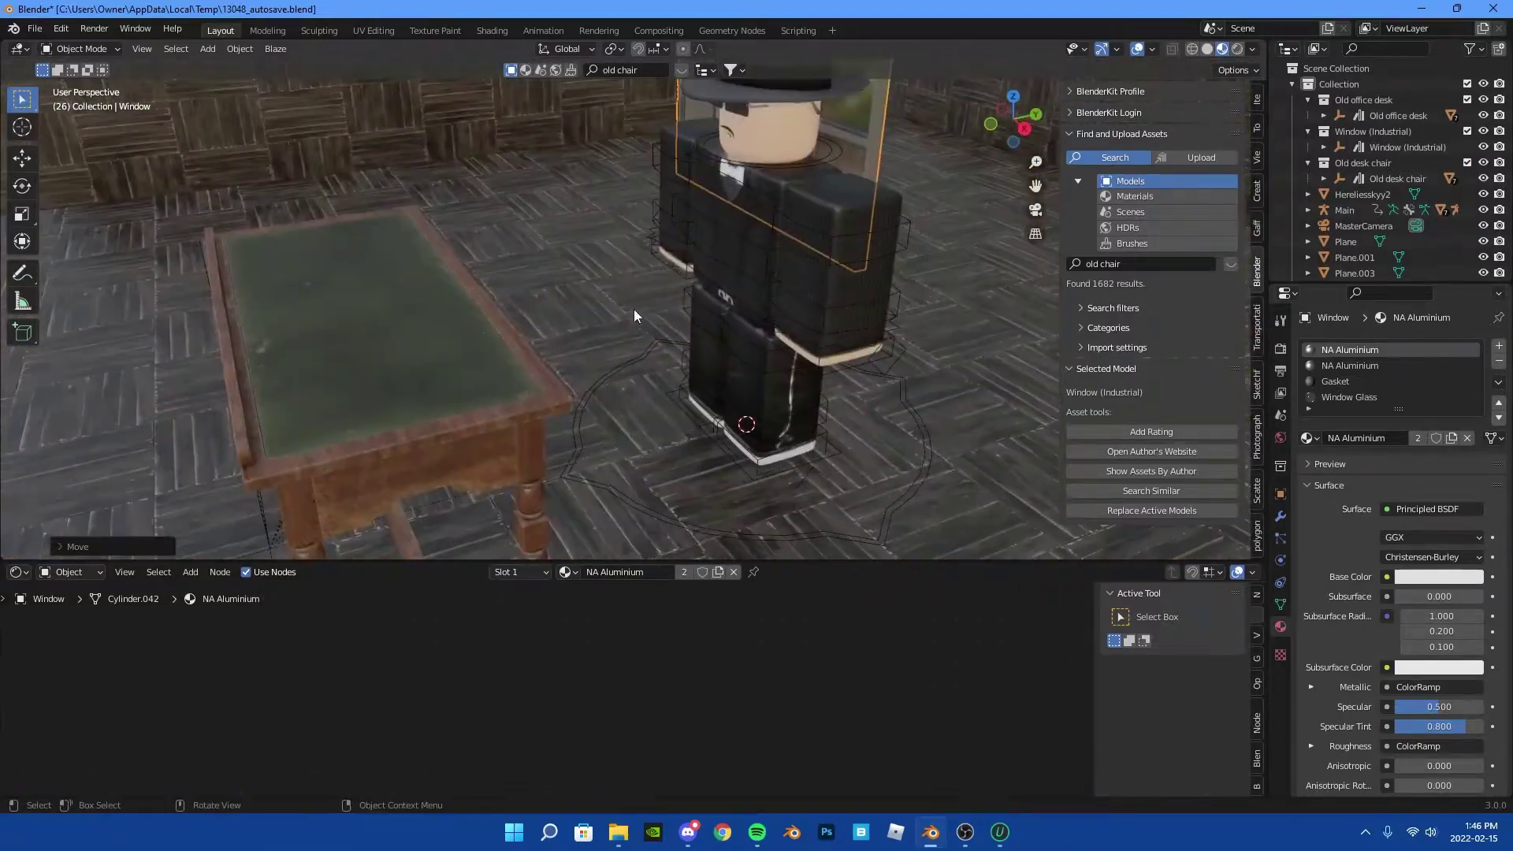
pyautogui.click(485, 425)
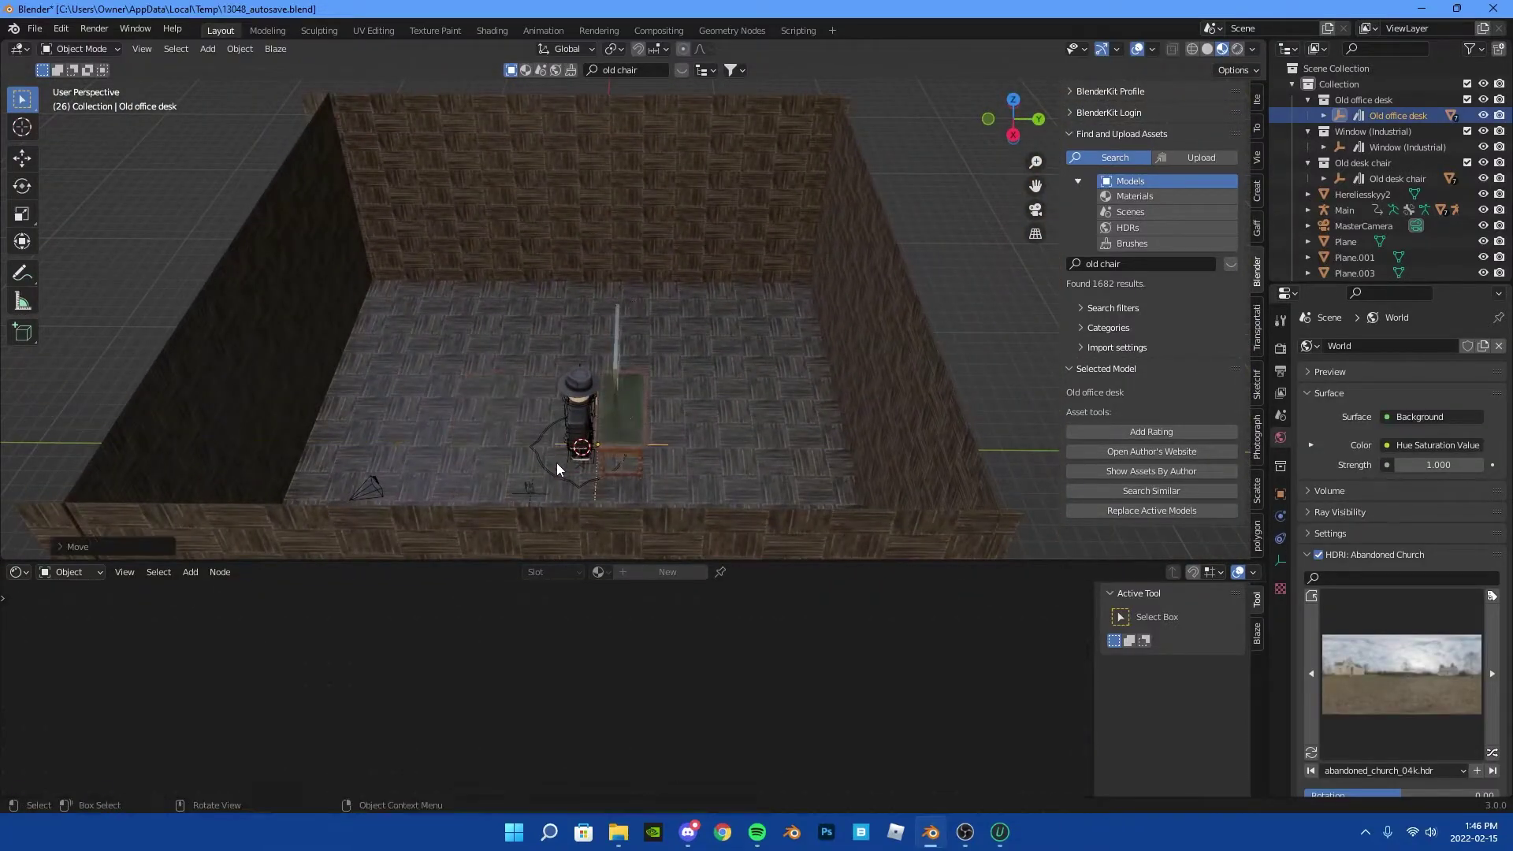
# Select the character and adjust its rotation from above the room
pyautogui.click(841, 329)
pyautogui.click(1362, 194)
pyautogui.press('KP_Decimal')
pyautogui.click(1281, 494)
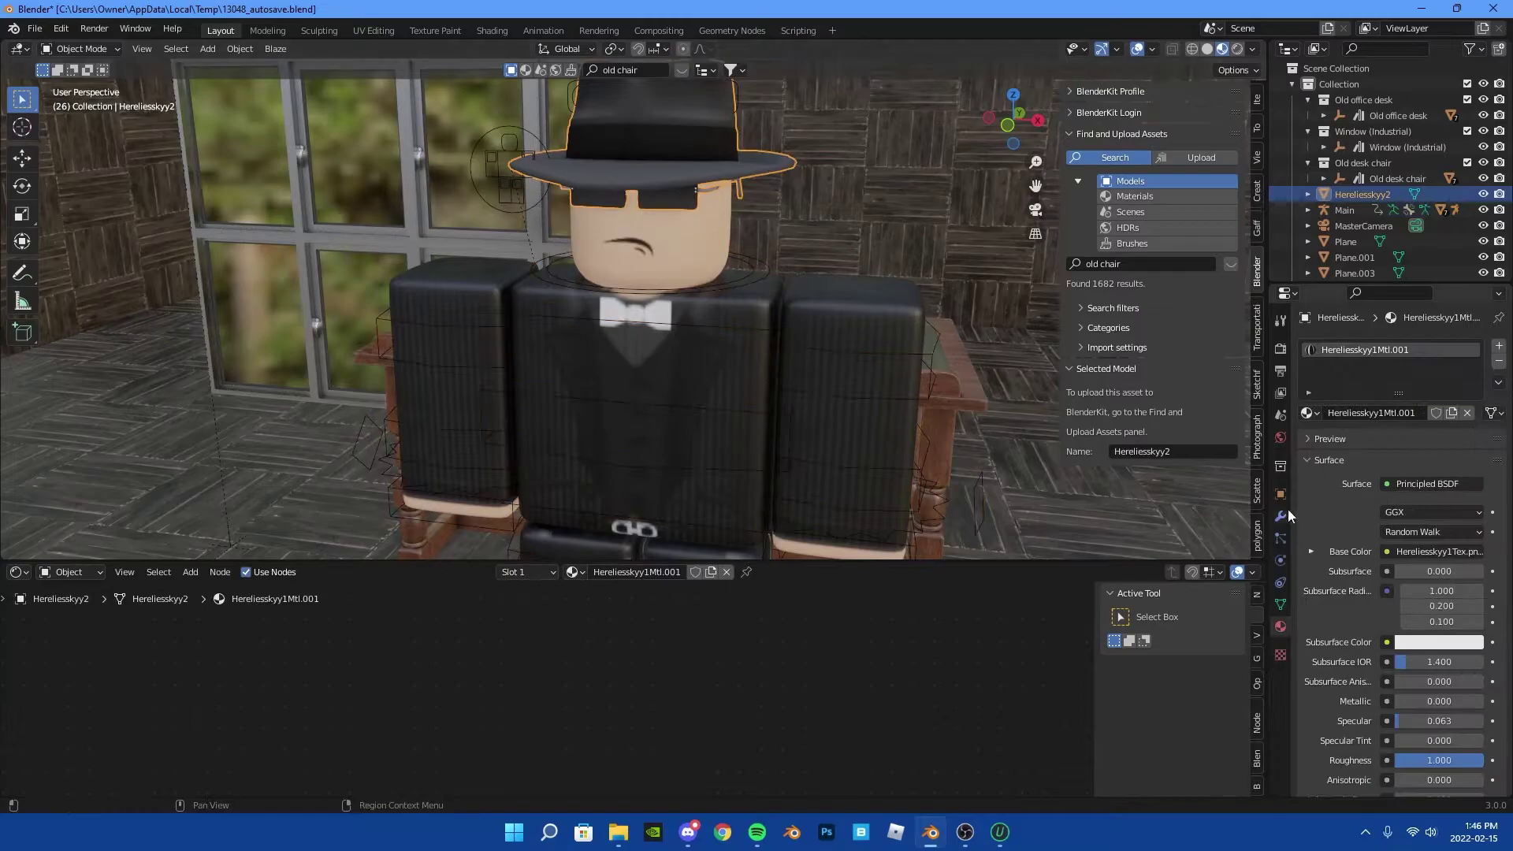
pyautogui.press('Escape')
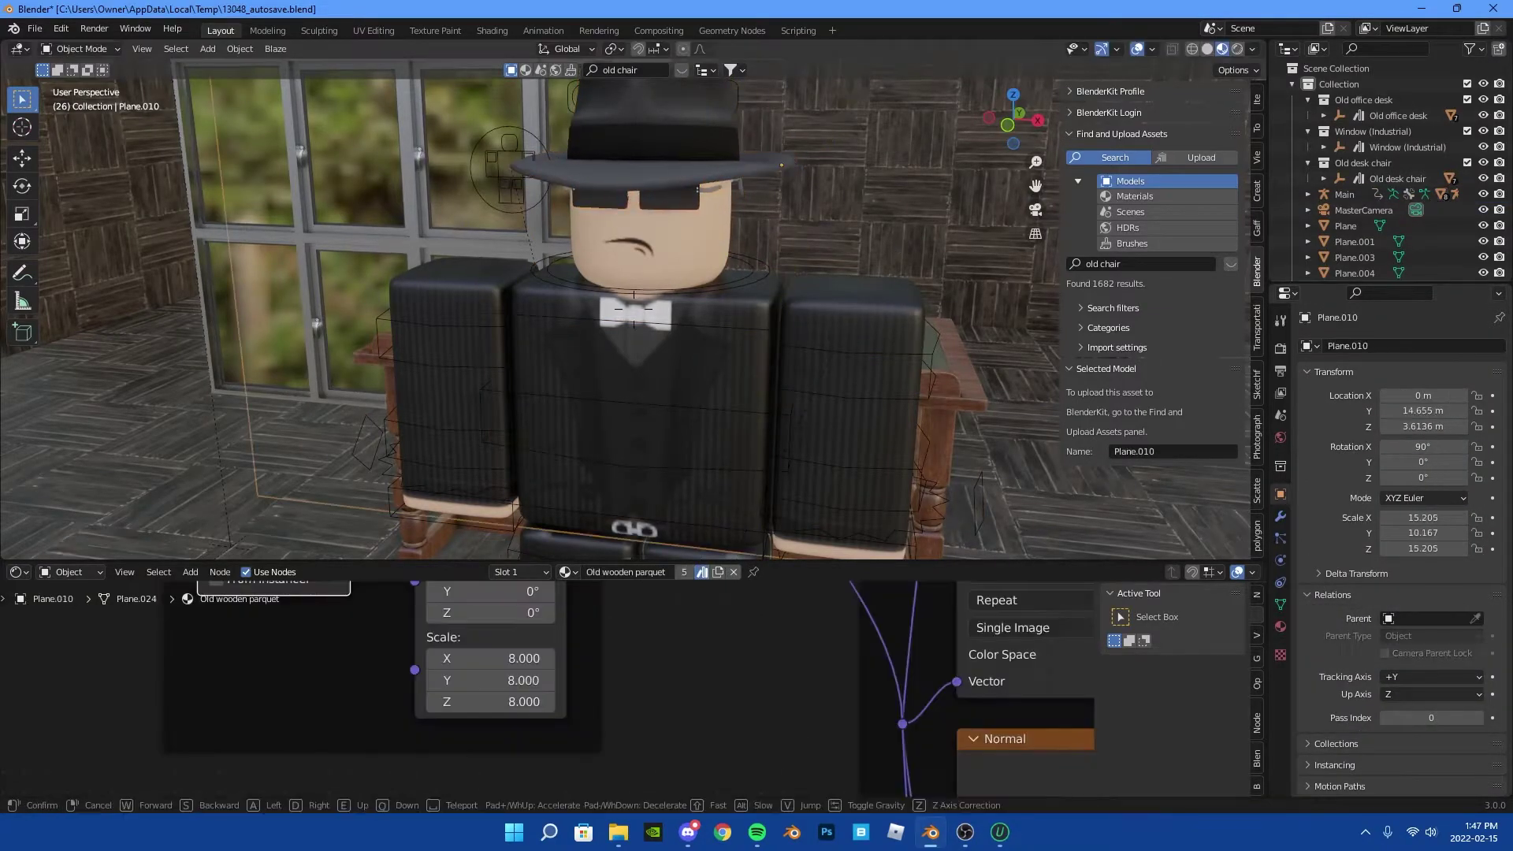
pyautogui.click(1344, 194)
pyautogui.press('g')
pyautogui.press('y')
# Move the window along Y against the back wall
pyautogui.click(694, 191)
pyautogui.press('g')
pyautogui.press('y')
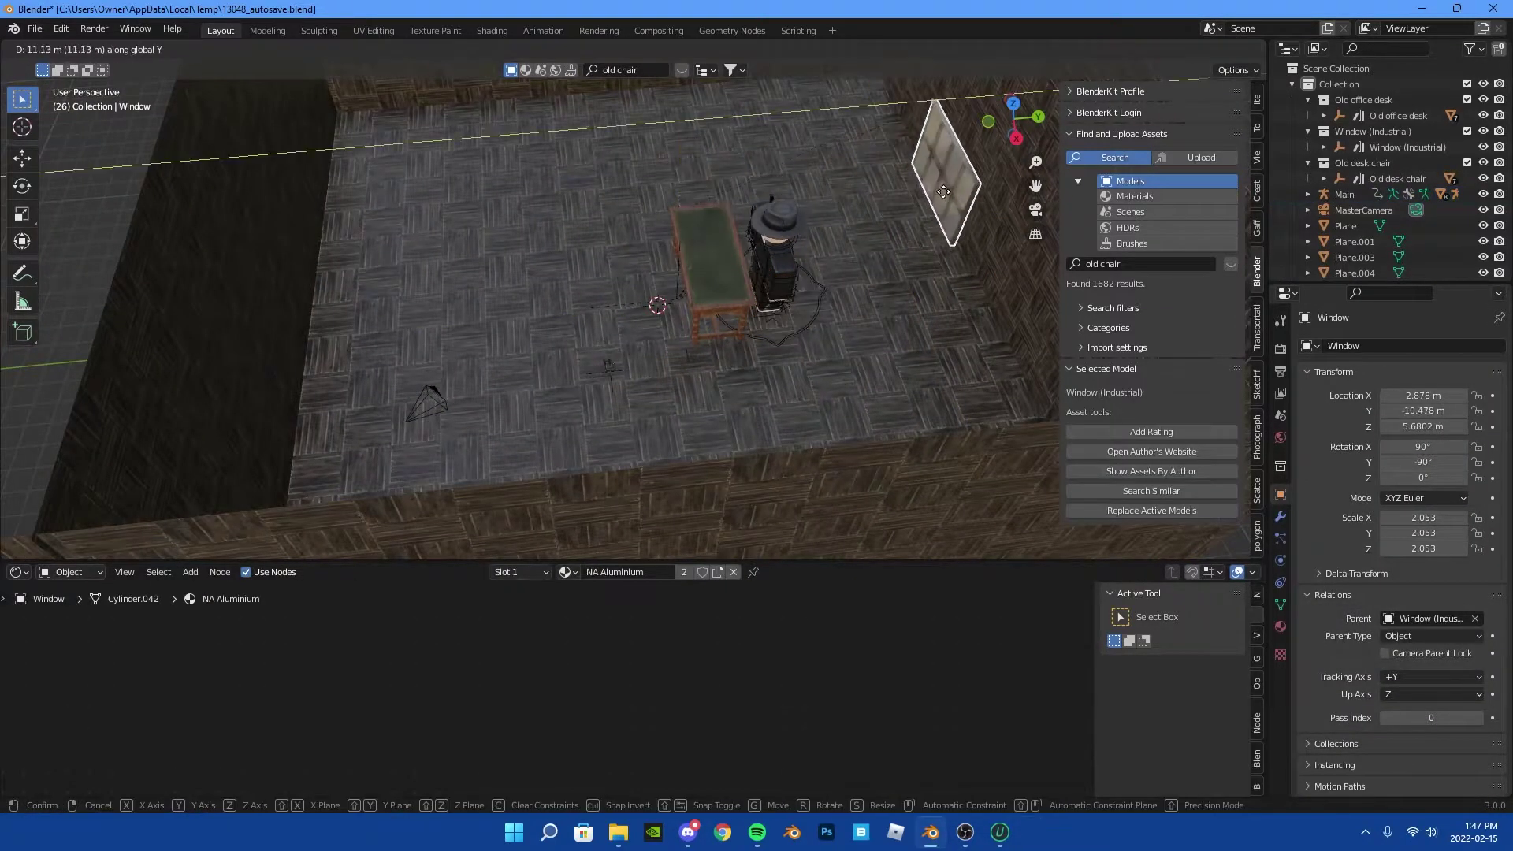
pyautogui.click(997, 151)
pyautogui.moveTo(996, 151); pyautogui.dragTo(739, 341, button='middle')
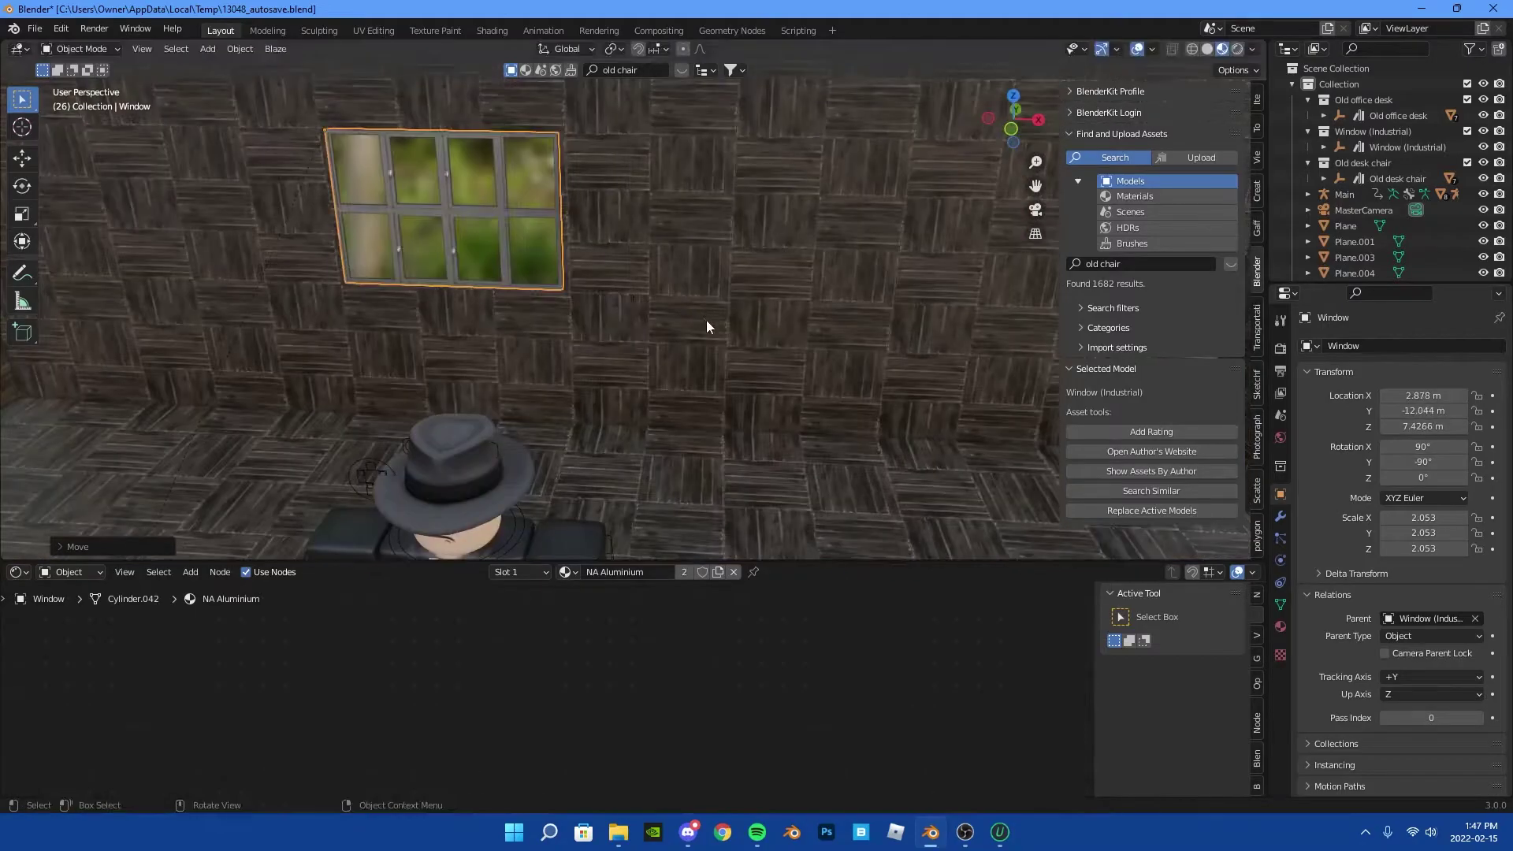
# Scale the window to 3.246 and position it high on the wall
pyautogui.press('g')
pyautogui.press('s')
pyautogui.click(827, 323)
pyautogui.press('g')
pyautogui.click(836, 295)
pyautogui.press('g')
pyautogui.press('x')
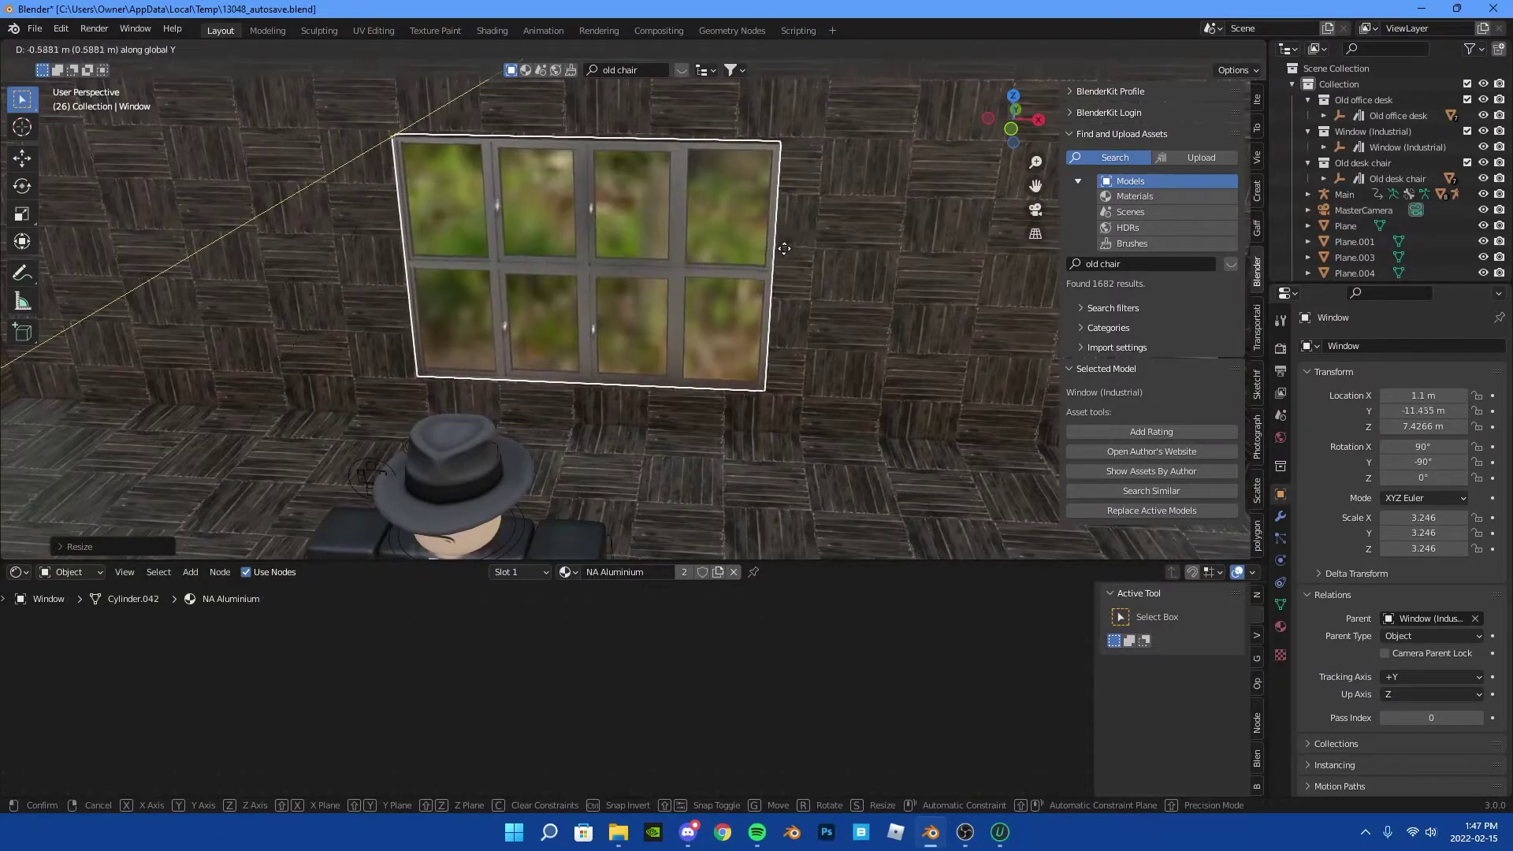
pyautogui.rightClick(771, 243)
# Select the window wall and switch it to Edit Mode
pyautogui.moveTo(732, 195); pyautogui.dragTo(655, 208, button='middle')
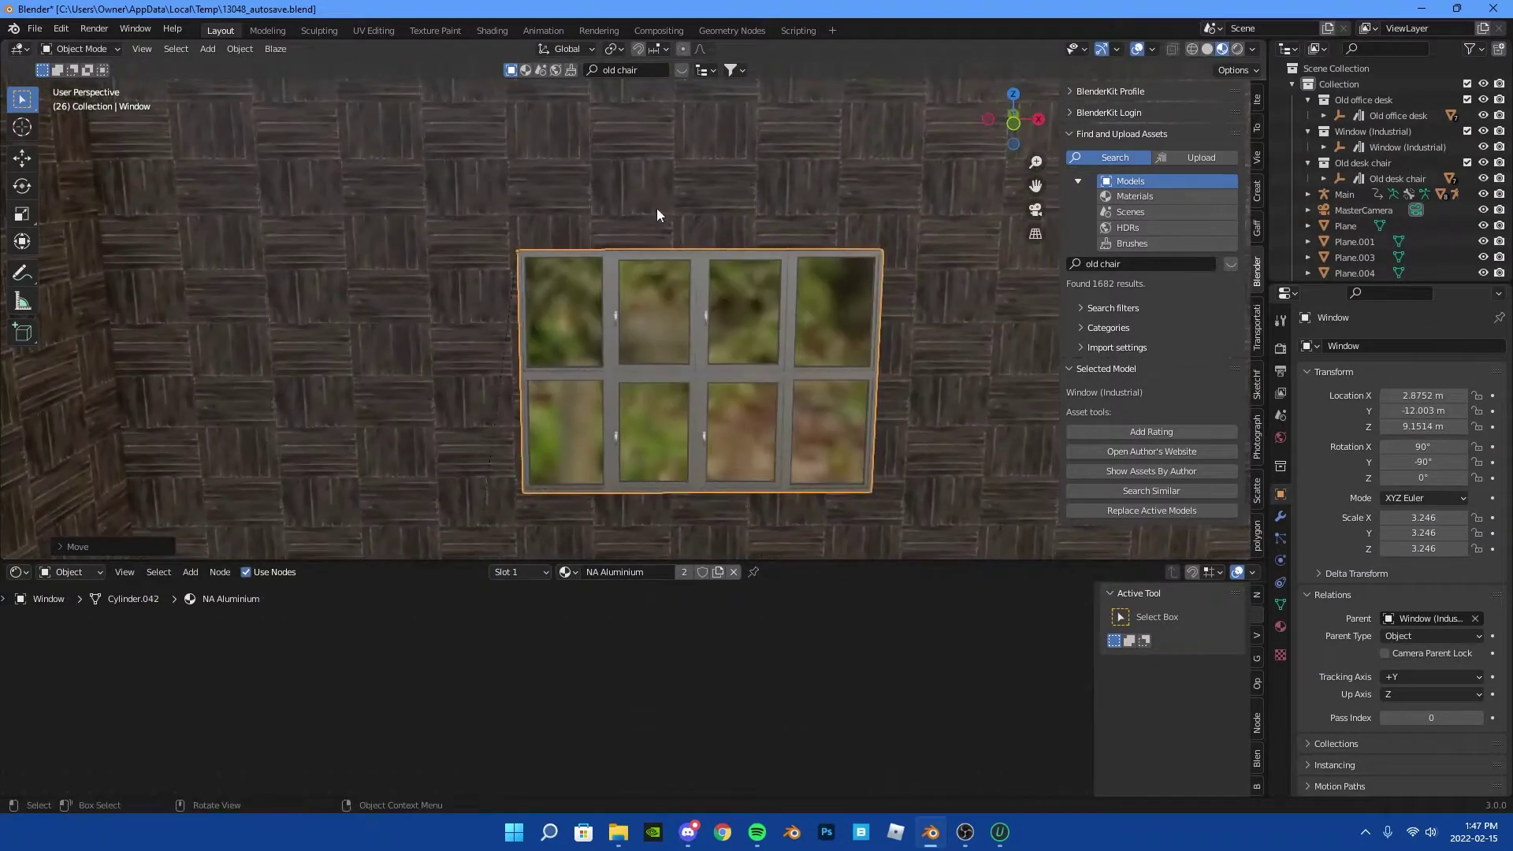
pyautogui.click(679, 186)
pyautogui.press('Tab')
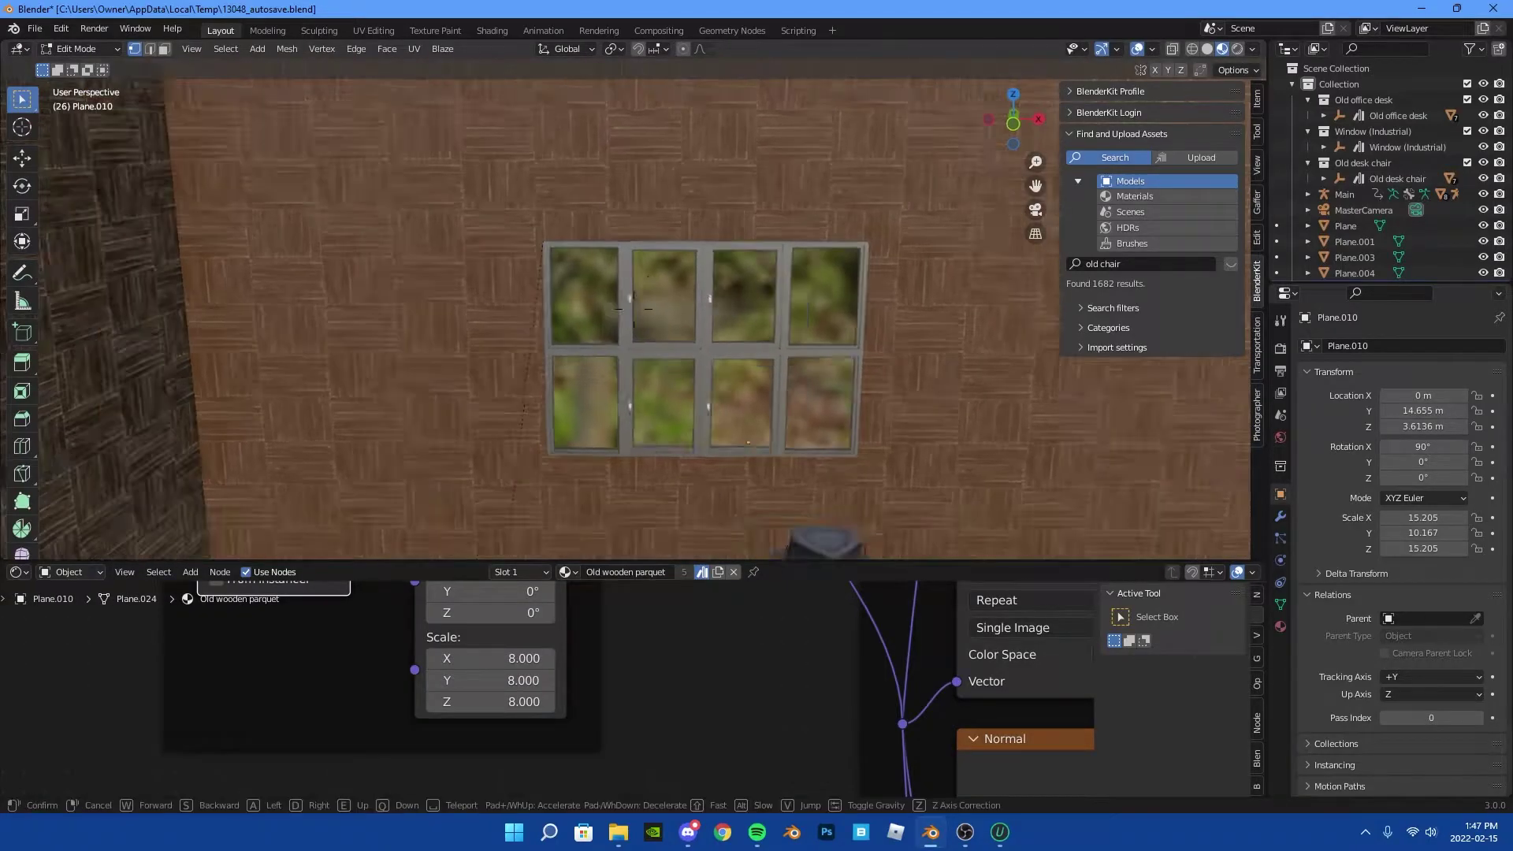
# Add a loop cut across the window wall and return to Object Mode
pyautogui.moveTo(558, 334); pyautogui.dragTo(540, 149, button='middle')
pyautogui.click(535, 134)
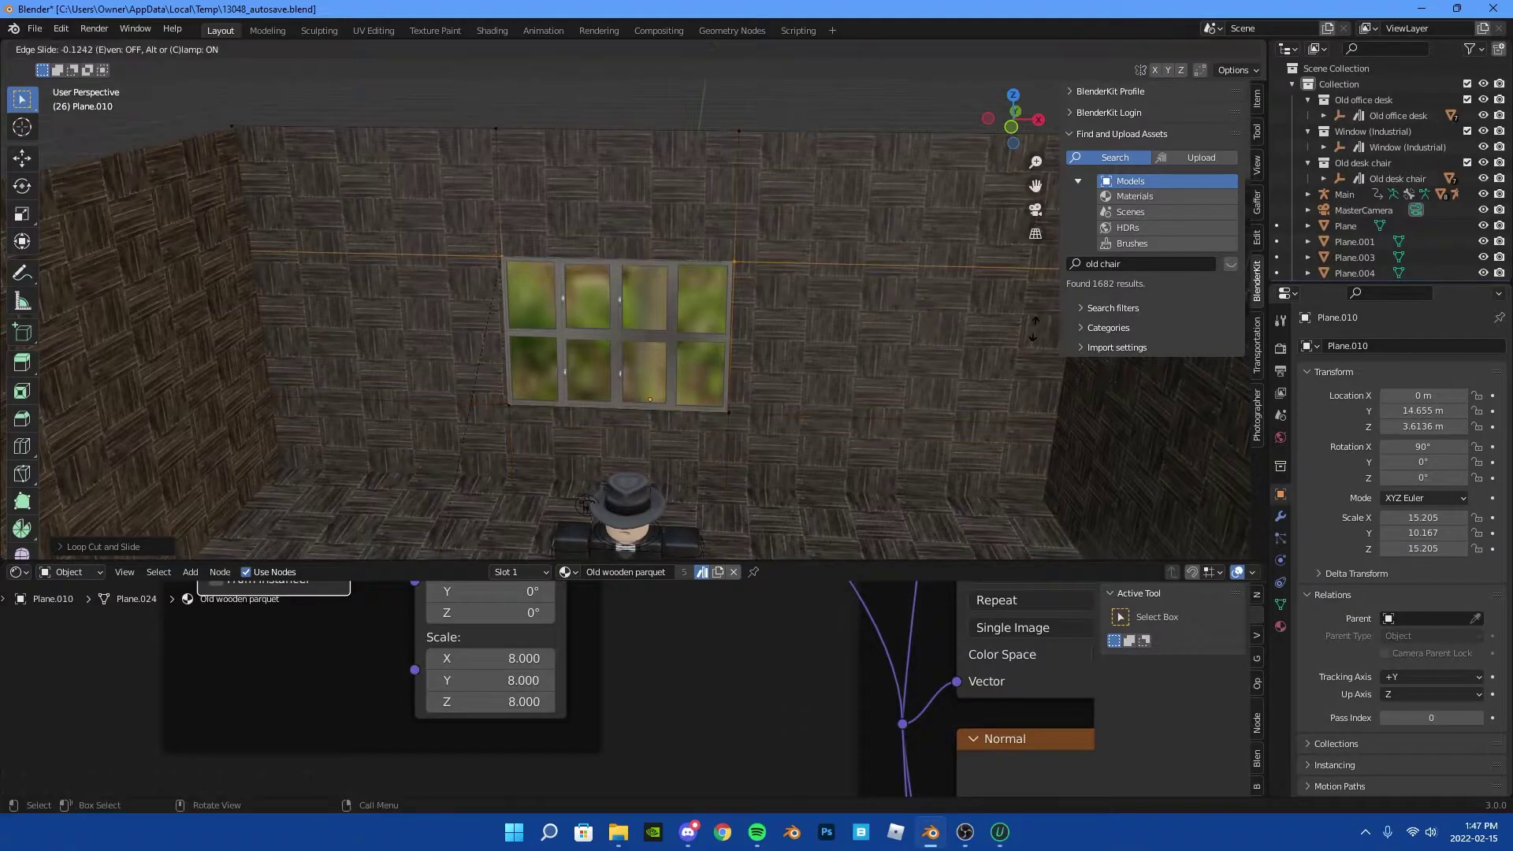
pyautogui.press('Return')
pyautogui.scroll(4, 715, 284)
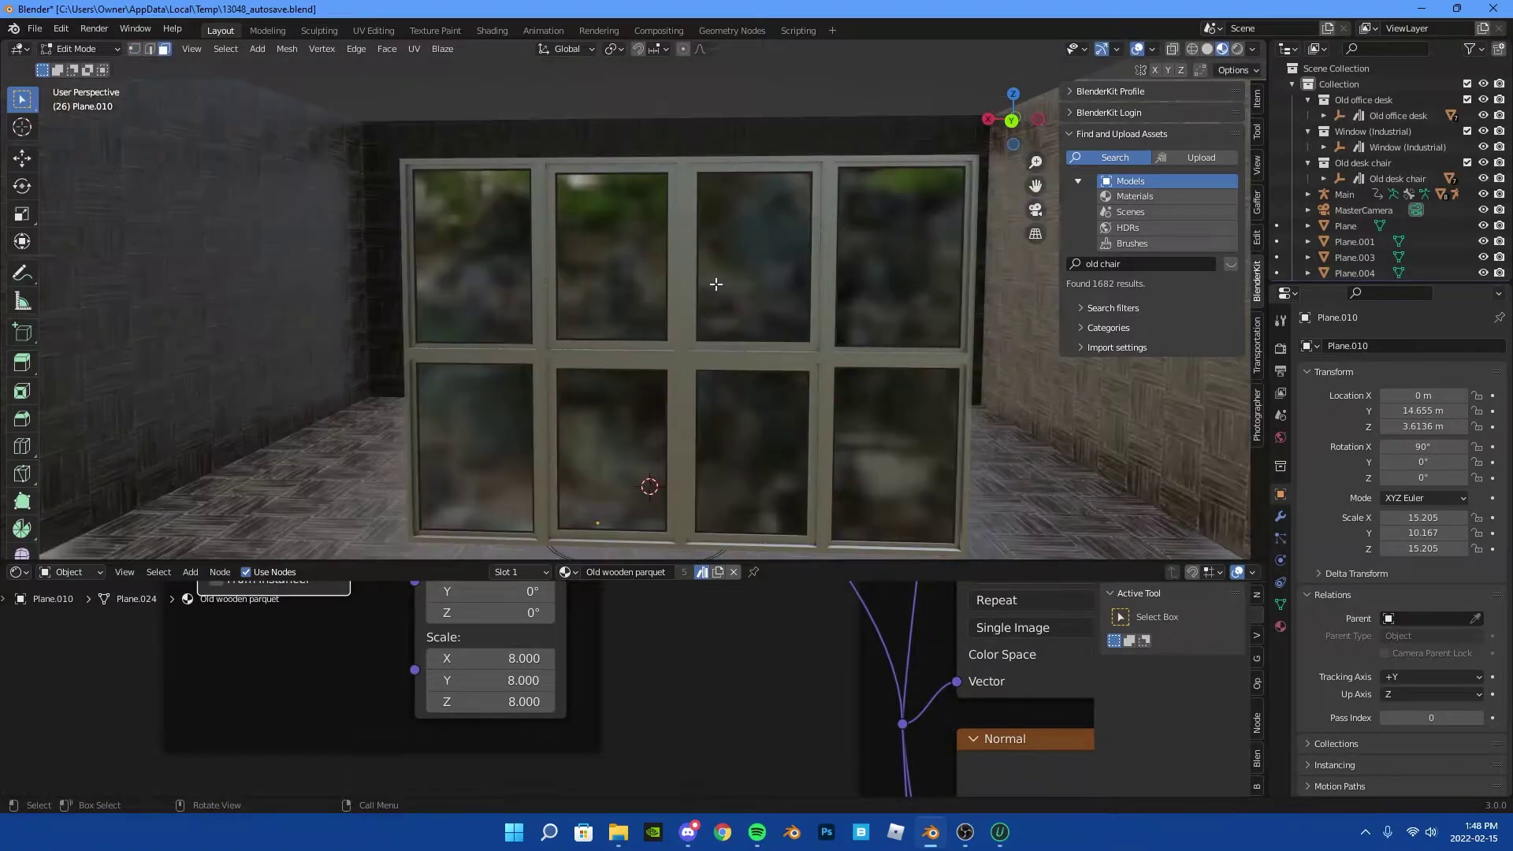
pyautogui.rightClick(716, 284)
pyautogui.press('Escape')
pyautogui.press('Tab')
# Duplicate the floor plane and raise the copy on Z to 13.1 m as a ceiling
pyautogui.moveTo(662, 292)
pyautogui.mouseDown(button='middle')
pyautogui.moveTo(301, 148)
pyautogui.moveTo(493, 303)
pyautogui.moveTo(634, 309)
pyautogui.mouseUp(button='middle')
pyautogui.click(634, 309)
pyautogui.hotkey('shift', 'd')
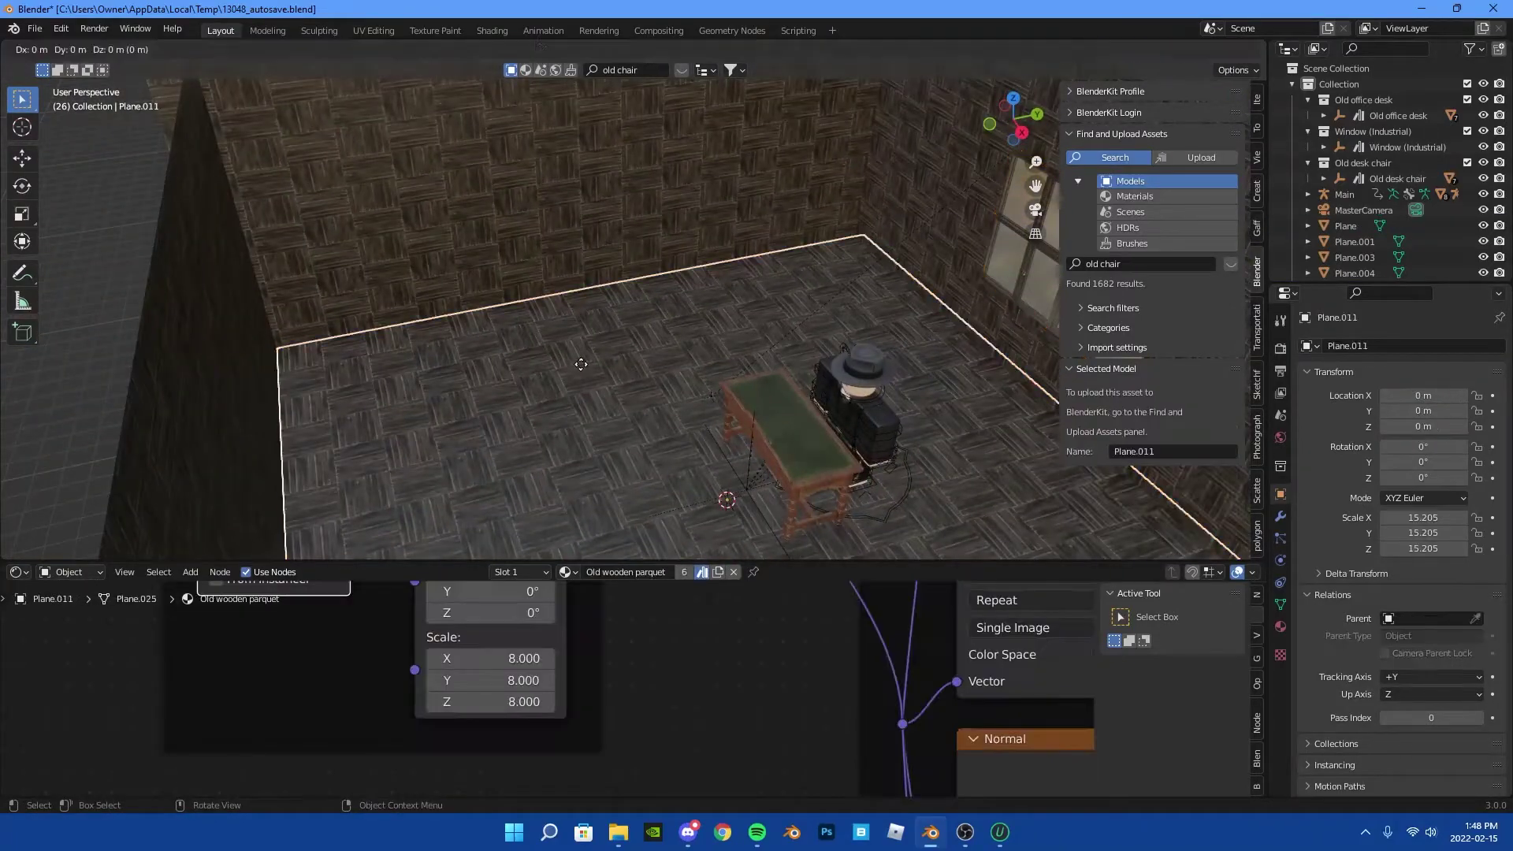
pyautogui.press('z')
pyautogui.click(581, 364)
pyautogui.hotkey('shift', '`')
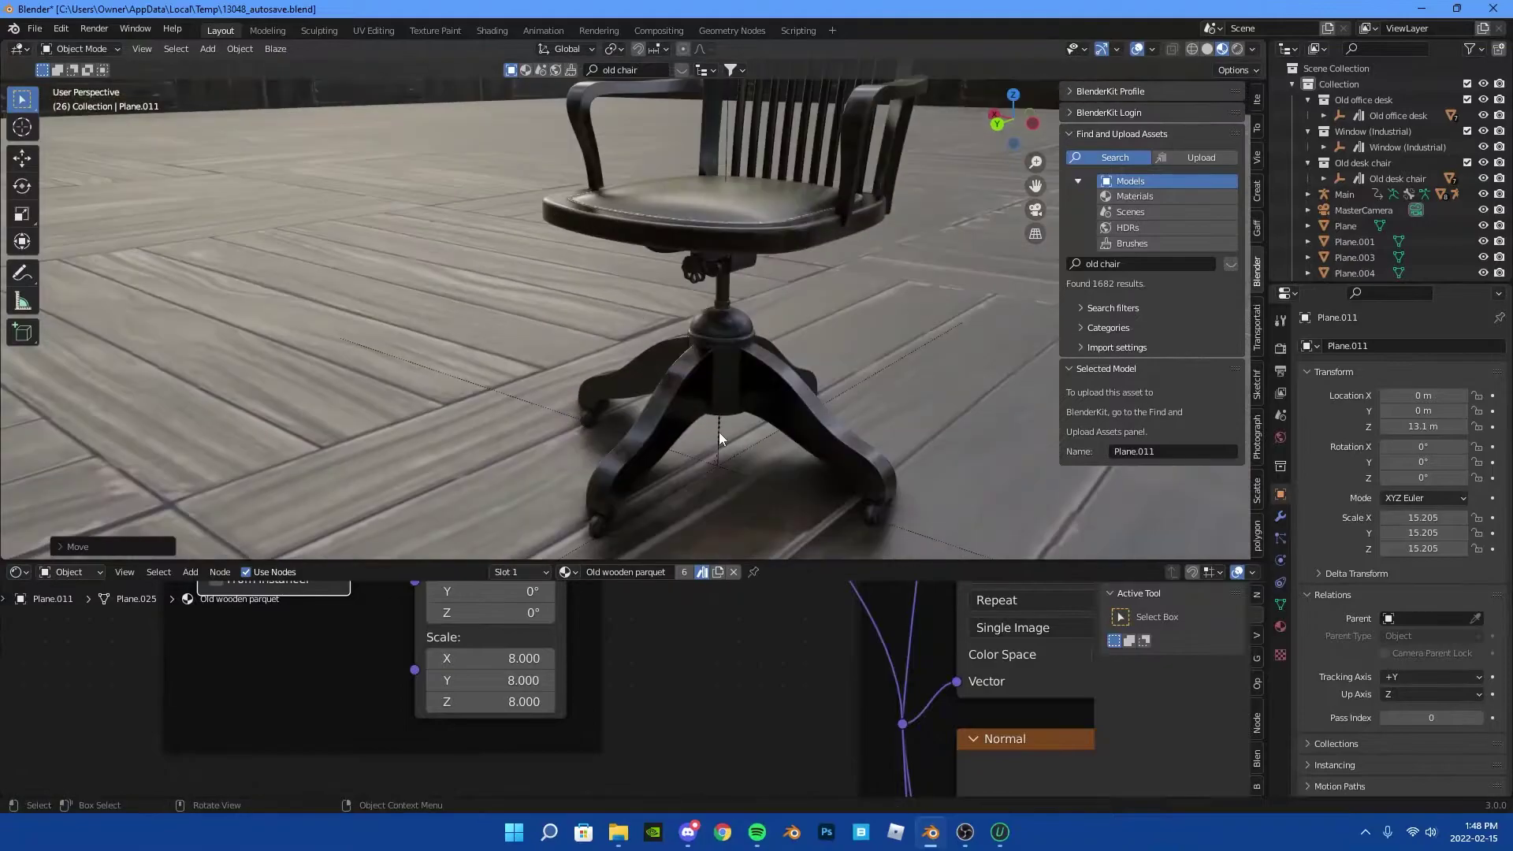
# Enlarge the old desk chair, place it beside the desk and turn it 180°
pyautogui.click(719, 432)
pyautogui.hotkey('shift', '`')
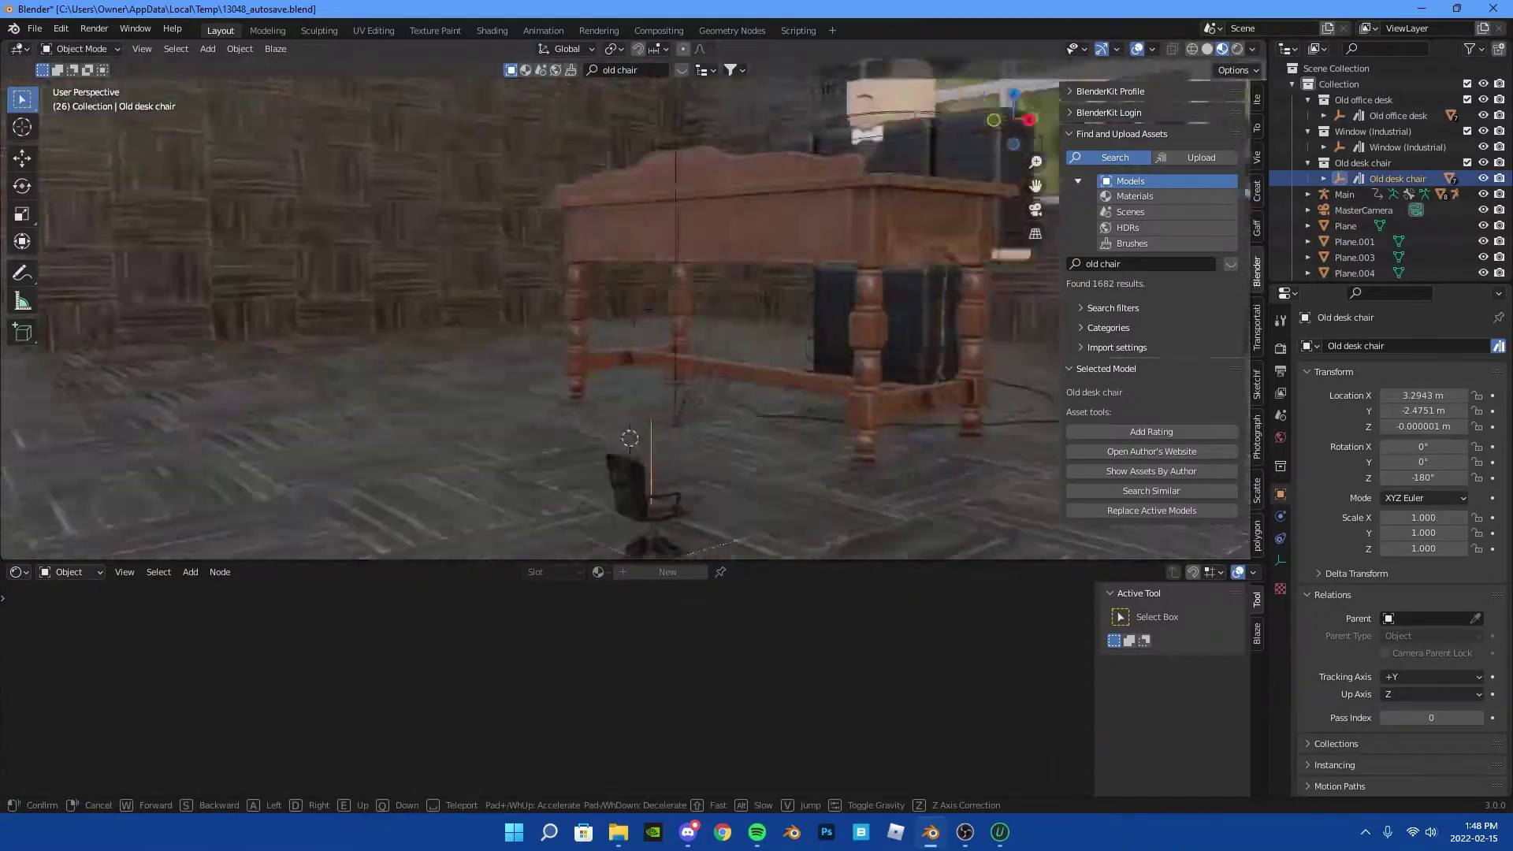
pyautogui.press('Return')
pyautogui.press('s')
pyautogui.press('g')
pyautogui.click(745, 309)
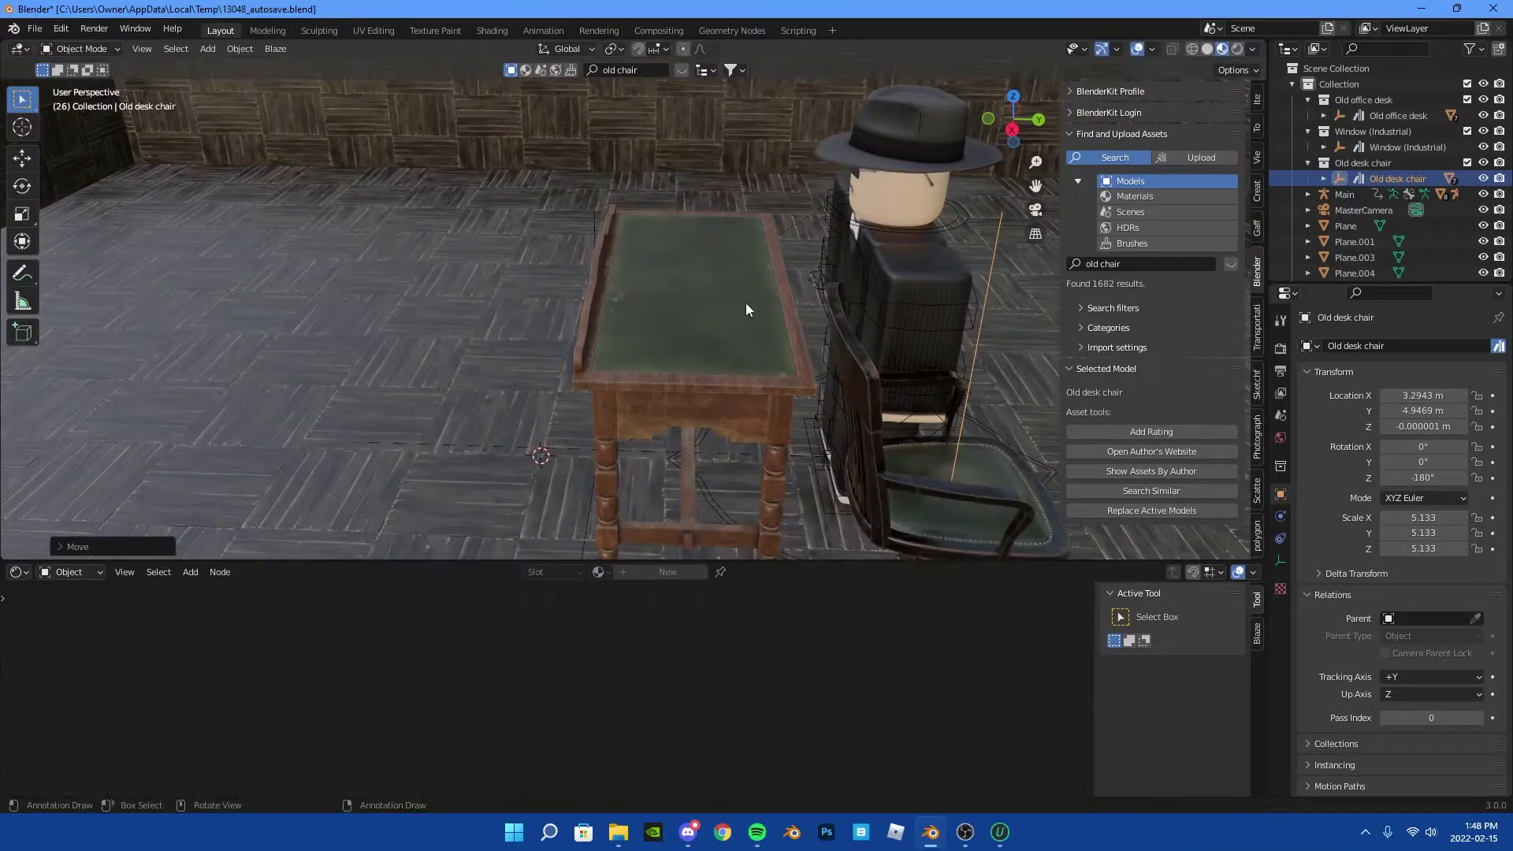
pyautogui.write('180')
pyautogui.press('Return')
# Move the character rig to a new spot and adjust the chair's position
pyautogui.moveTo(801, 208); pyautogui.dragTo(634, 309, button='middle')
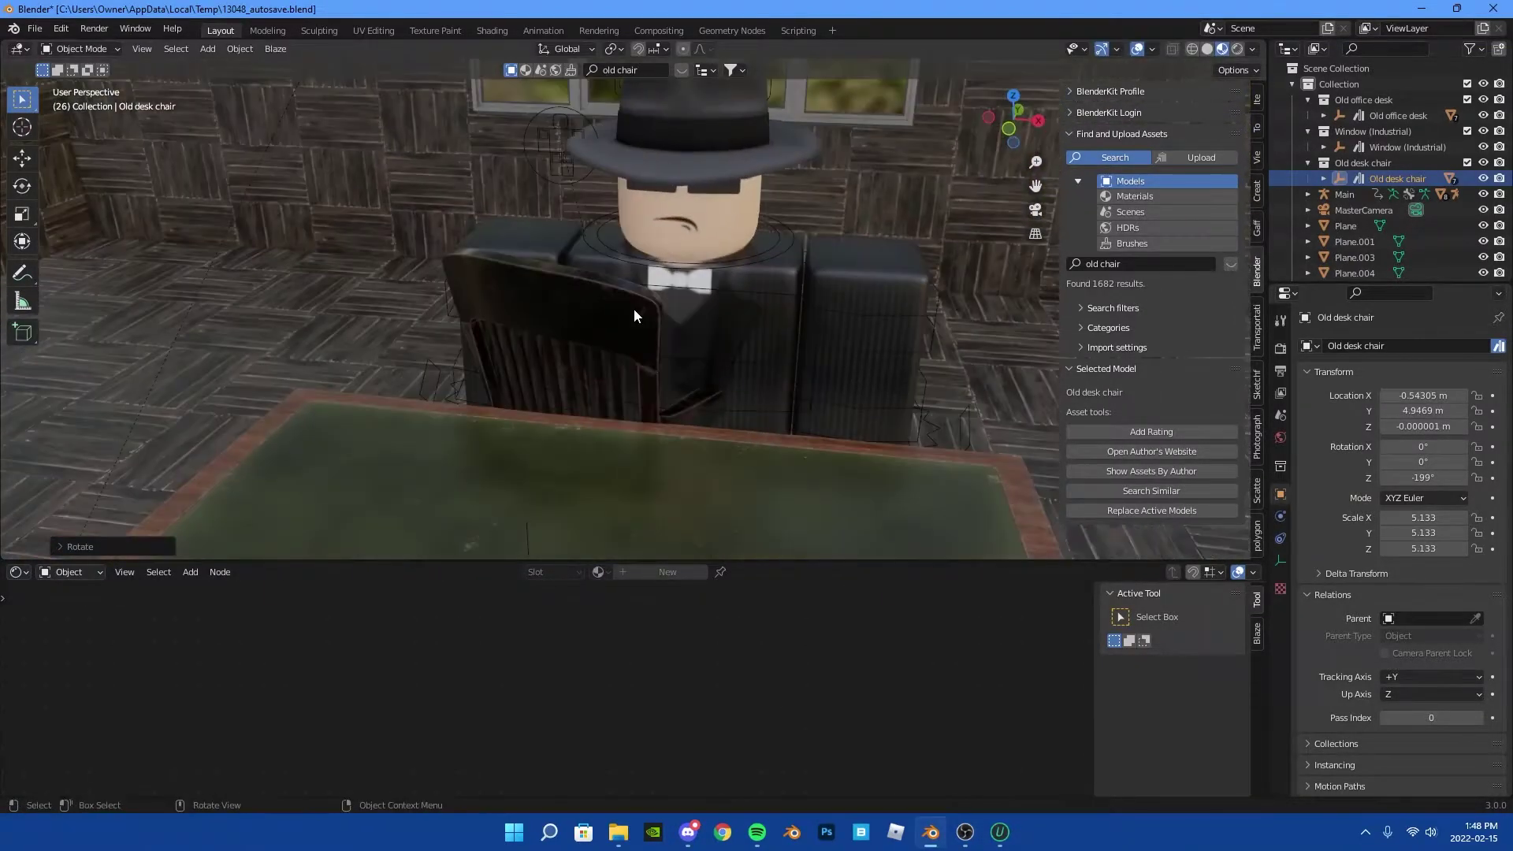
pyautogui.click(634, 309)
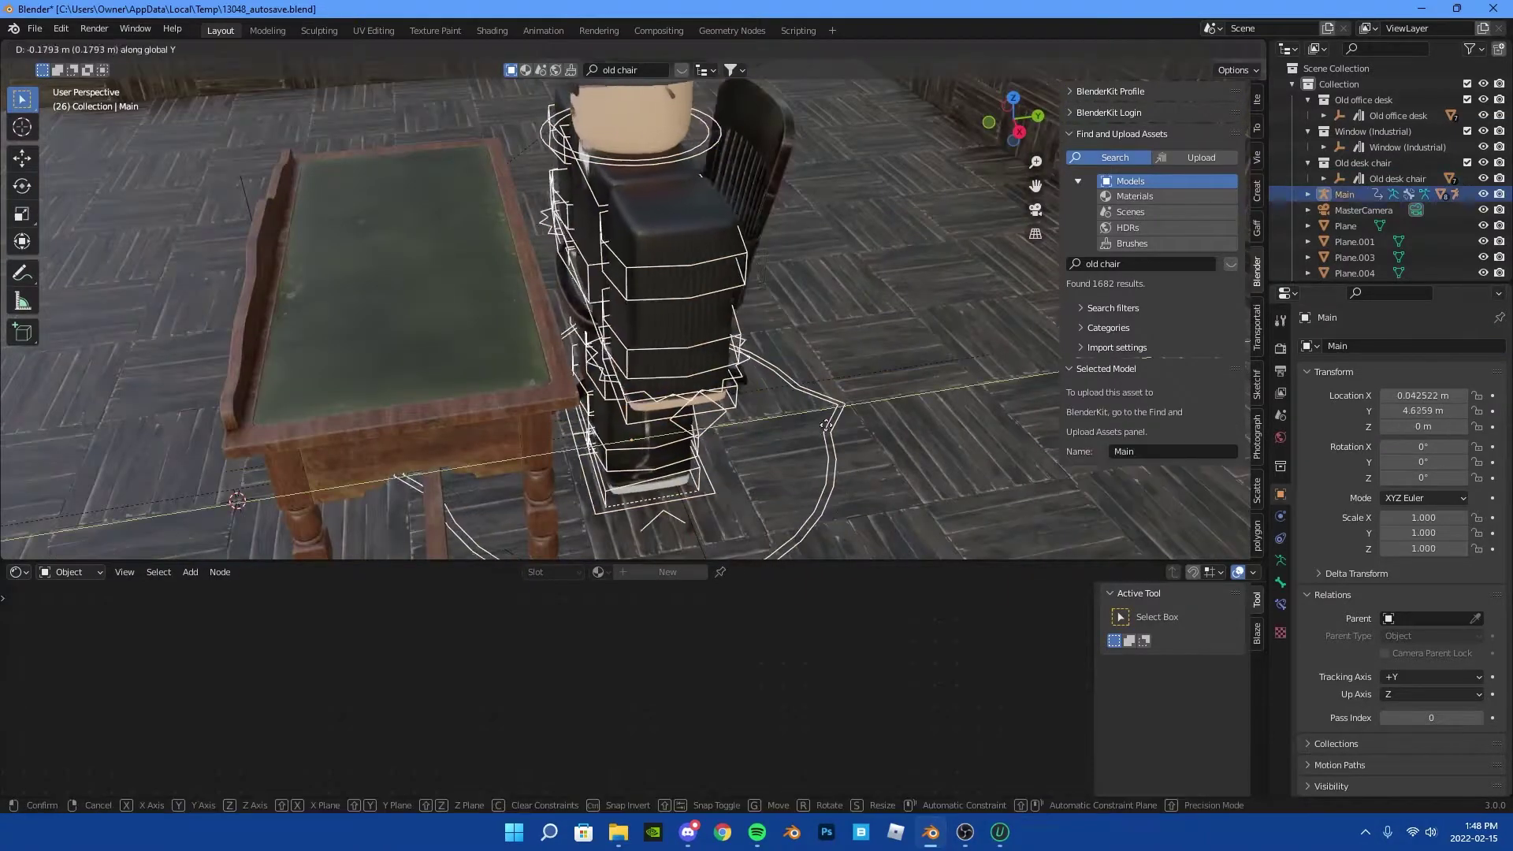
pyautogui.press('g')
pyautogui.click(647, 405)
pyautogui.press('r')
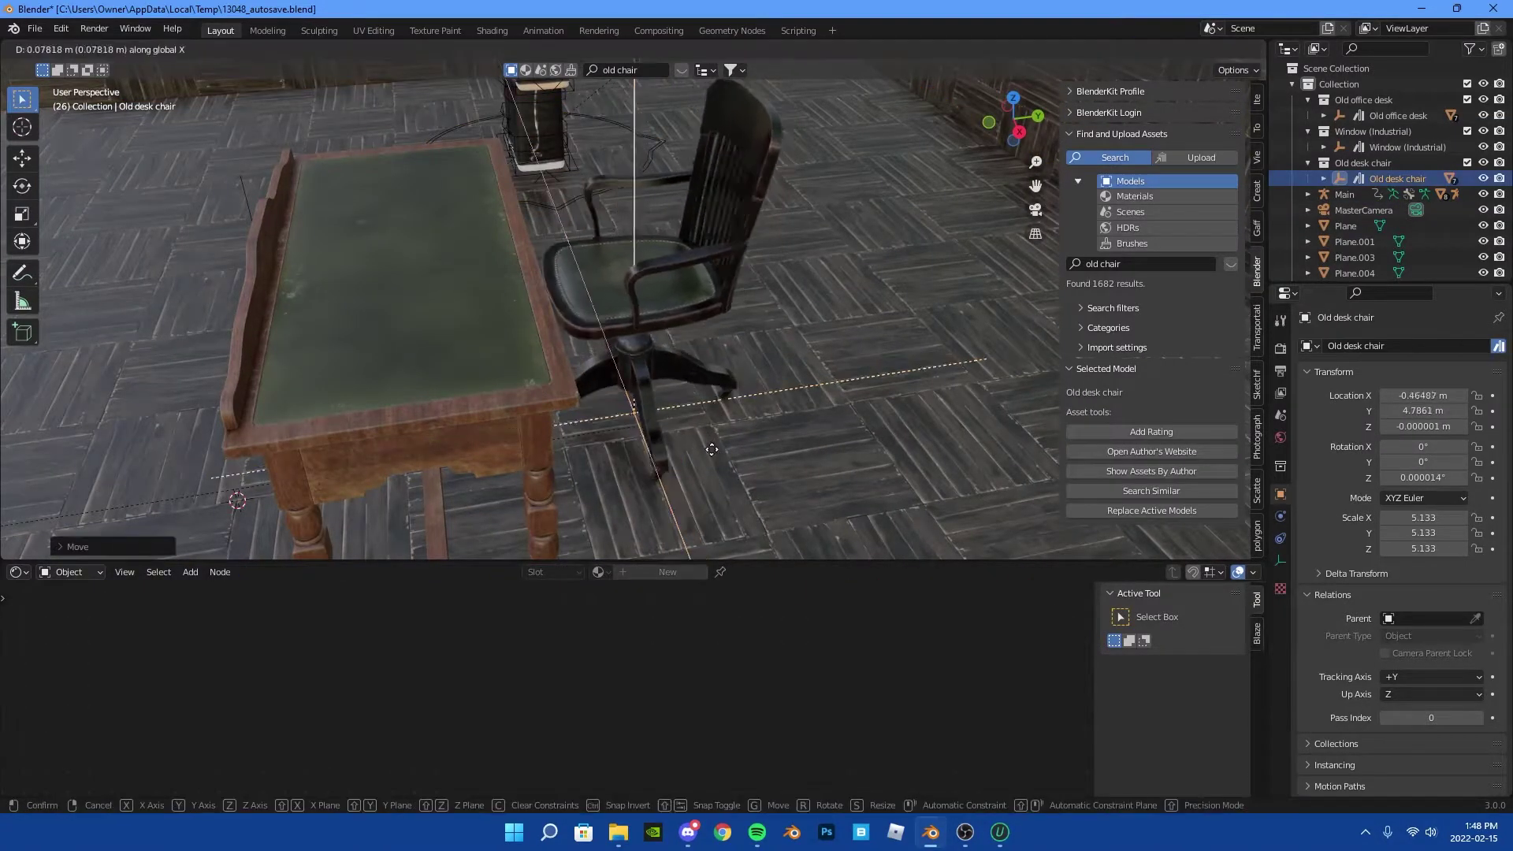
pyautogui.press('g')
pyautogui.rightClick(780, 247)
# Move the character rig over onto the desk chair
pyautogui.moveTo(780, 247); pyautogui.dragTo(650, 334, button='middle')
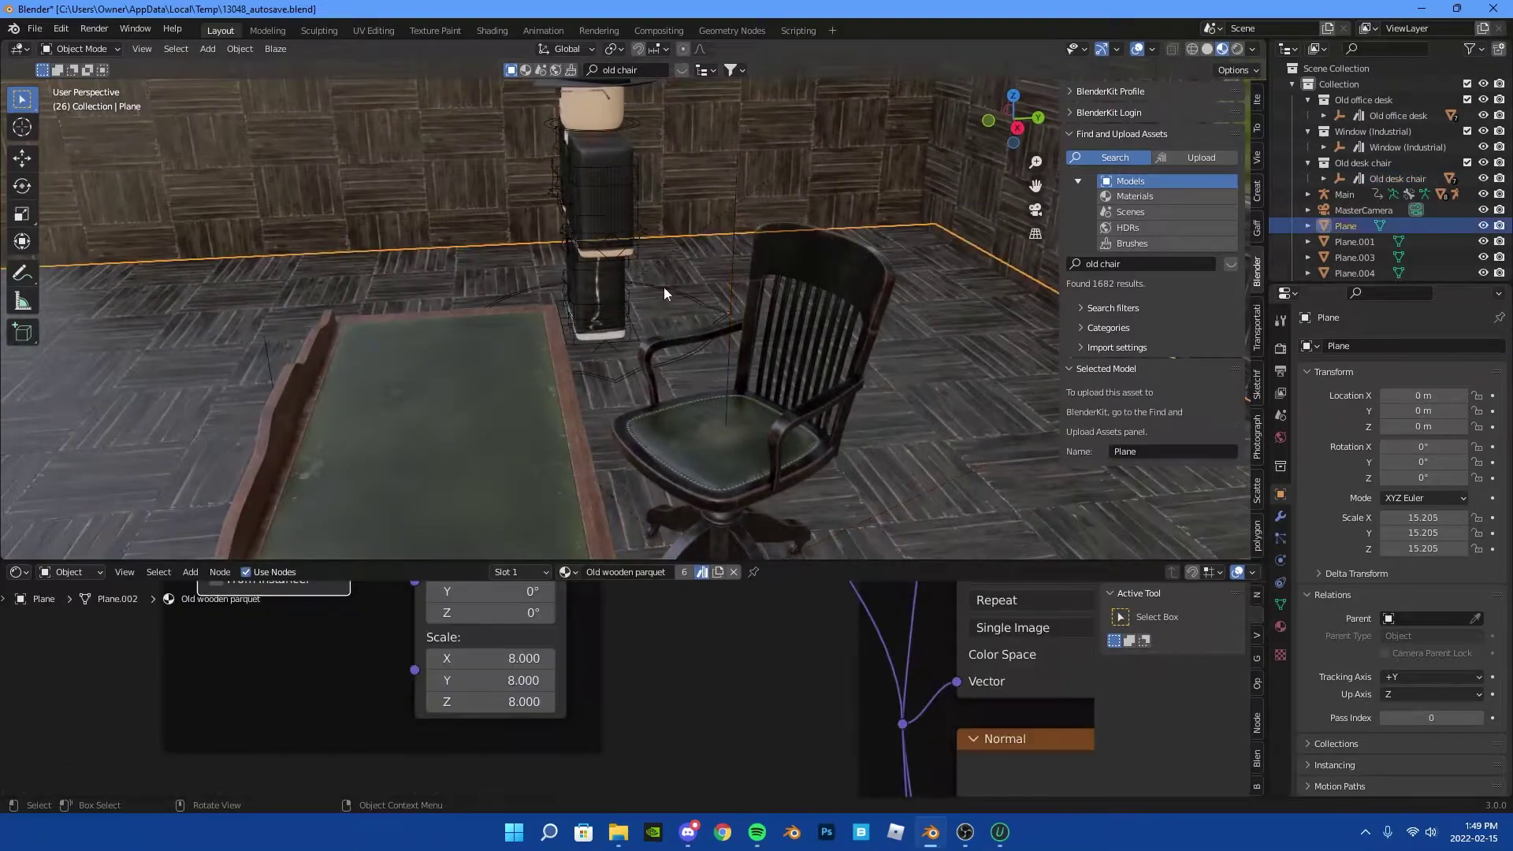
pyautogui.click(663, 287)
pyautogui.press('g')
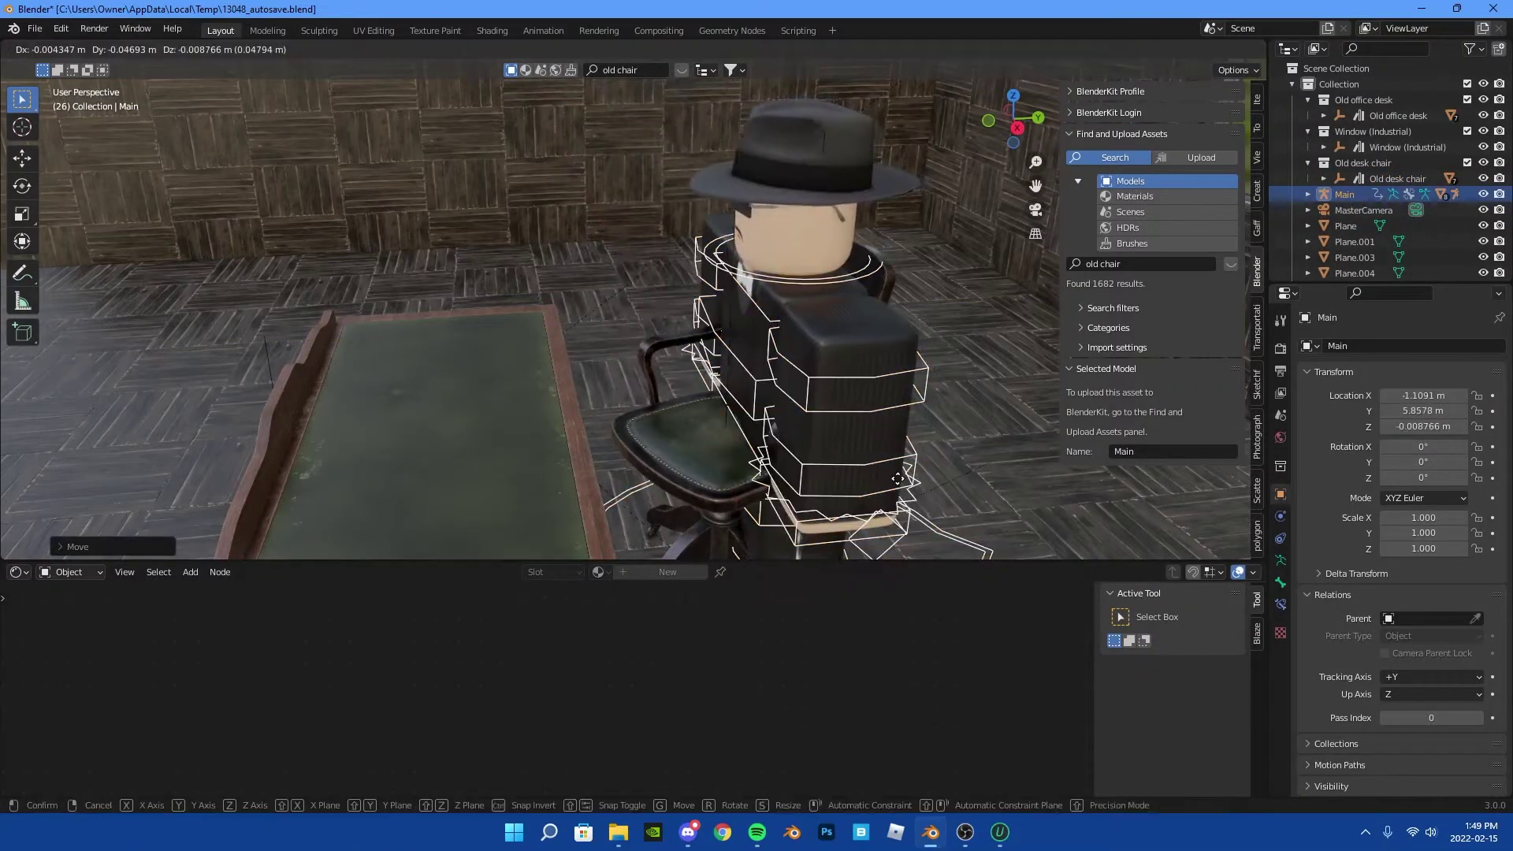
pyautogui.click(780, 331)
pyautogui.moveTo(780, 331); pyautogui.dragTo(767, 558, button='middle')
pyautogui.moveTo(767, 558); pyautogui.dragTo(767, 777)
pyautogui.hotkey('shift', '`')
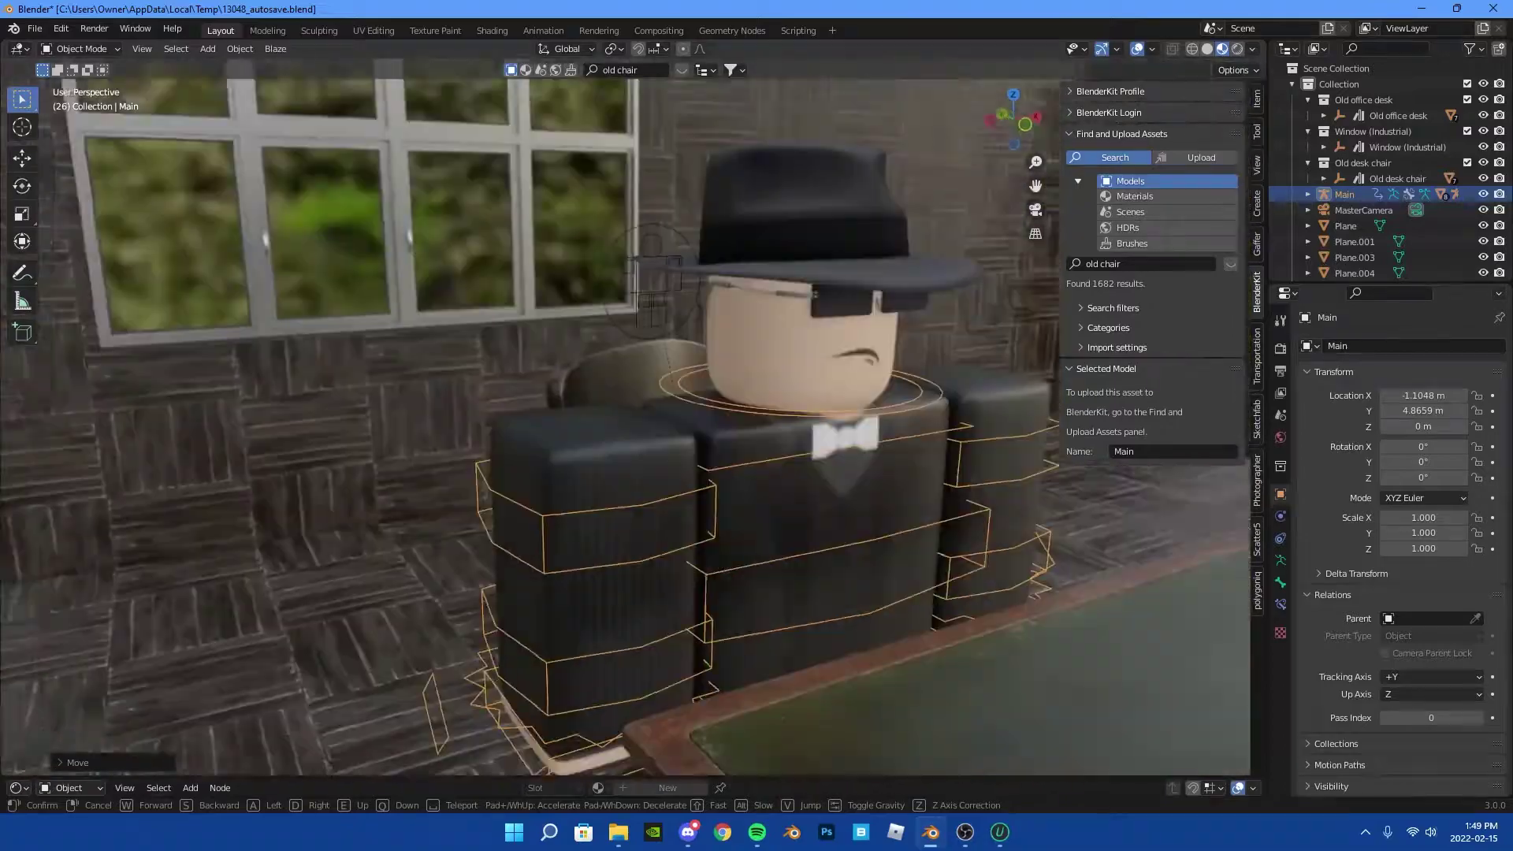
pyautogui.click(634, 418)
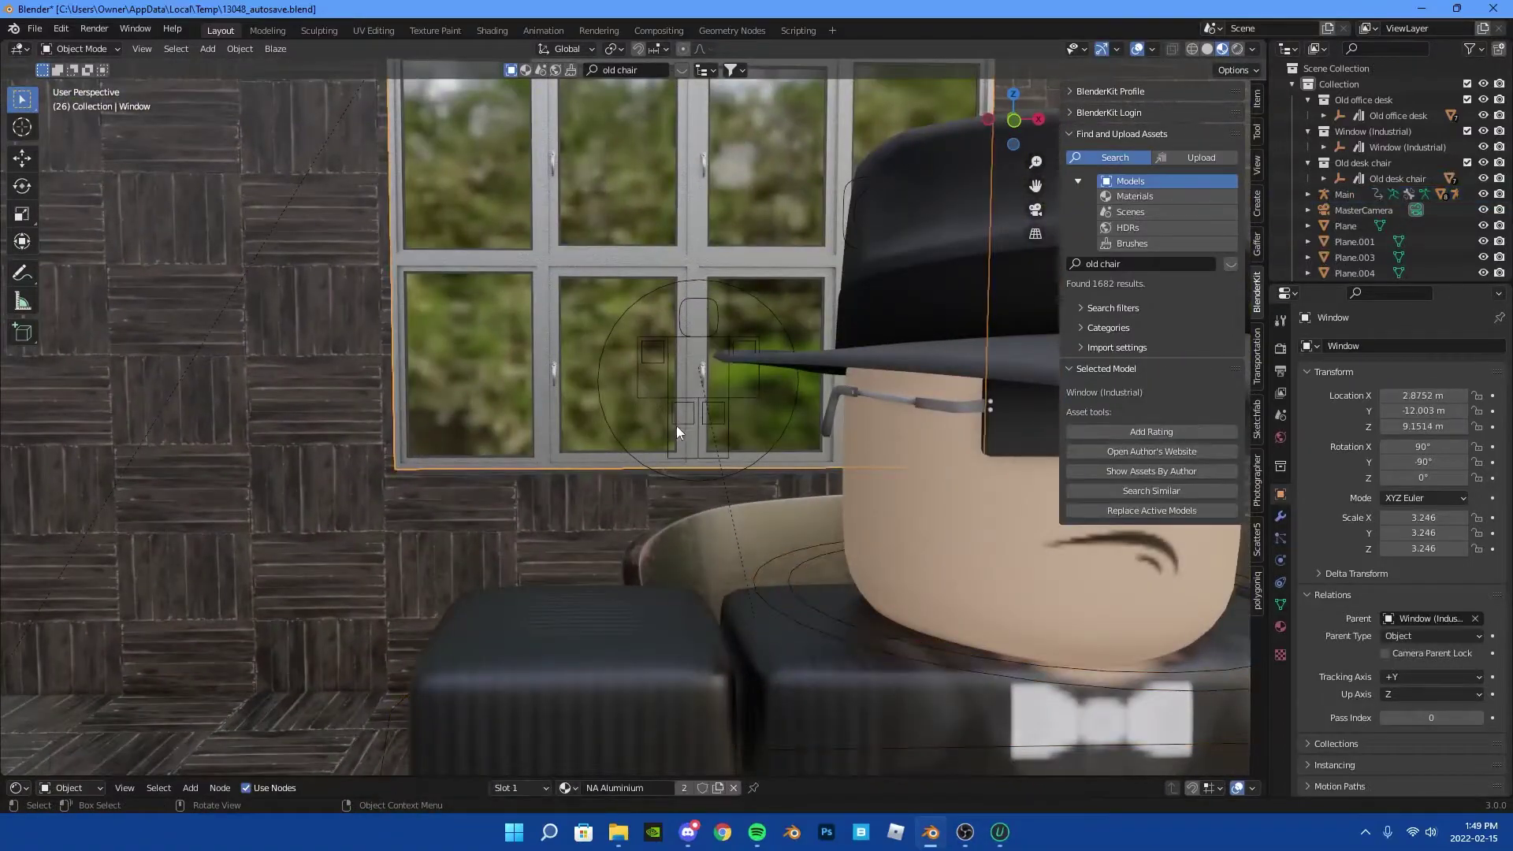
# Switch the rig to Pose Mode and select the head control
pyautogui.click(79, 49)
pyautogui.click(67, 98)
pyautogui.press('g')
pyautogui.scroll(-5, 577, 327)
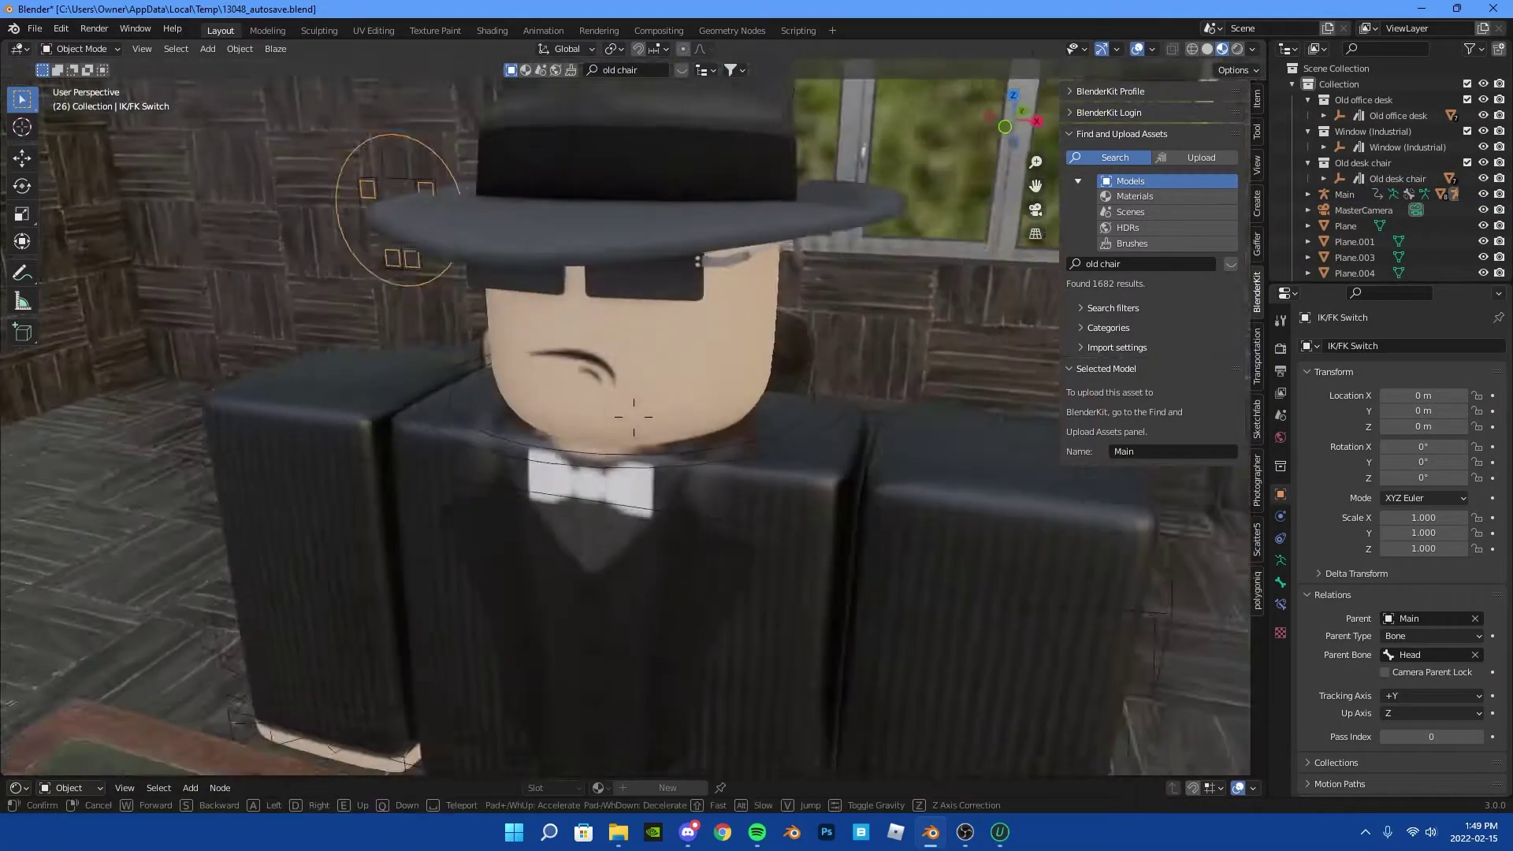
pyautogui.moveTo(577, 328); pyautogui.dragTo(577, 328, button='middle')
# Reposition the torso bone to settle the character into the chair
pyautogui.click(577, 328)
pyautogui.click(79, 49)
pyautogui.click(79, 98)
pyautogui.press('g')
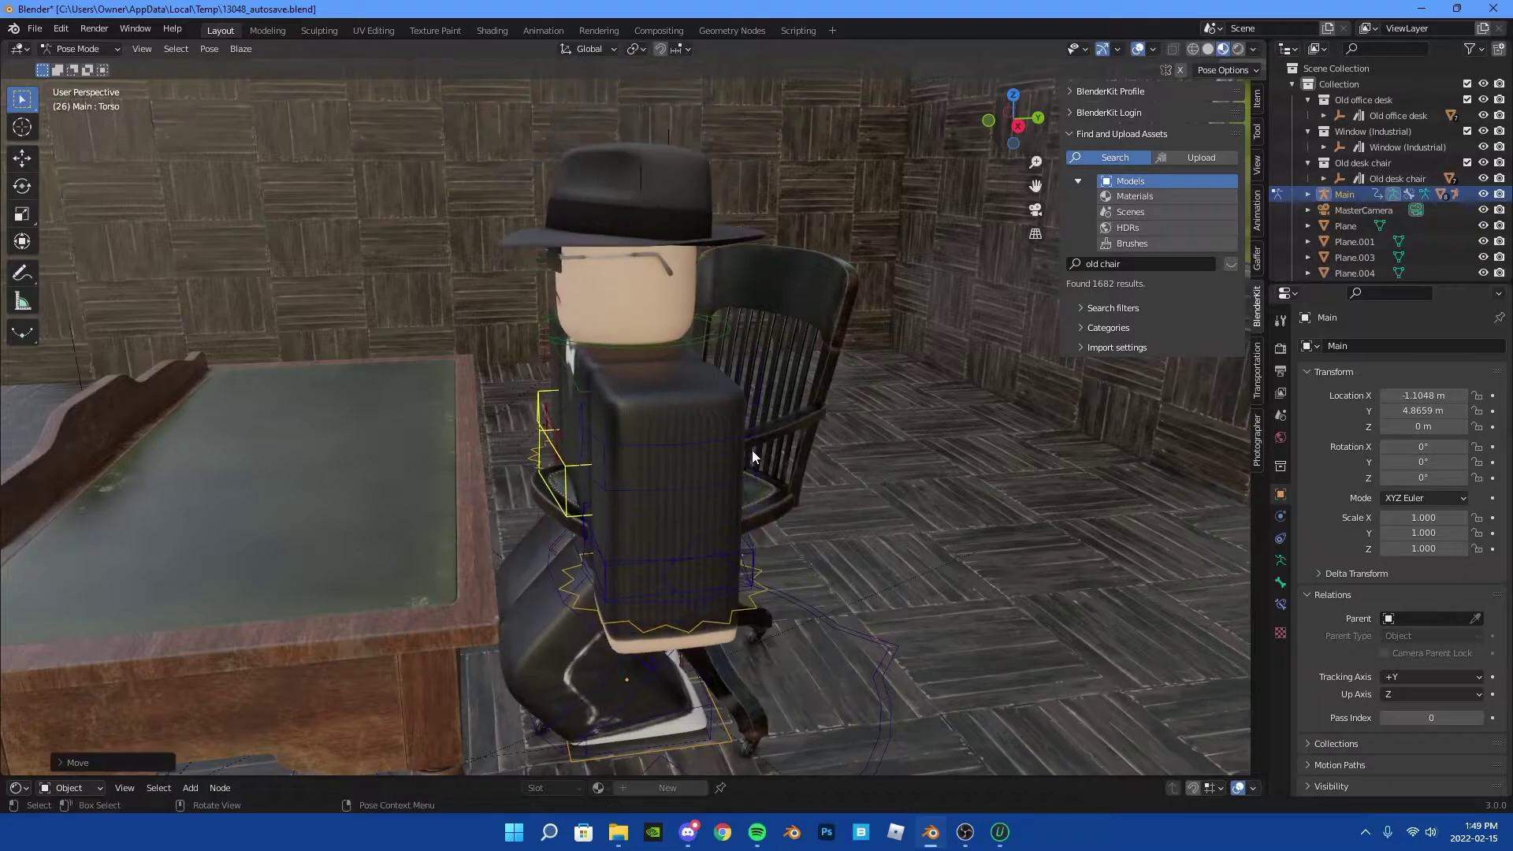
pyautogui.click(752, 450)
pyautogui.hotkey('shift', '`')
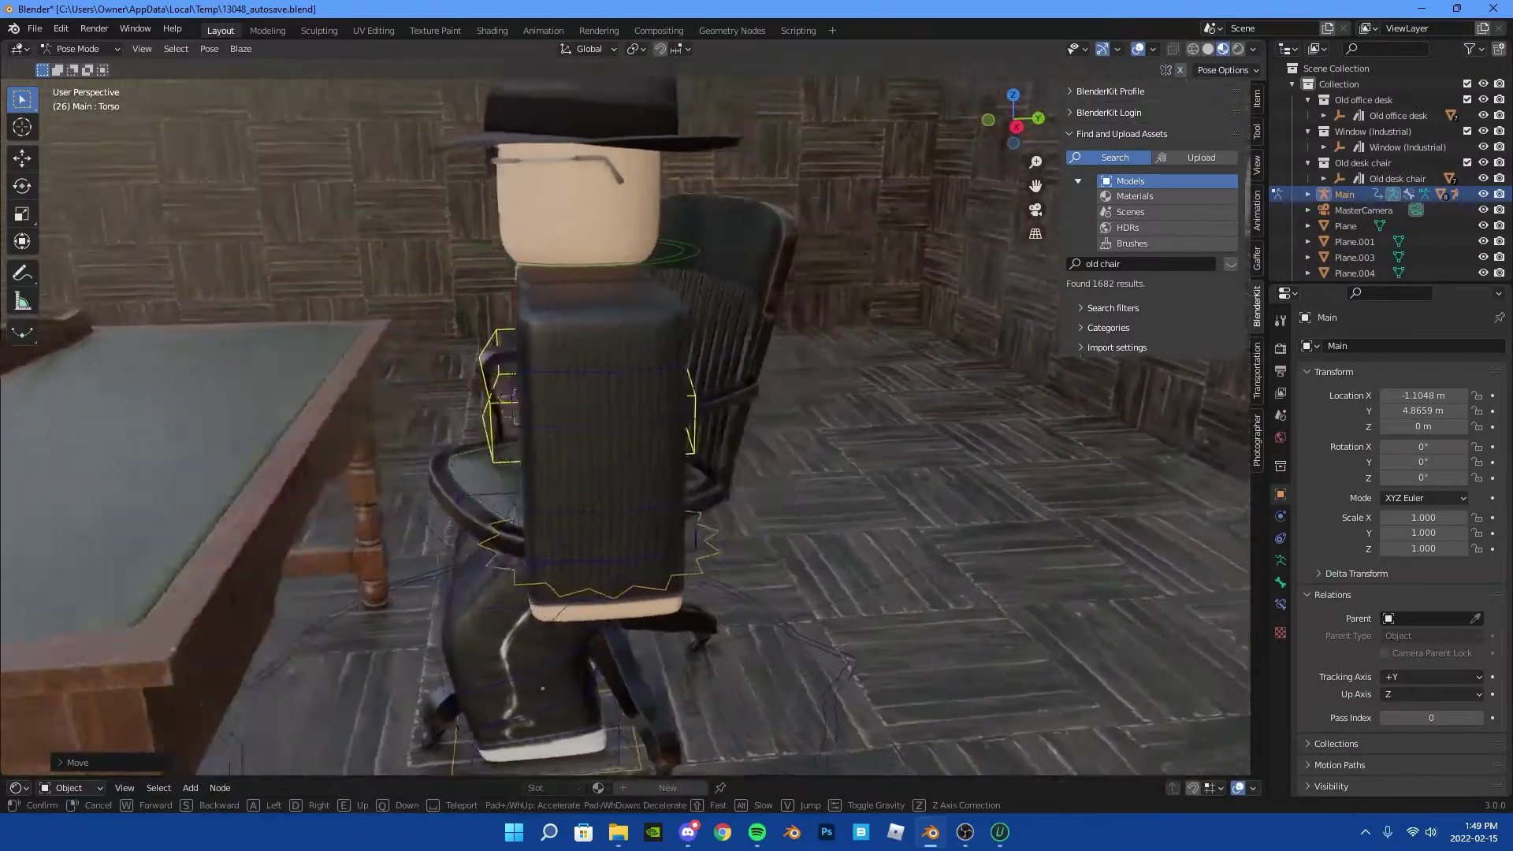
pyautogui.click(575, 224)
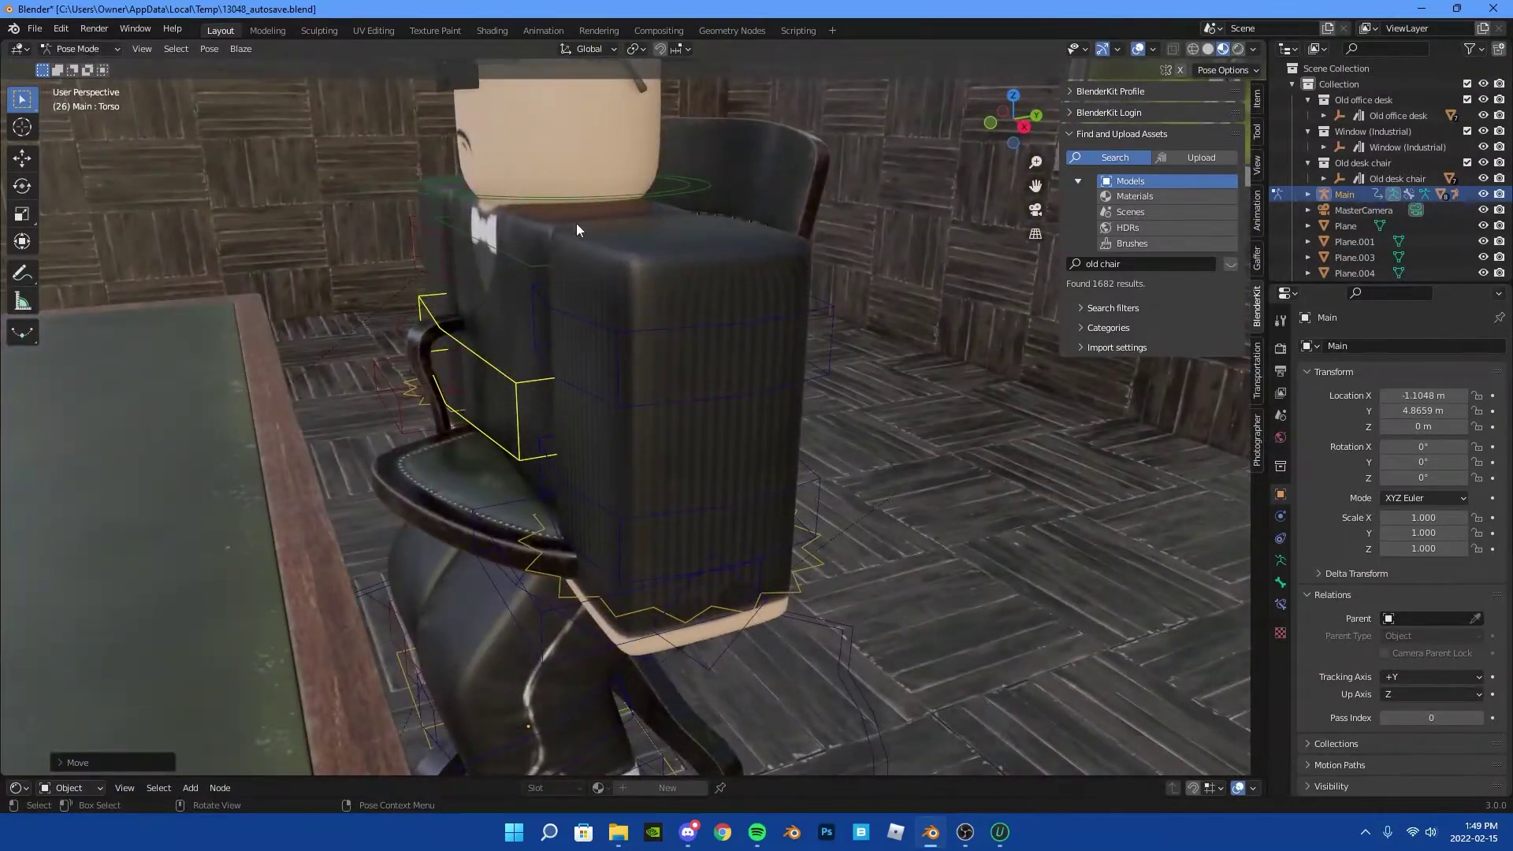
# Turn the whole character 22.8° toward the desk and lower it into the seat
pyautogui.click(79, 49)
pyautogui.press('r')
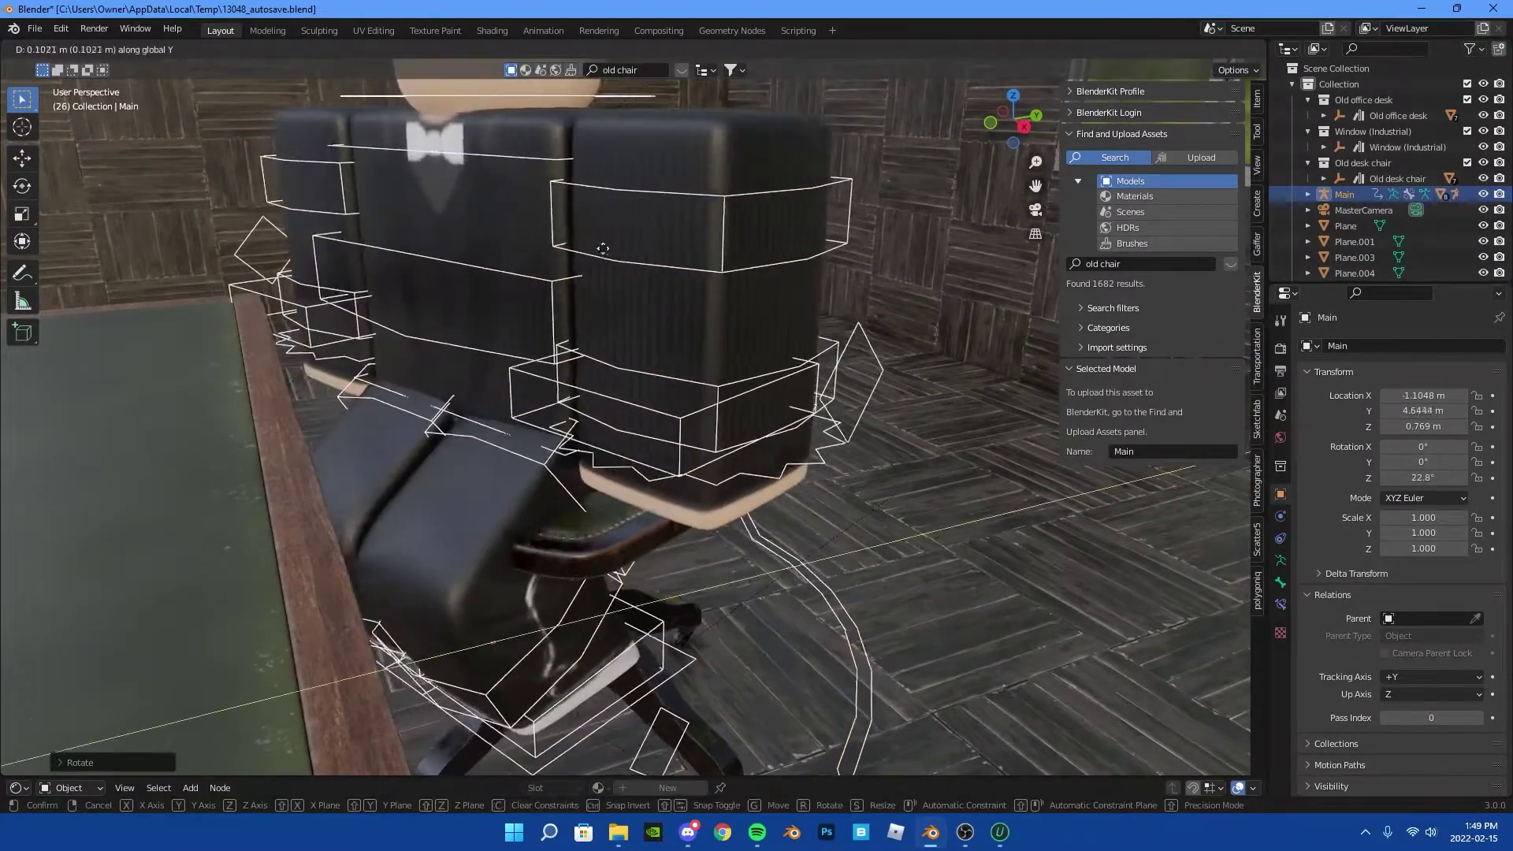
pyautogui.click(478, 646)
pyautogui.moveTo(478, 646)
pyautogui.mouseDown(button='middle')
pyautogui.moveTo(648, 445)
pyautogui.moveTo(523, 407)
pyautogui.moveTo(746, 506)
pyautogui.moveTo(779, 498)
pyautogui.moveTo(726, 501)
pyautogui.mouseUp(button='middle')
pyautogui.press('g')
pyautogui.click(648, 445)
# Move the leg IK targets to bend the legs, right foot under the chair
pyautogui.hotkey('ctrl', 'Tab')
pyautogui.press('g')
pyautogui.click(779, 497)
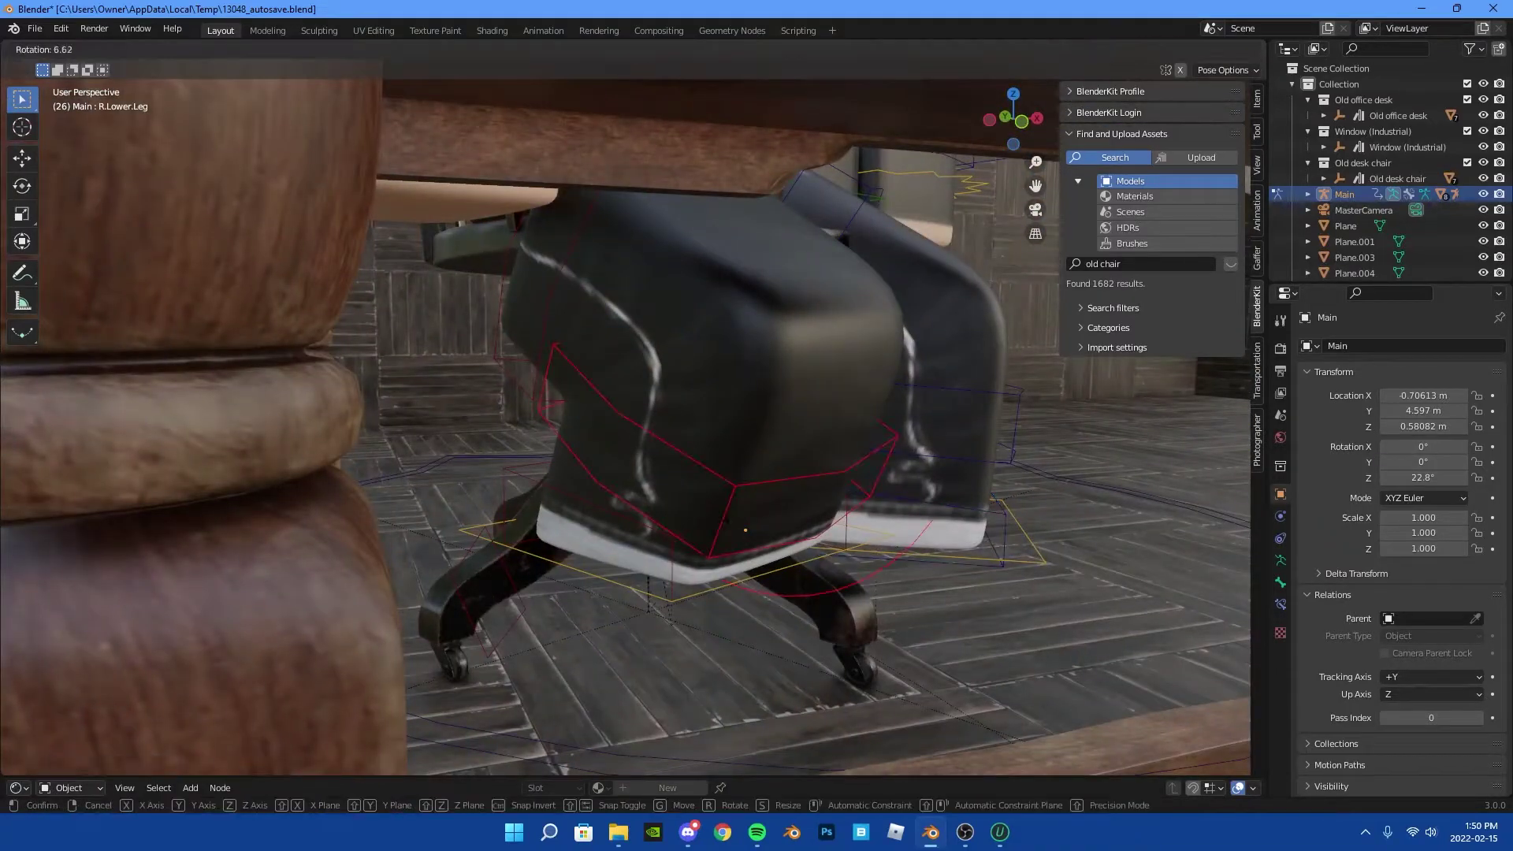
pyautogui.click(686, 561)
pyautogui.hotkey('shift', '`')
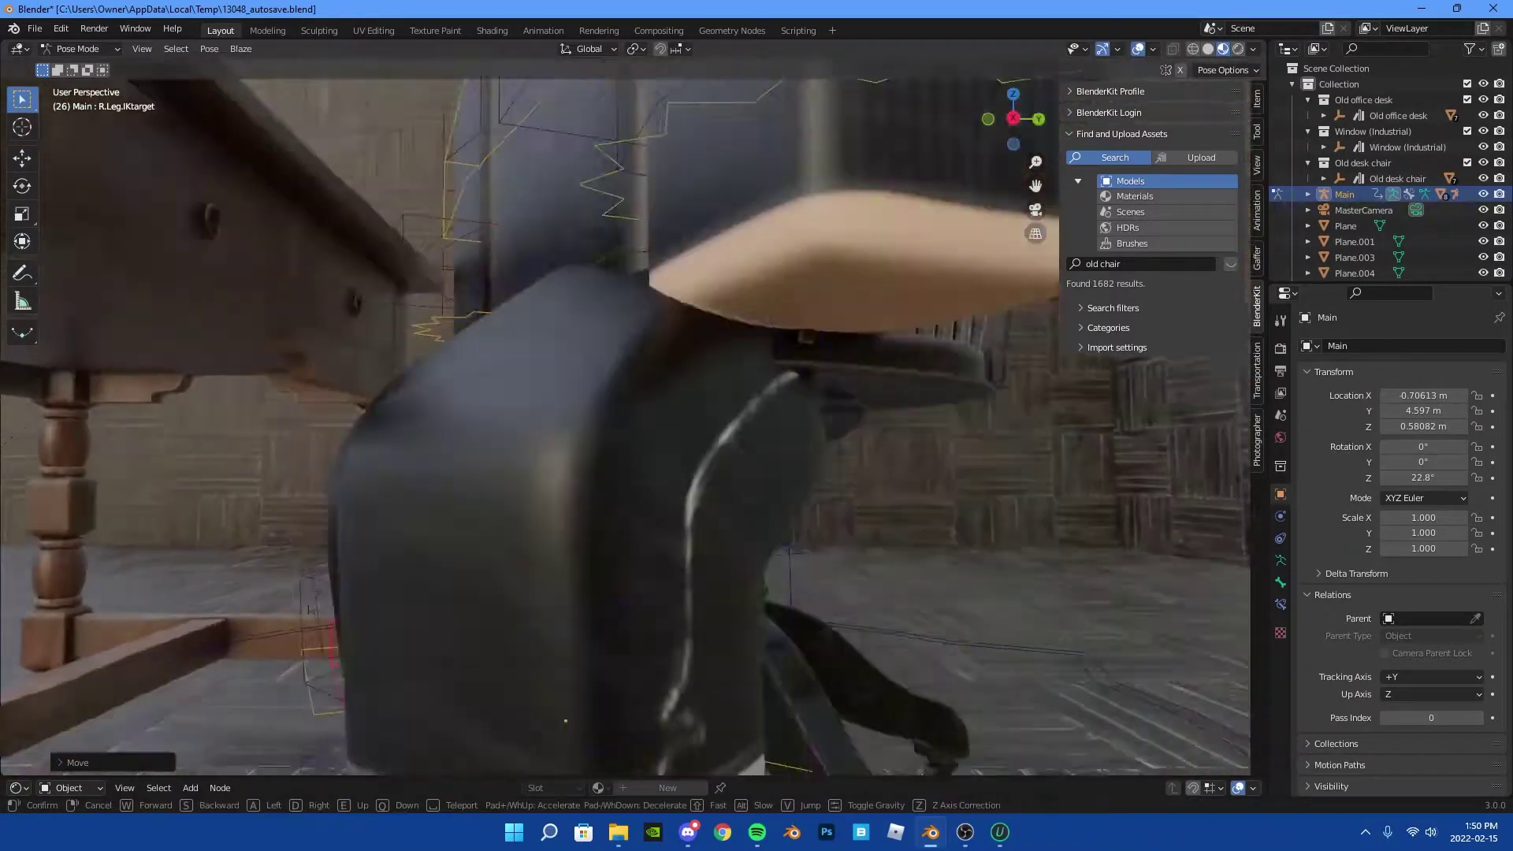
# Rotate the Head bone around the global Y axis and check the camera view
pyautogui.press('Escape')
pyautogui.click(536, 268)
pyautogui.press('r')
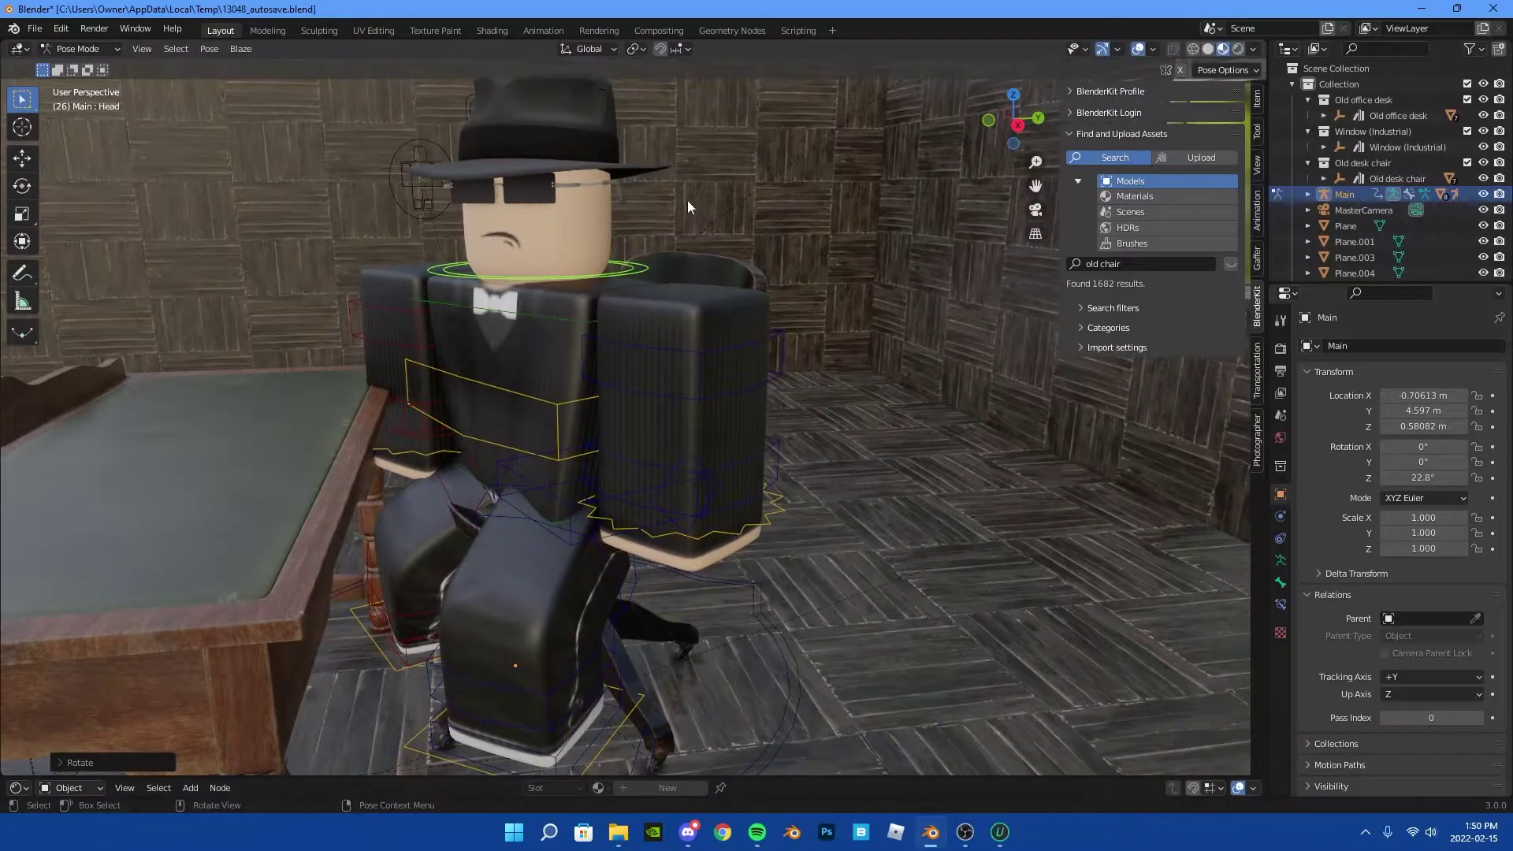
pyautogui.press('y')
pyautogui.click(692, 214)
pyautogui.press('KP_0')
# Rotate the left forearm bone to raise the character's left arm
pyautogui.hotkey('shift', '`')
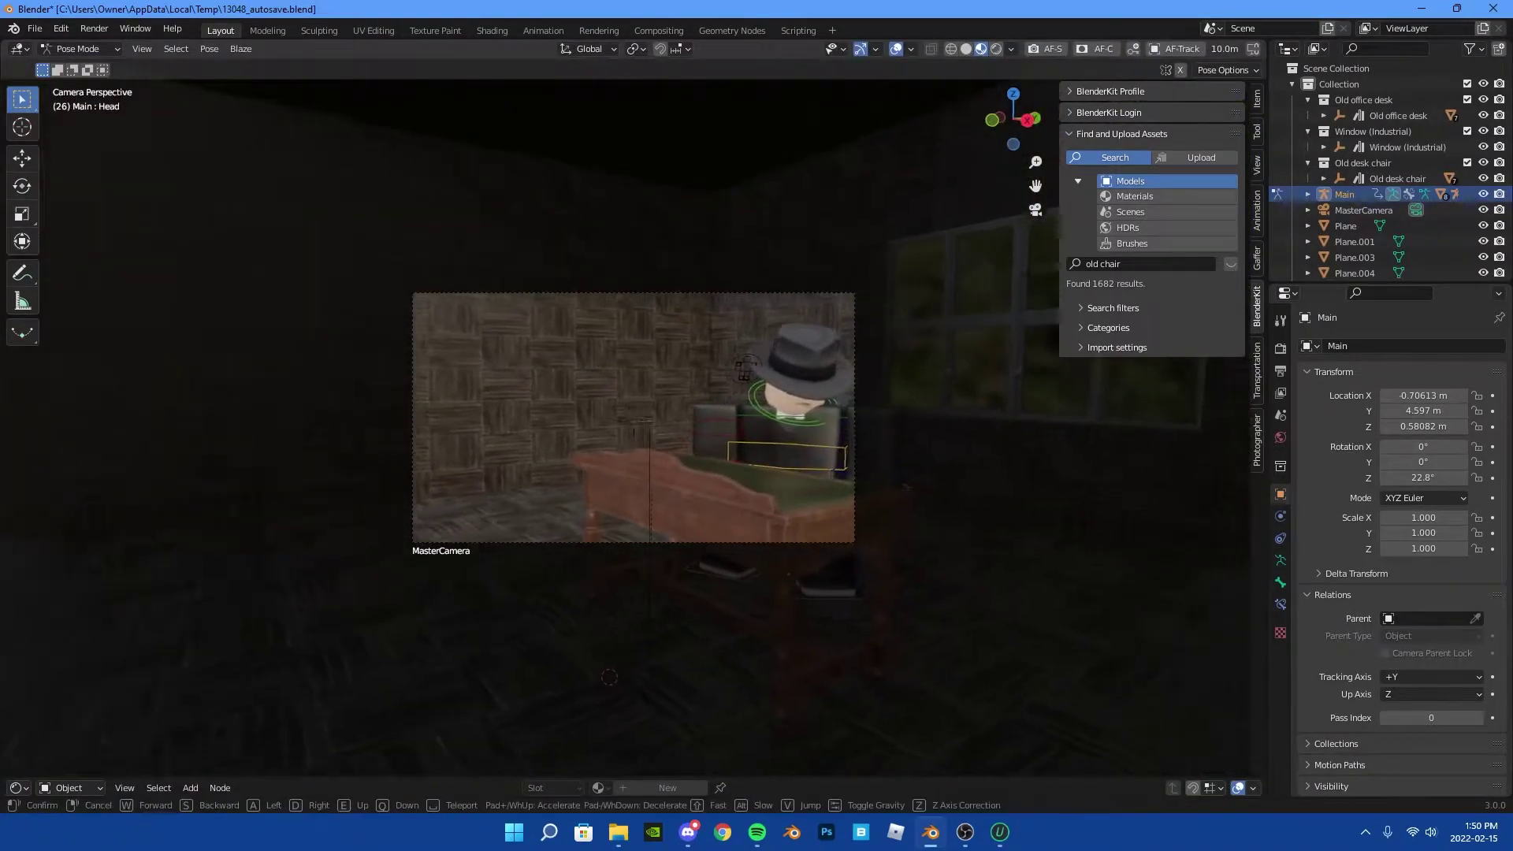
pyautogui.click(792, 403)
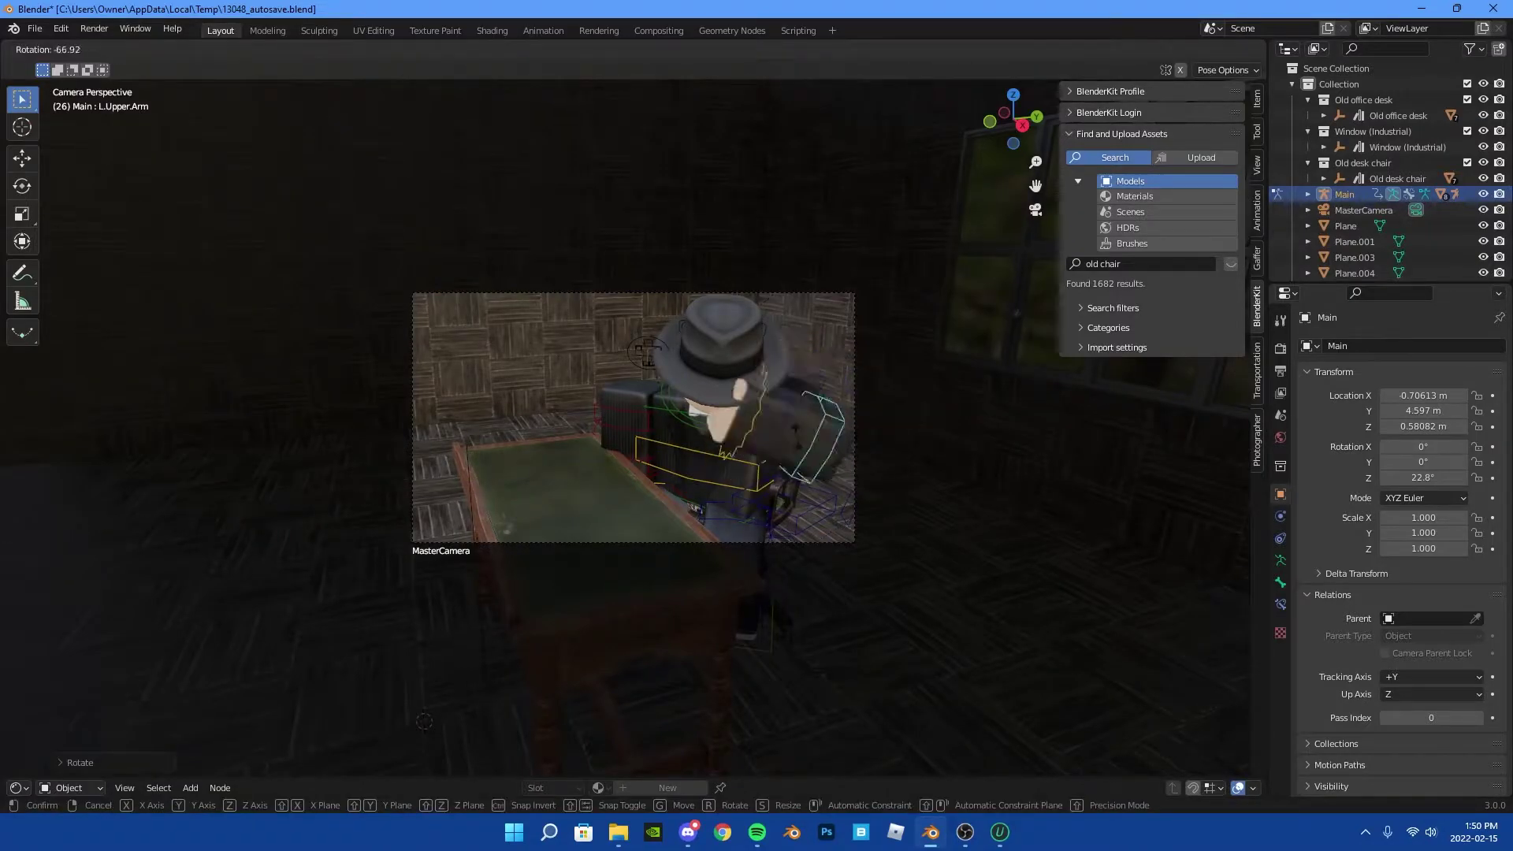
pyautogui.click(809, 433)
pyautogui.press('KP_Decimal')
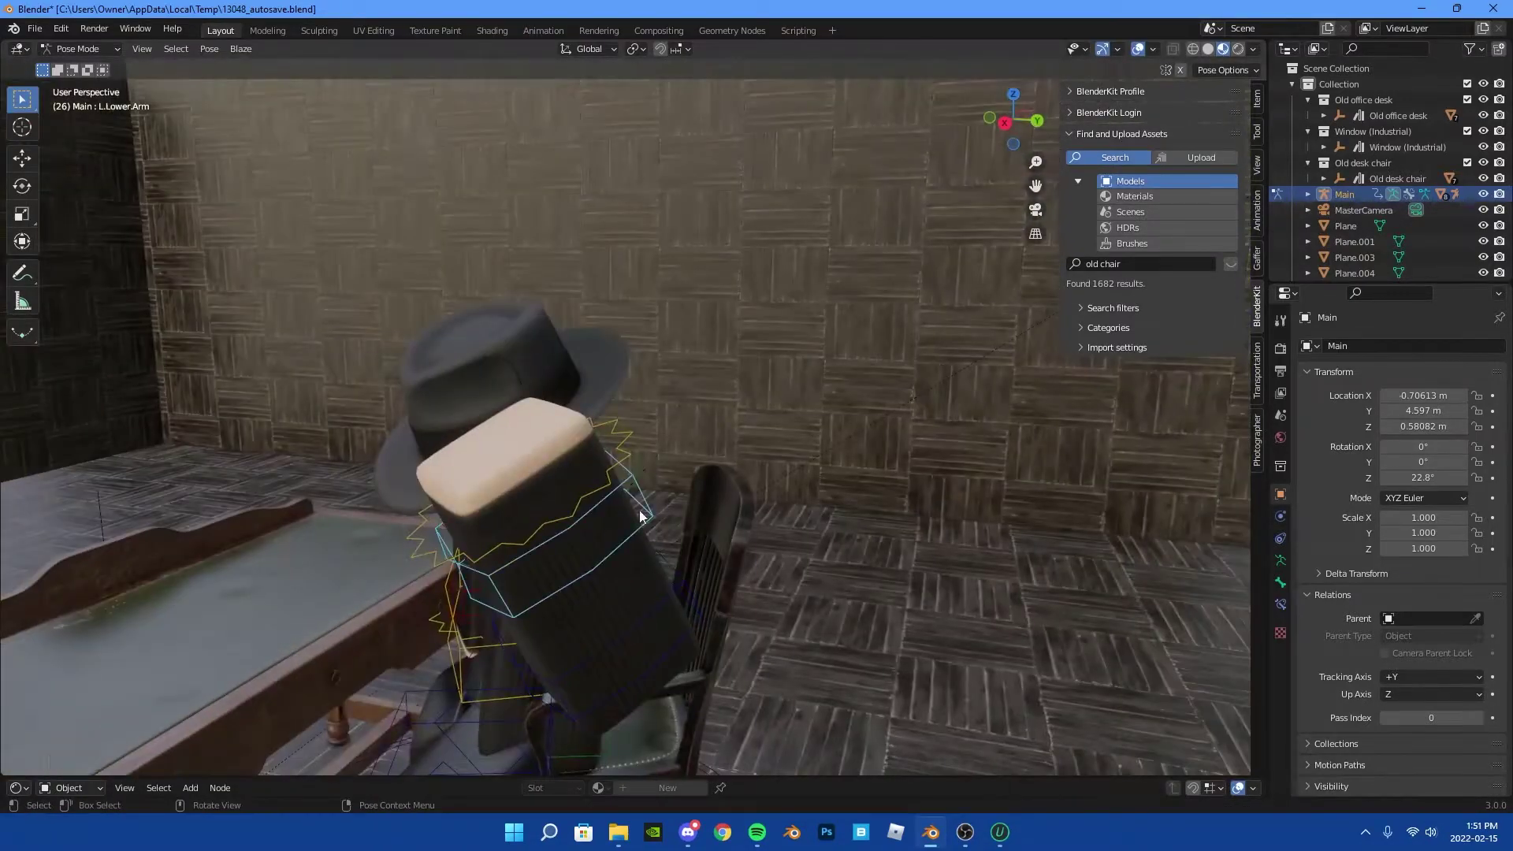
pyautogui.click(340, 370)
pyautogui.press('KP_0')
# Rotate the right upper arm and forearm bones to rest the right arm on the desk
pyautogui.hotkey('shift', '`')
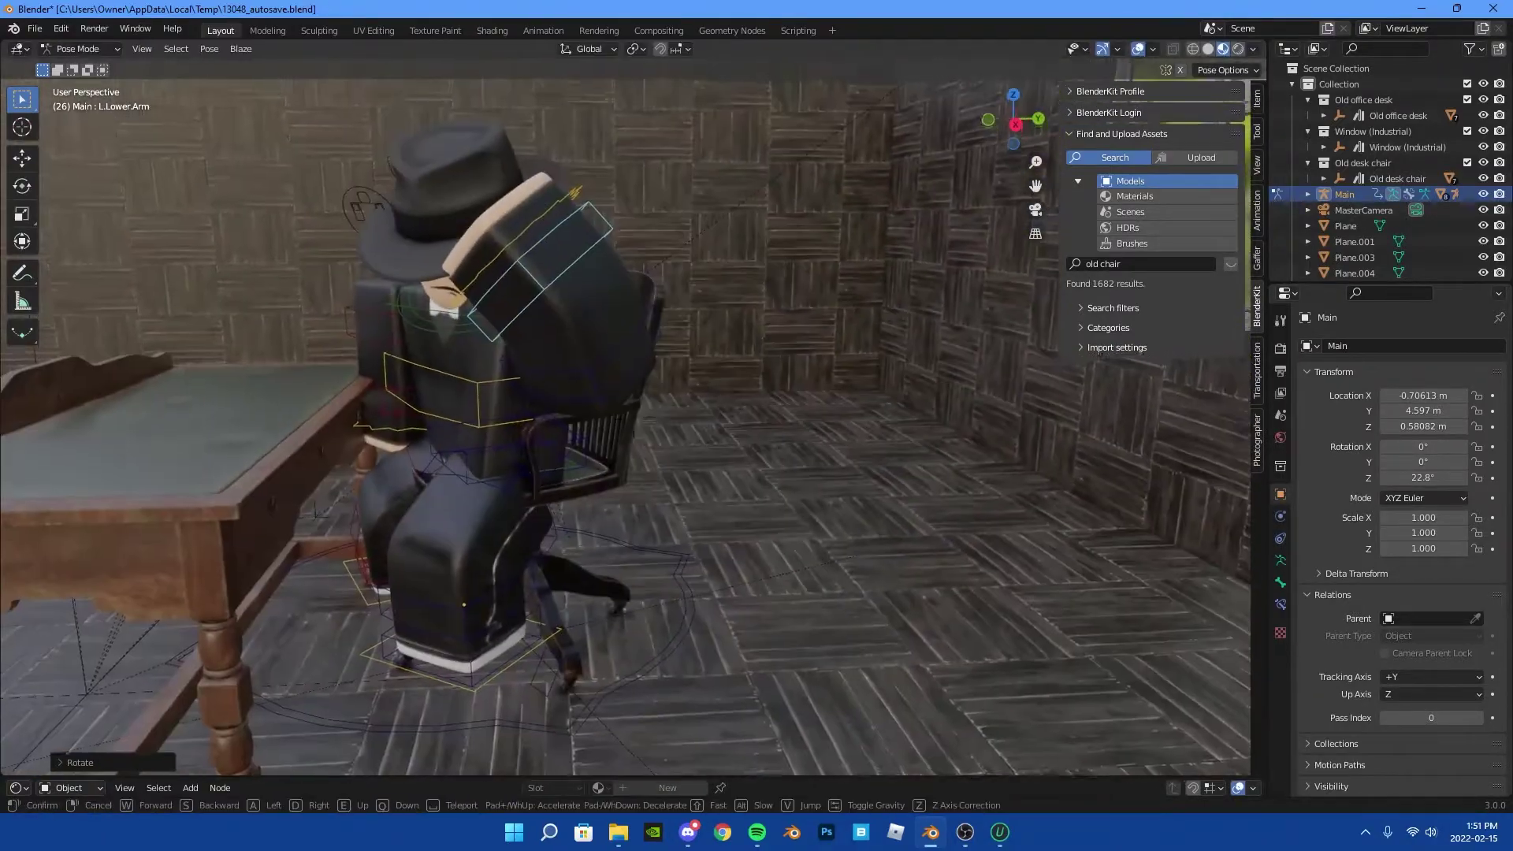
pyautogui.click(538, 382)
pyautogui.click(538, 382)
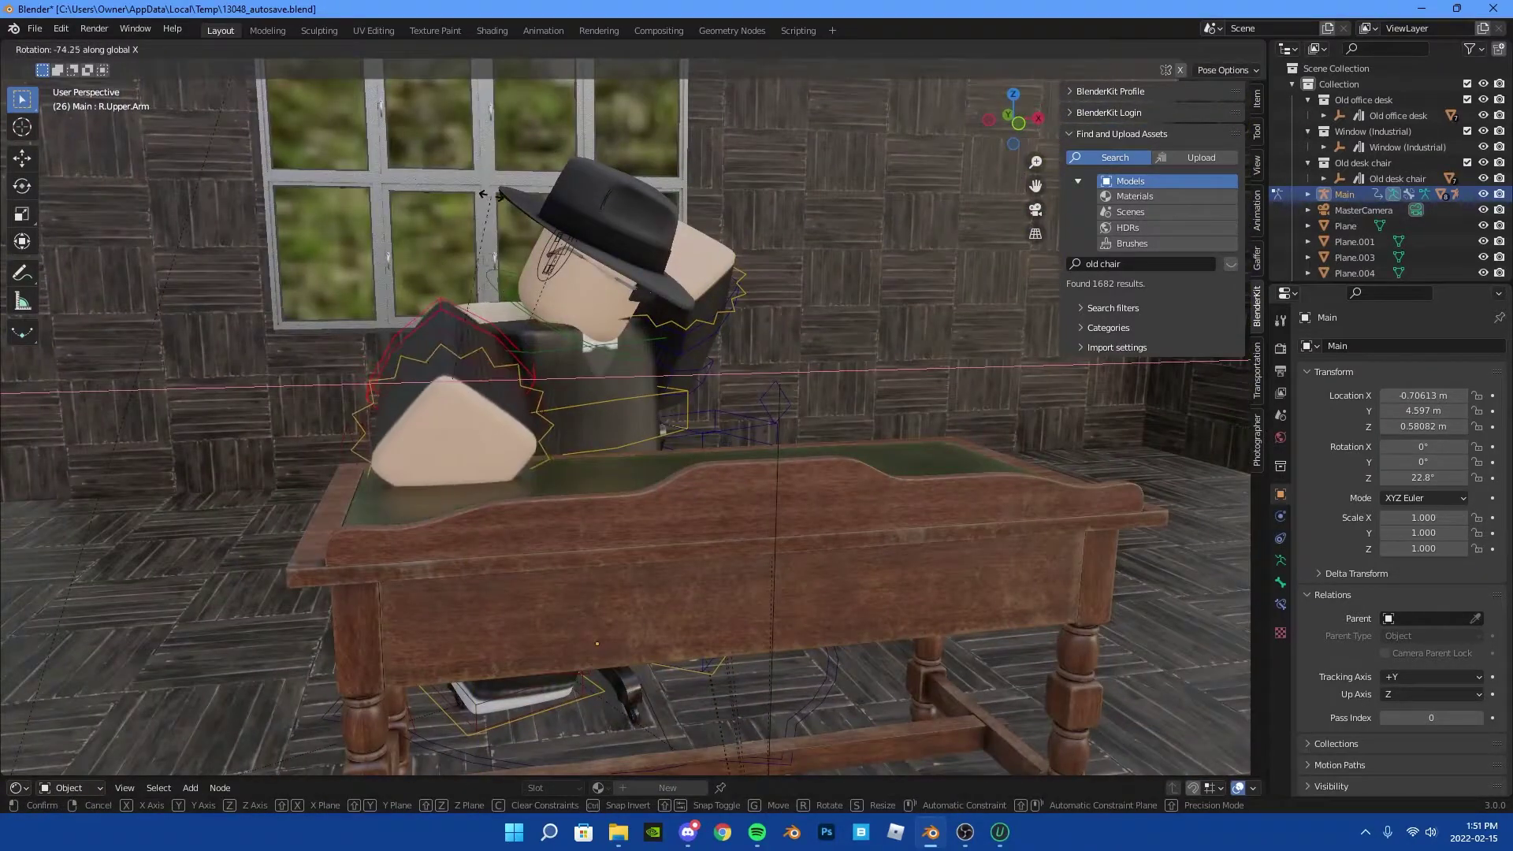
pyautogui.press('r')
pyautogui.click(569, 357)
pyautogui.click(569, 356)
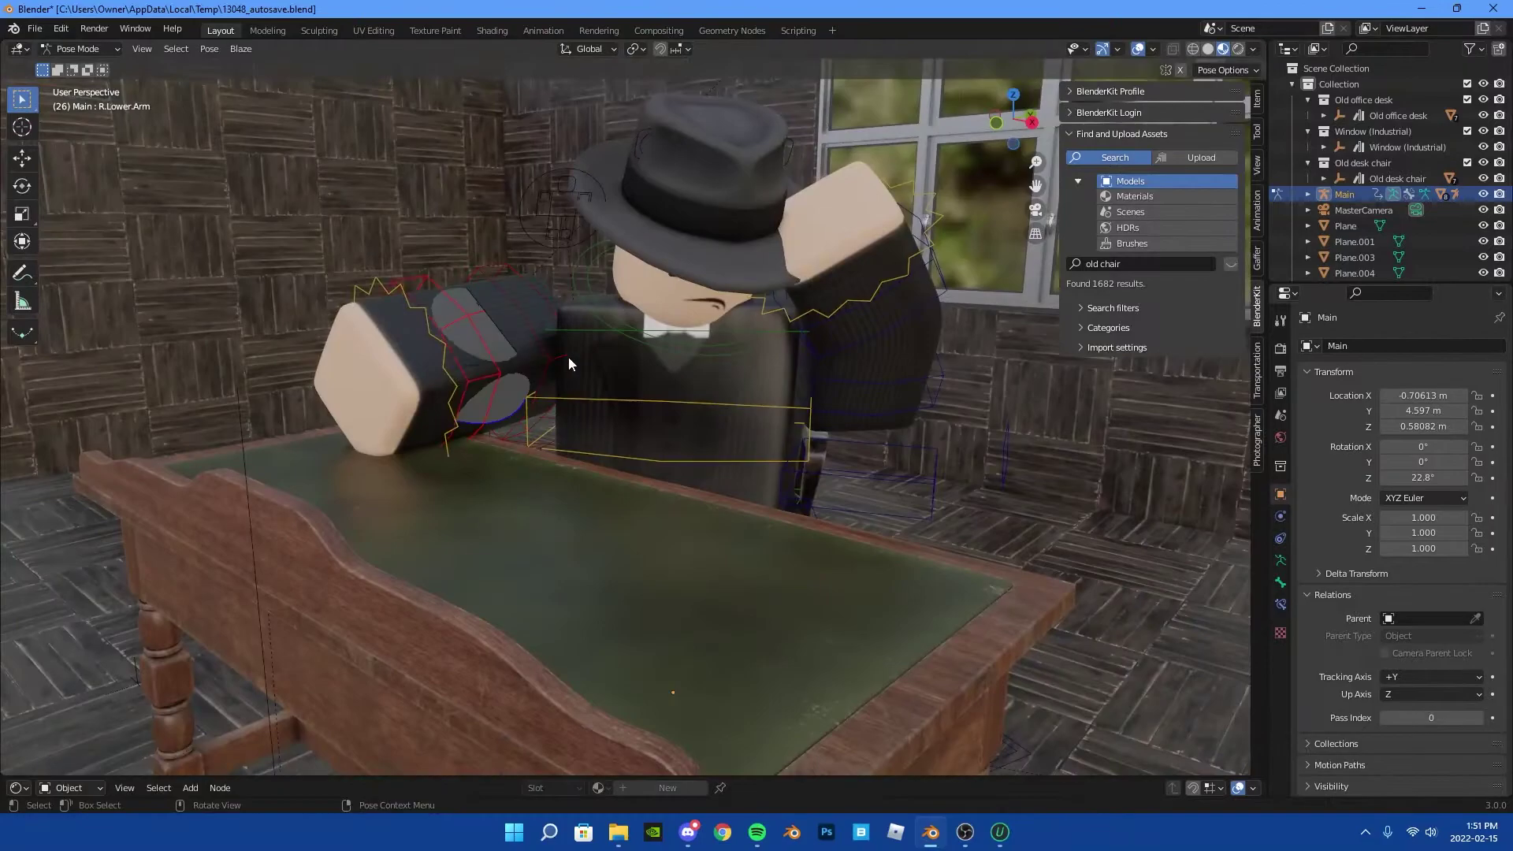
pyautogui.press('KP_0')
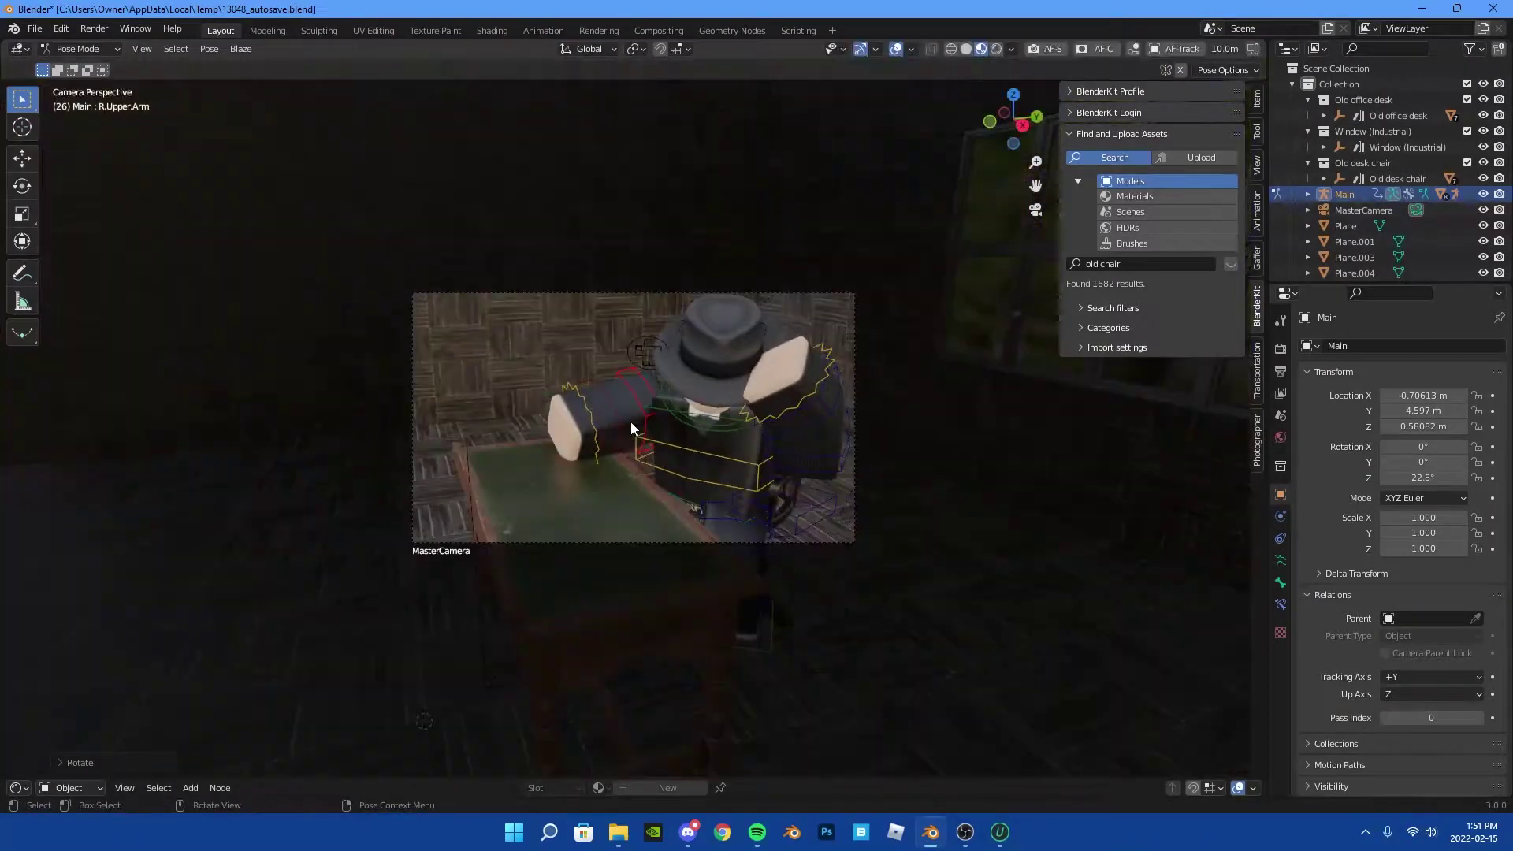
pyautogui.hotkey('shift', '`')
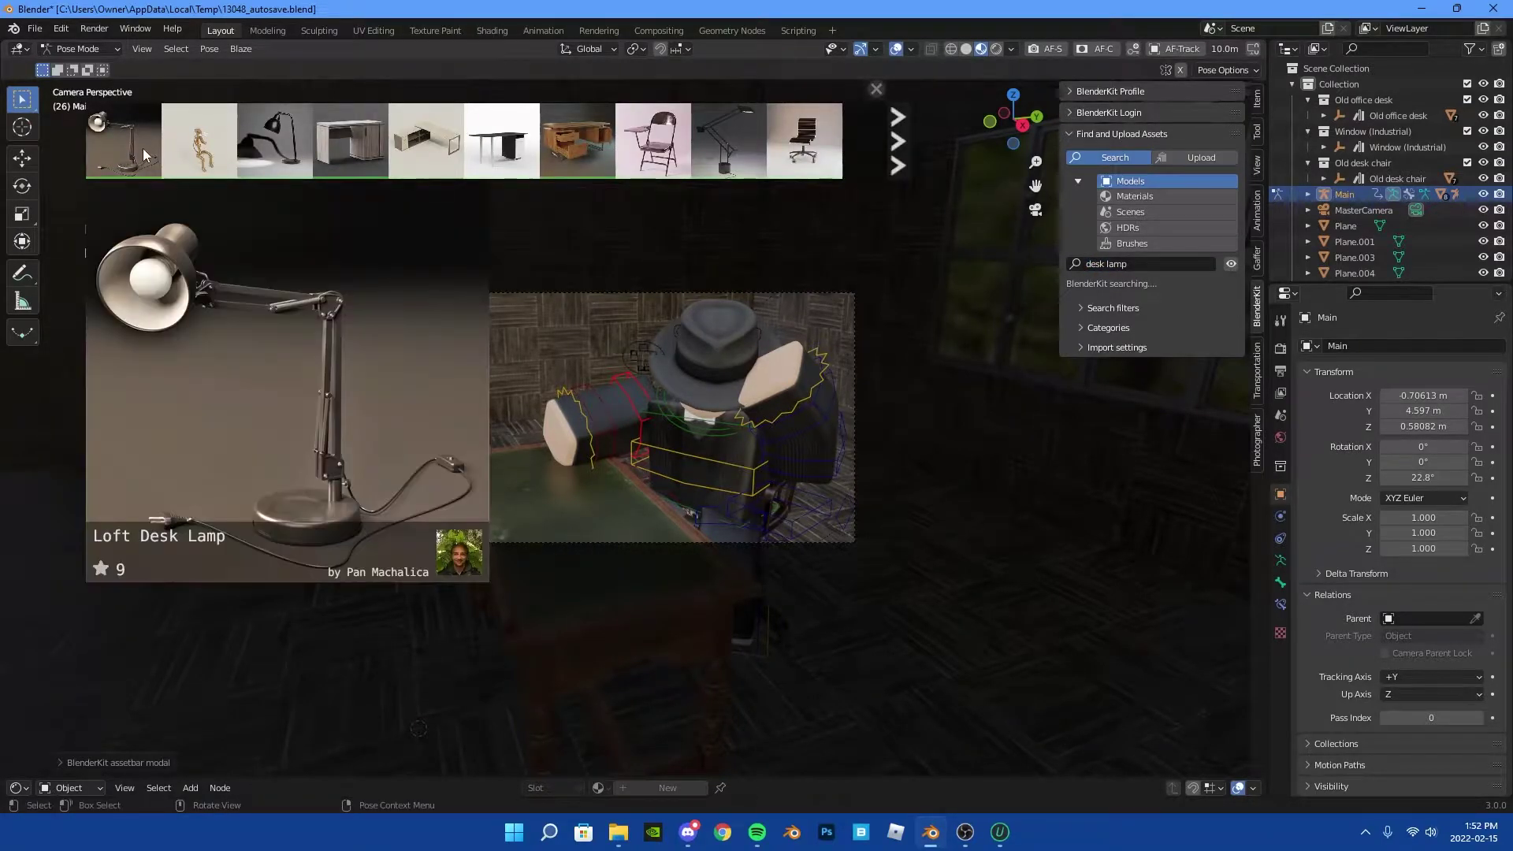
# Drag the Loft Desk Lamp from BlenderKit onto the desk top
pyautogui.moveTo(422, 410); pyautogui.dragTo(455, 360)
pyautogui.moveTo(535, 482); pyautogui.dragTo(533, 479)
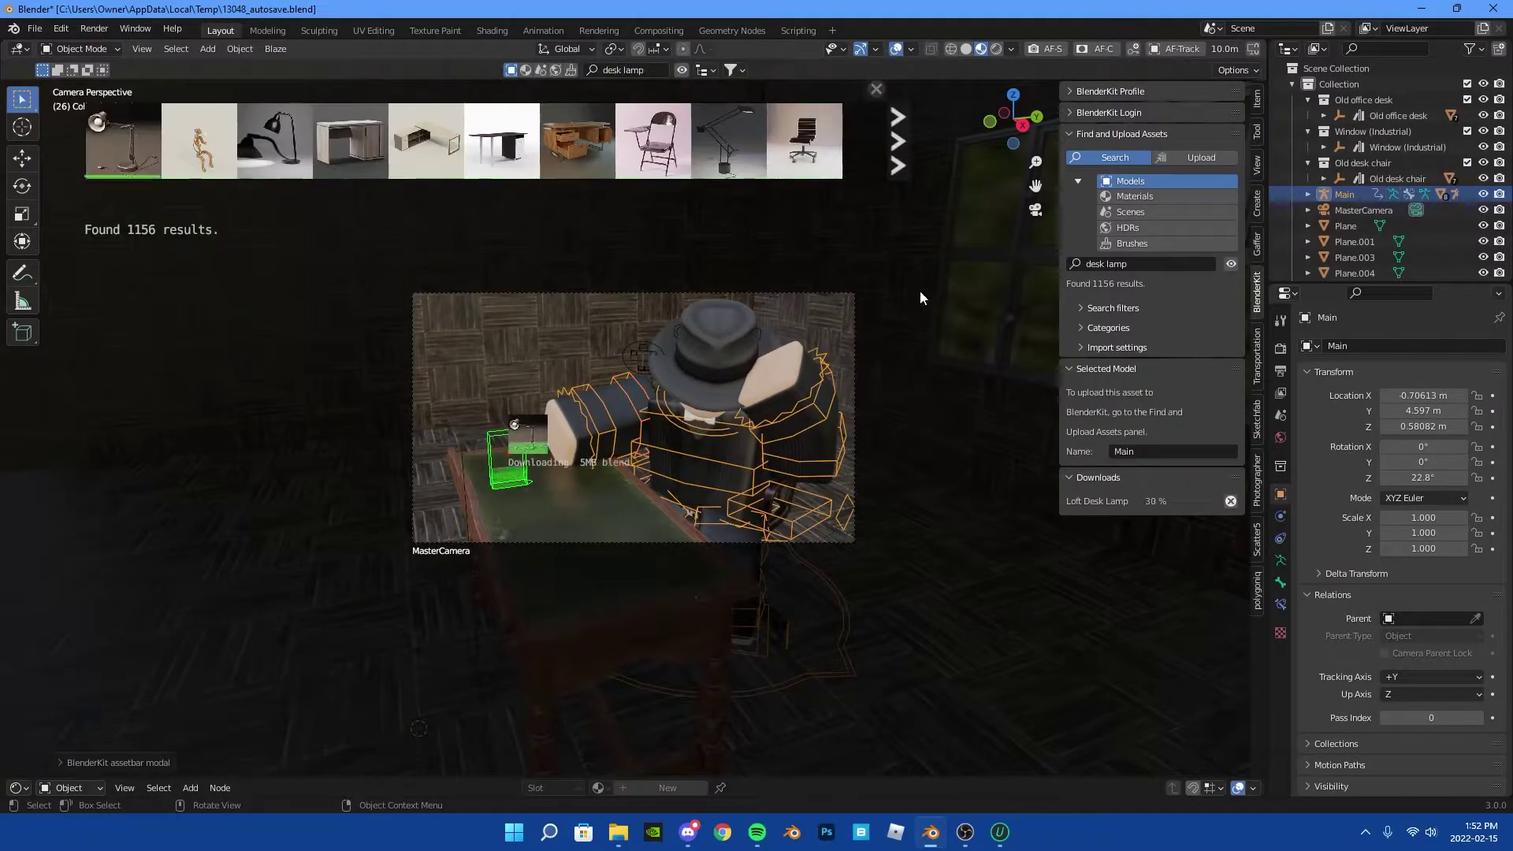
pyautogui.scroll(4, 638, 388)
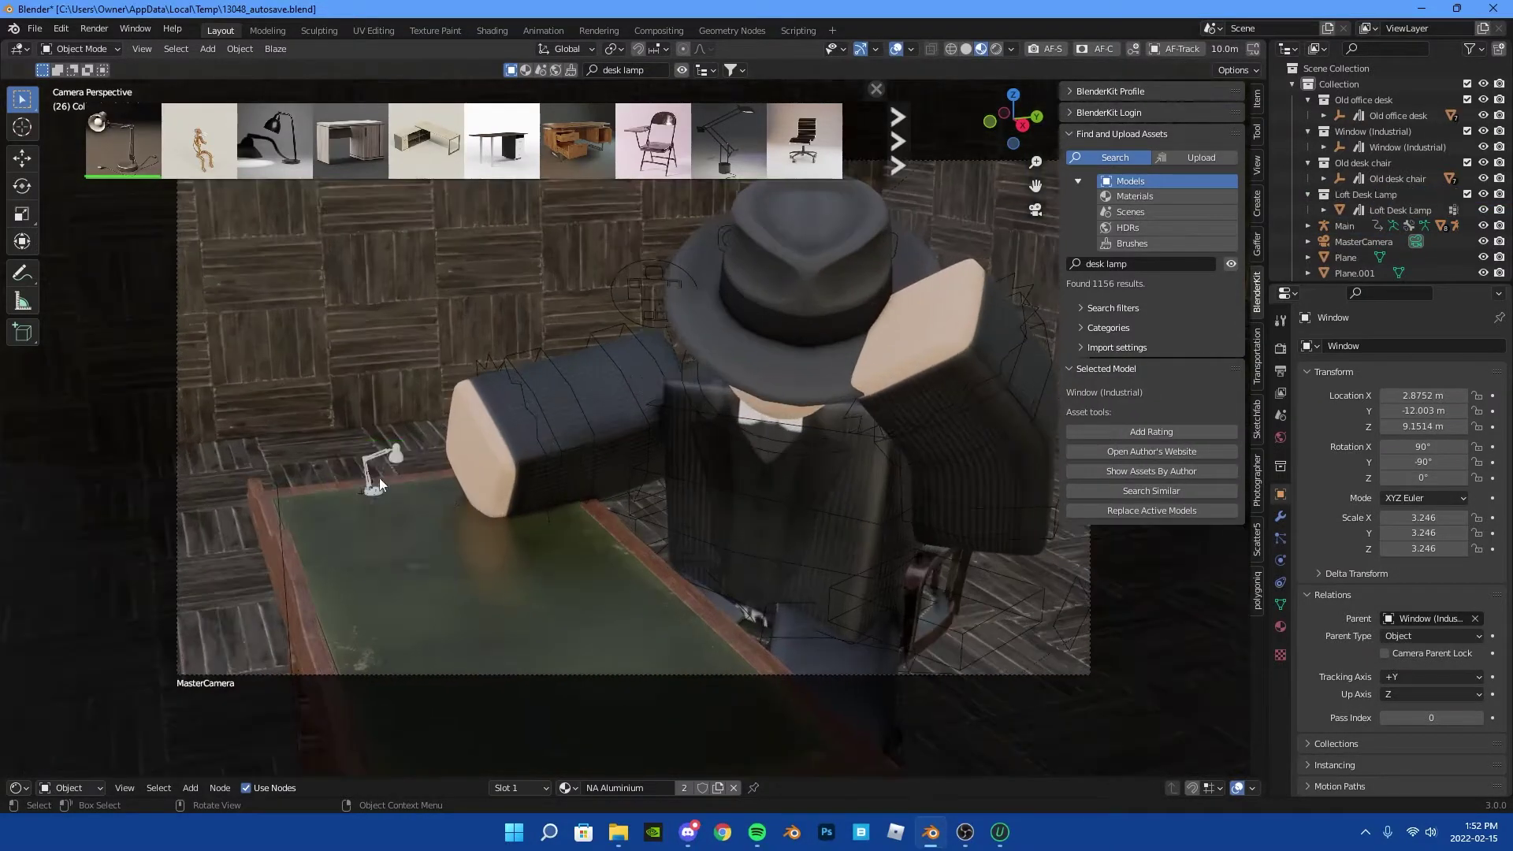
pyautogui.click(372, 495)
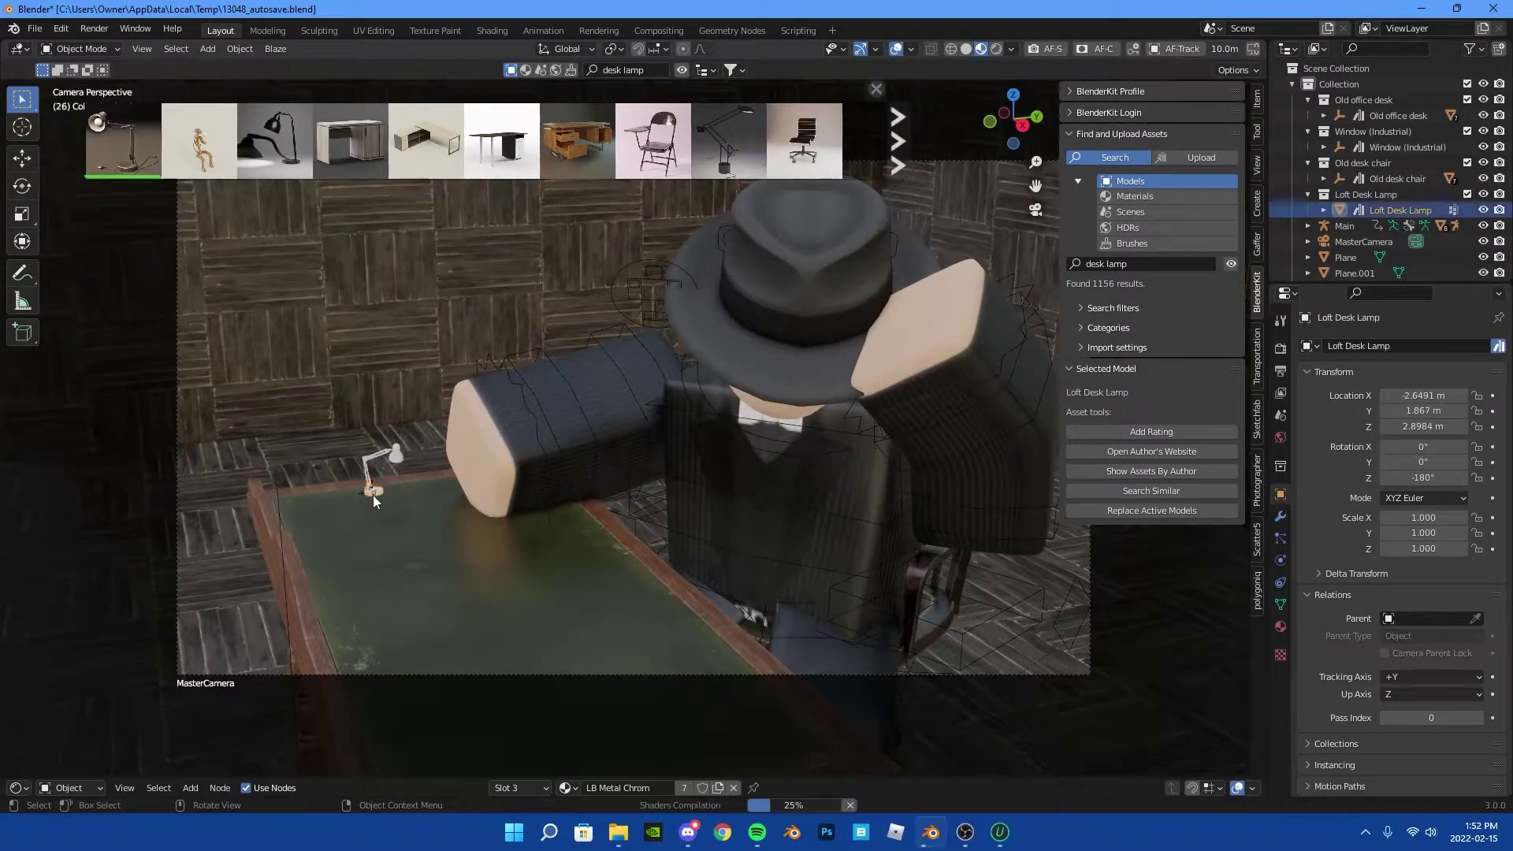
pyautogui.hotkey('shift', '`')
pyautogui.press('Escape')
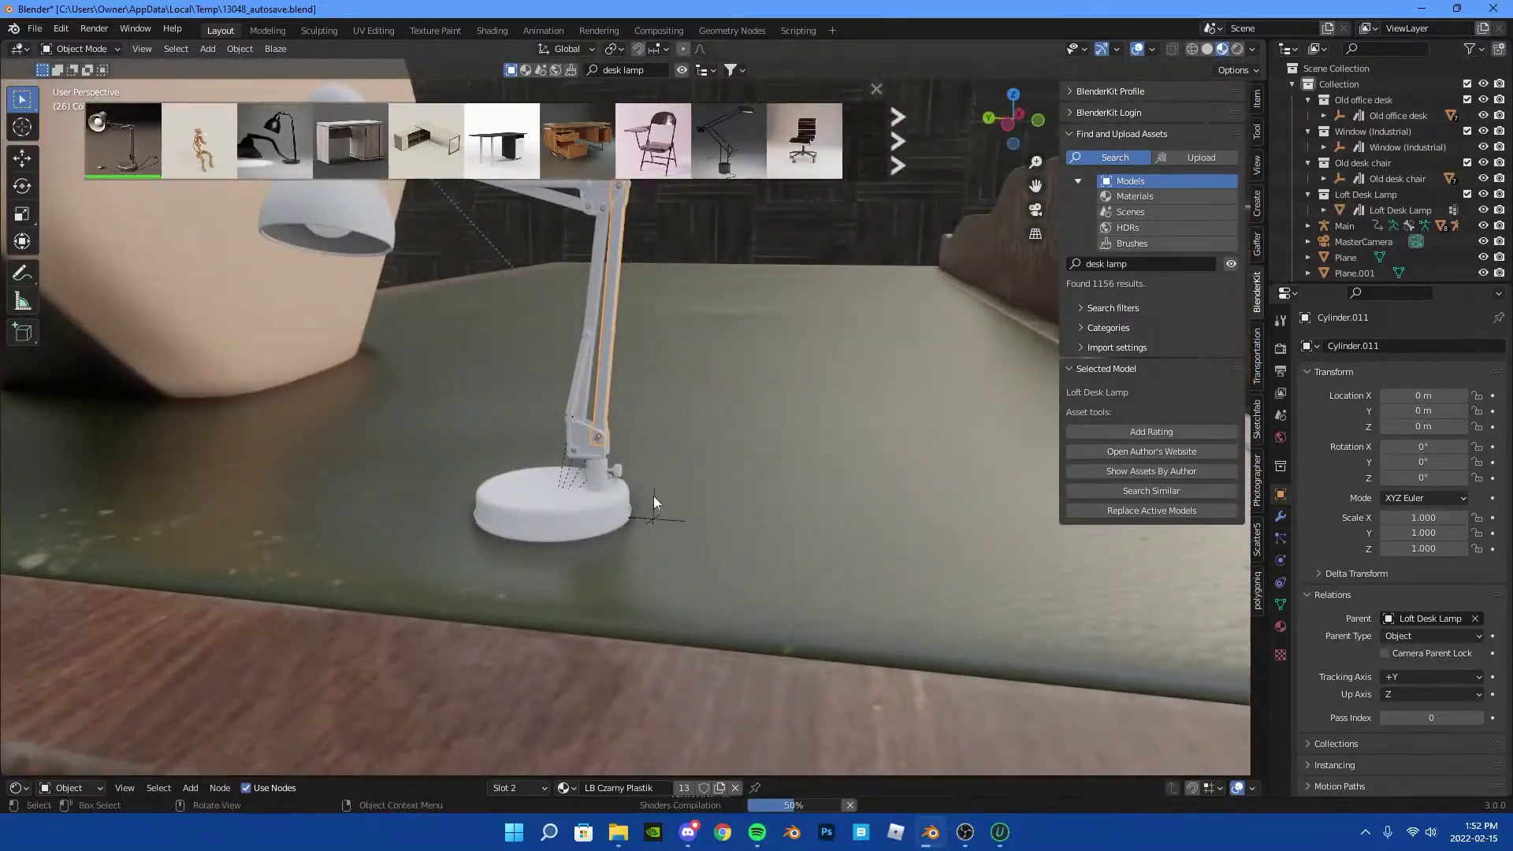
# Scale the lamp's parent empty up to 3.678
pyautogui.click(654, 495)
pyautogui.press('s')
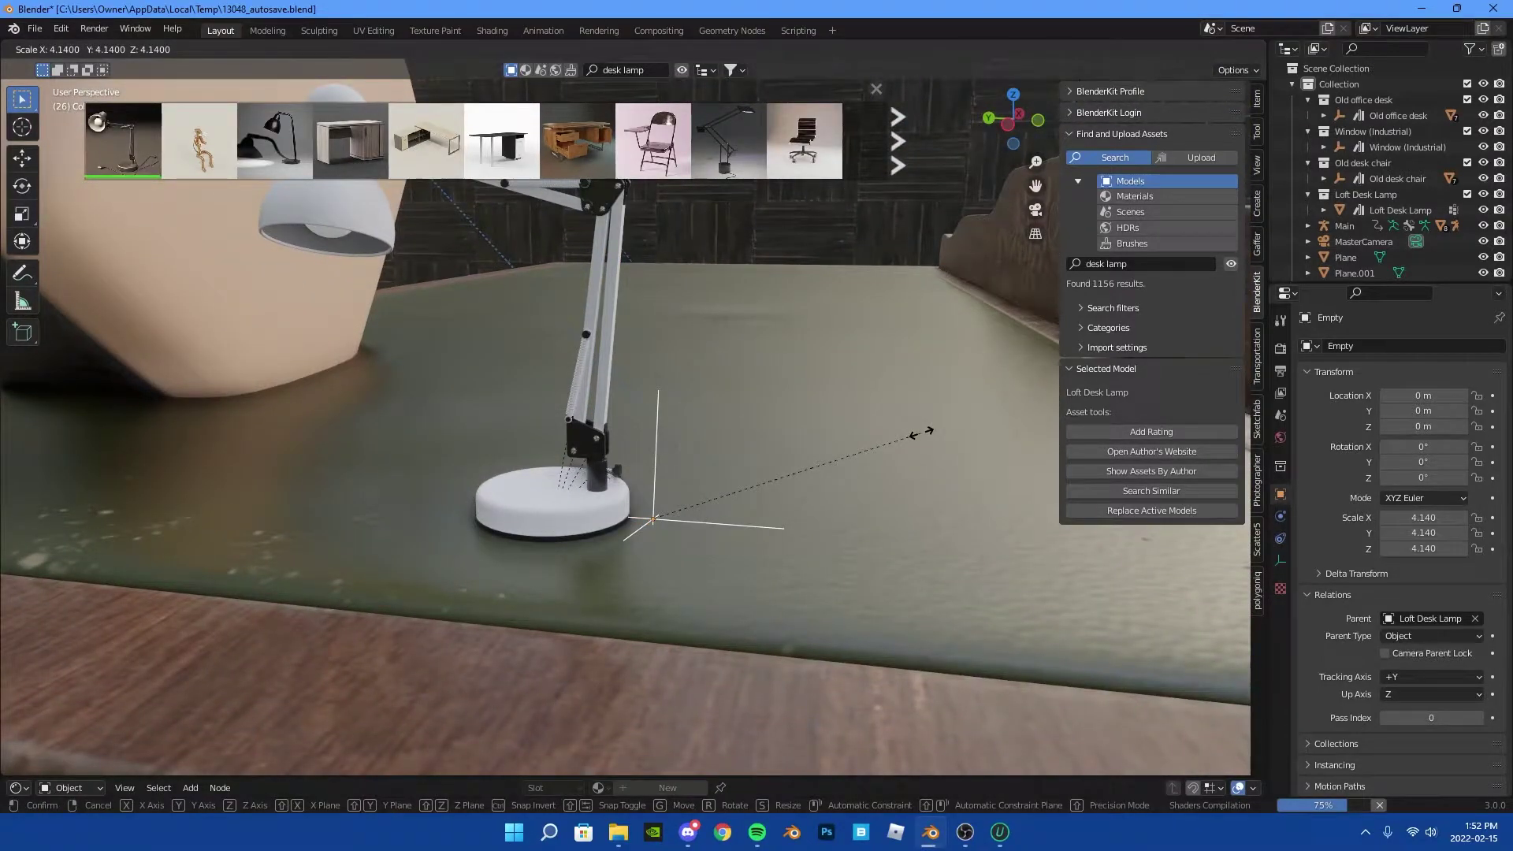
pyautogui.click(920, 433)
pyautogui.hotkey('shift', '`')
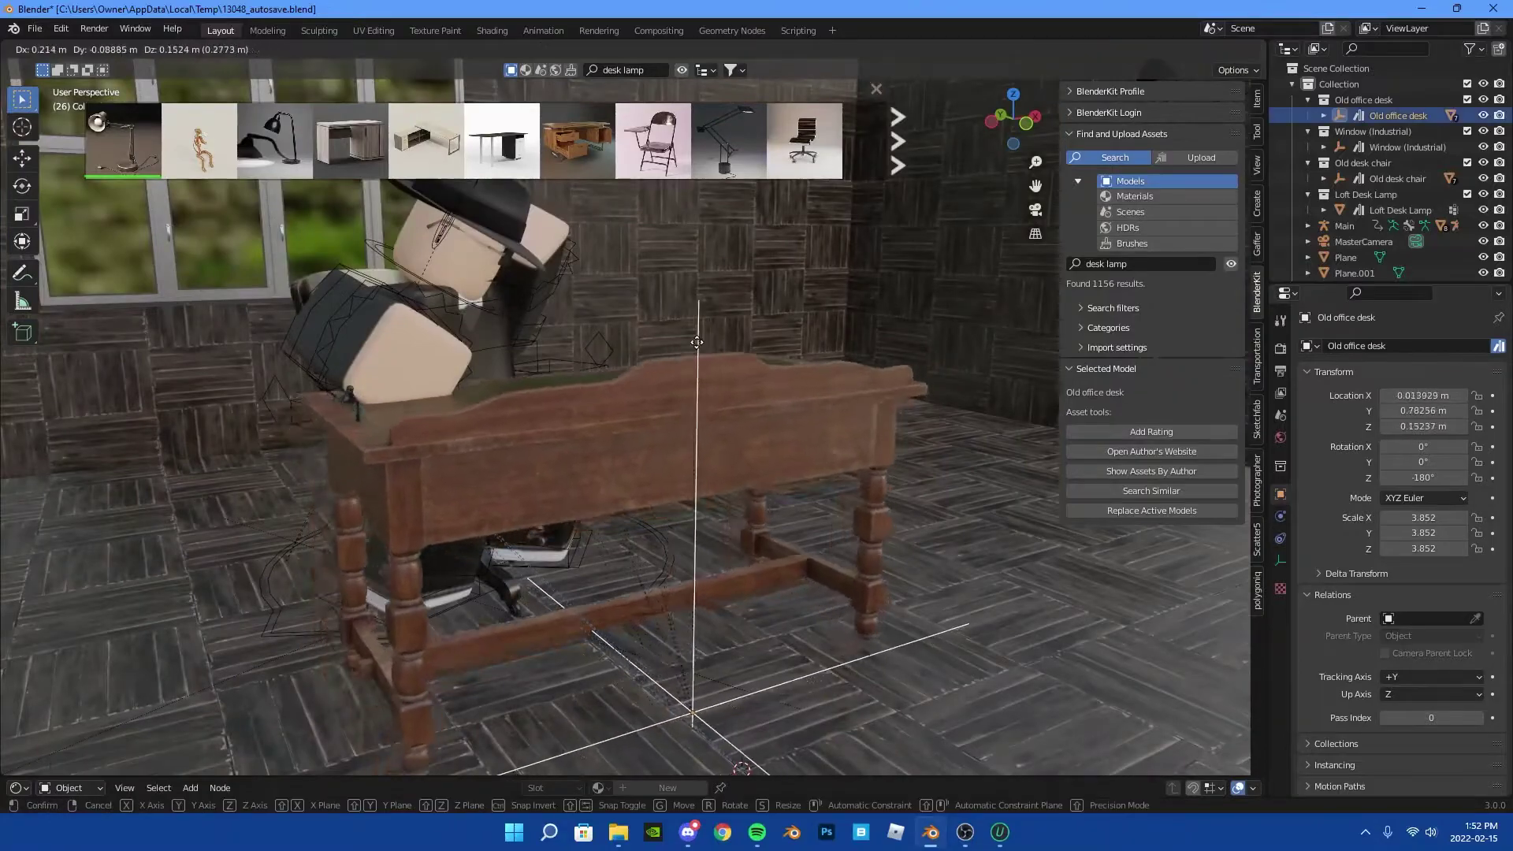
pyautogui.press('w')
# Lower the whole lamp straight down along Z until it rests on the desk
pyautogui.click(634, 417)
pyautogui.press('g')
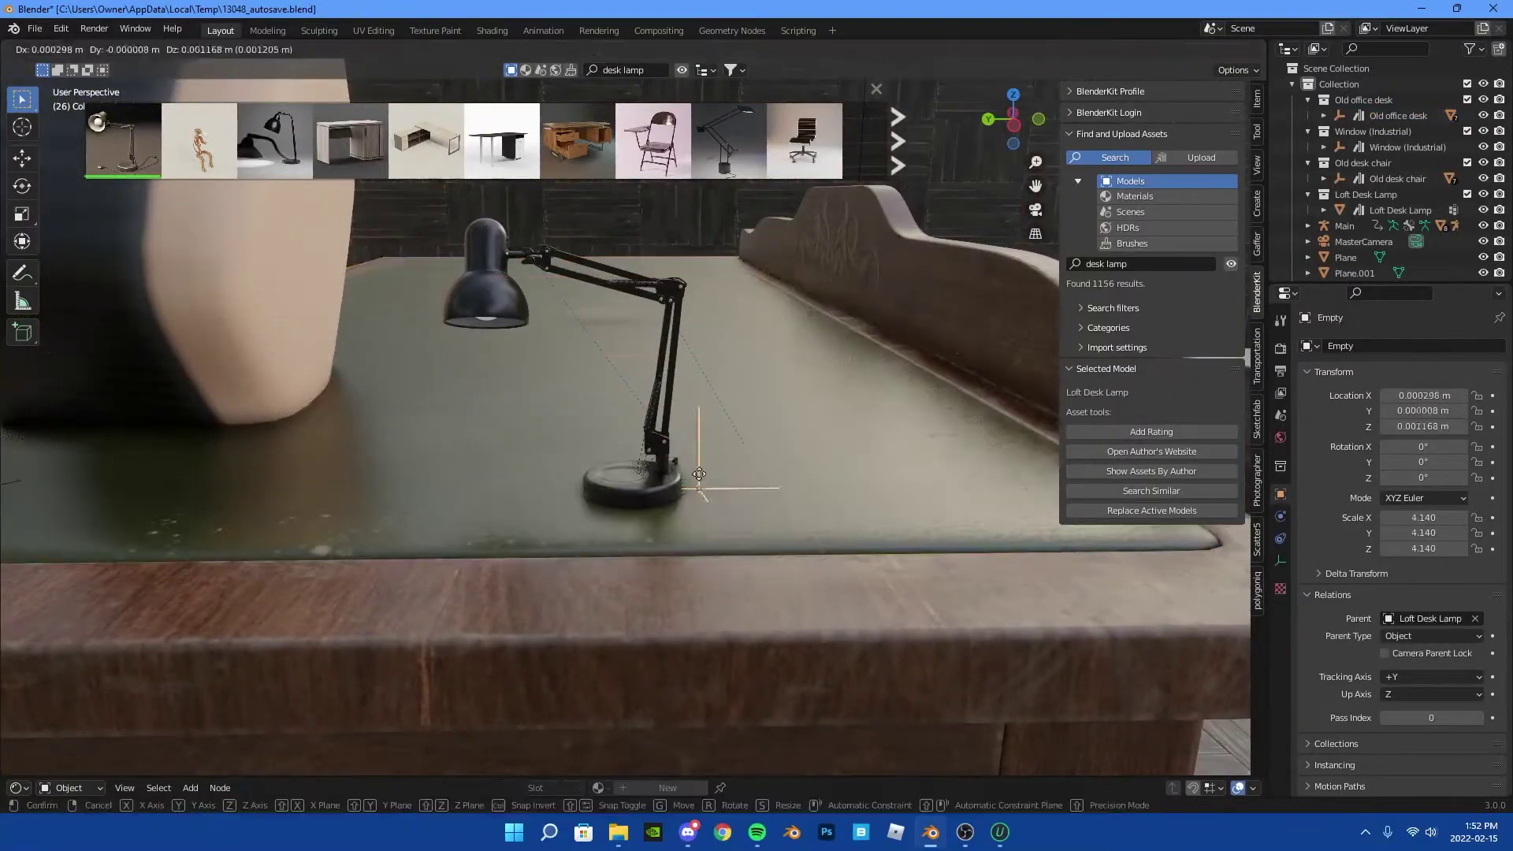
pyautogui.rightClick(699, 473)
pyautogui.click(635, 479)
pyautogui.press('g')
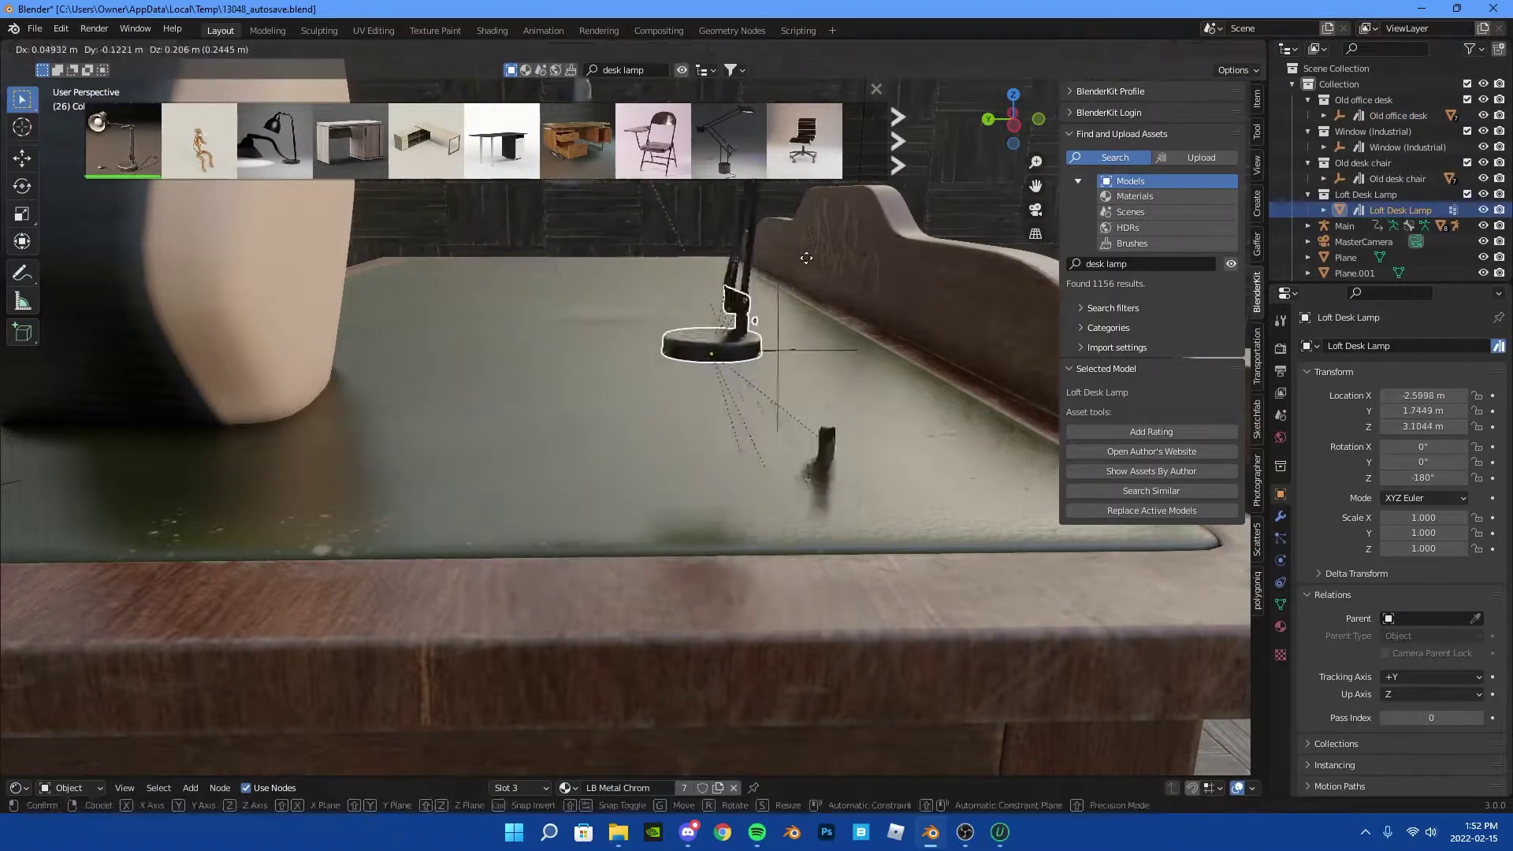
pyautogui.rightClick(806, 258)
pyautogui.hotkey('shift', '`')
pyautogui.press('w')
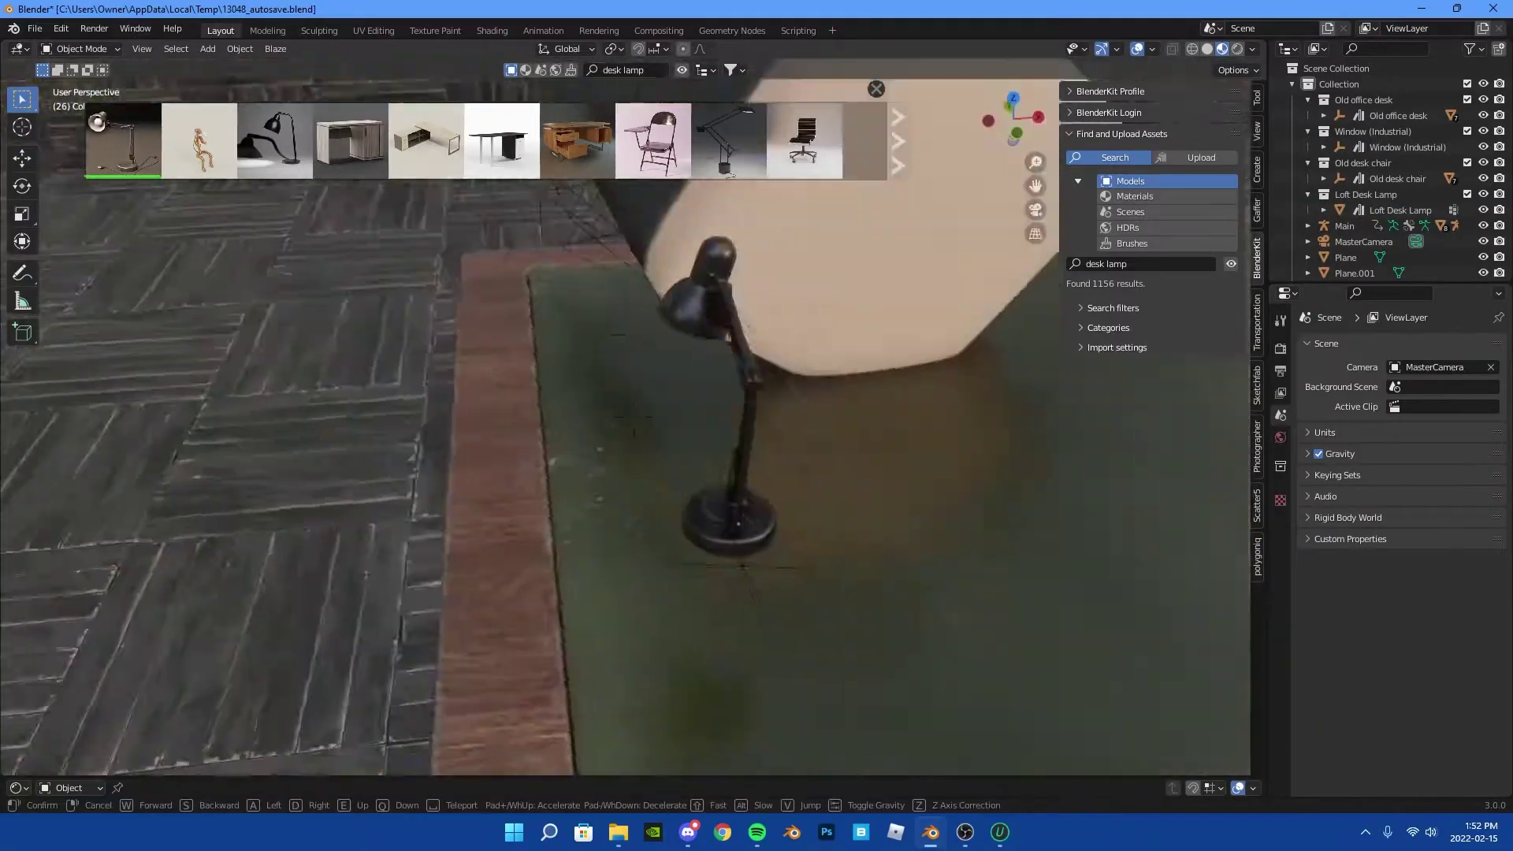
pyautogui.click(617, 422)
pyautogui.press('g')
pyautogui.press('z')
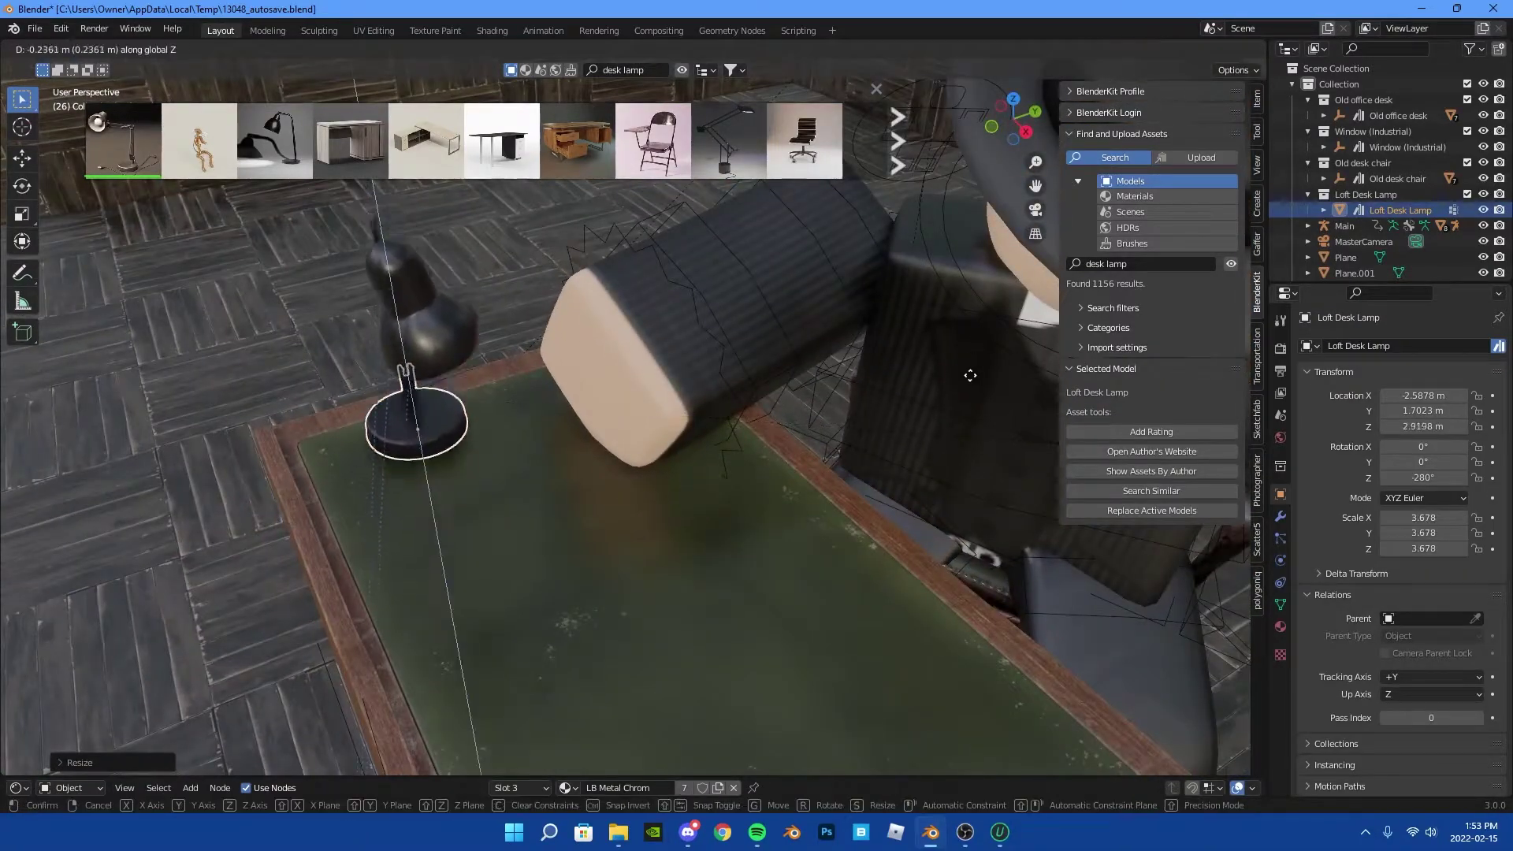
pyautogui.click(970, 375)
# Rotate the lamp about Z to face the character, checked from the camera
pyautogui.press('KP_0')
pyautogui.press('r')
pyautogui.press('z')
pyautogui.click(508, 465)
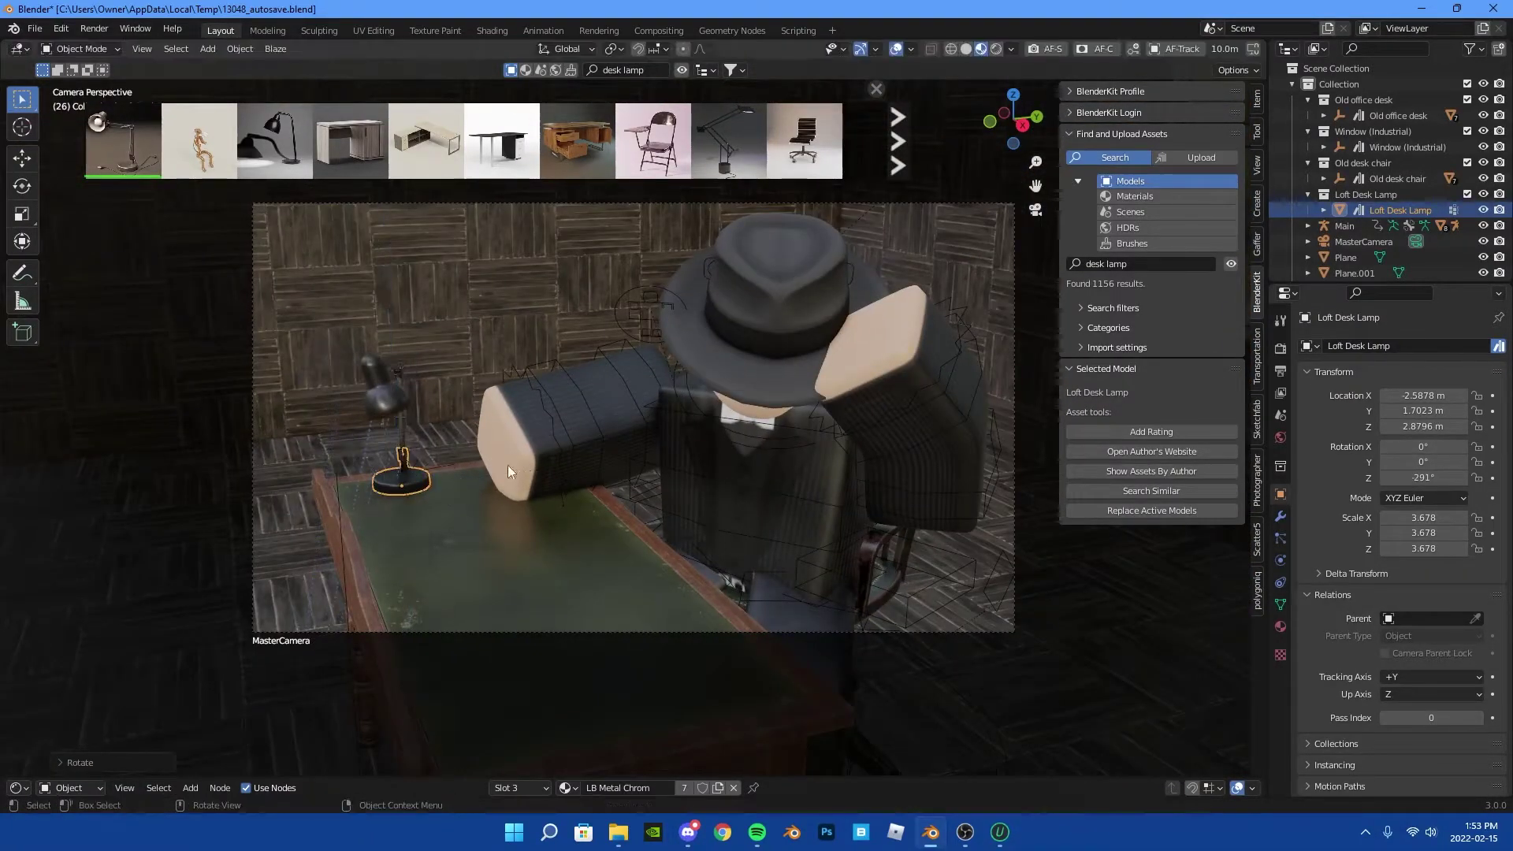
pyautogui.scroll(-1, 539, 420)
pyautogui.write('open book')
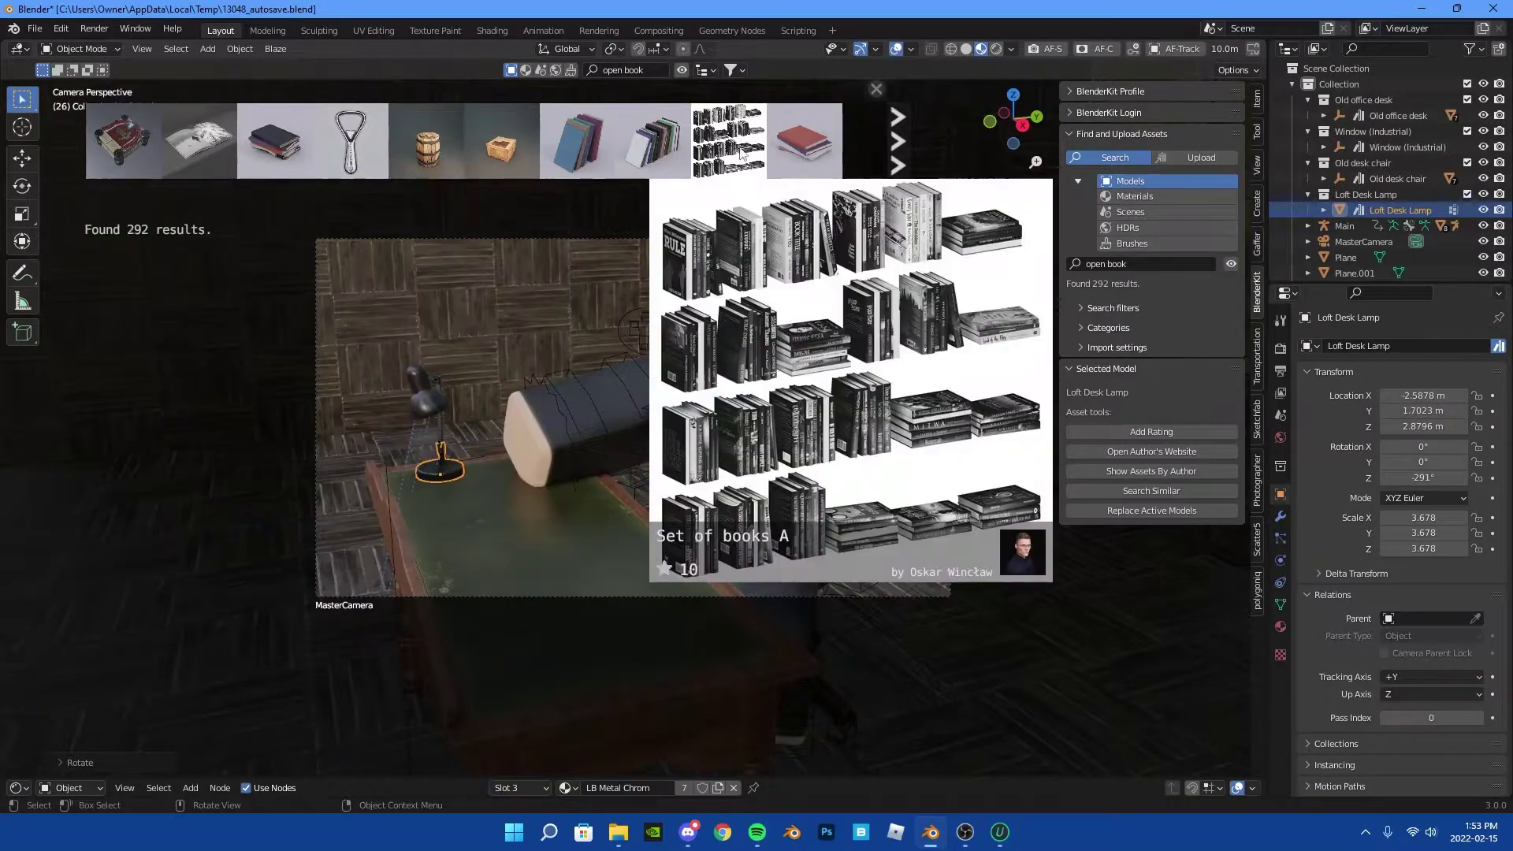
# Page through the book results and drop the Old Book onto the desk
pyautogui.click(897, 141)
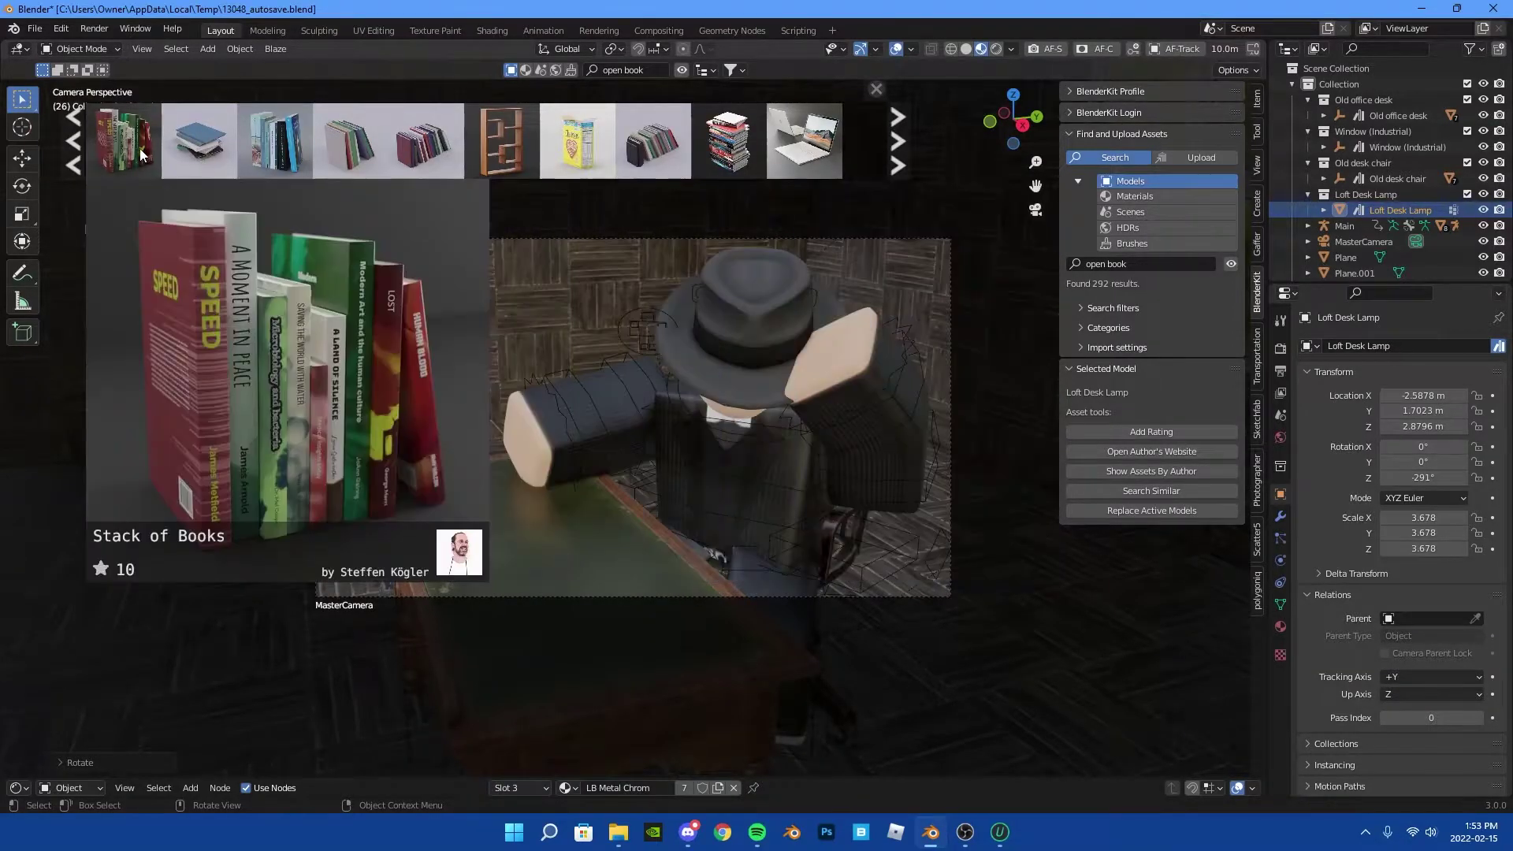
pyautogui.click(897, 140)
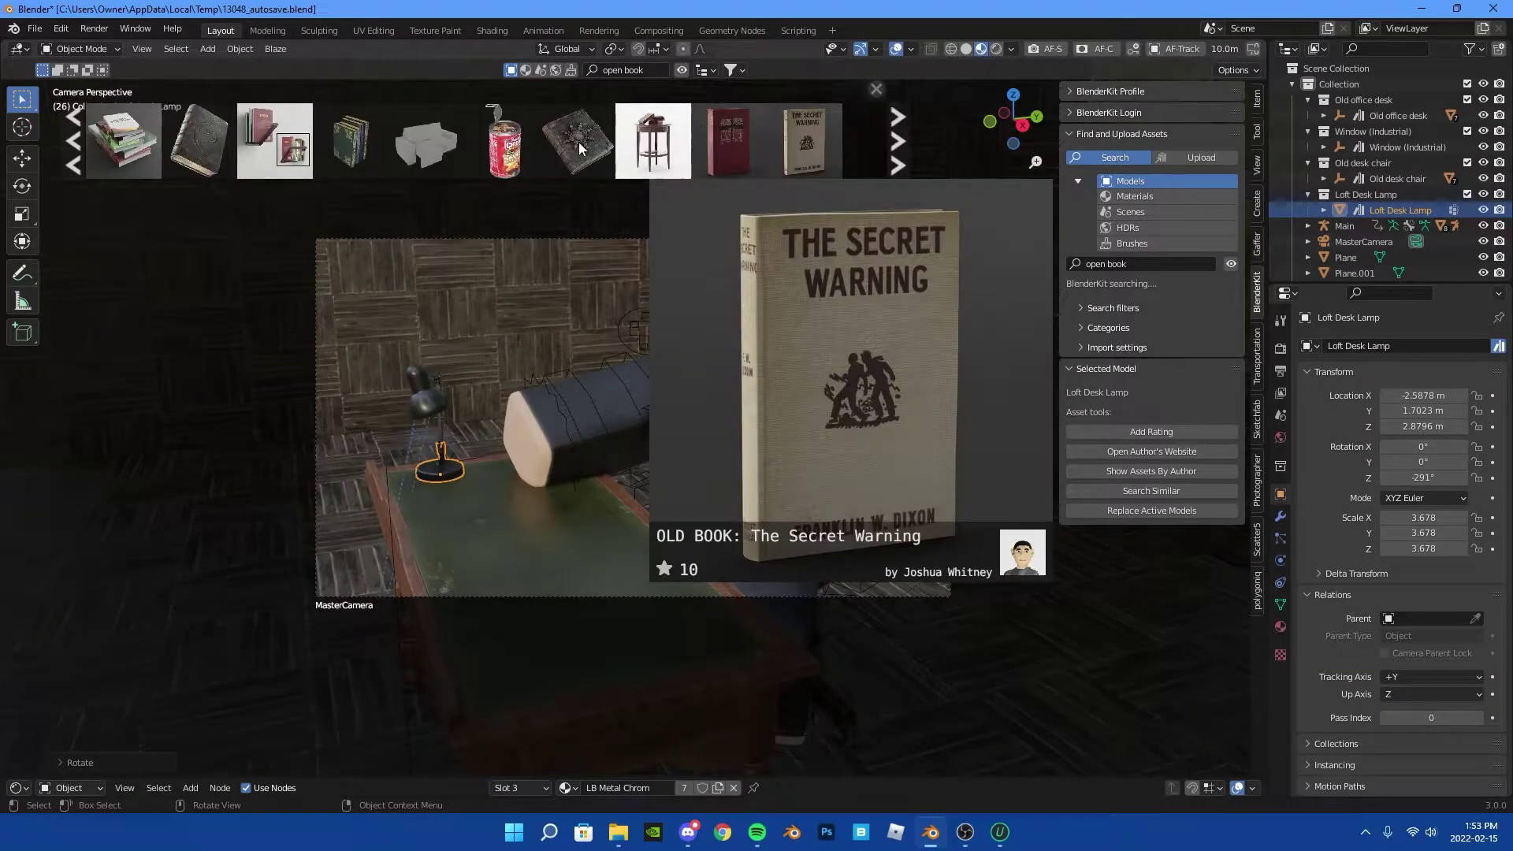
pyautogui.moveTo(205, 144); pyautogui.dragTo(582, 499)
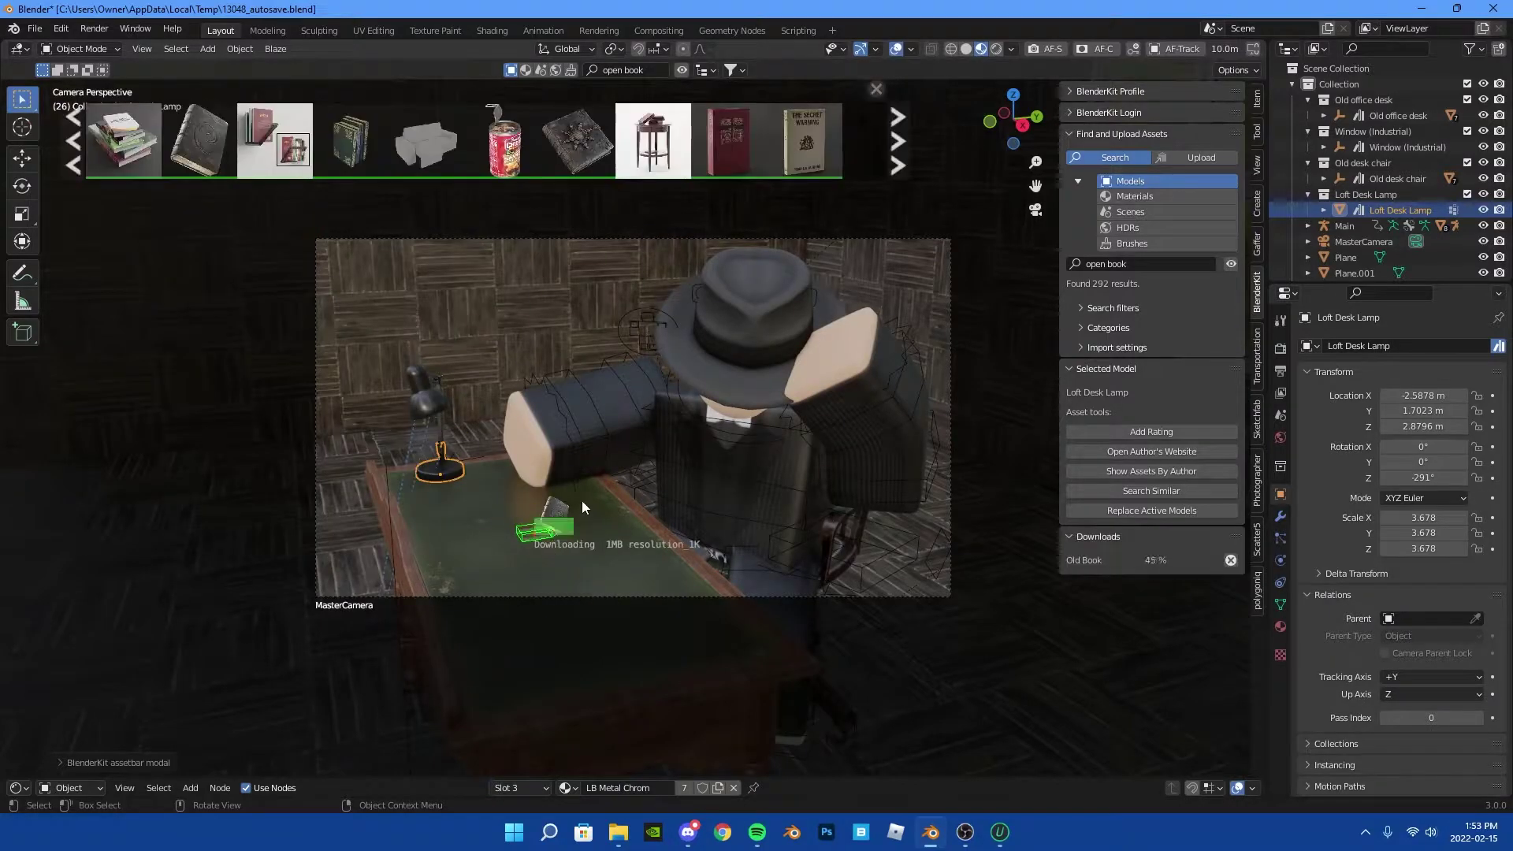
pyautogui.scroll(2, 588, 484)
pyautogui.scroll(3, 566, 524)
pyautogui.scroll(3, 637, 504)
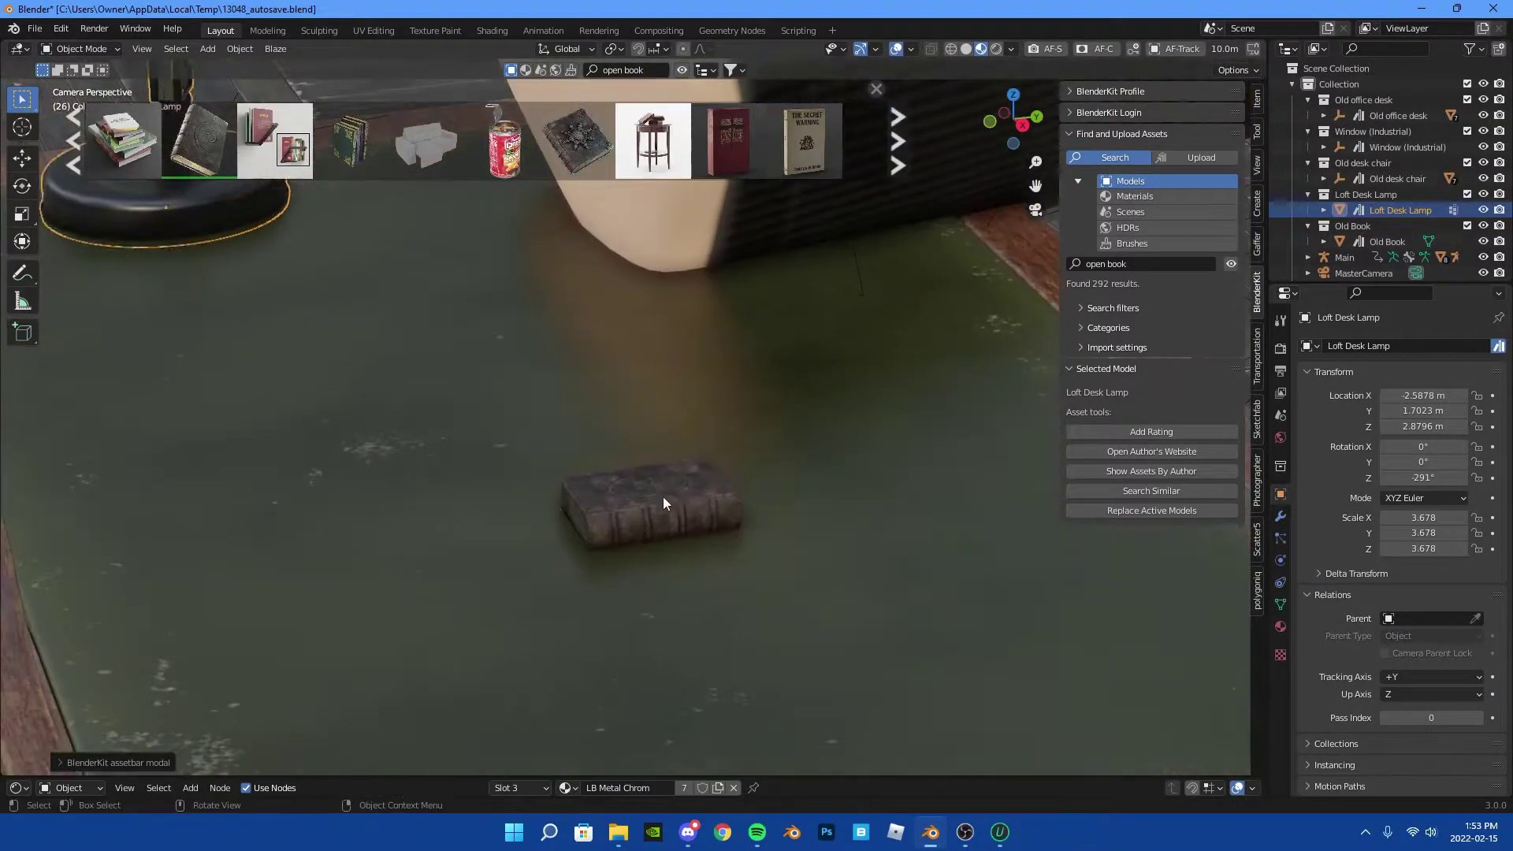
# Move the Old Book along the desk and scale it to 3.515
pyautogui.click(664, 500)
pyautogui.scroll(5, 788, 512)
pyautogui.press('Home')
pyautogui.press('g')
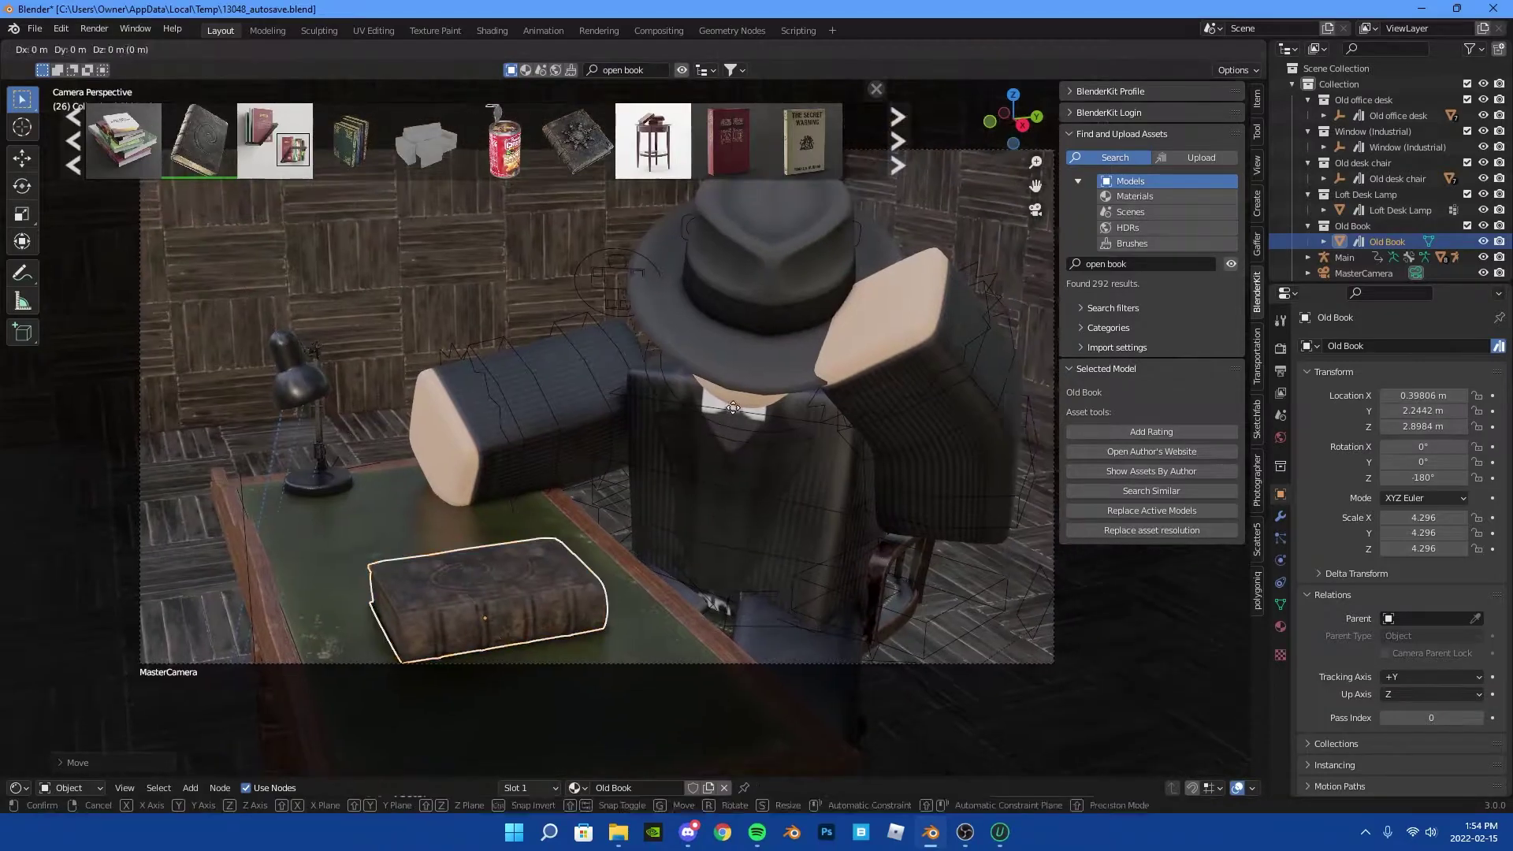
pyautogui.click(733, 407)
pyautogui.press('s')
pyautogui.click(727, 410)
pyautogui.scroll(-3, 727, 410)
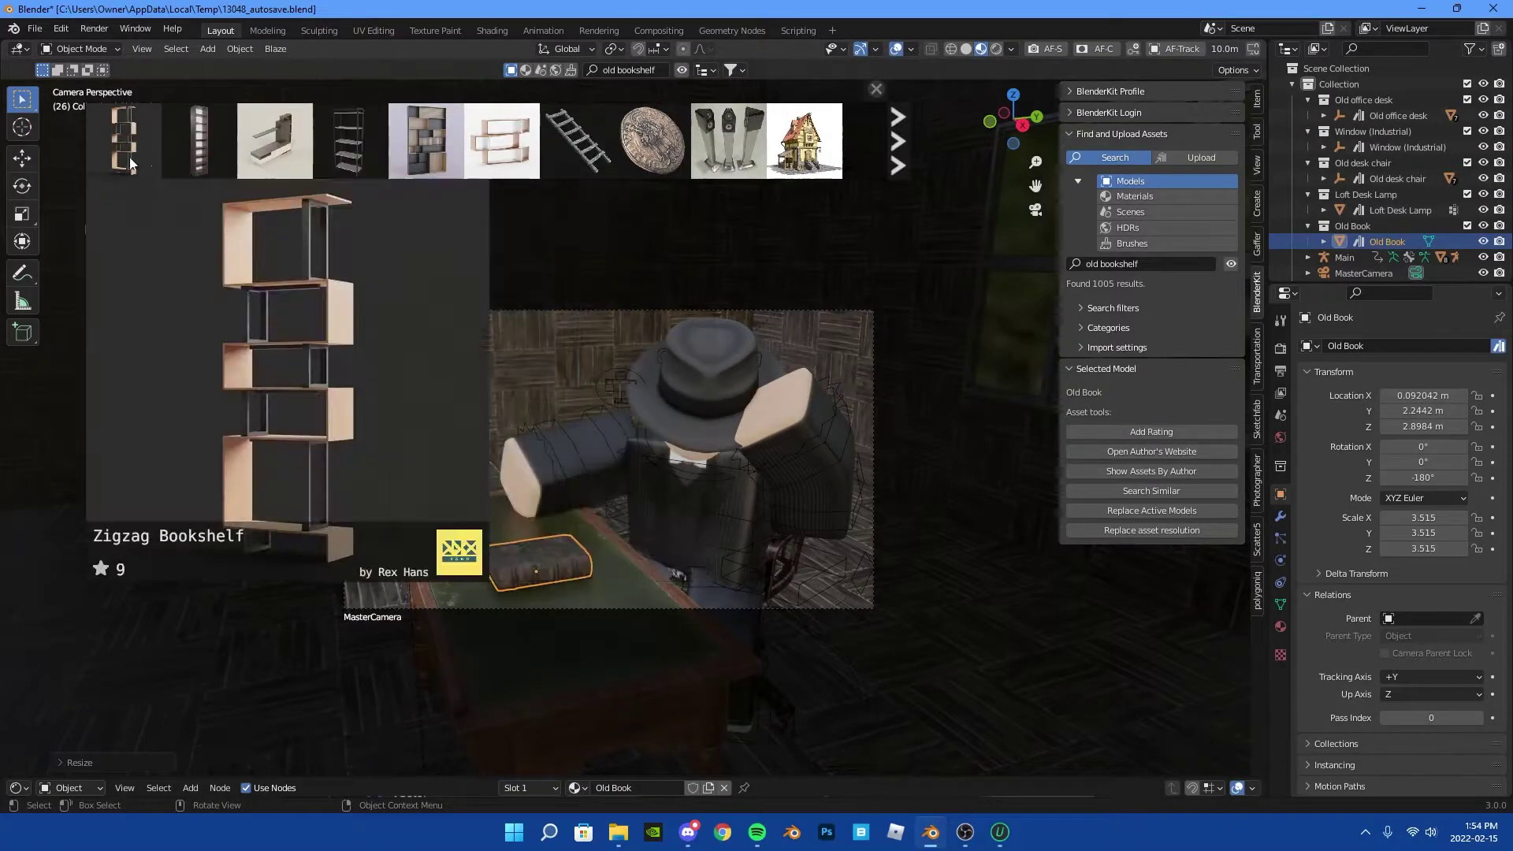
# Drop the London bookshelf behind the character and enlarge it to room scale
pyautogui.moveTo(348, 143); pyautogui.dragTo(497, 457)
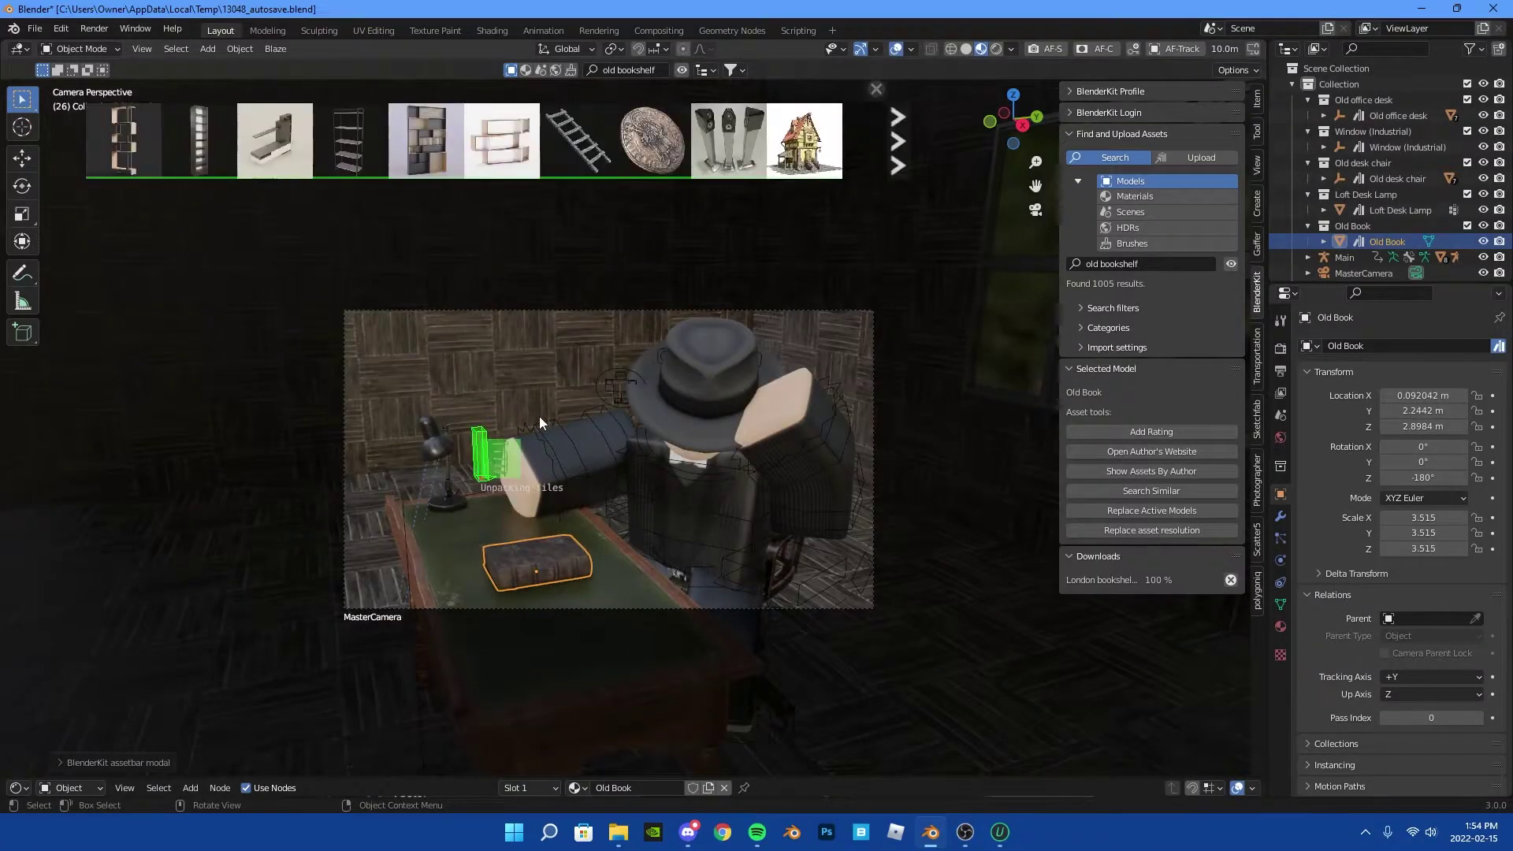
pyautogui.press('KP_Decimal')
pyautogui.press('s')
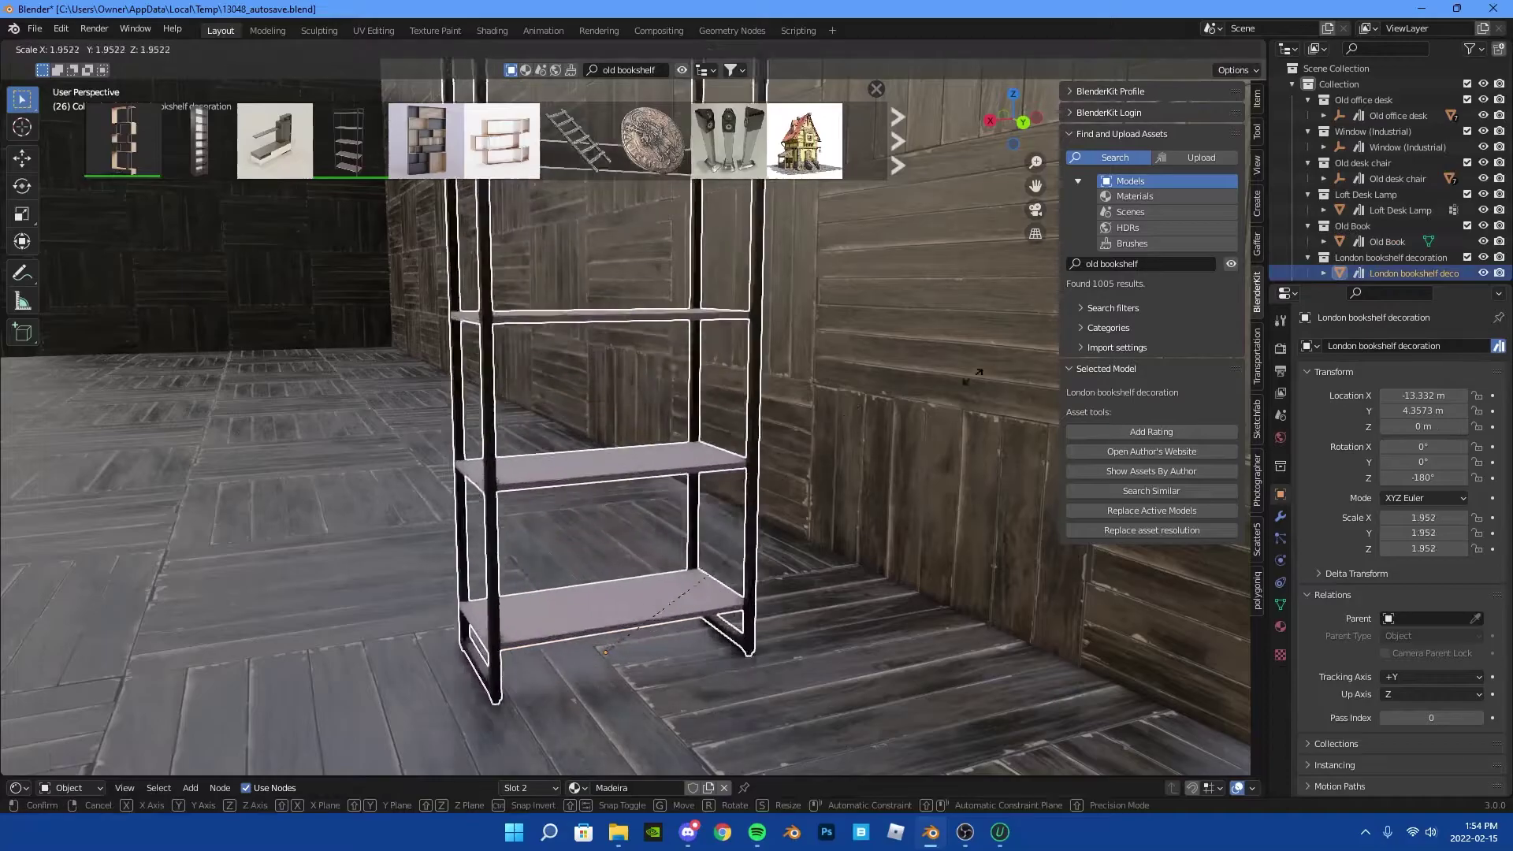
pyautogui.click(976, 375)
# Rotate the bookshelf 90° about Z and check it from the camera view
pyautogui.write('rz90')
pyautogui.press('Return')
pyautogui.moveTo(551, 394)
pyautogui.mouseDown(button='middle')
pyautogui.moveTo(635, 424)
pyautogui.moveTo(844, 414)
pyautogui.mouseUp(button='middle')
pyautogui.press('KP_0')
pyautogui.click(501, 340)
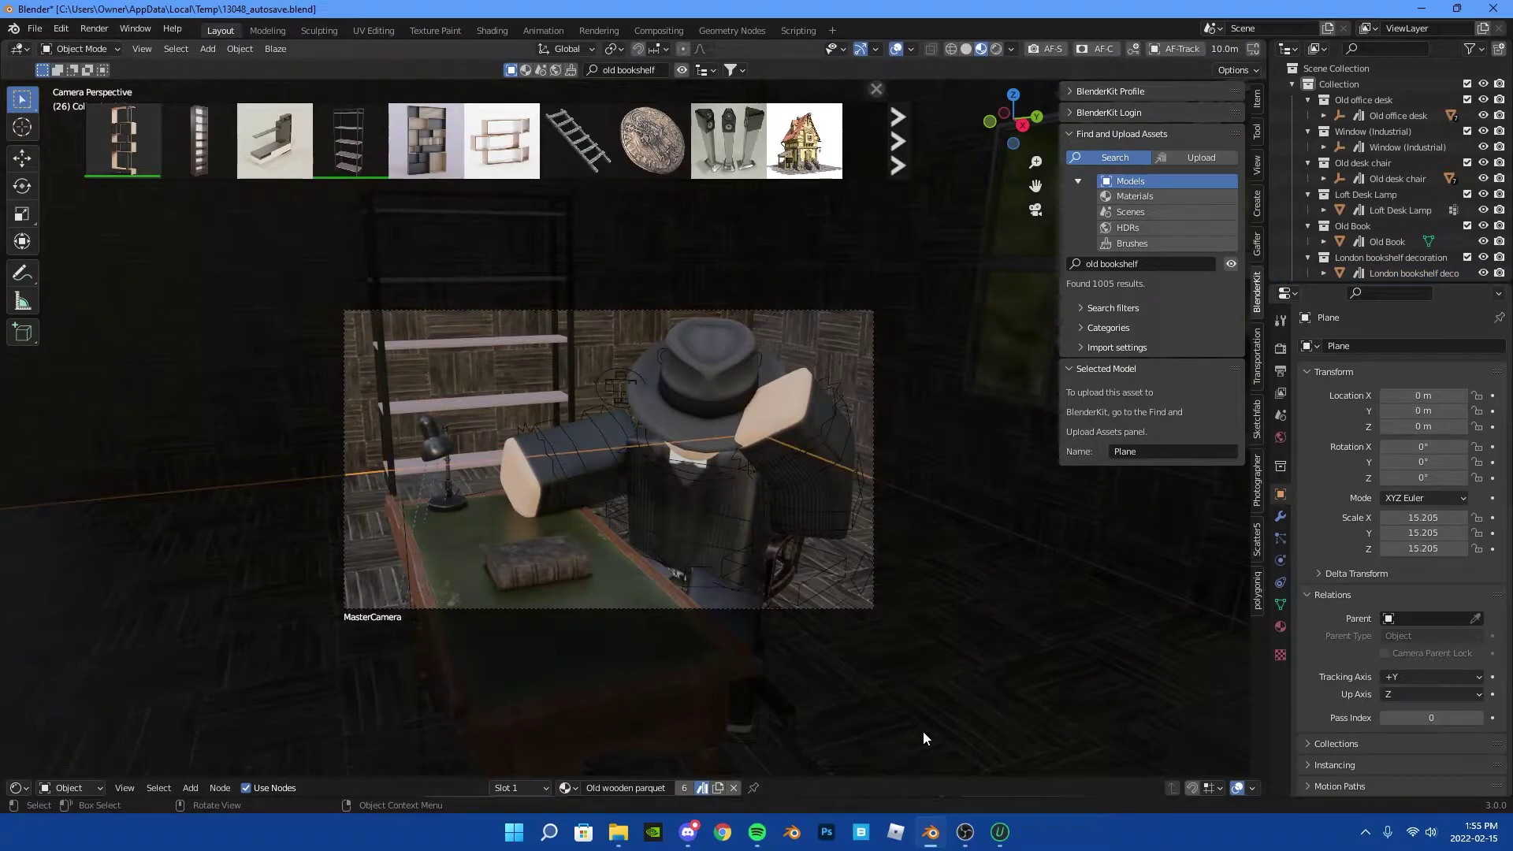
# Save the Blender scene as a new file on the Desktop
pyautogui.click(454, 494)
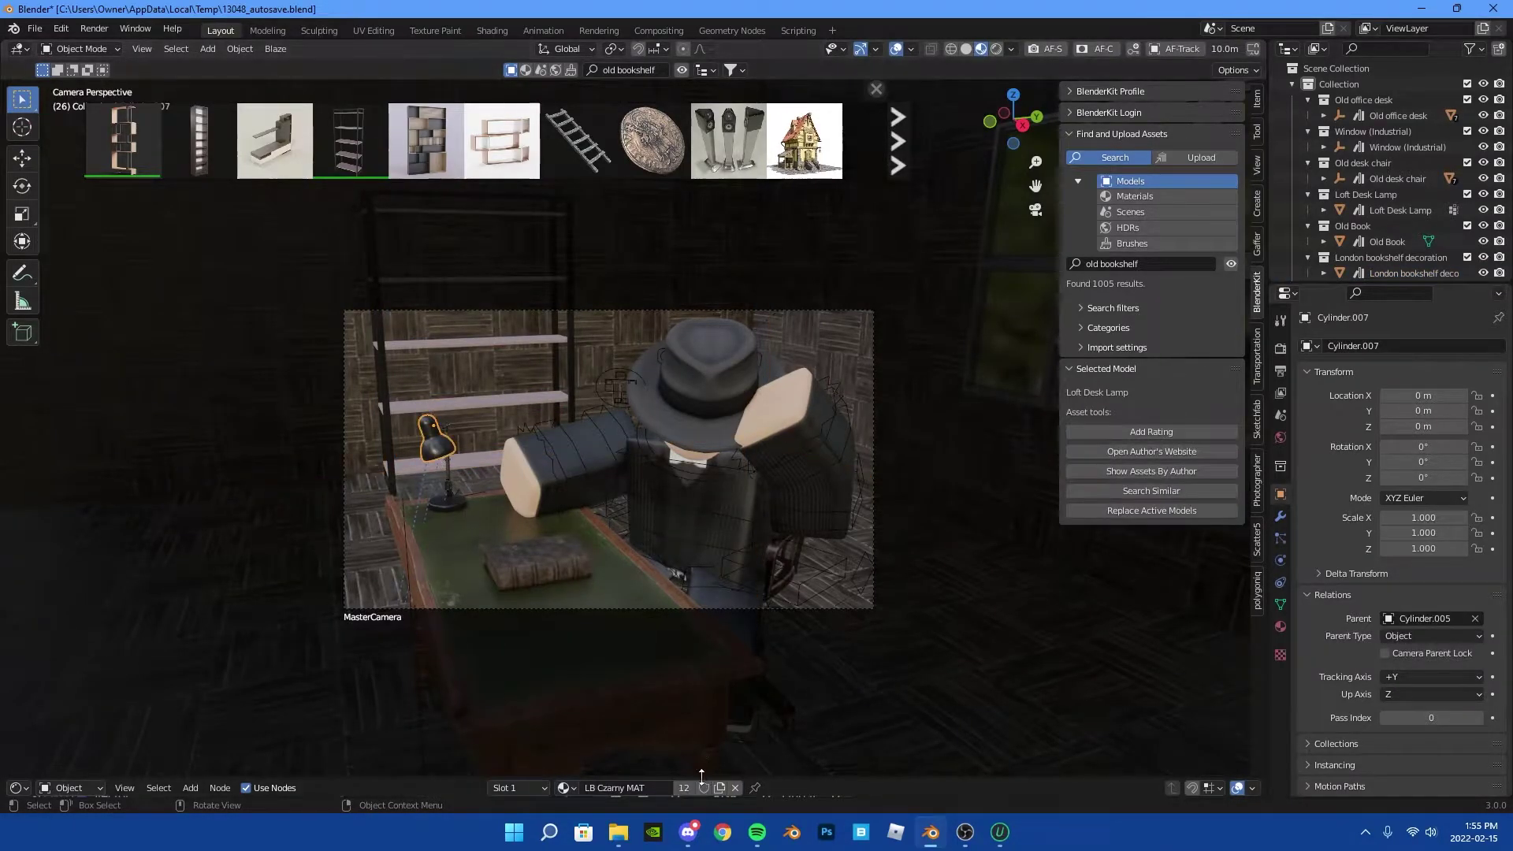
pyautogui.moveTo(701, 777); pyautogui.dragTo(697, 595)
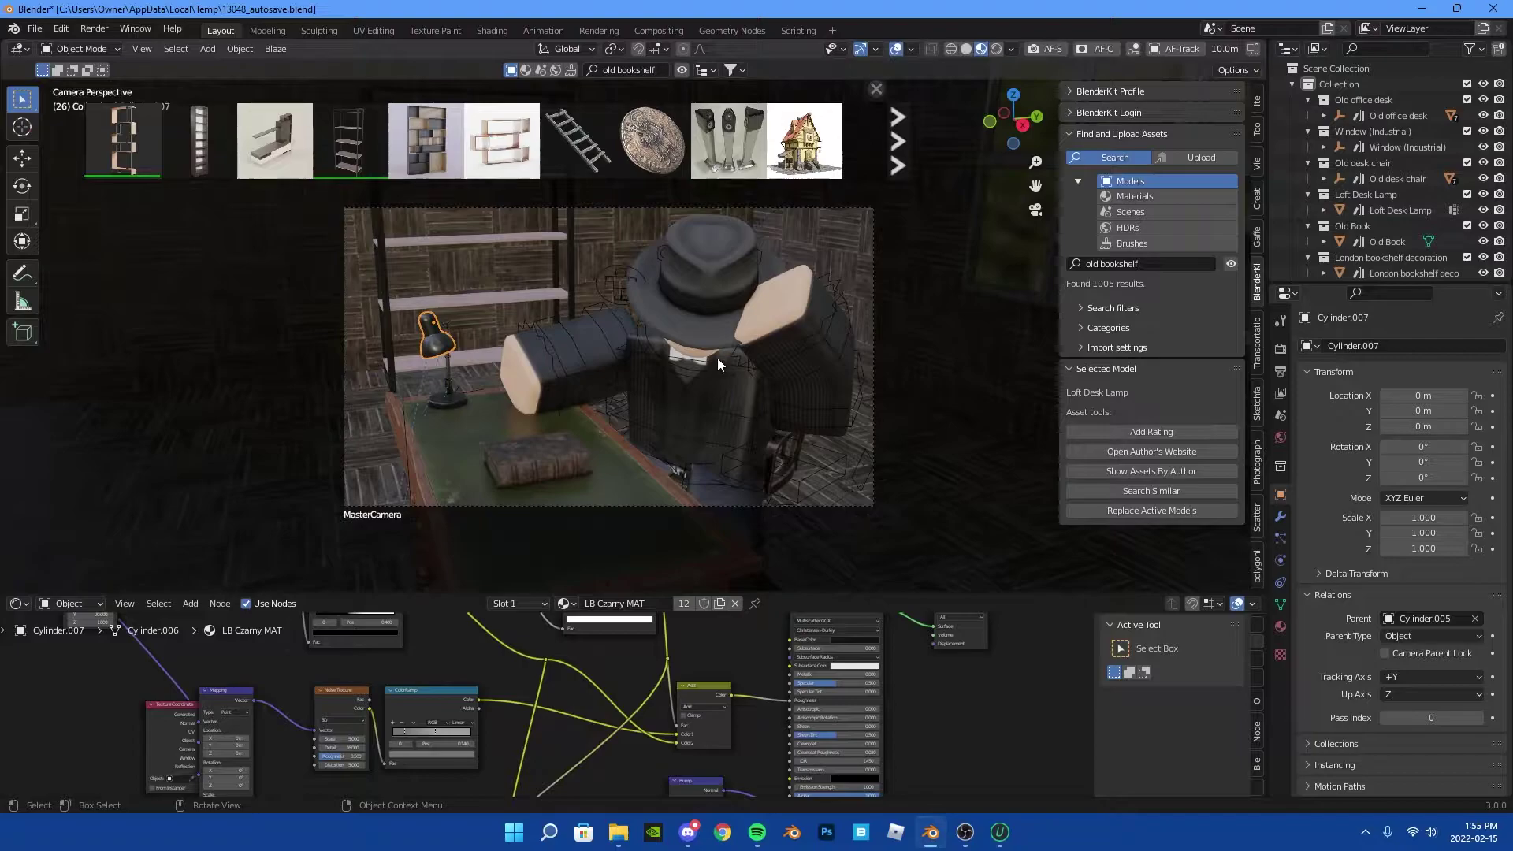
pyautogui.click(876, 88)
pyautogui.click(35, 28)
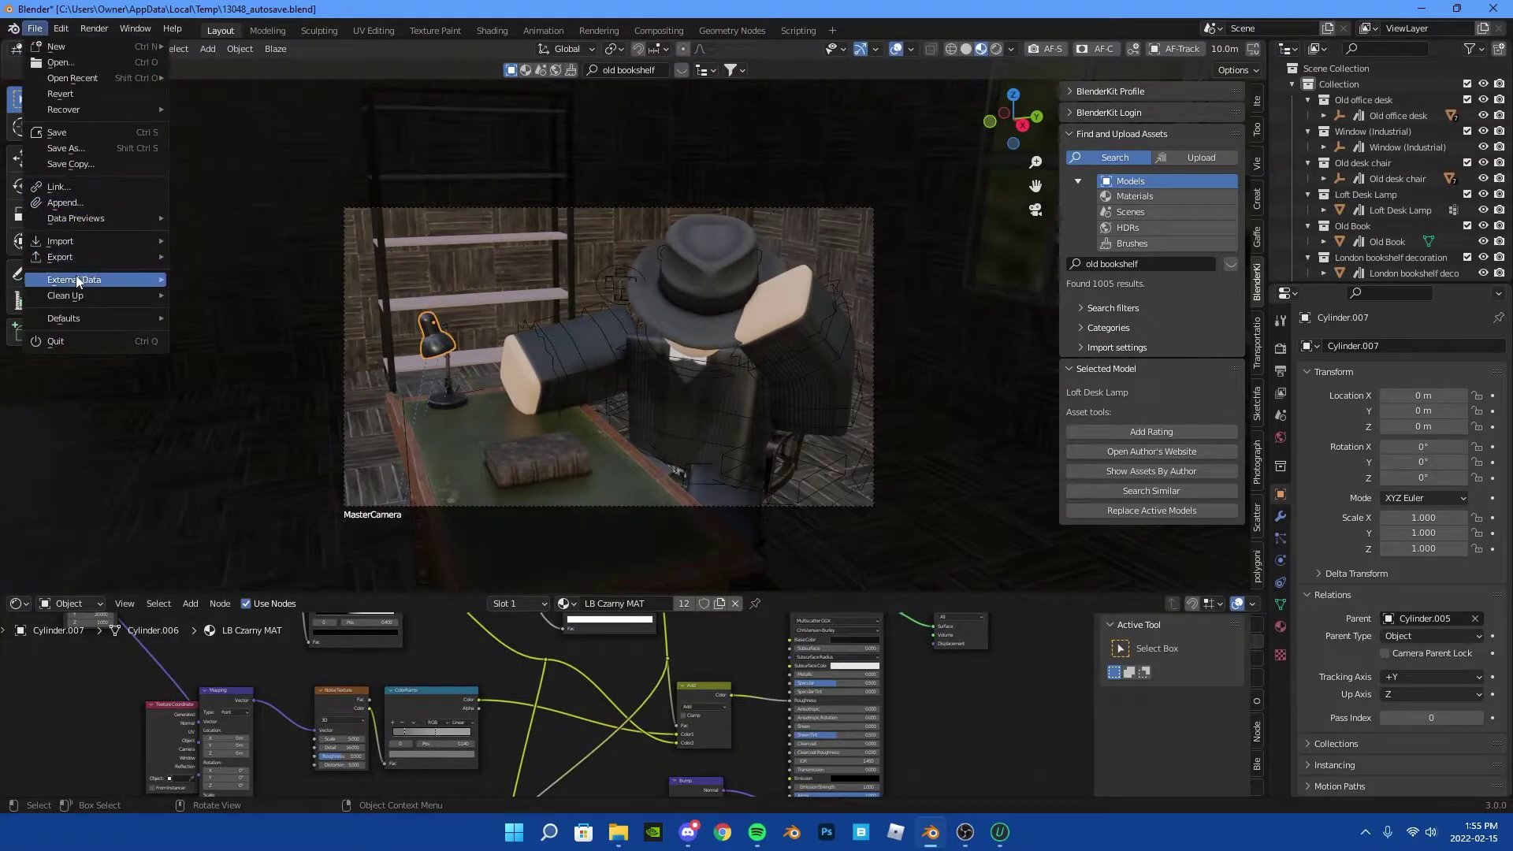
pyautogui.click(86, 149)
pyautogui.press('Return')
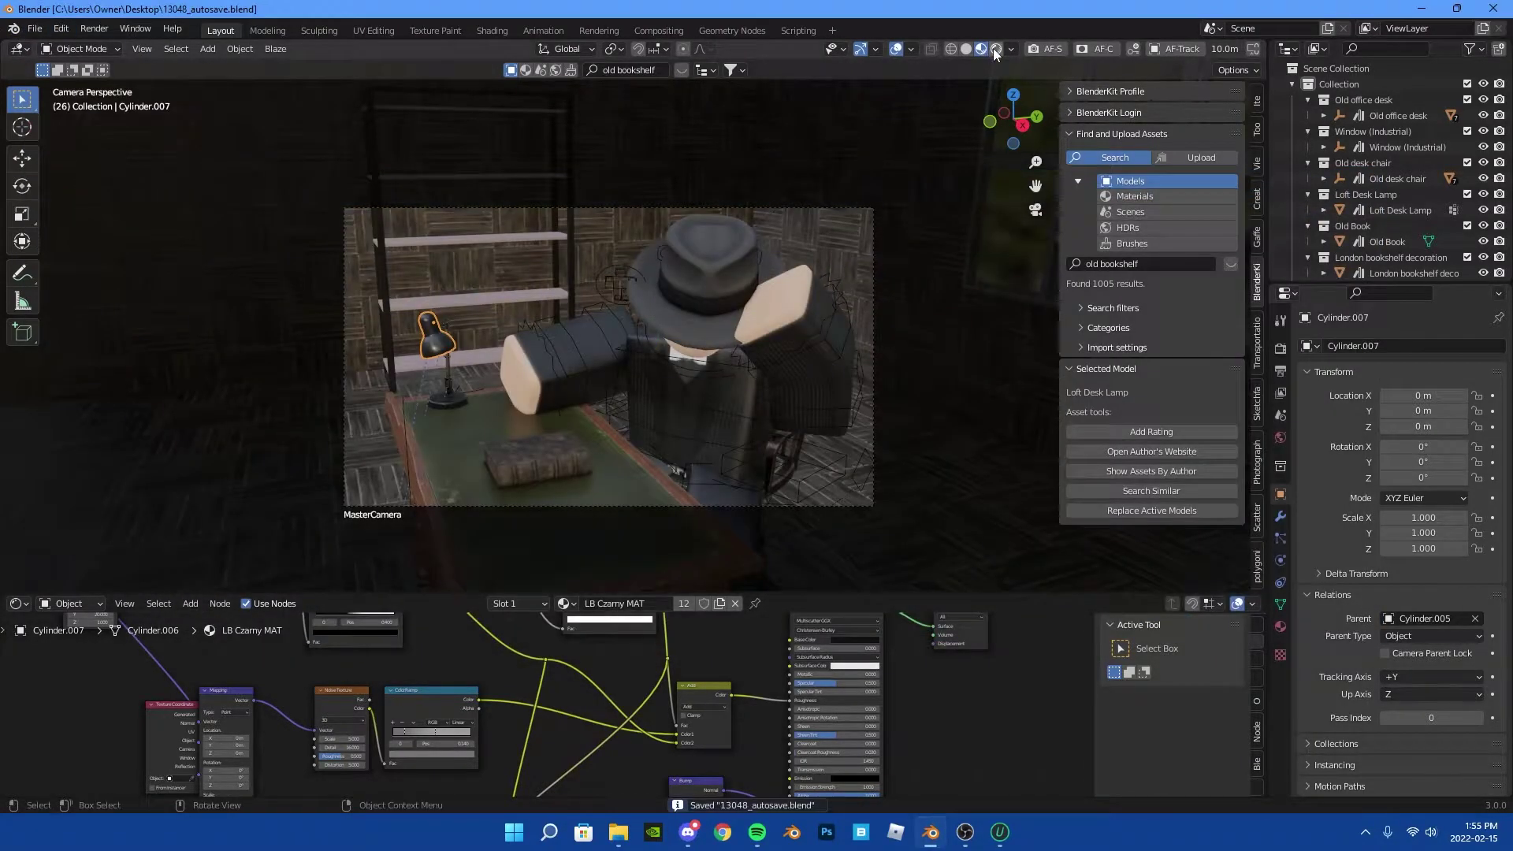
# Preview the scene in rendered shading and fly up close to the desk lamp
pyautogui.click(995, 48)
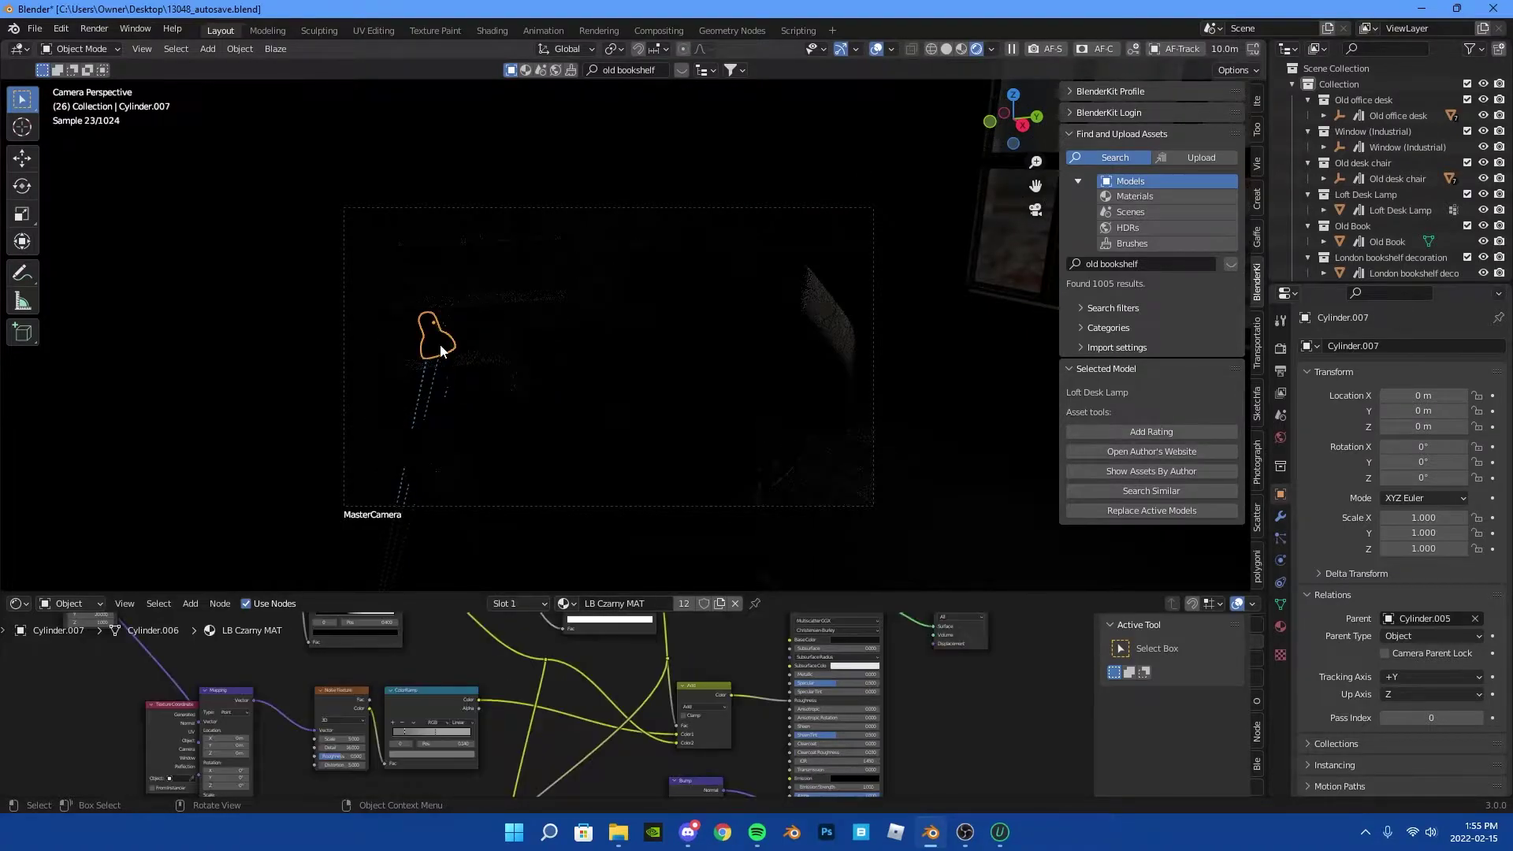
pyautogui.scroll(4, 682, 719)
pyautogui.moveTo(683, 718); pyautogui.dragTo(689, 749, button='middle')
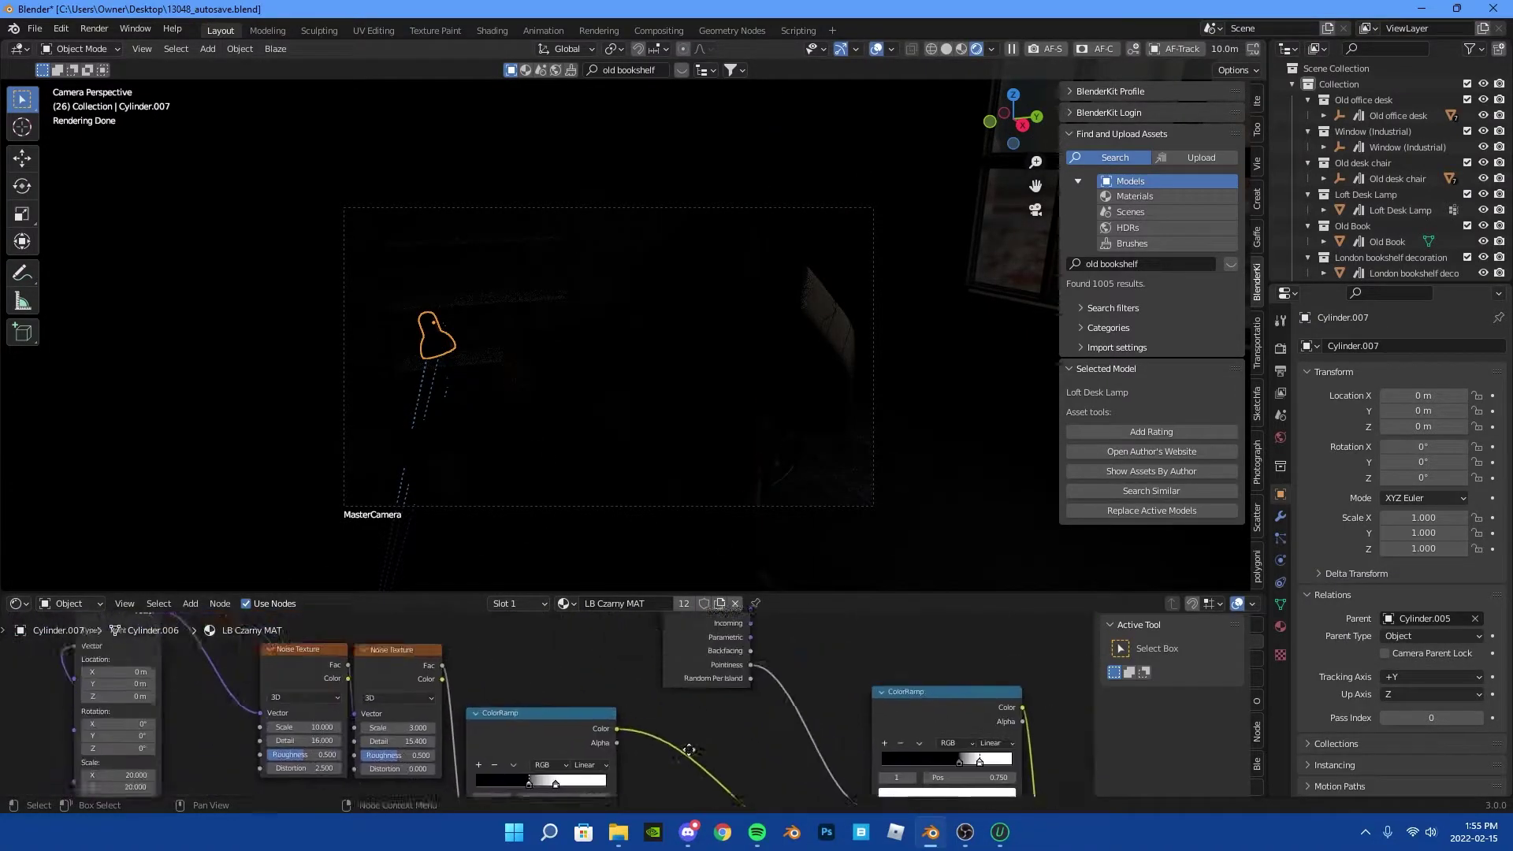
pyautogui.hotkey('shift', '`')
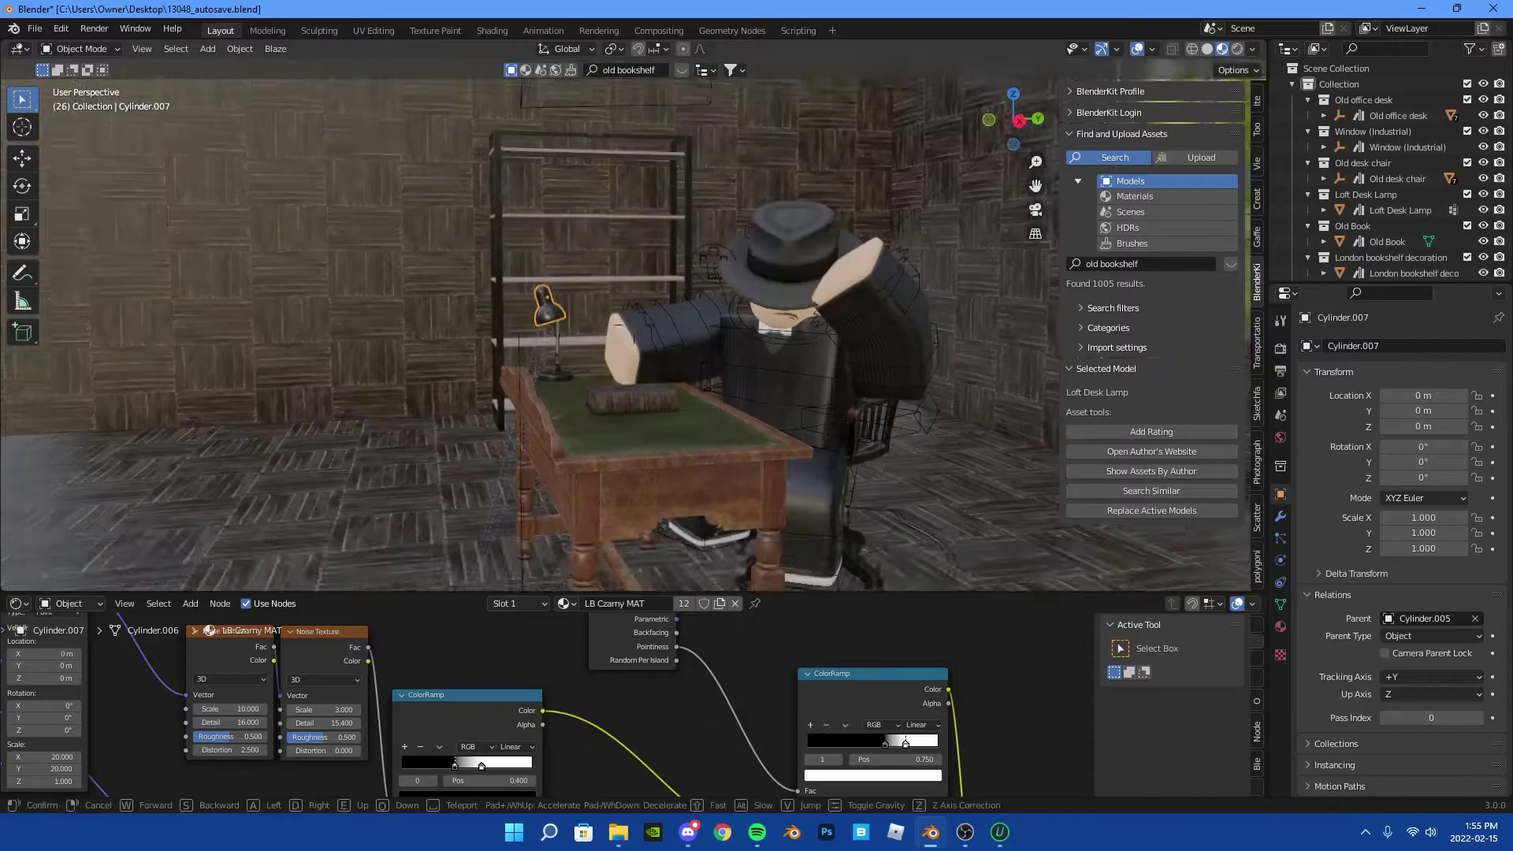
pyautogui.press('w')
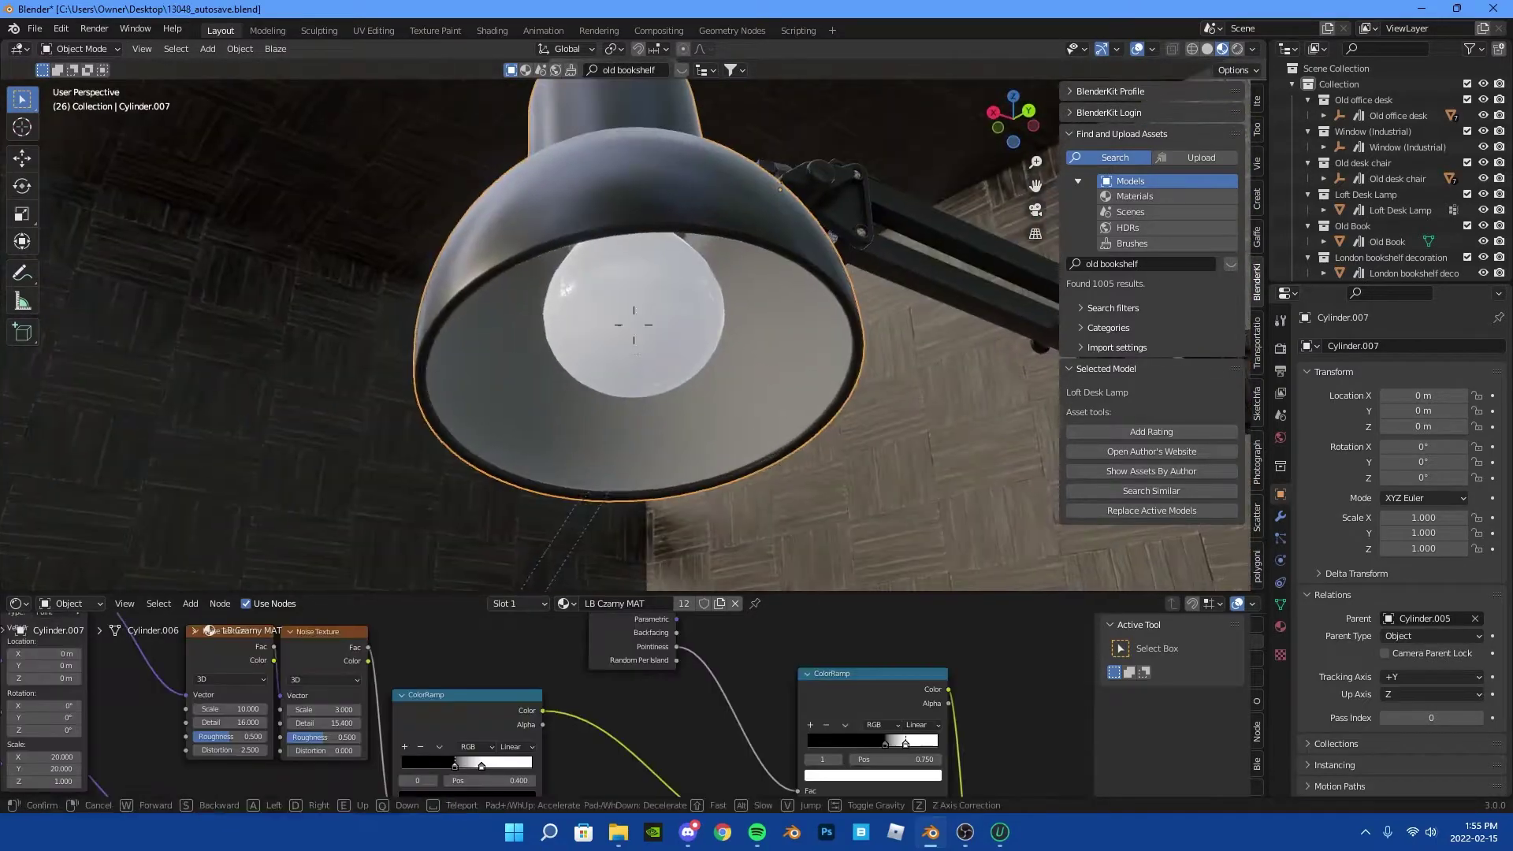
pyautogui.press('Escape')
# Inspect the lamp's Add and Bump nodes, then return to the rendered camera view
pyautogui.moveTo(721, 593); pyautogui.dragTo(721, 246)
pyautogui.scroll(3, 703, 537)
pyautogui.moveTo(703, 537)
pyautogui.mouseDown(button='middle')
pyautogui.moveTo(606, 529)
pyautogui.moveTo(1000, 615)
pyautogui.mouseUp(button='middle')
pyautogui.moveTo(714, 247); pyautogui.dragTo(714, 702)
pyautogui.scroll(-3, 714, 354)
pyautogui.scroll(-3, 714, 354)
pyautogui.press('z')
pyautogui.click(714, 199)
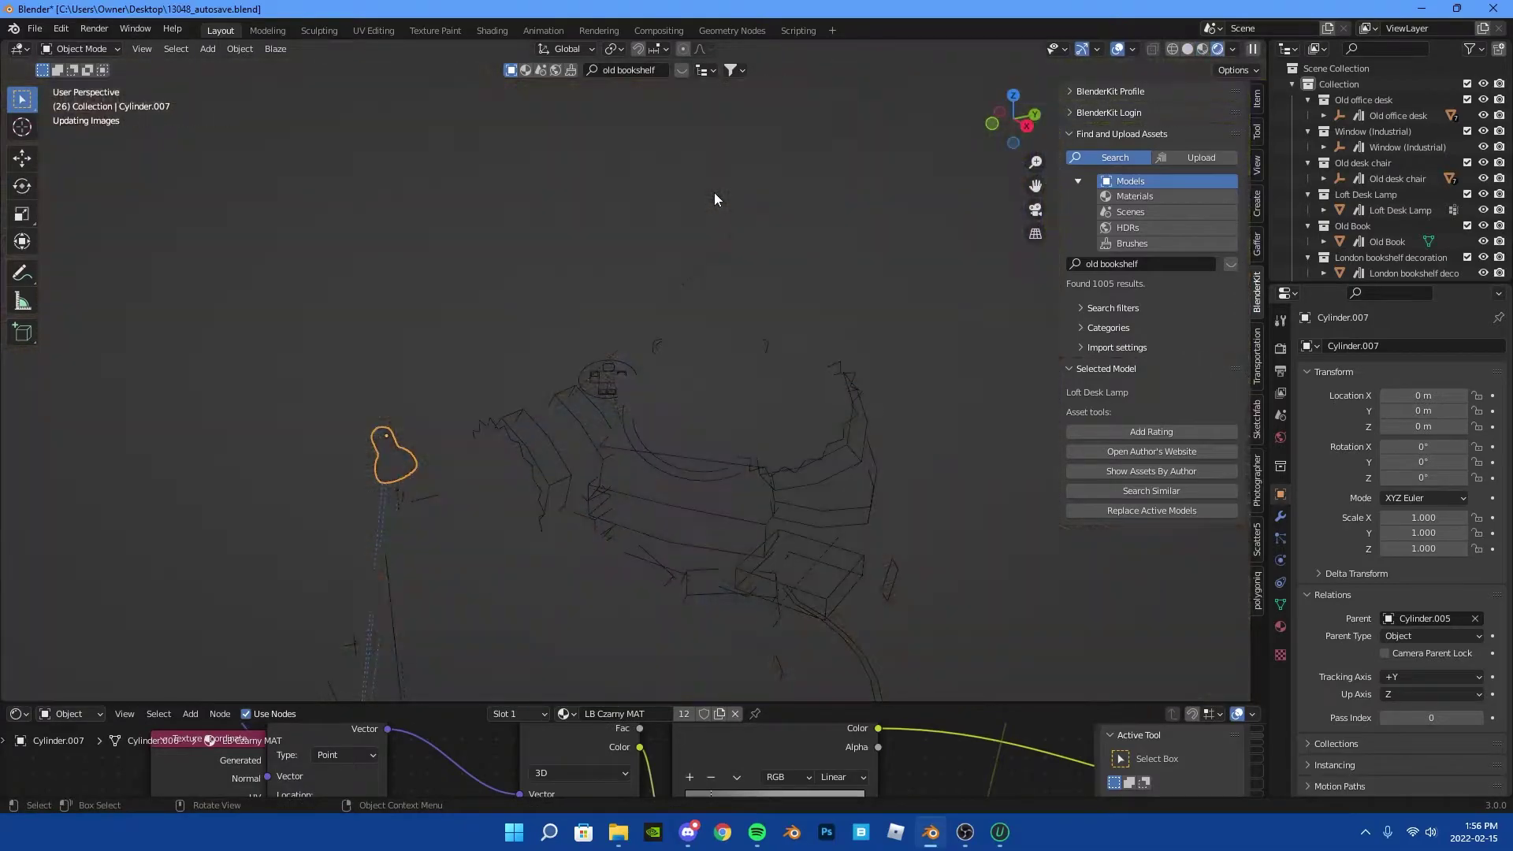
pyautogui.press('KP_0')
pyautogui.moveTo(1229, 702); pyautogui.dragTo(1246, 587)
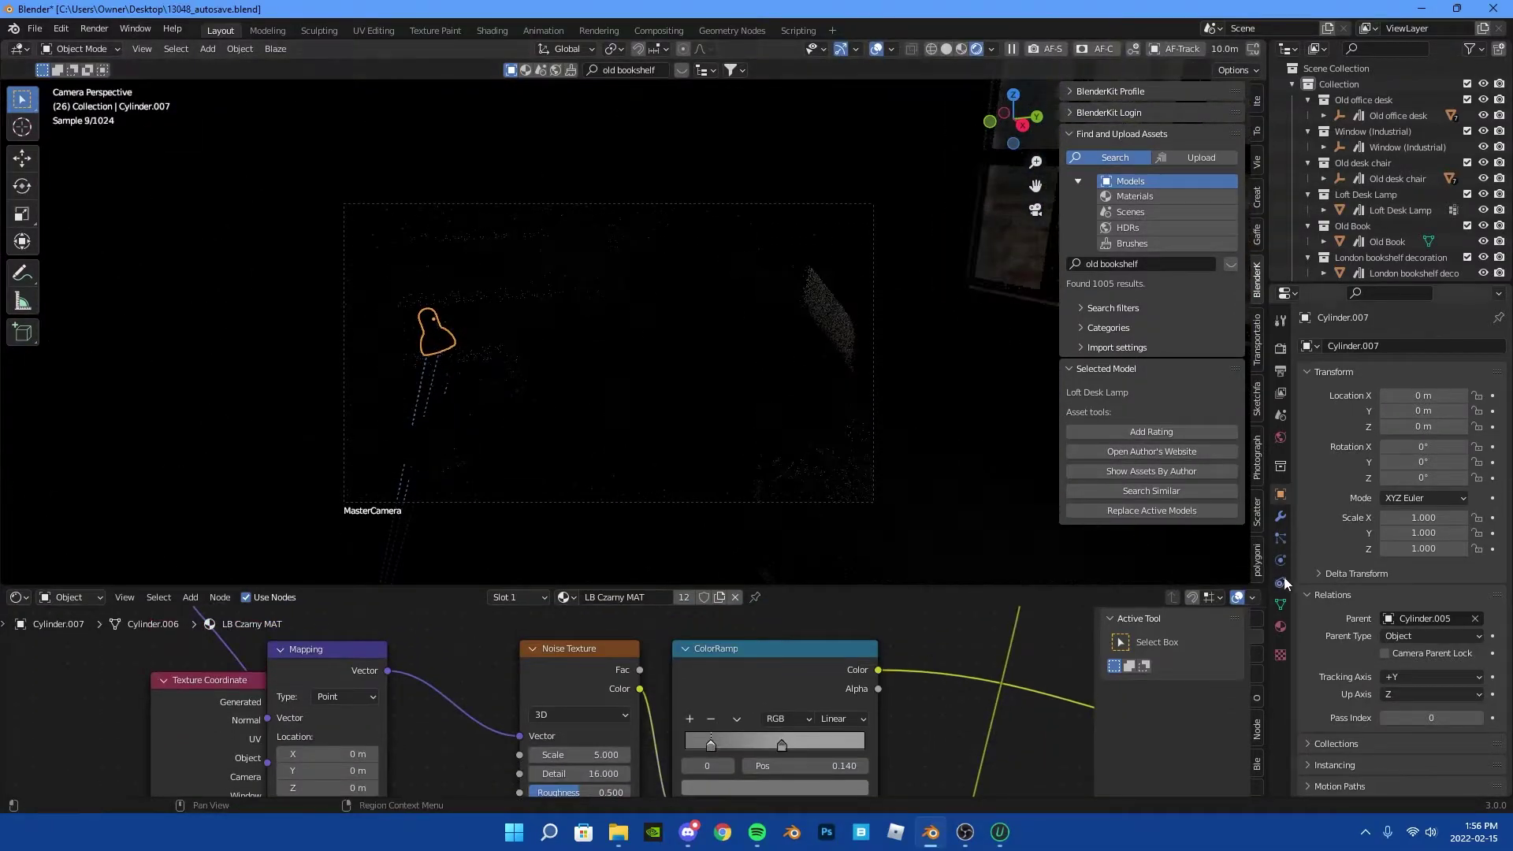
# Light the world with the Pro Lighting Skies Morning 10 sky rotated to -24°
pyautogui.click(1281, 582)
pyautogui.click(1280, 437)
pyautogui.scroll(-10, 1326, 508)
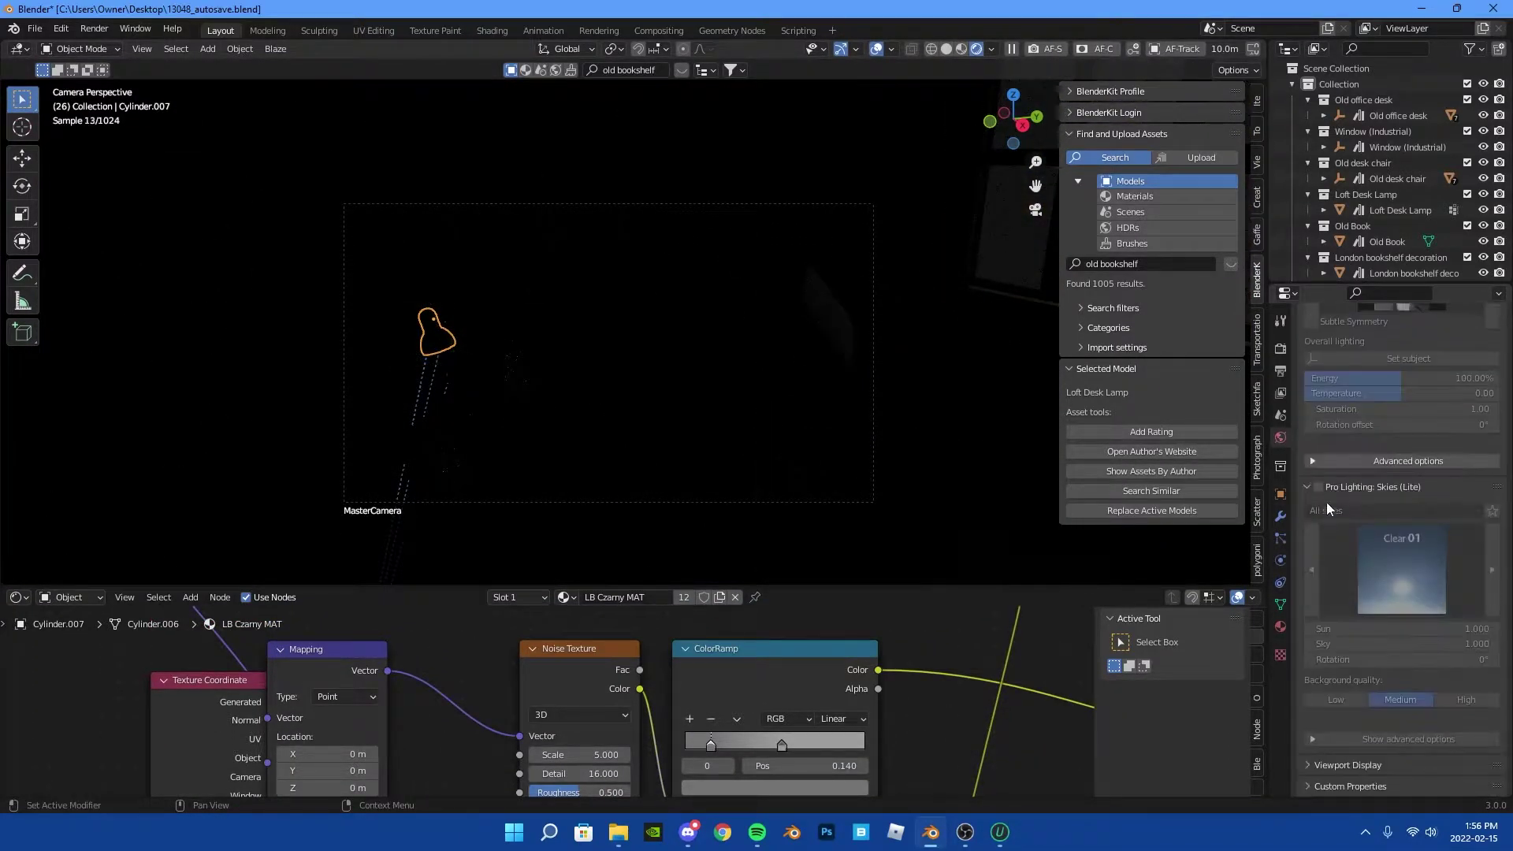
pyautogui.click(1356, 592)
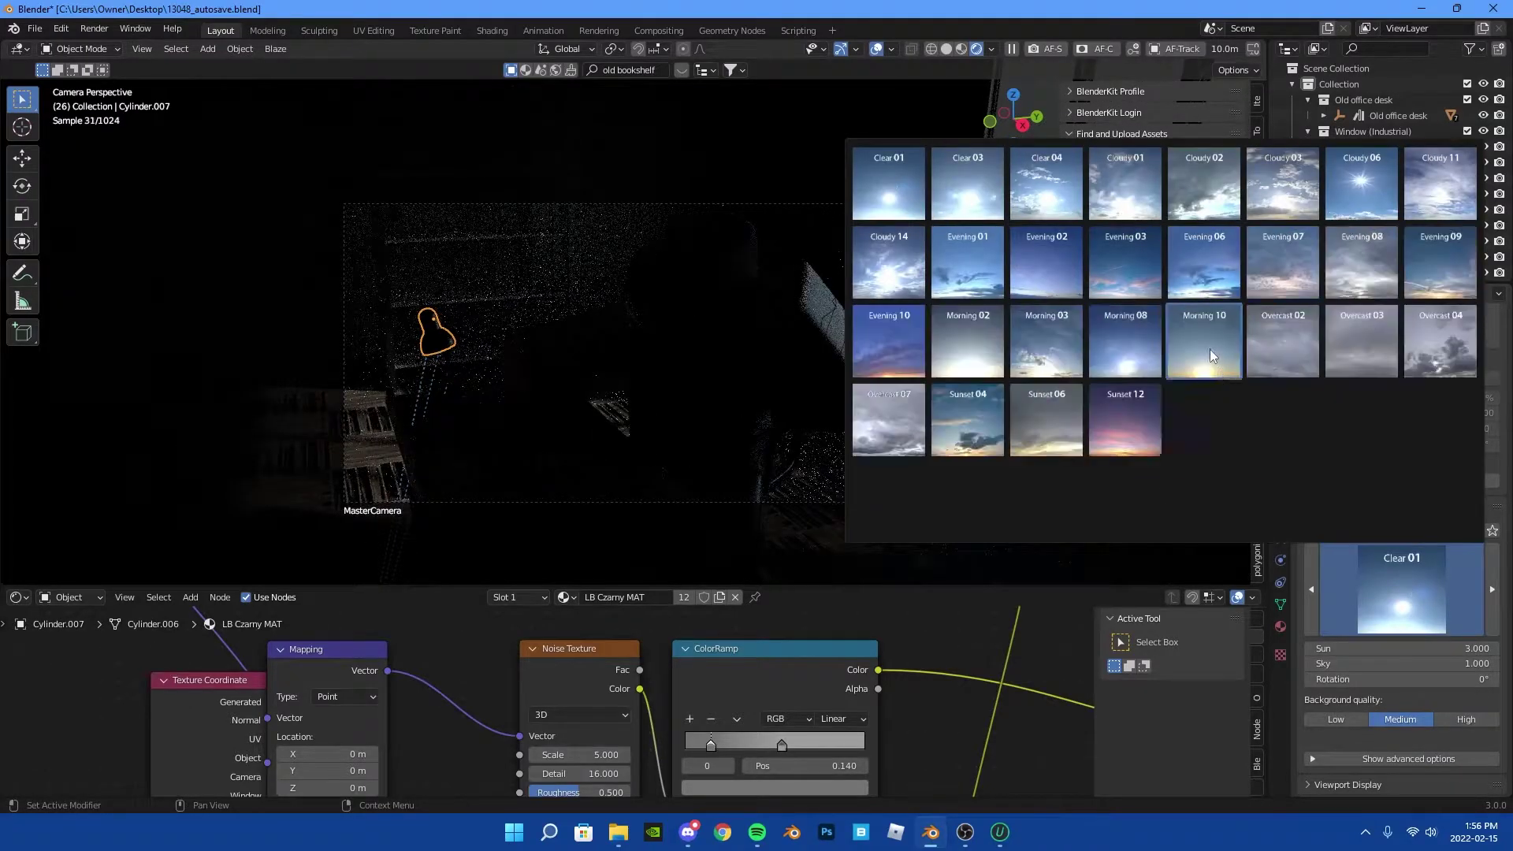
pyautogui.click(1209, 349)
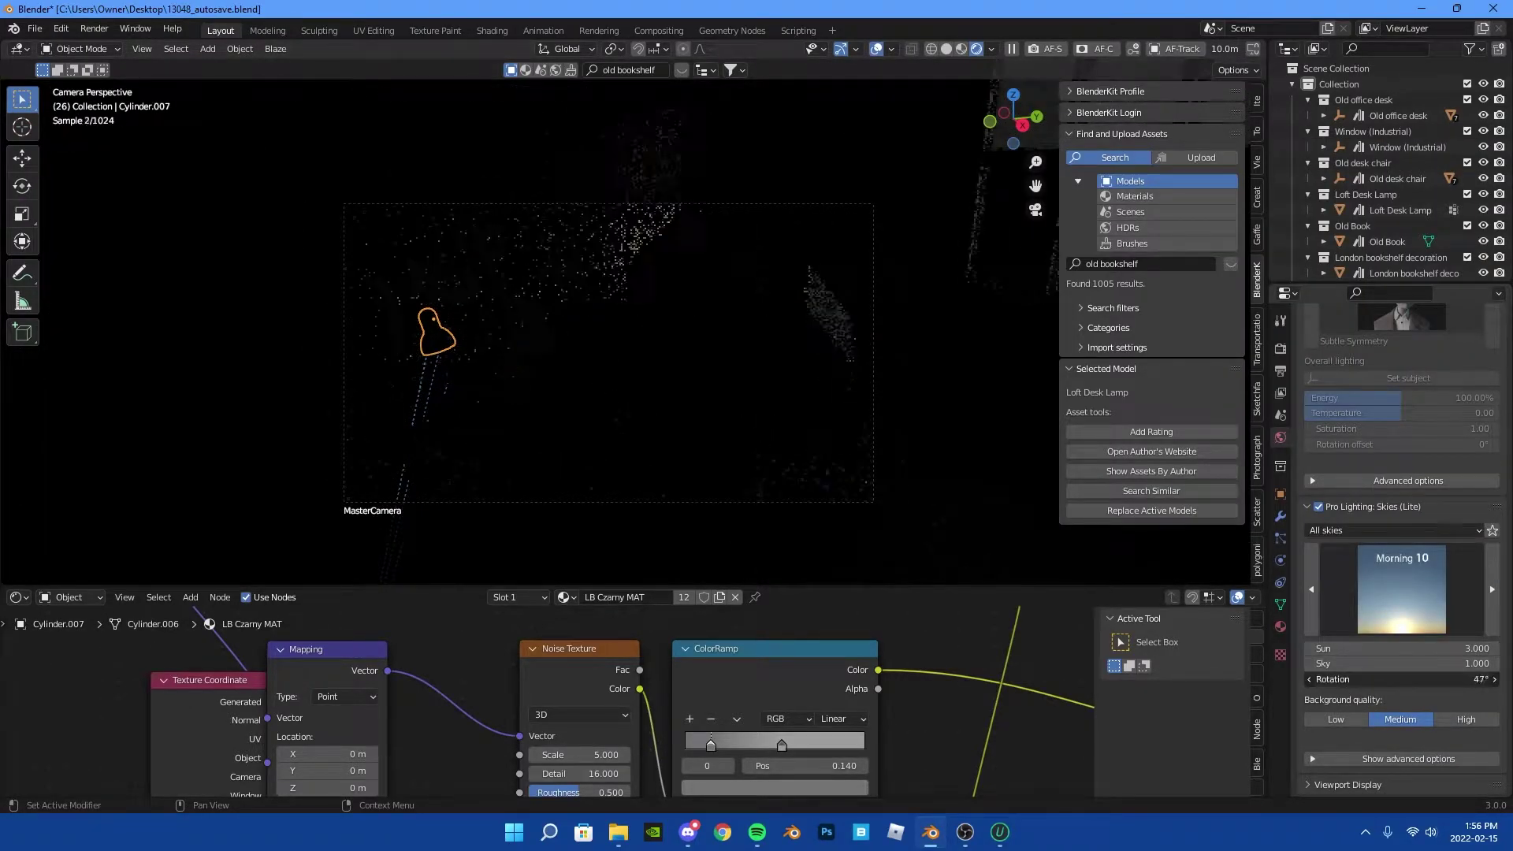
pyautogui.moveTo(1401, 680); pyautogui.dragTo(1339, 680)
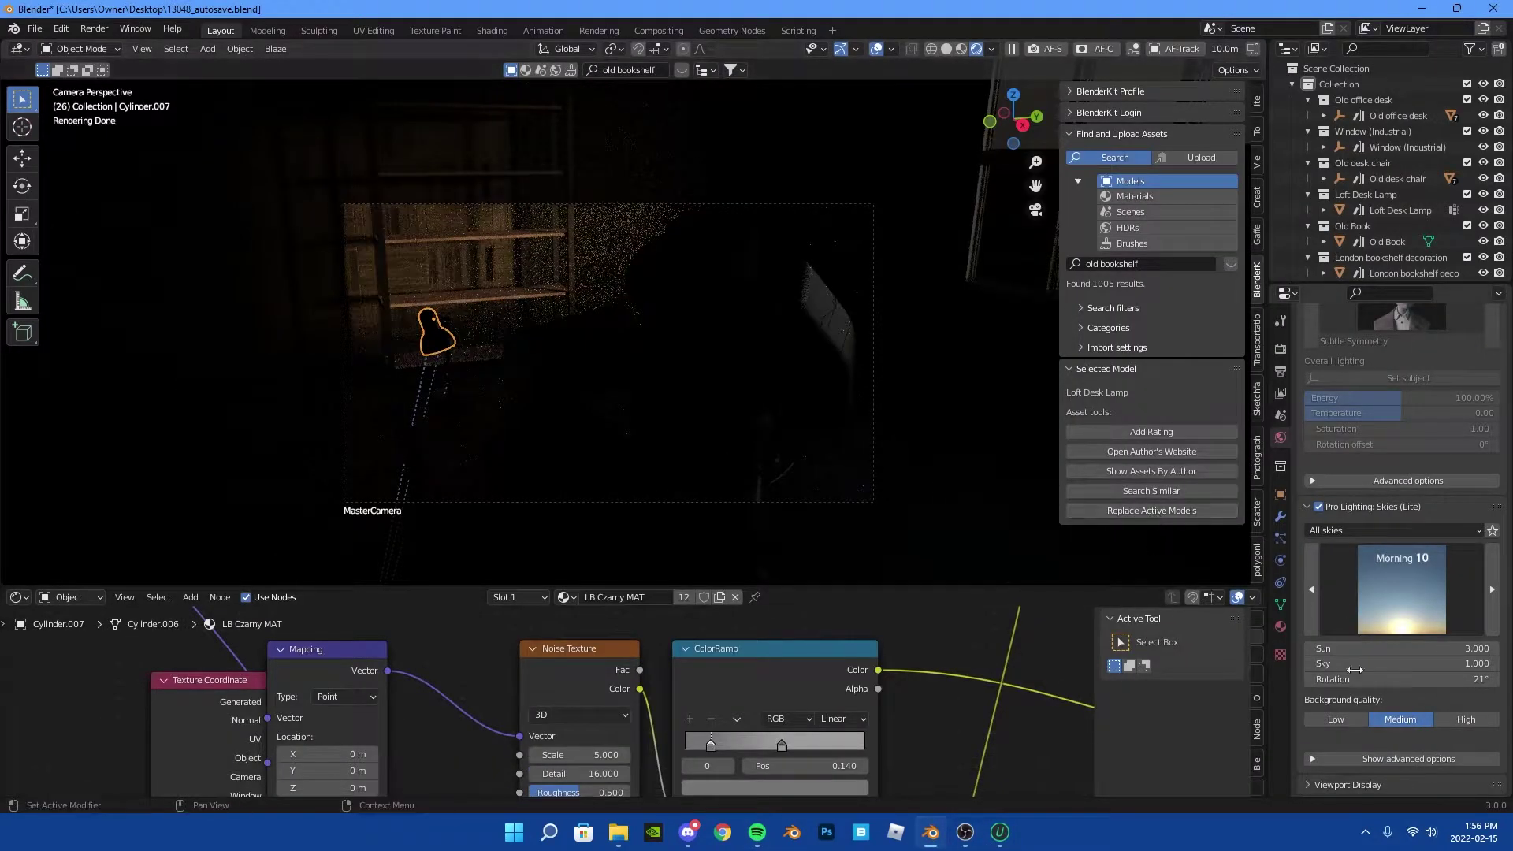
pyautogui.moveTo(1354, 669); pyautogui.dragTo(1497, 672)
pyautogui.moveTo(1402, 680); pyautogui.dragTo(1340, 679)
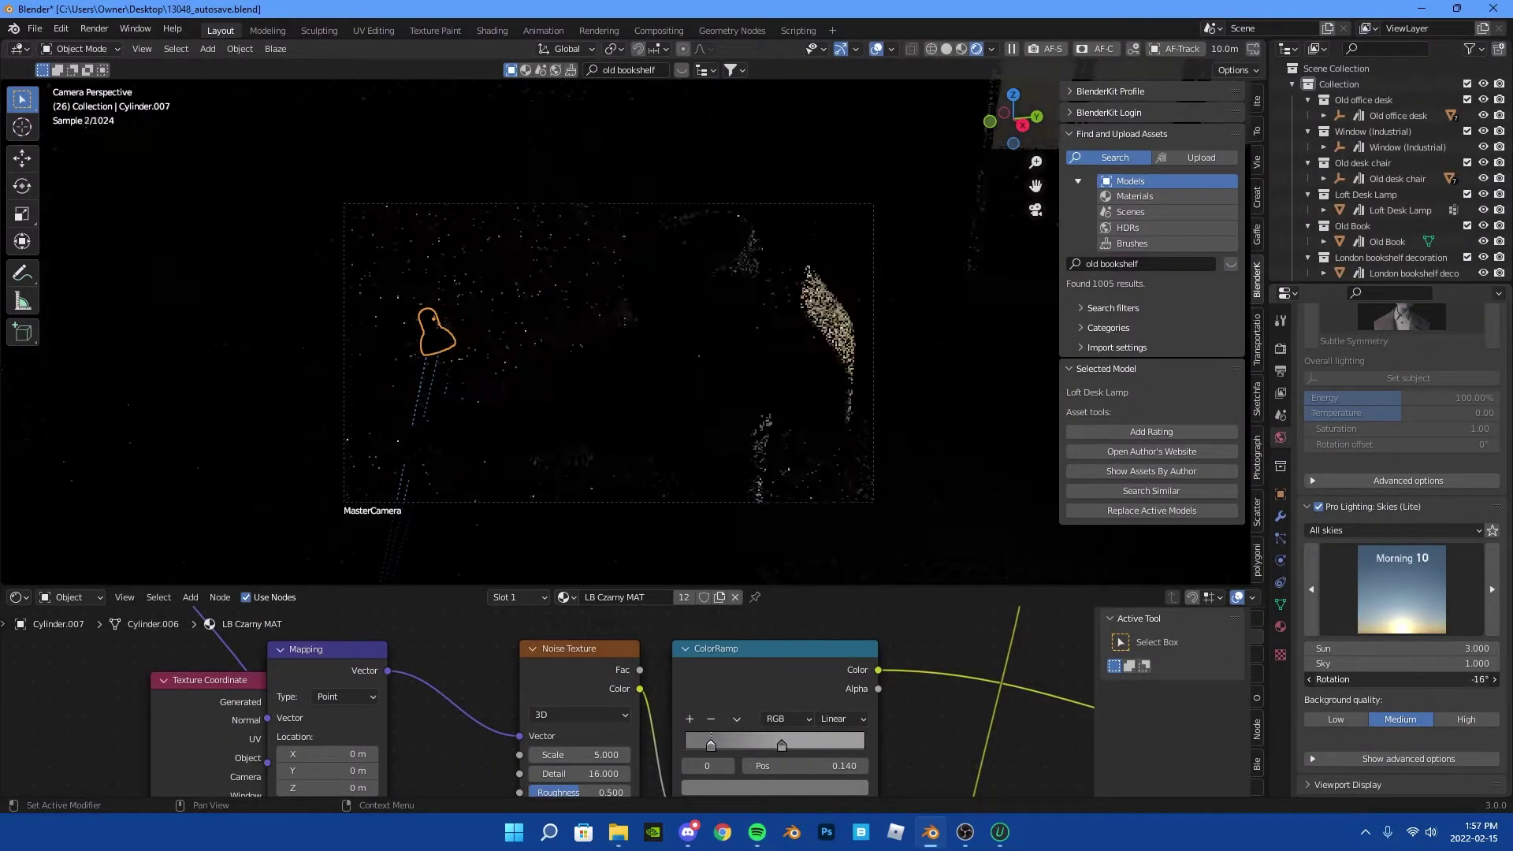
# Add a cube beside the bookshelf and stretch it along the Y axis
pyautogui.click(928, 410)
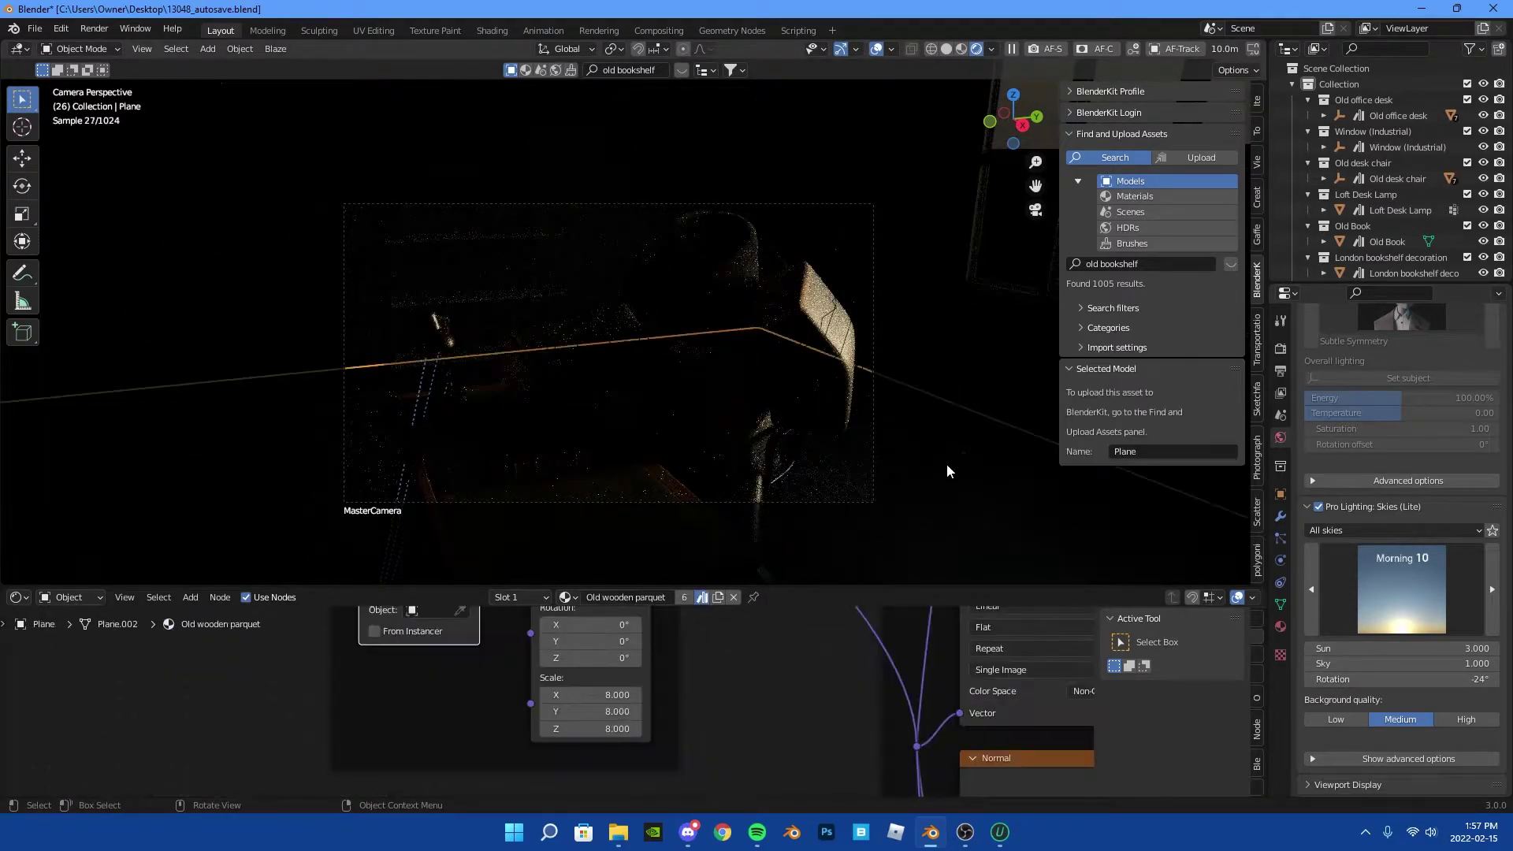
pyautogui.hotkey('shift', '`')
pyautogui.click(635, 329)
pyautogui.hotkey('shift', 'a')
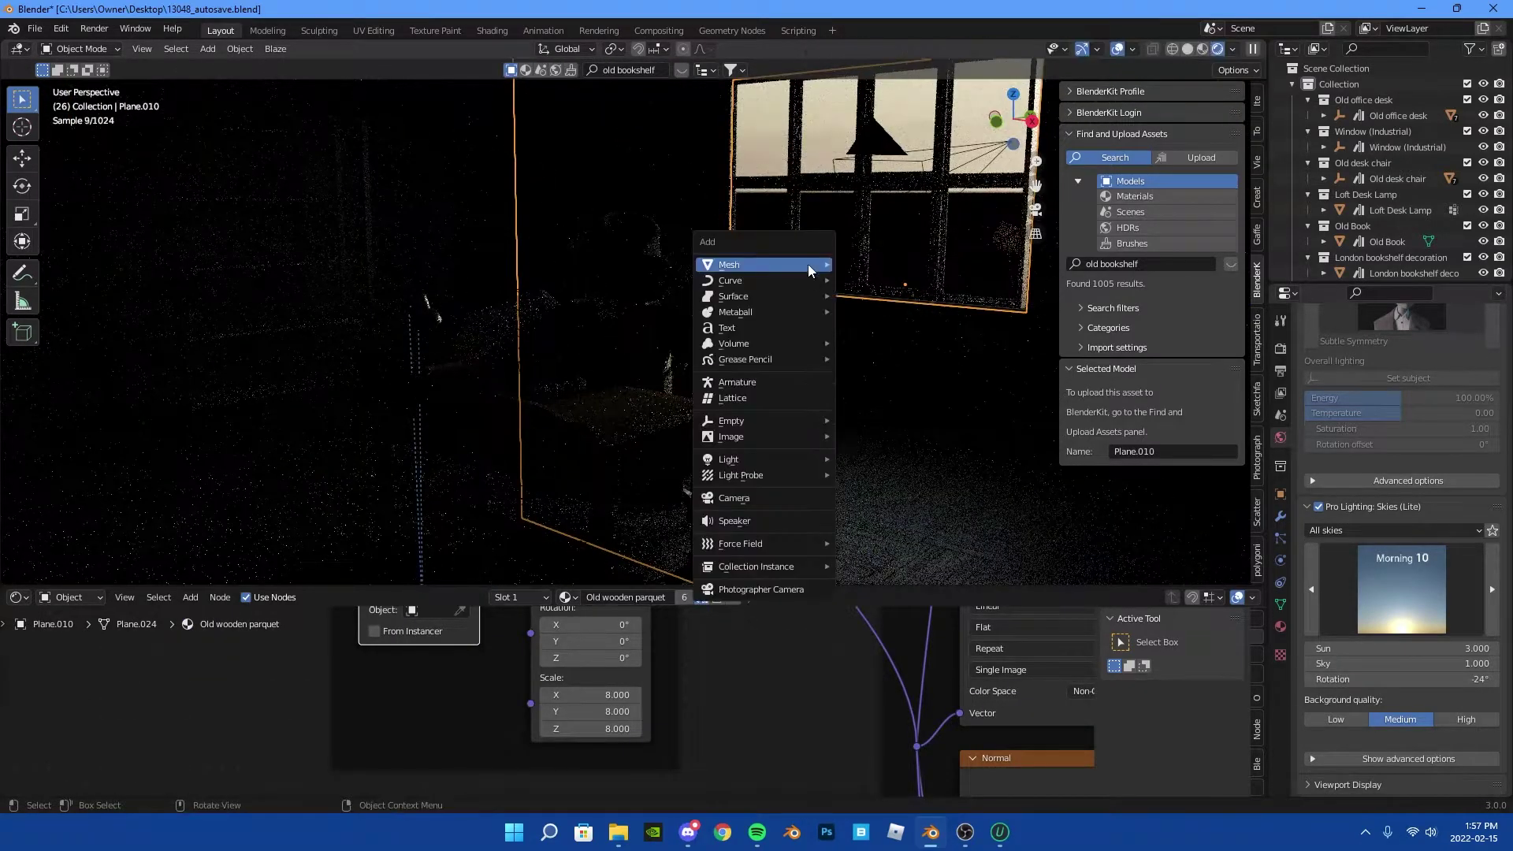
pyautogui.click(729, 264)
pyautogui.press('z')
pyautogui.press('s')
pyautogui.press('Escape')
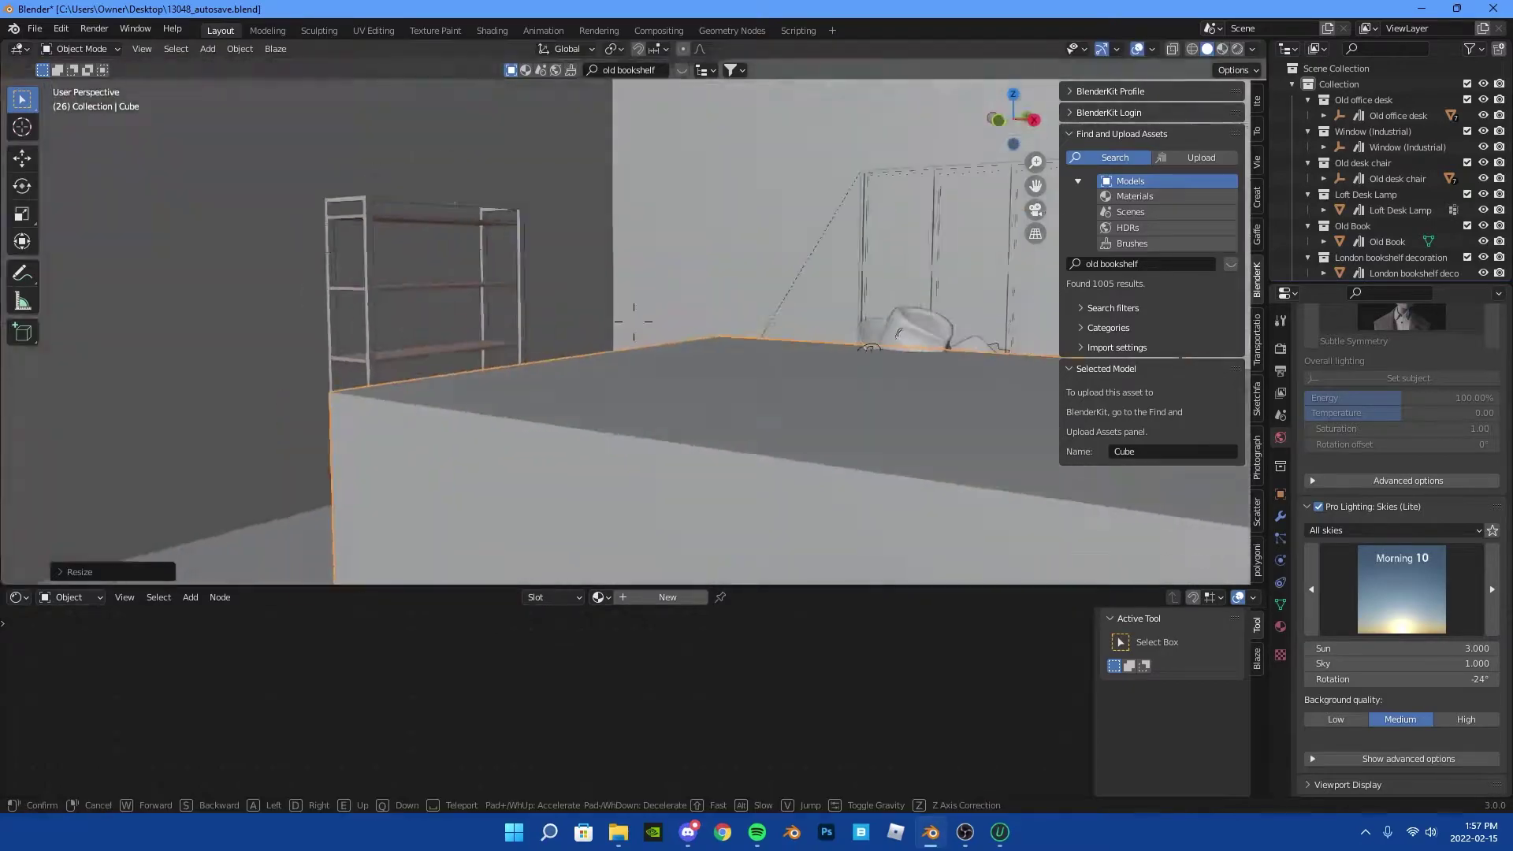
pyautogui.press('s')
pyautogui.press('y')
pyautogui.click(805, 300)
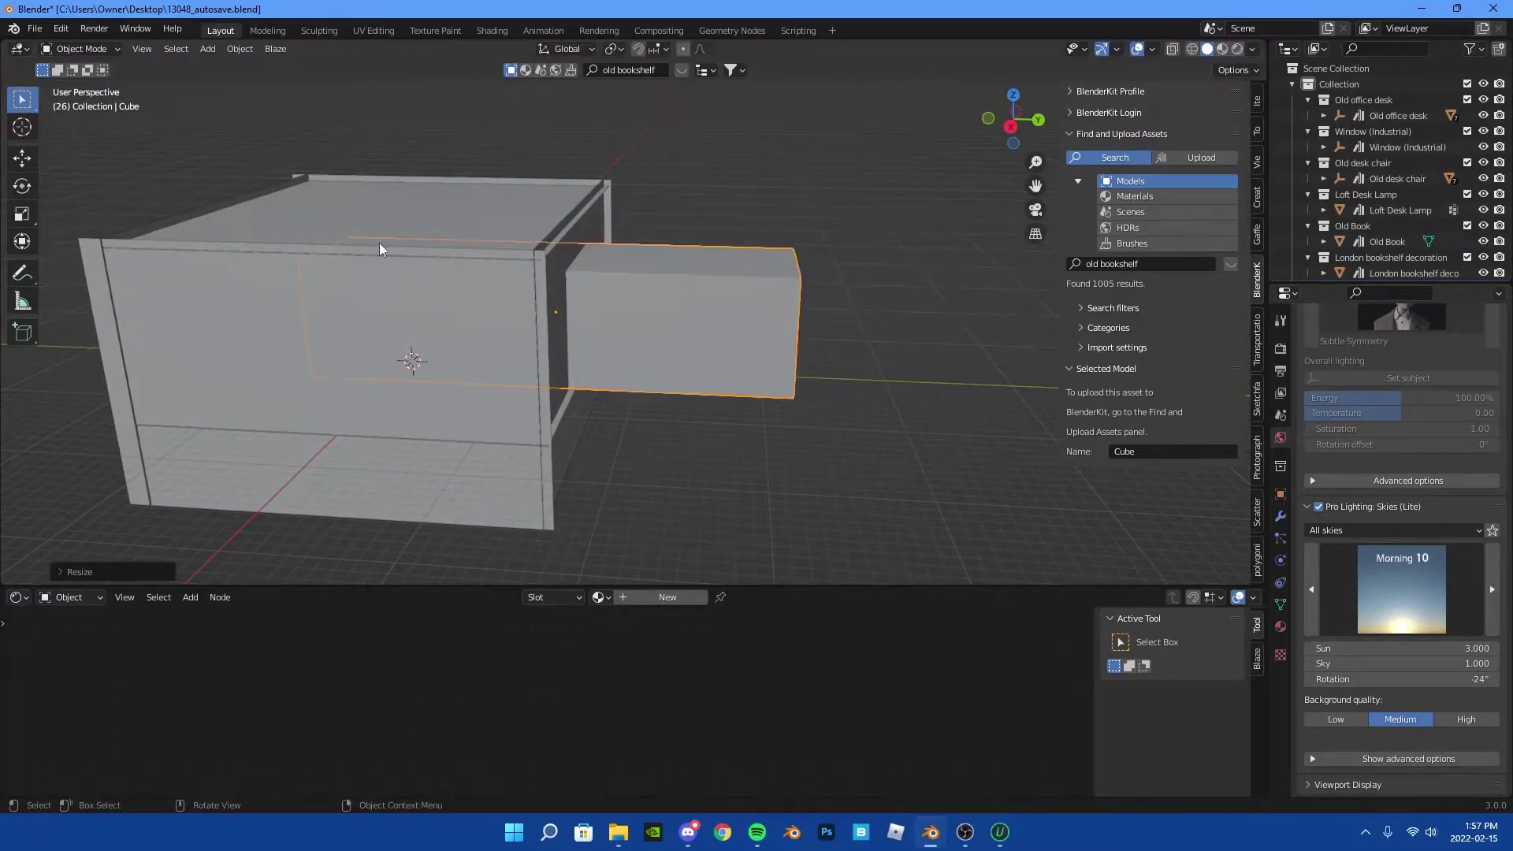
# Scale the cube along X to span the room and return to the camera view
pyautogui.hotkey('shift', '`')
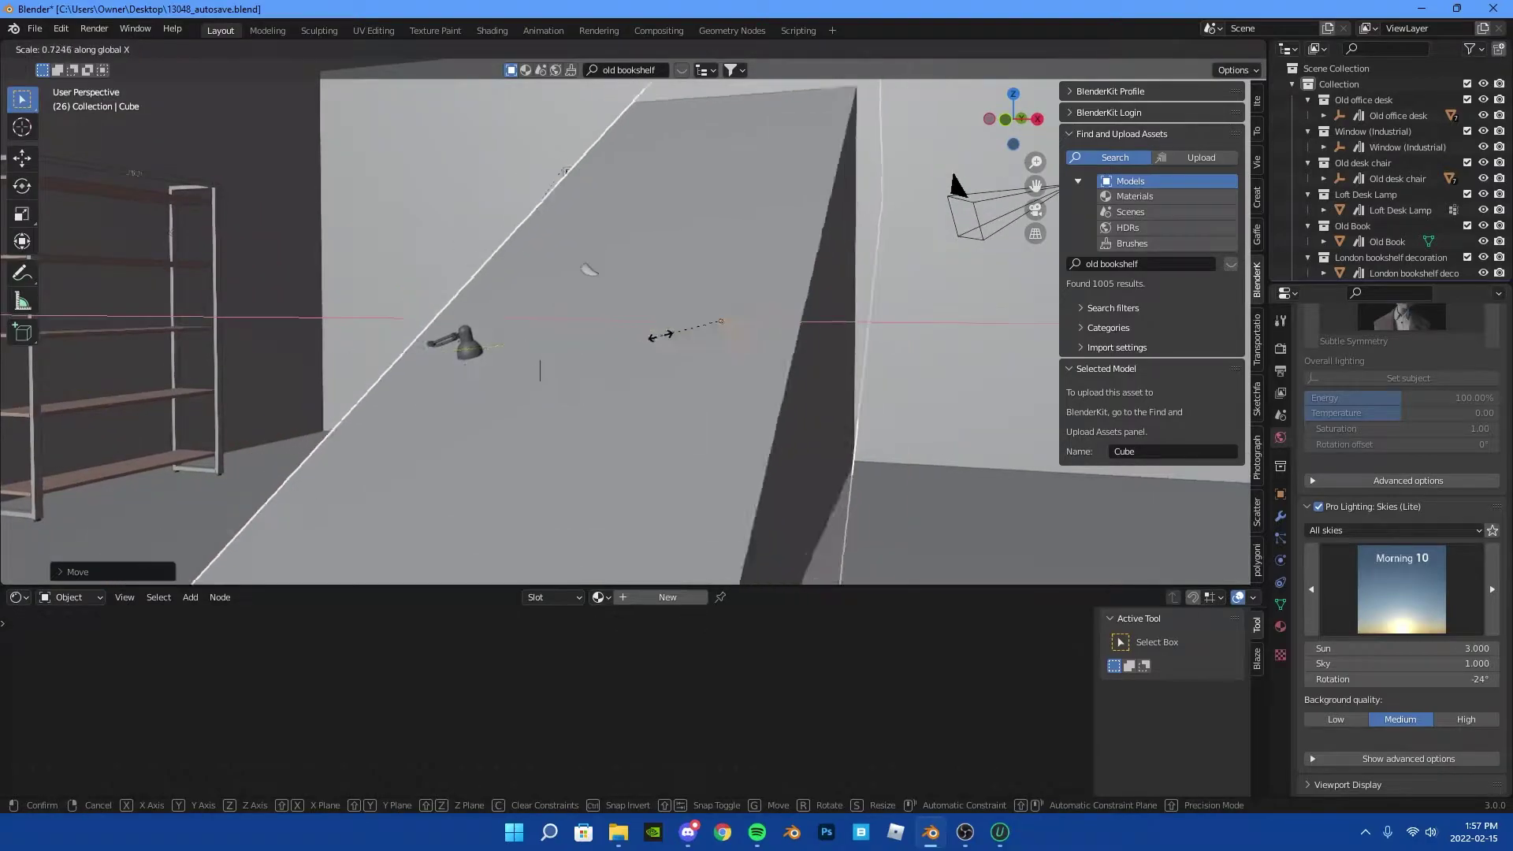
pyautogui.click(633, 320)
pyautogui.press('s')
pyautogui.press('x')
pyautogui.click(407, 322)
pyautogui.press('KP_0')
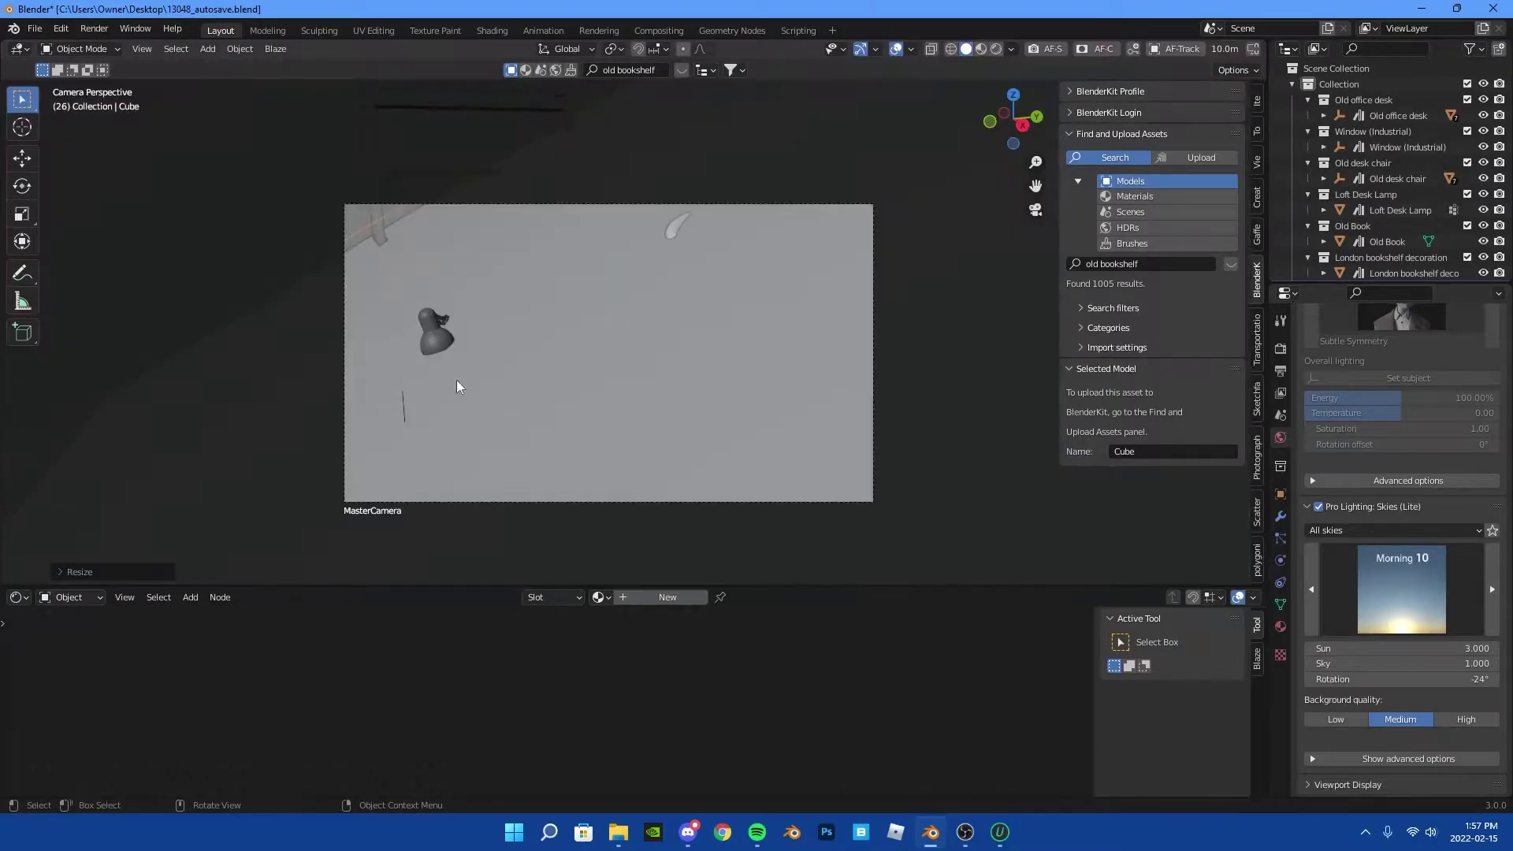
# Give the cube a new material, delete its default shader node, and save the file
pyautogui.click(668, 597)
pyautogui.moveTo(630, 587); pyautogui.dragTo(591, 482)
pyautogui.press('F3')
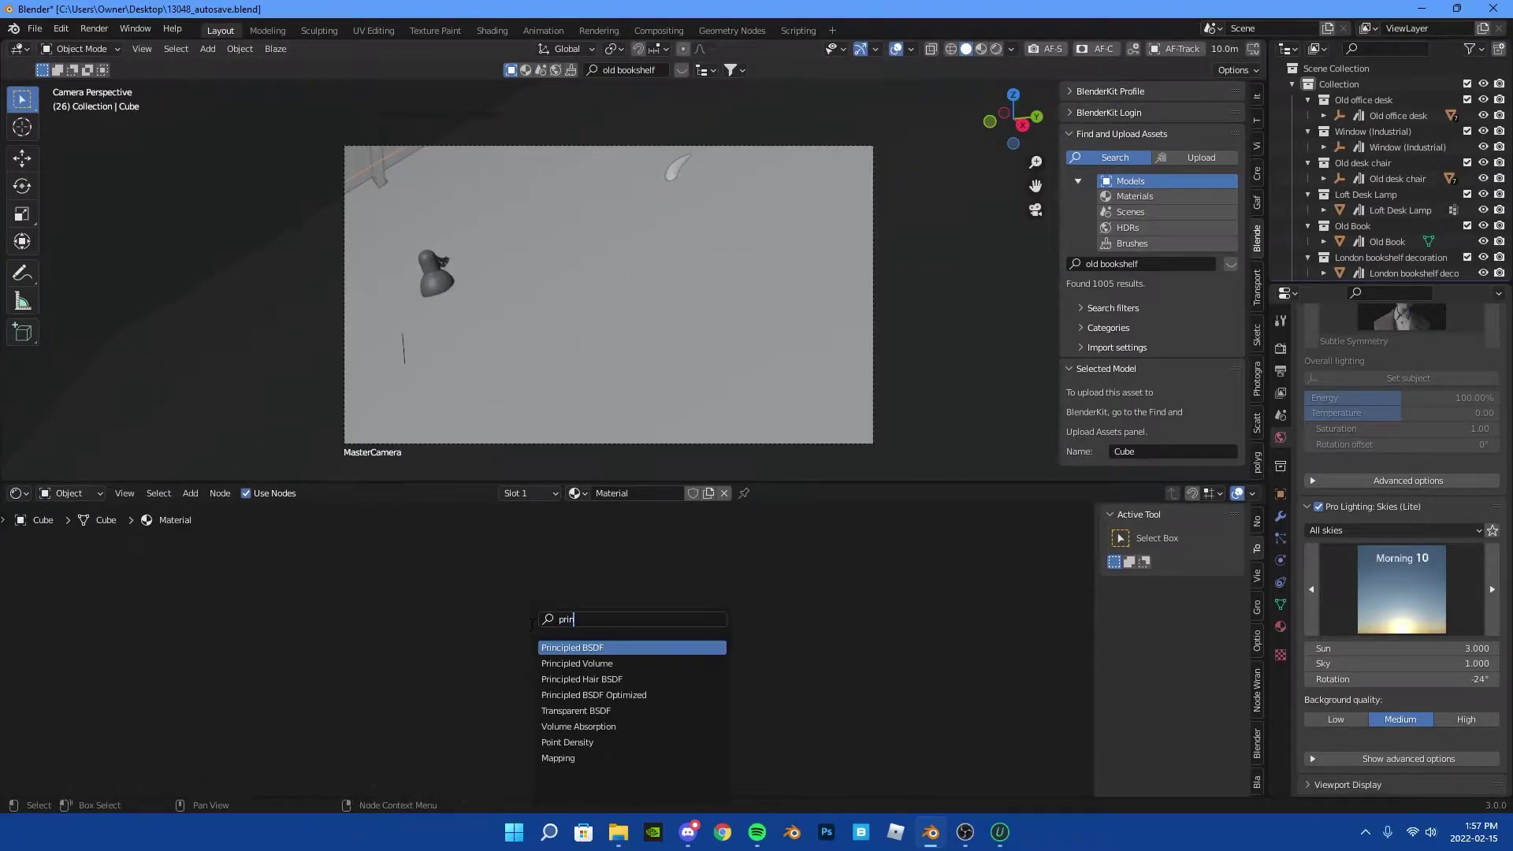
pyautogui.press('Escape')
pyautogui.press('Home')
pyautogui.press('Delete')
pyautogui.click(35, 29)
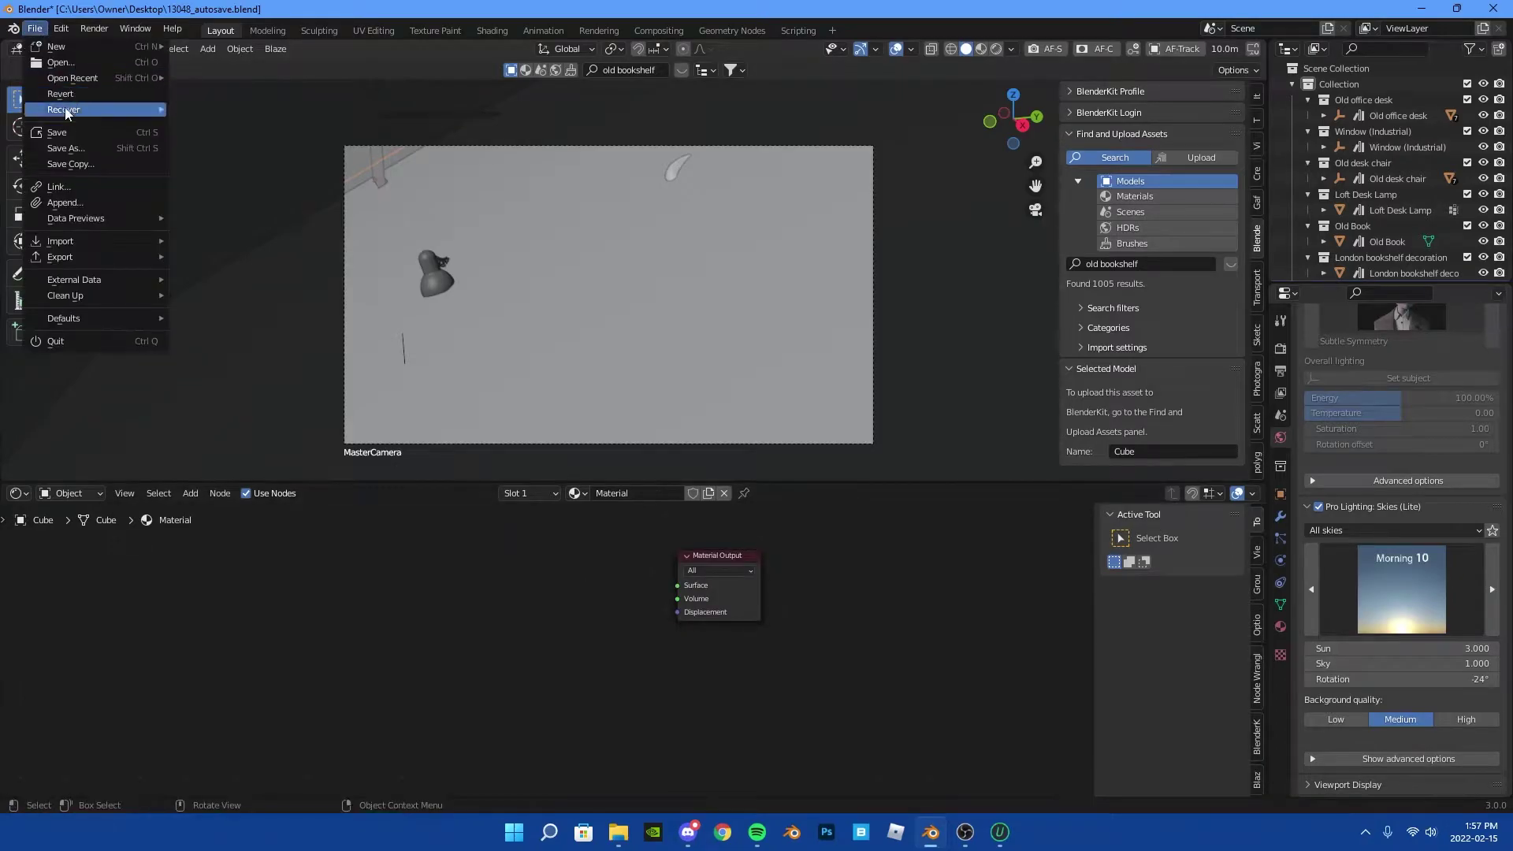
pyautogui.click(55, 138)
# Add a Principled Volume to the cube with Density 0.005 and Anisotropy 0.936
pyautogui.click(996, 49)
pyautogui.scroll(2, 645, 611)
pyautogui.press('F3')
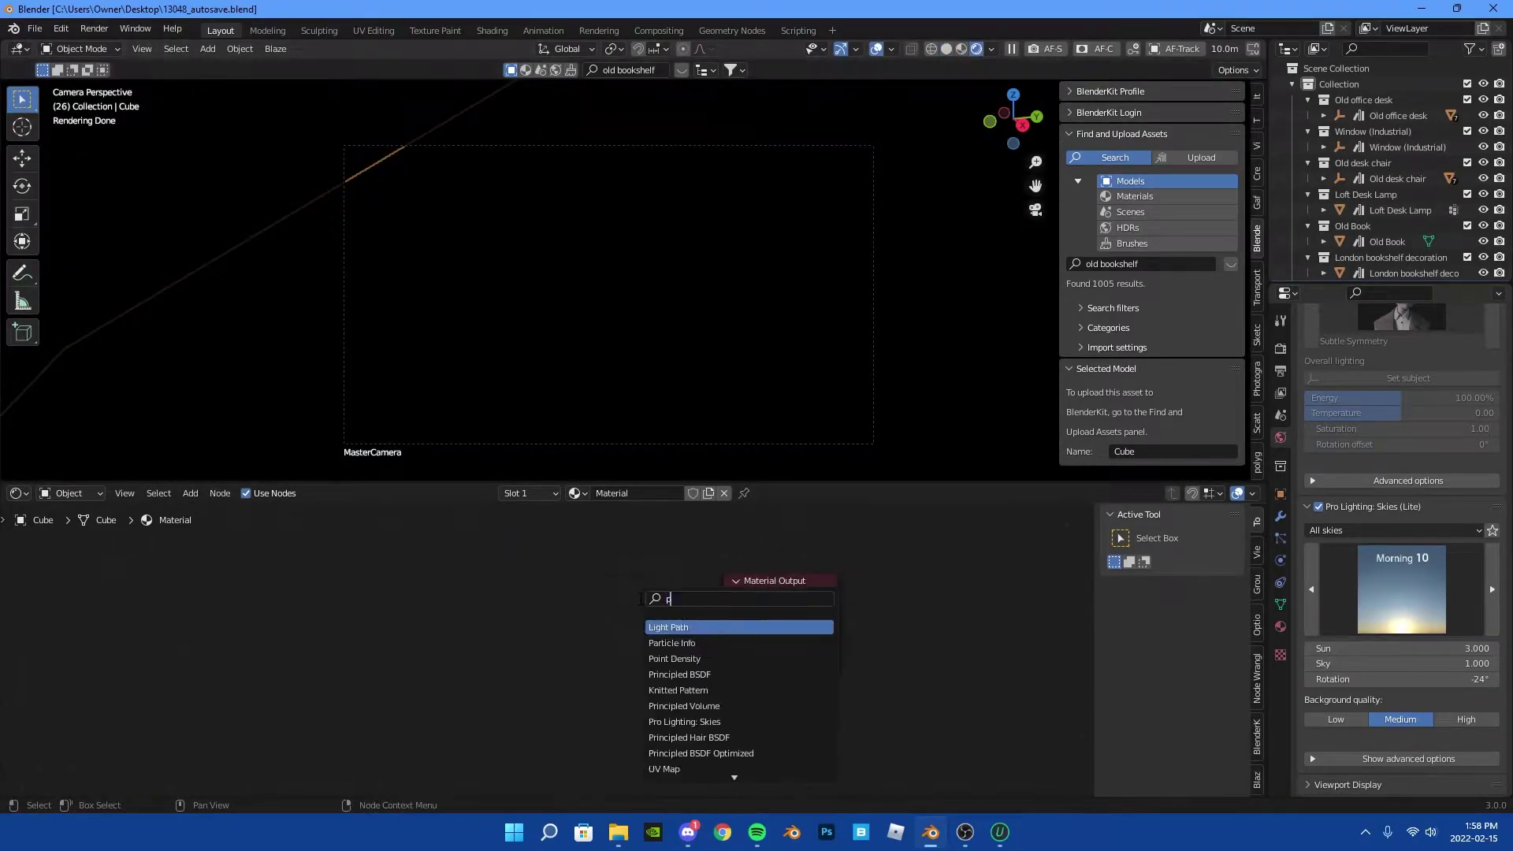
pyautogui.write('principled volu')
pyautogui.press('Return')
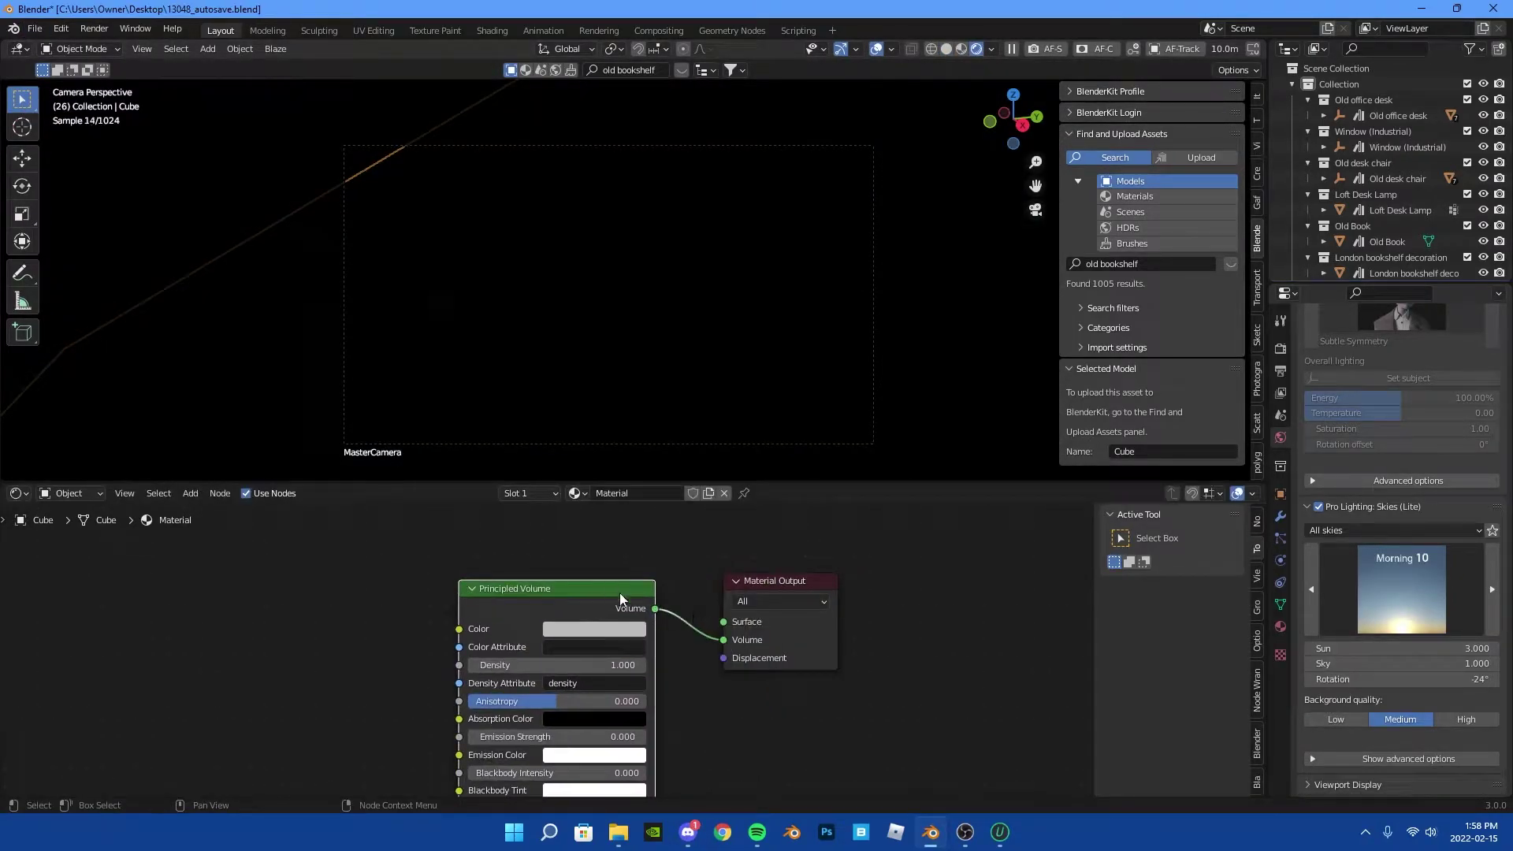
pyautogui.click(692, 523)
pyautogui.click(669, 589)
pyautogui.write('5')
pyautogui.press('Return')
pyautogui.moveTo(670, 626); pyautogui.dragTo(737, 631)
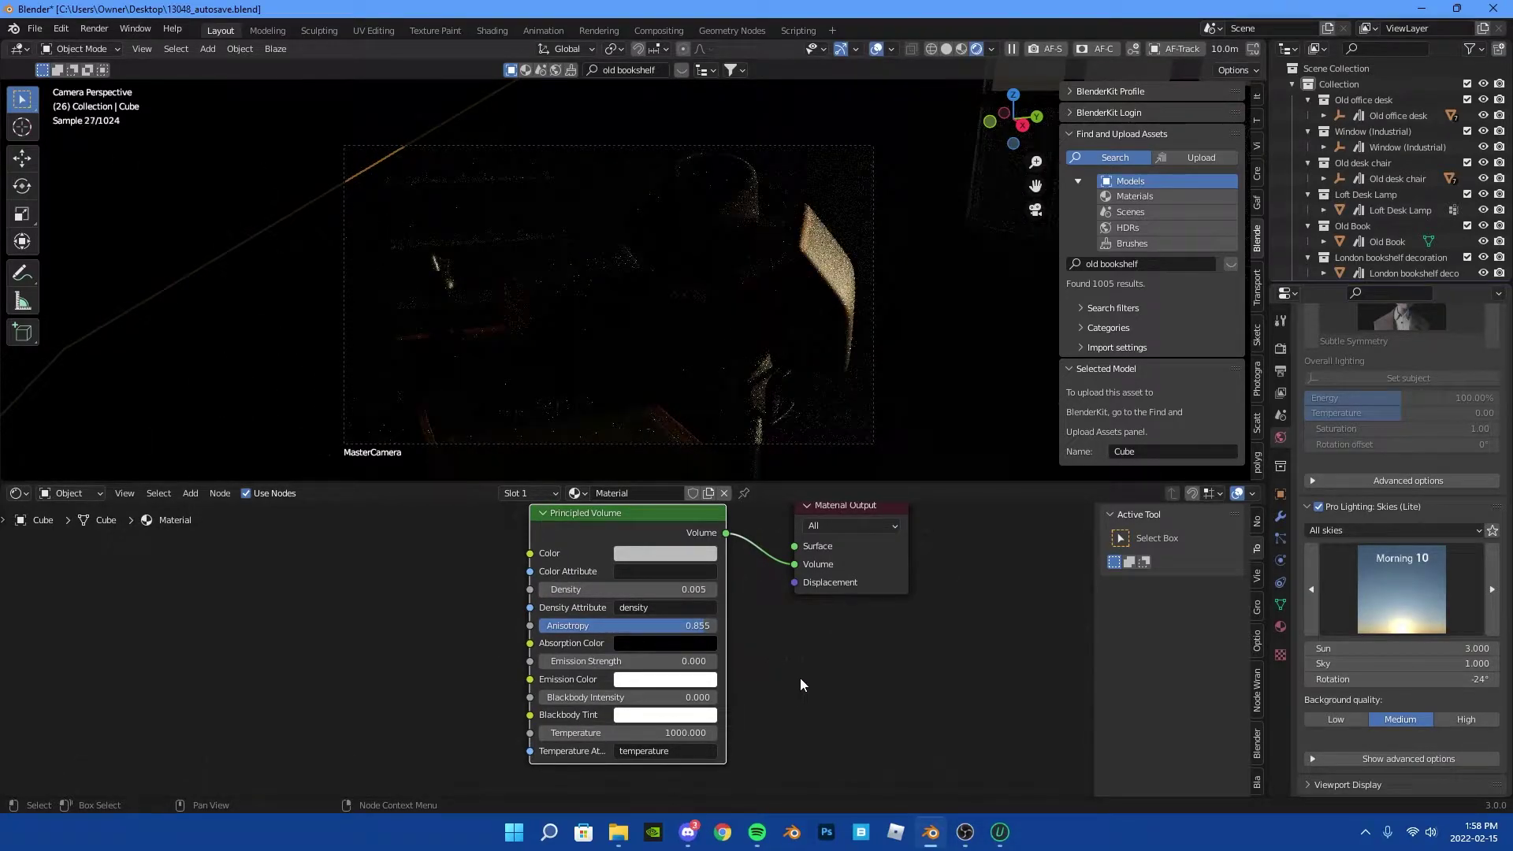
pyautogui.moveTo(709, 626); pyautogui.dragTo(749, 623)
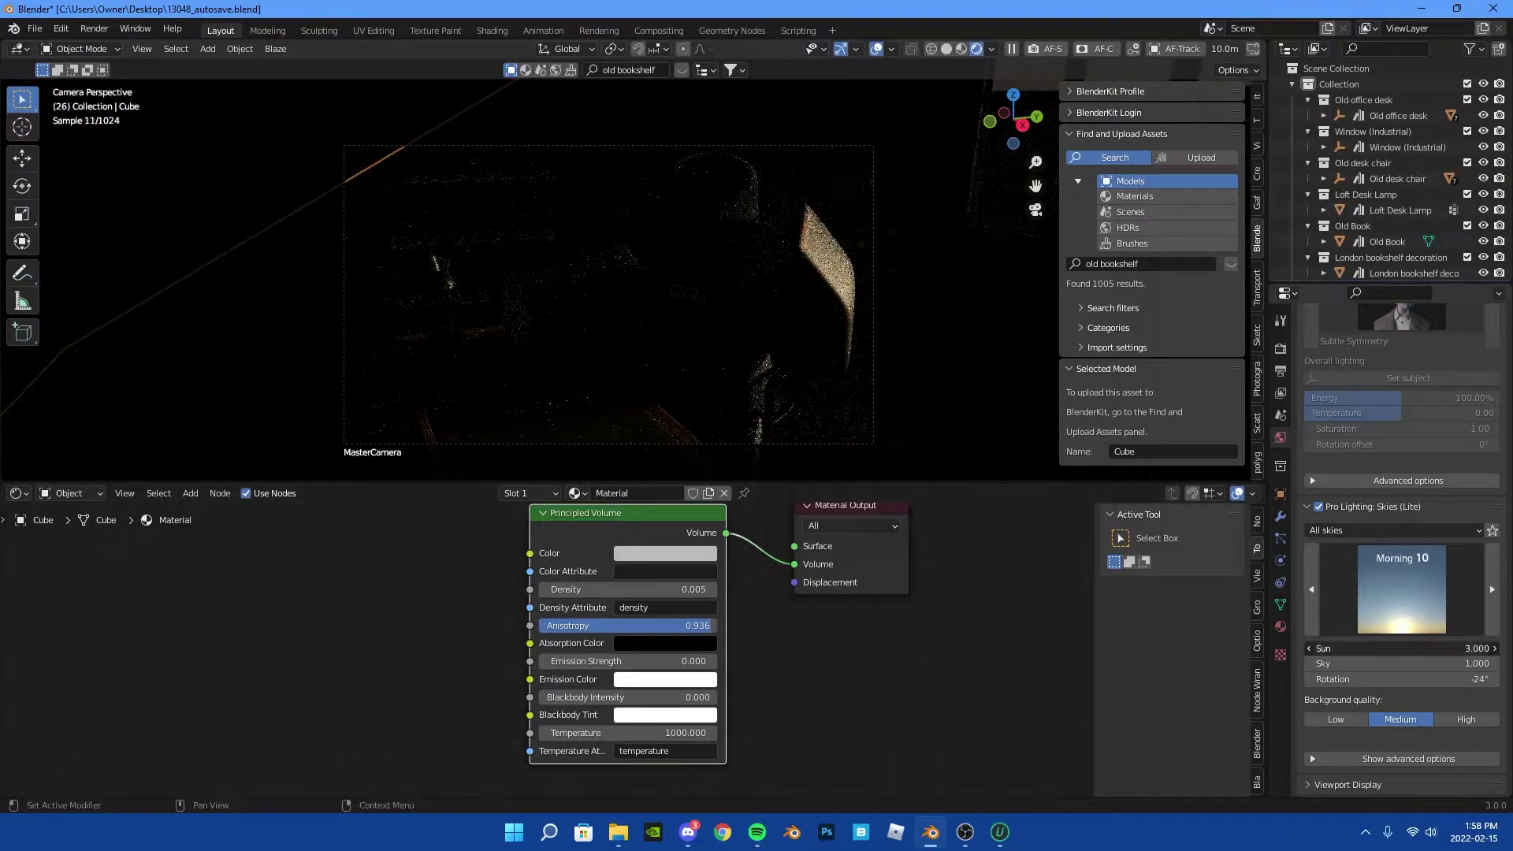
# Boost the sky's sun strength and cap render Max Samples at 500
pyautogui.moveTo(1403, 648)
pyautogui.mouseDown()
pyautogui.moveTo(1465, 648)
pyautogui.moveTo(1340, 647)
pyautogui.mouseUp()
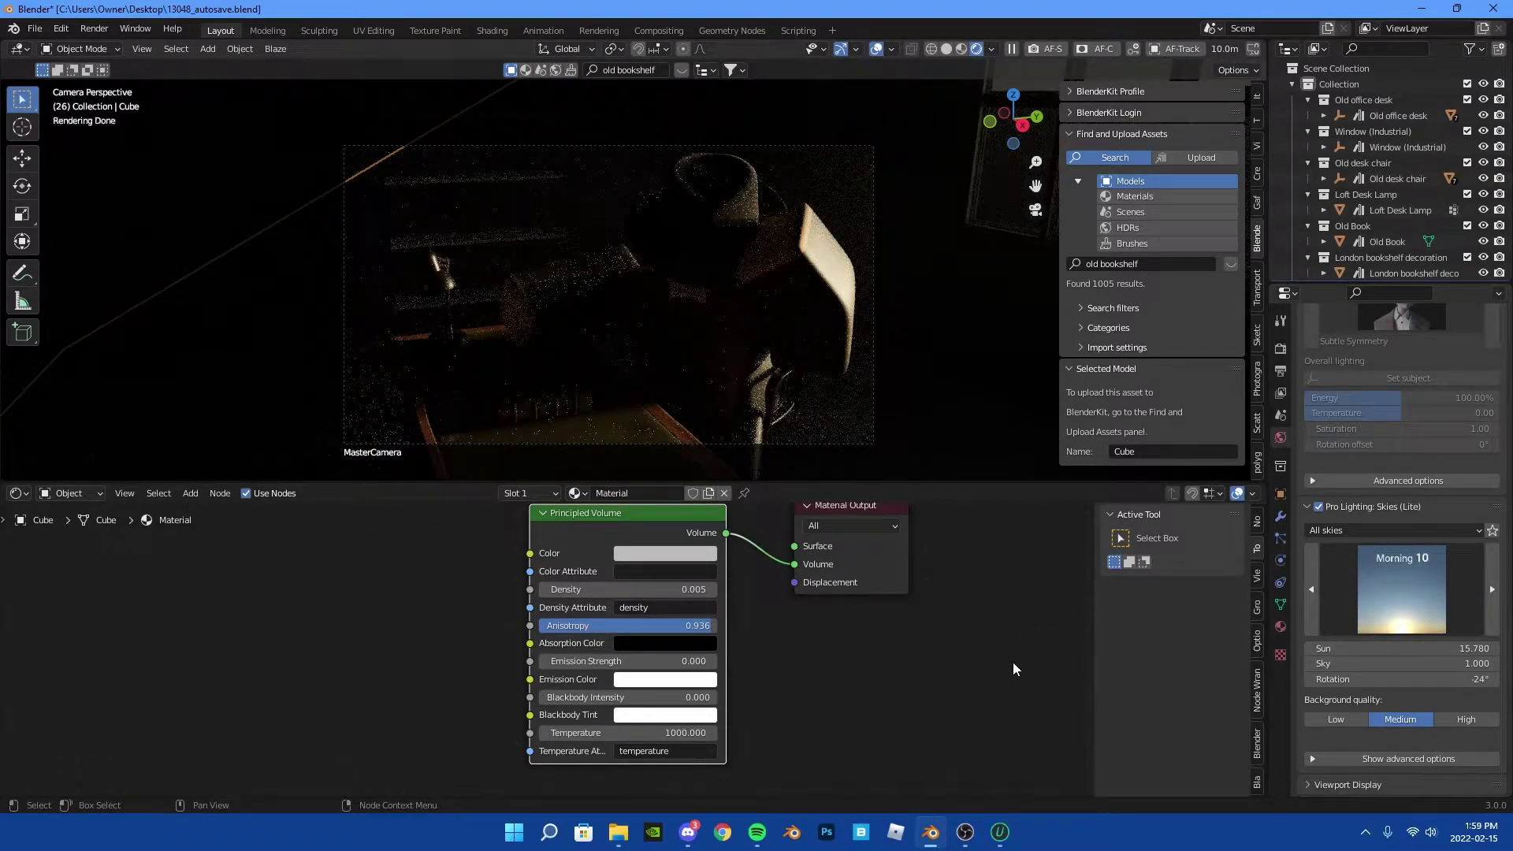
pyautogui.click(966, 49)
pyautogui.click(1280, 348)
pyautogui.click(1442, 476)
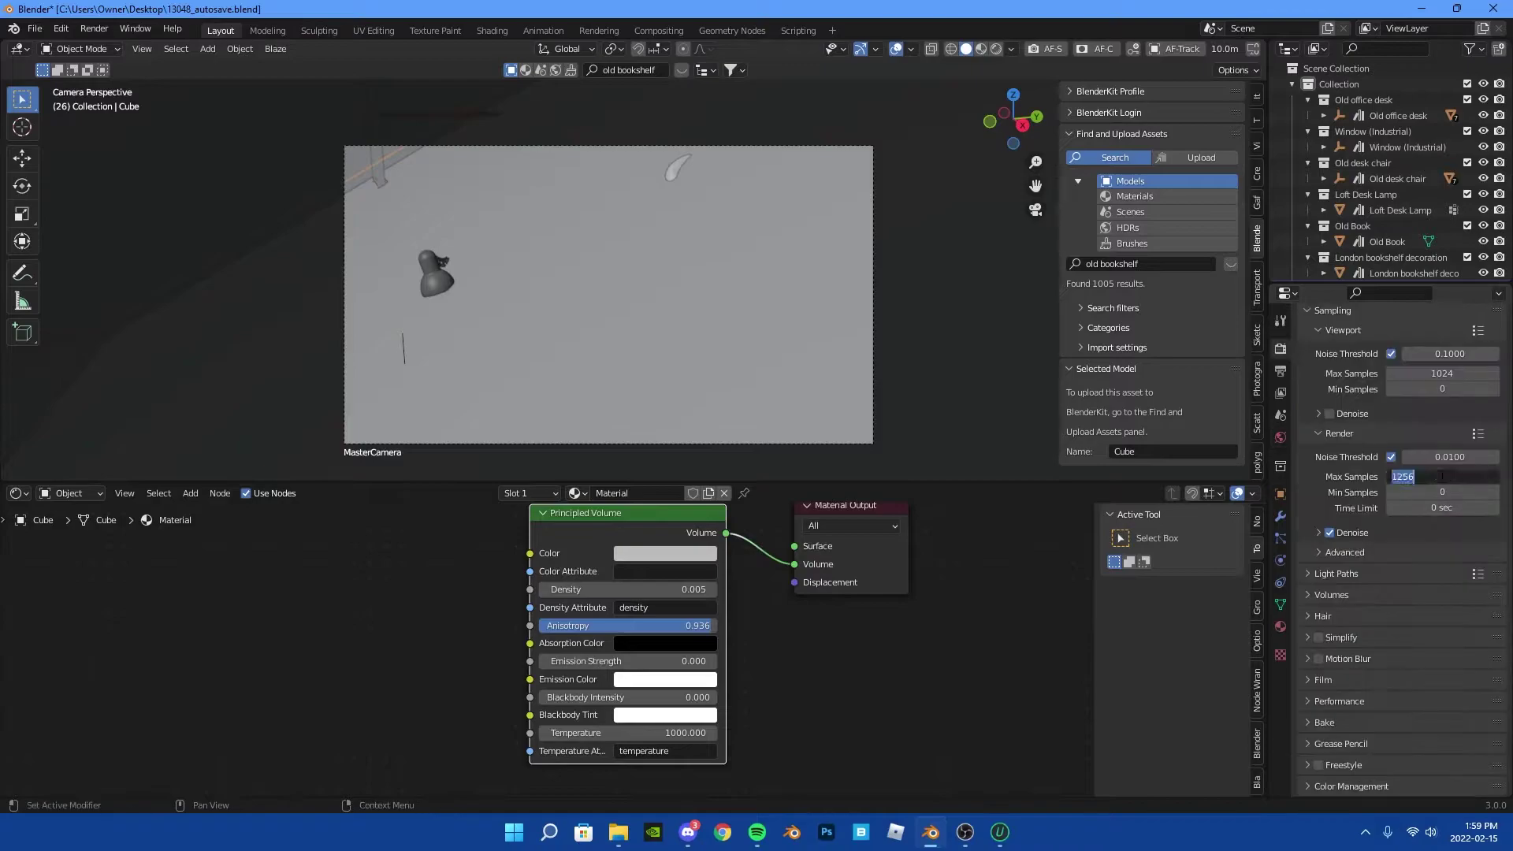
pyautogui.click(996, 48)
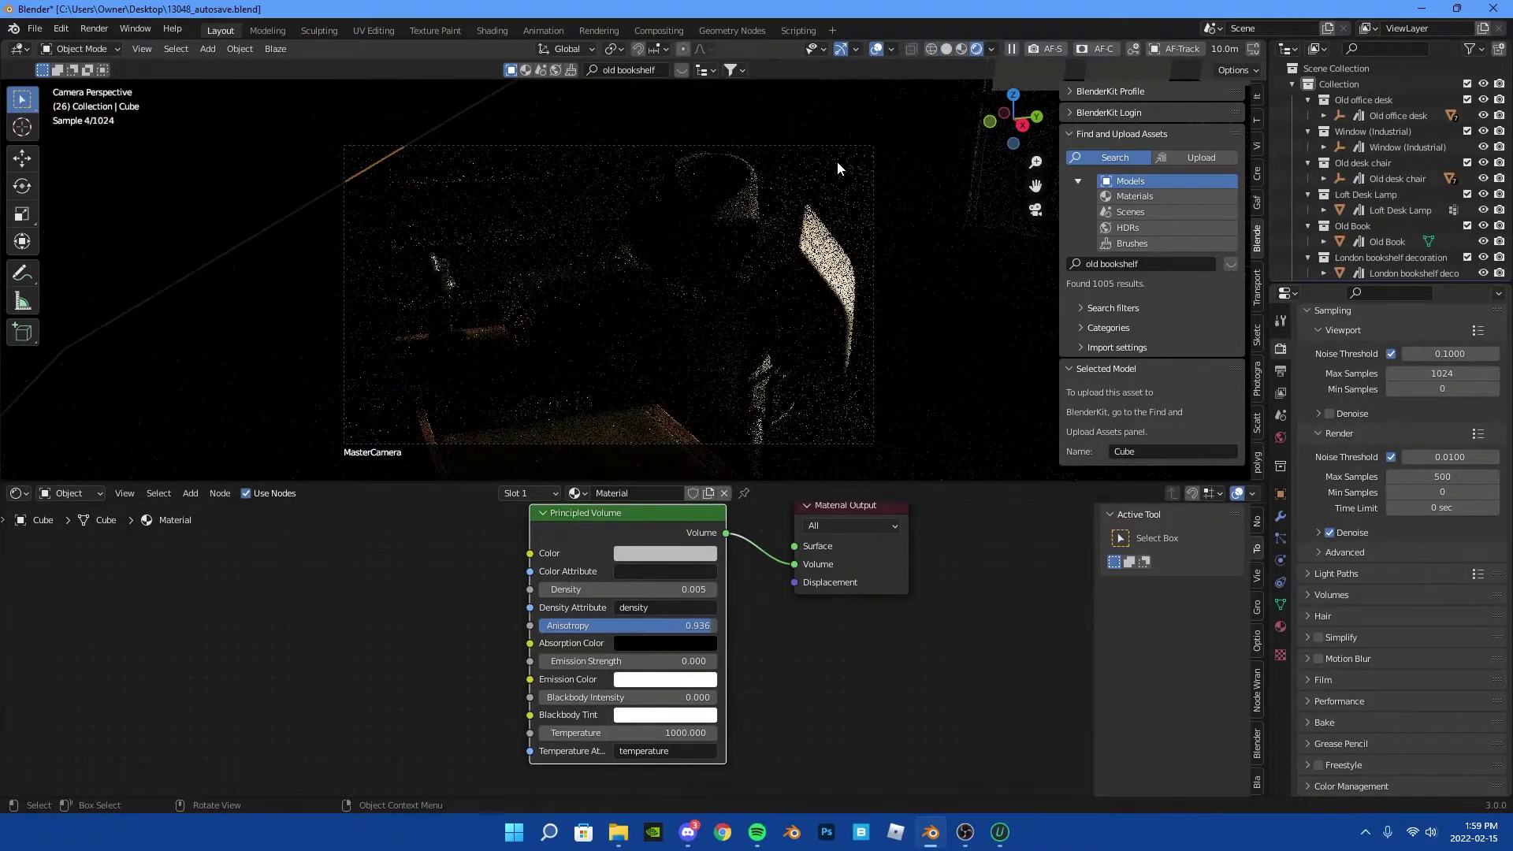
pyautogui.click(966, 48)
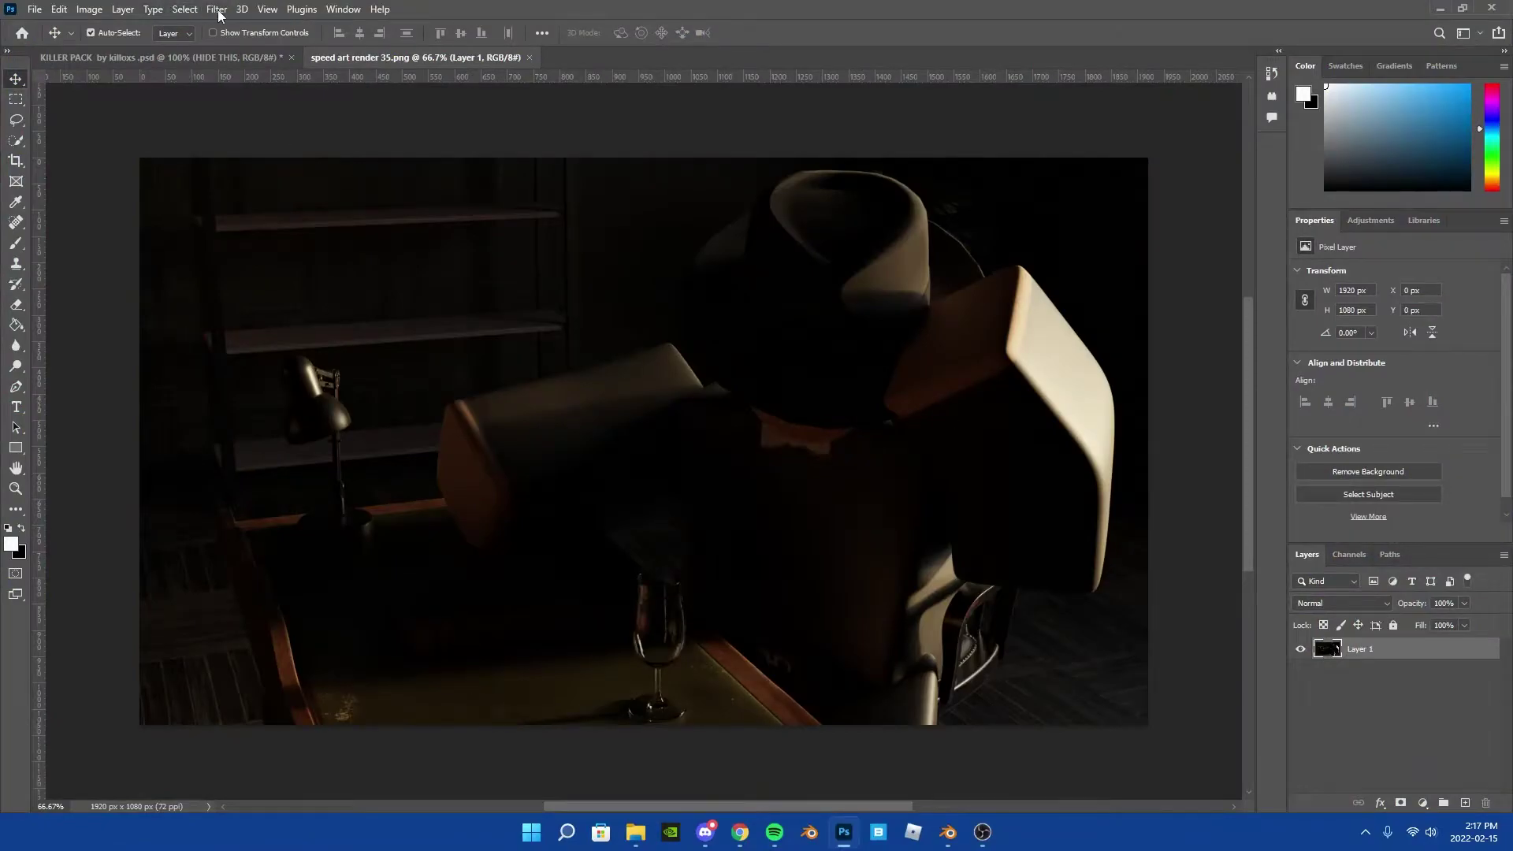
# Apply a Camera Raw grade: exposure +0.40, contrast +10, texture +13, clarity +14, vibrance -7
pyautogui.click(219, 13)
pyautogui.click(234, 131)
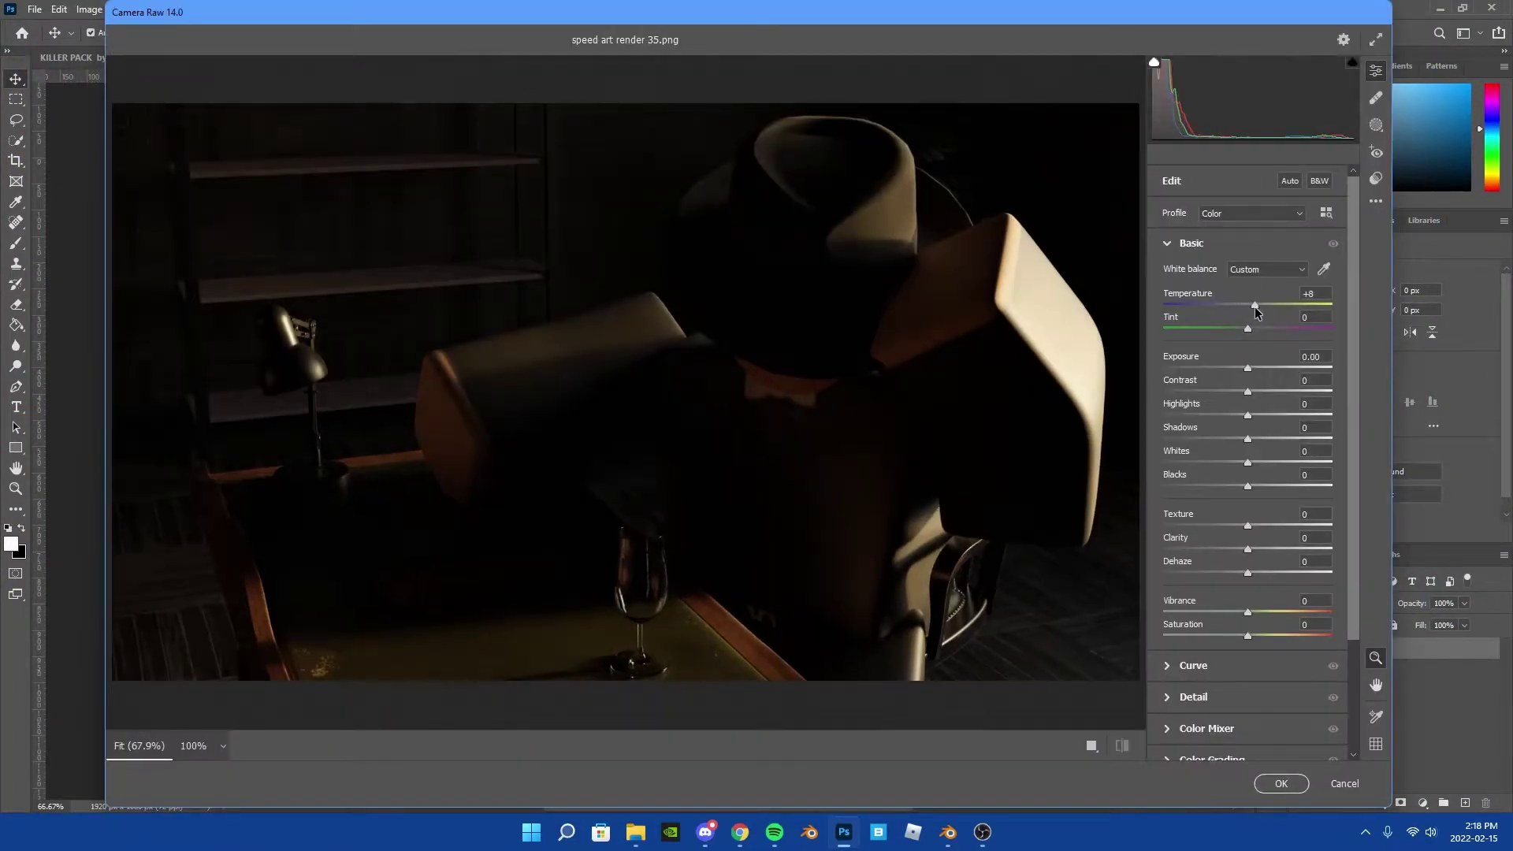
pyautogui.moveTo(1247, 368); pyautogui.dragTo(1253, 429)
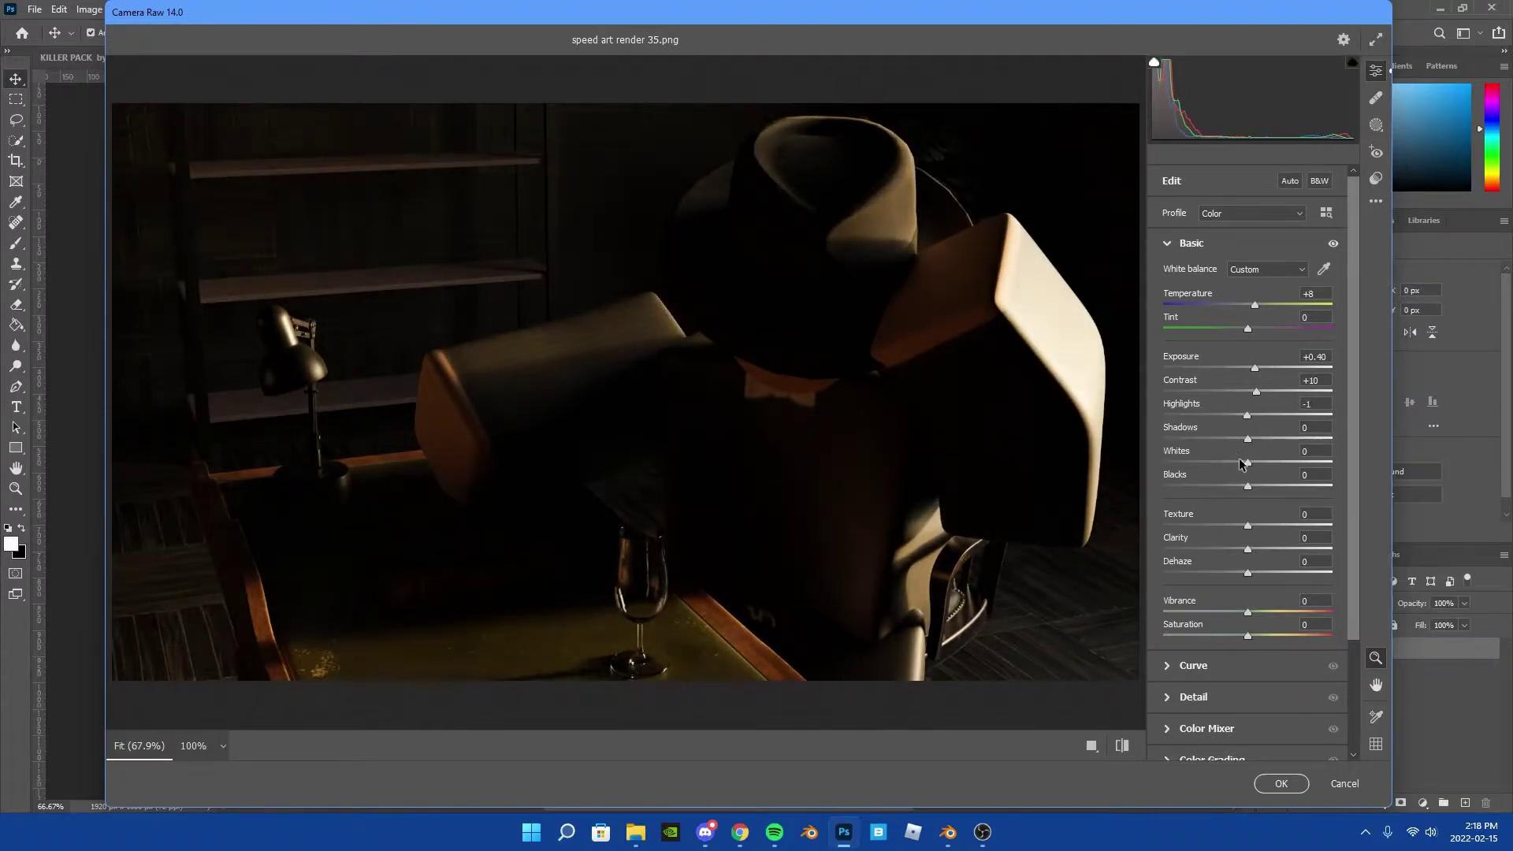
pyautogui.write('13')
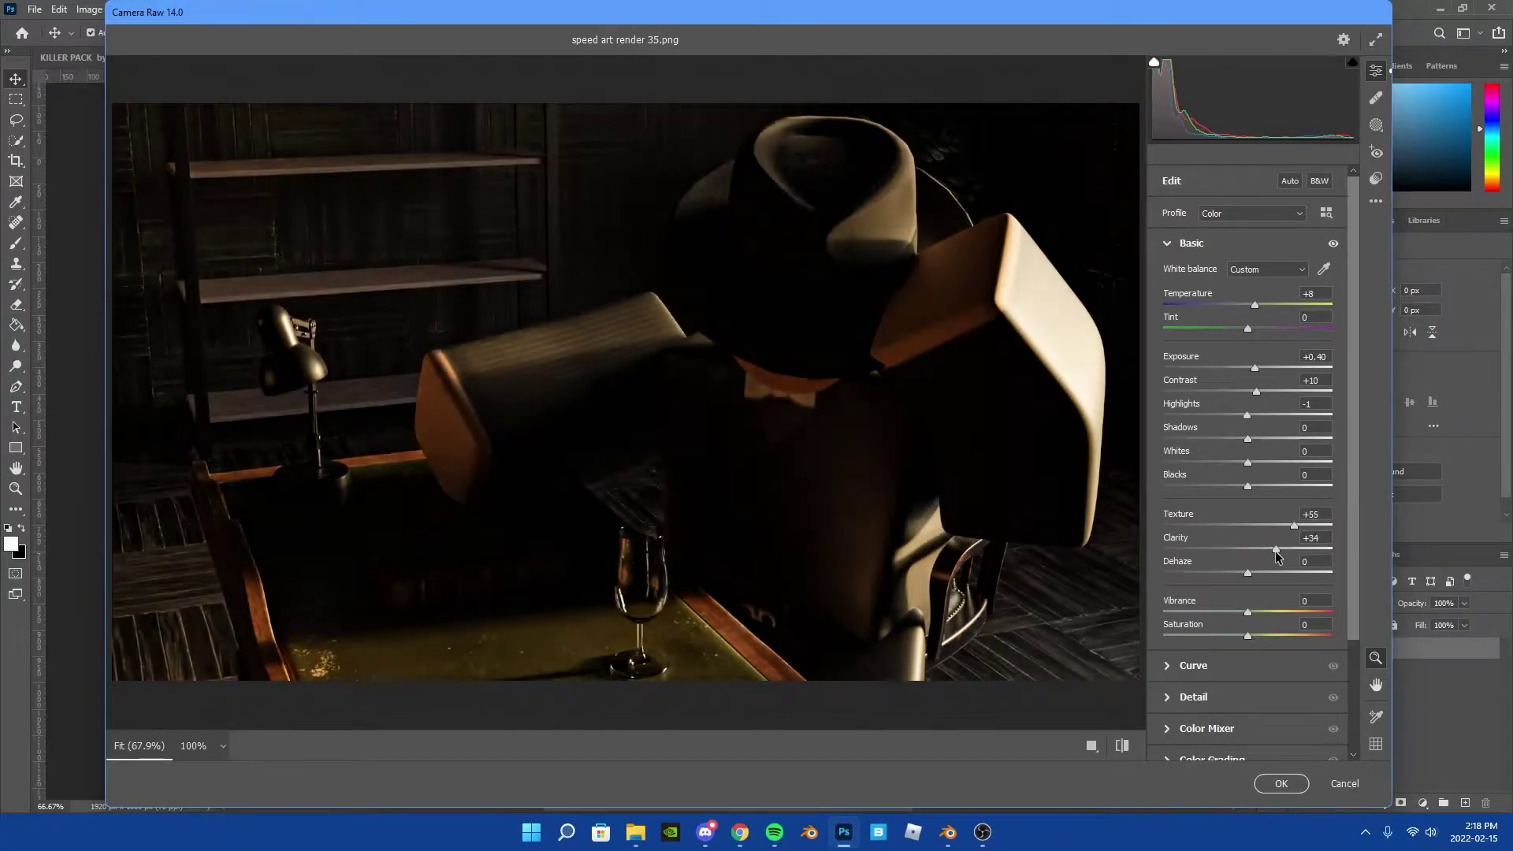
pyautogui.moveTo(1254, 555); pyautogui.dragTo(1261, 560)
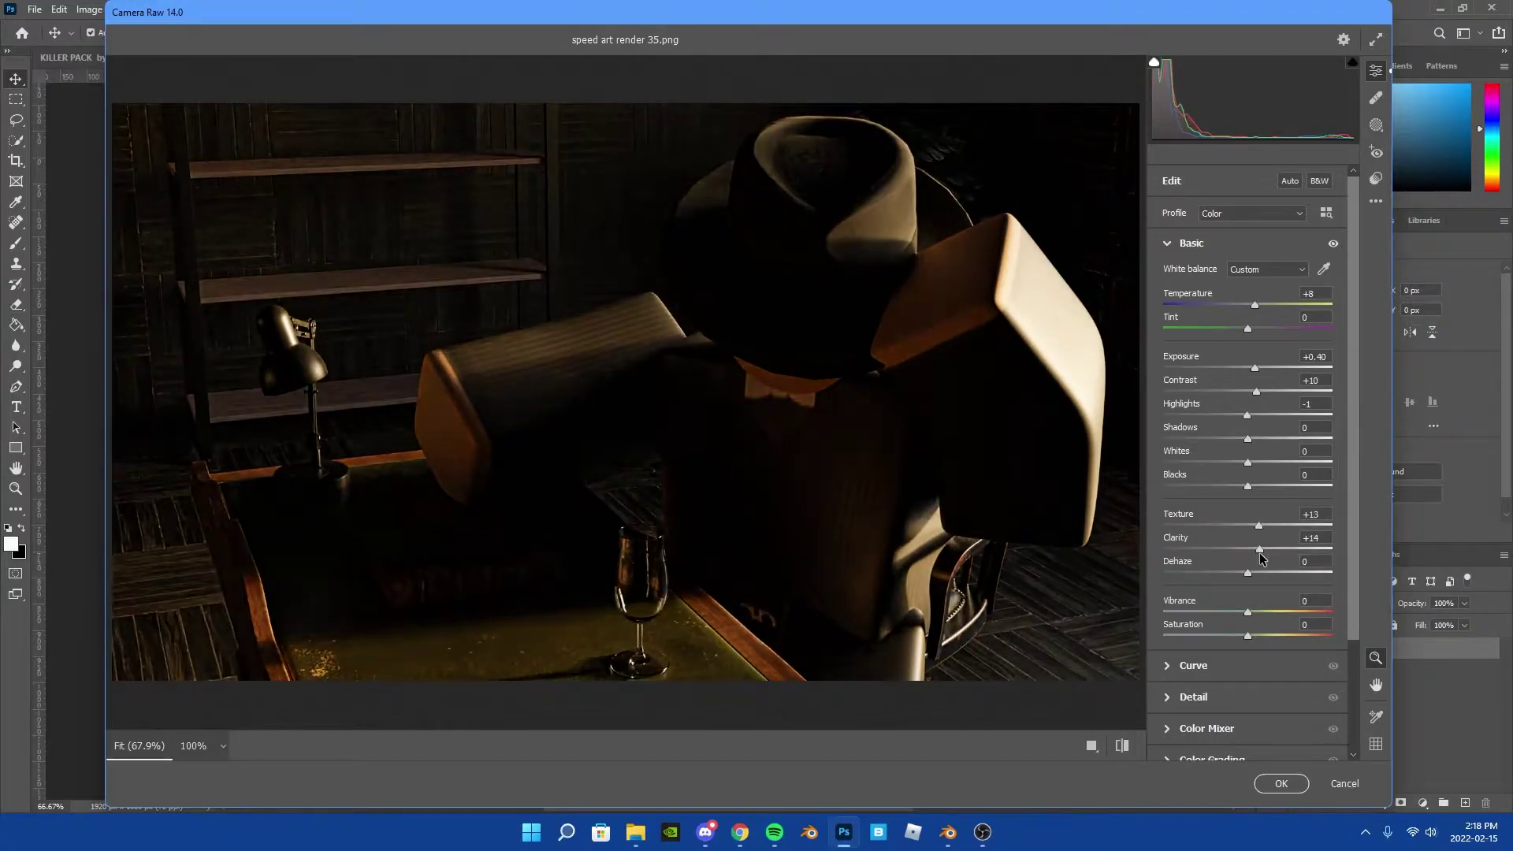
pyautogui.moveTo(1269, 616); pyautogui.dragTo(1205, 623)
pyautogui.click(1281, 784)
pyautogui.click(217, 9)
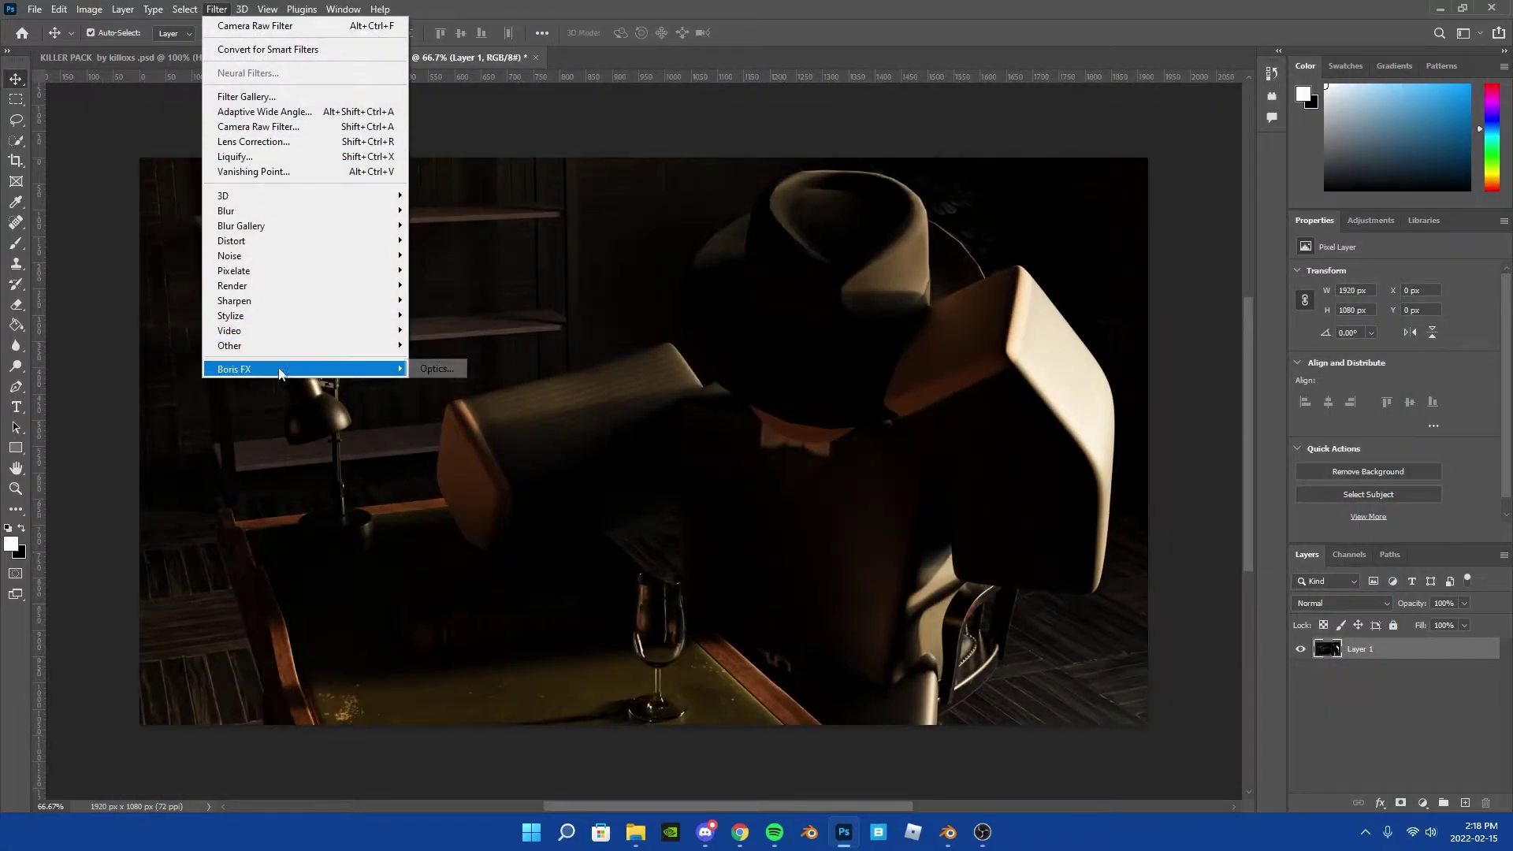
# Launch Boris FX Optics on the render and apply the Color > Low Contrast filter
pyautogui.click(436, 368)
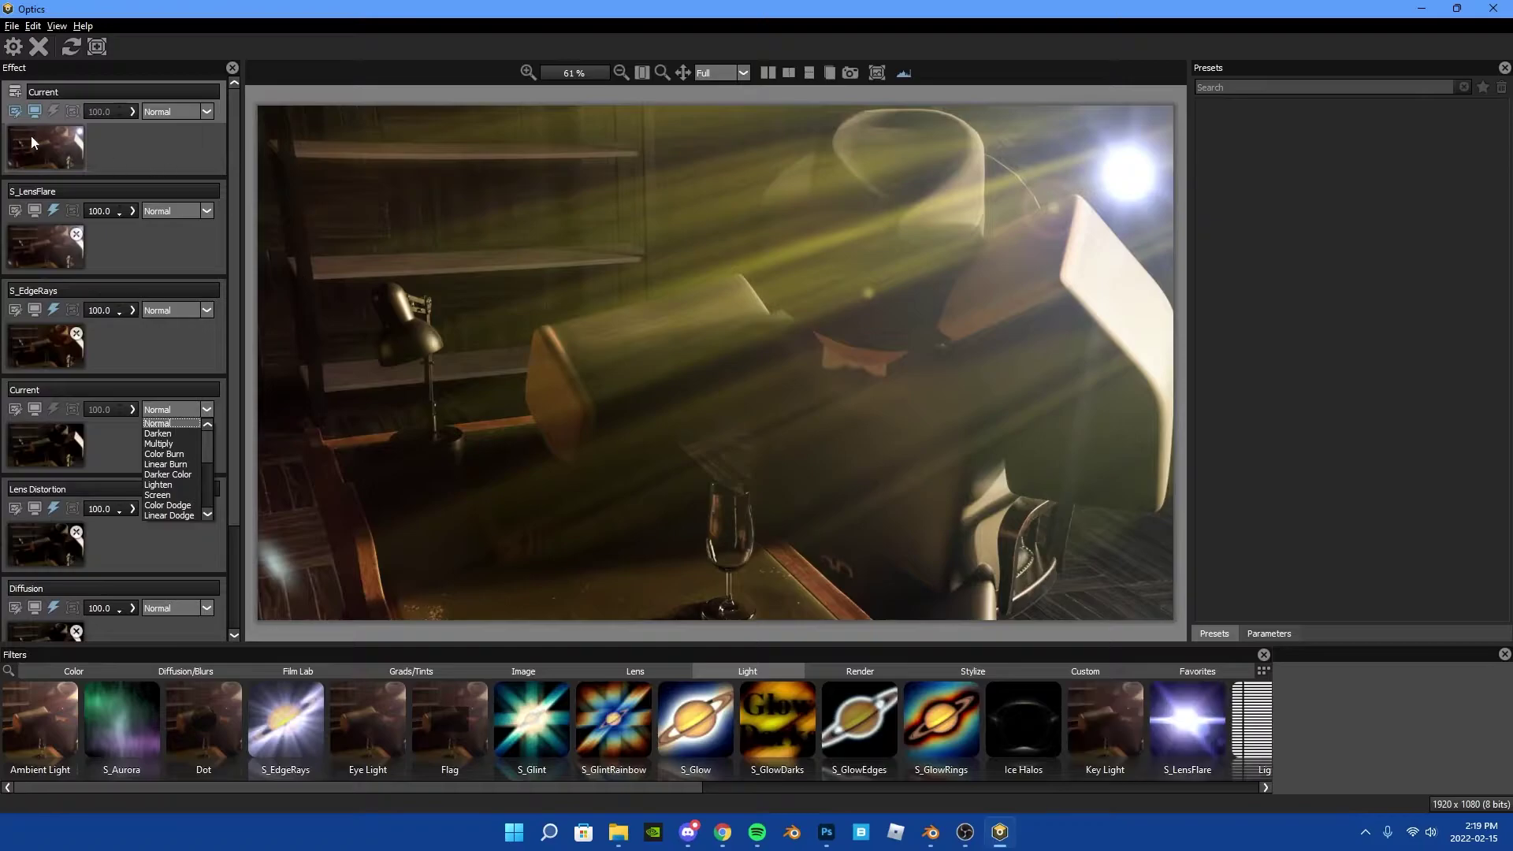
pyautogui.click(73, 49)
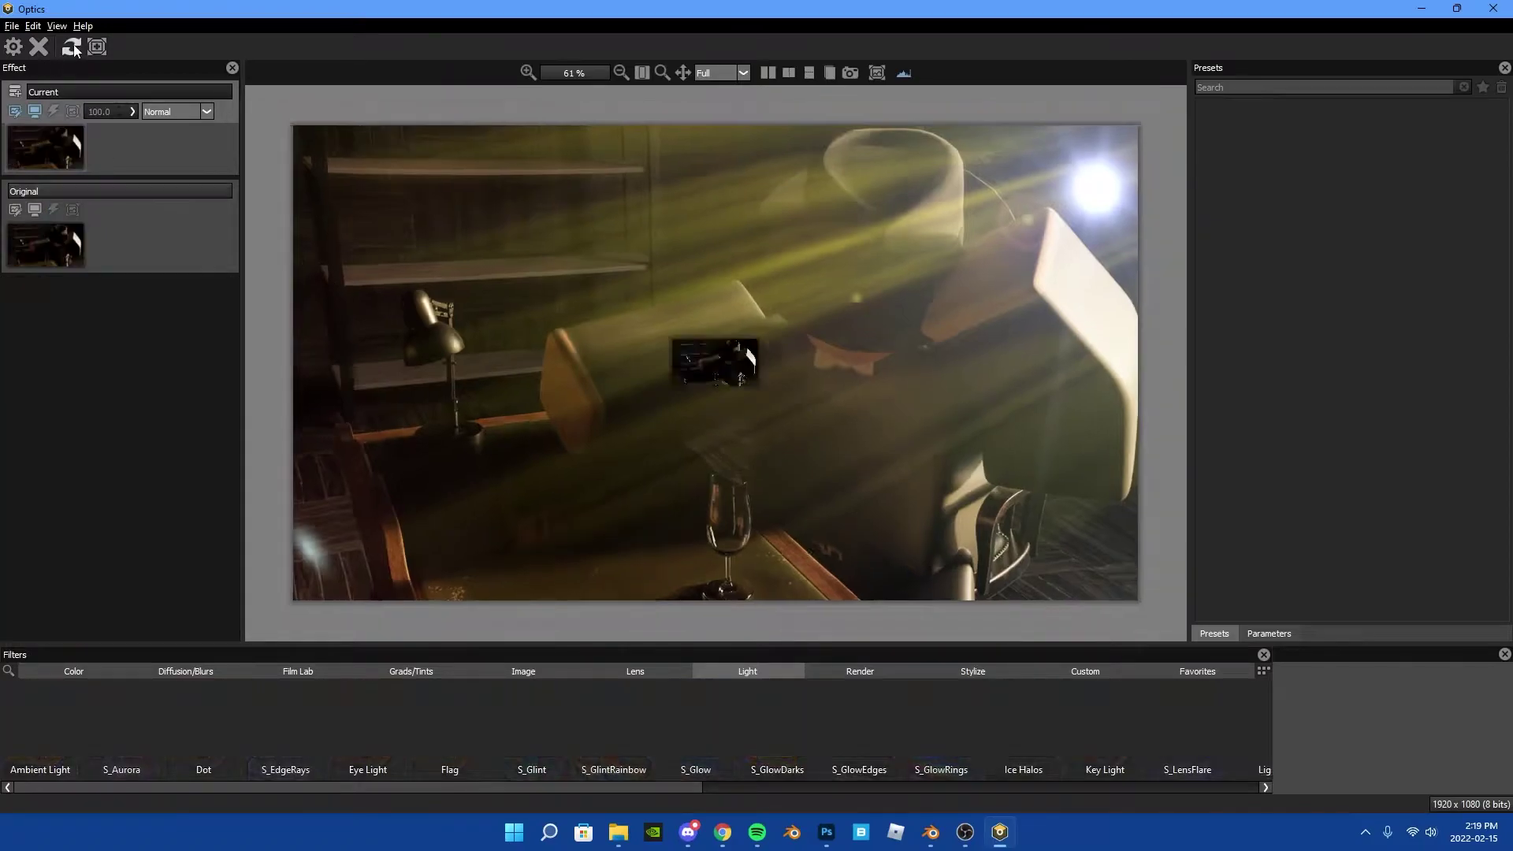
pyautogui.click(67, 729)
pyautogui.click(74, 671)
pyautogui.click(50, 733)
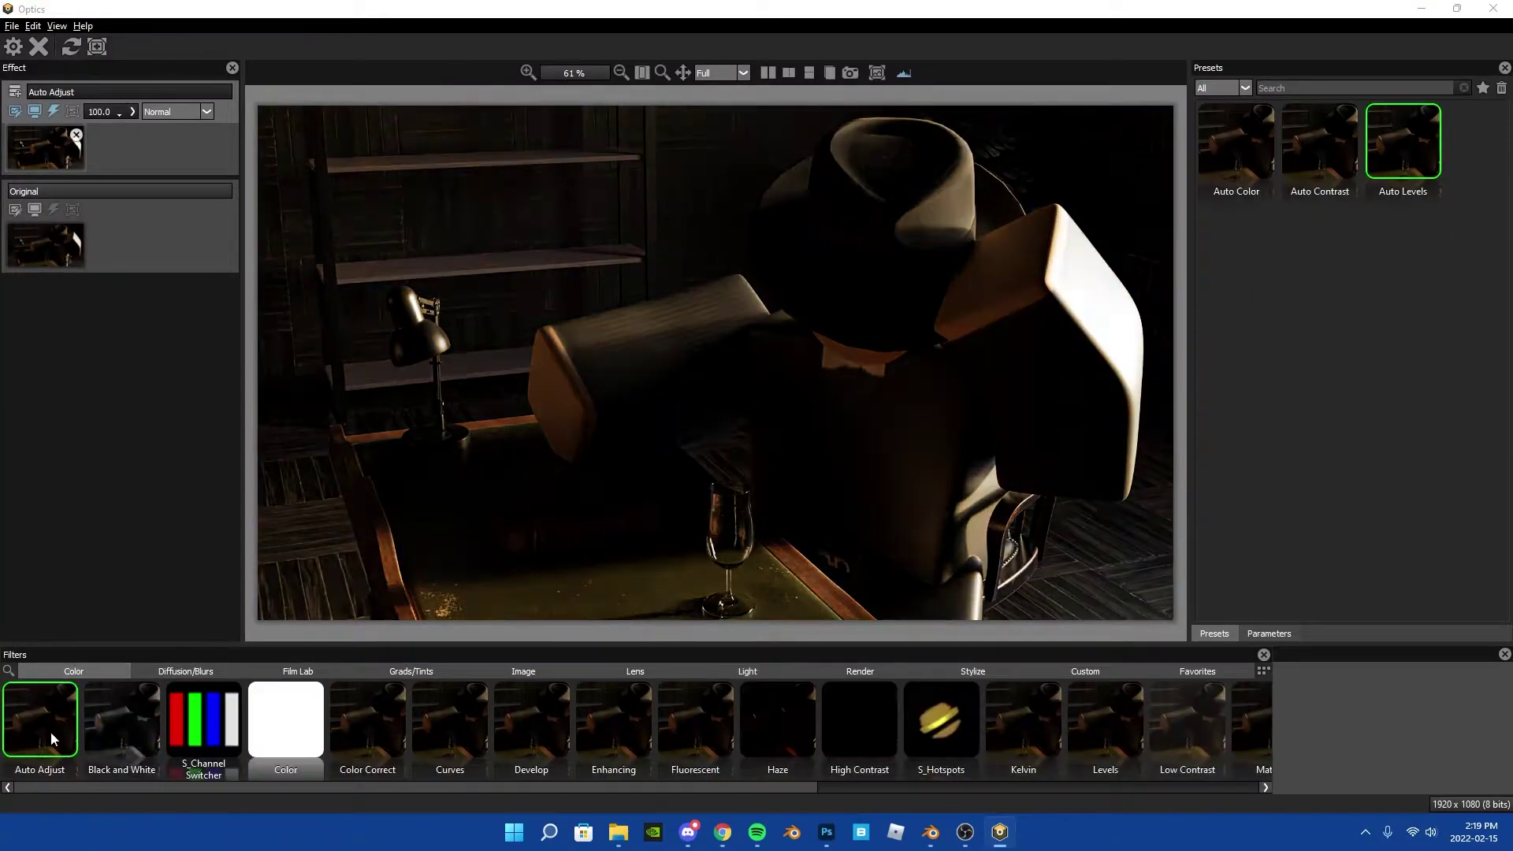
pyautogui.scroll(-5, 473, 741)
pyautogui.click(498, 726)
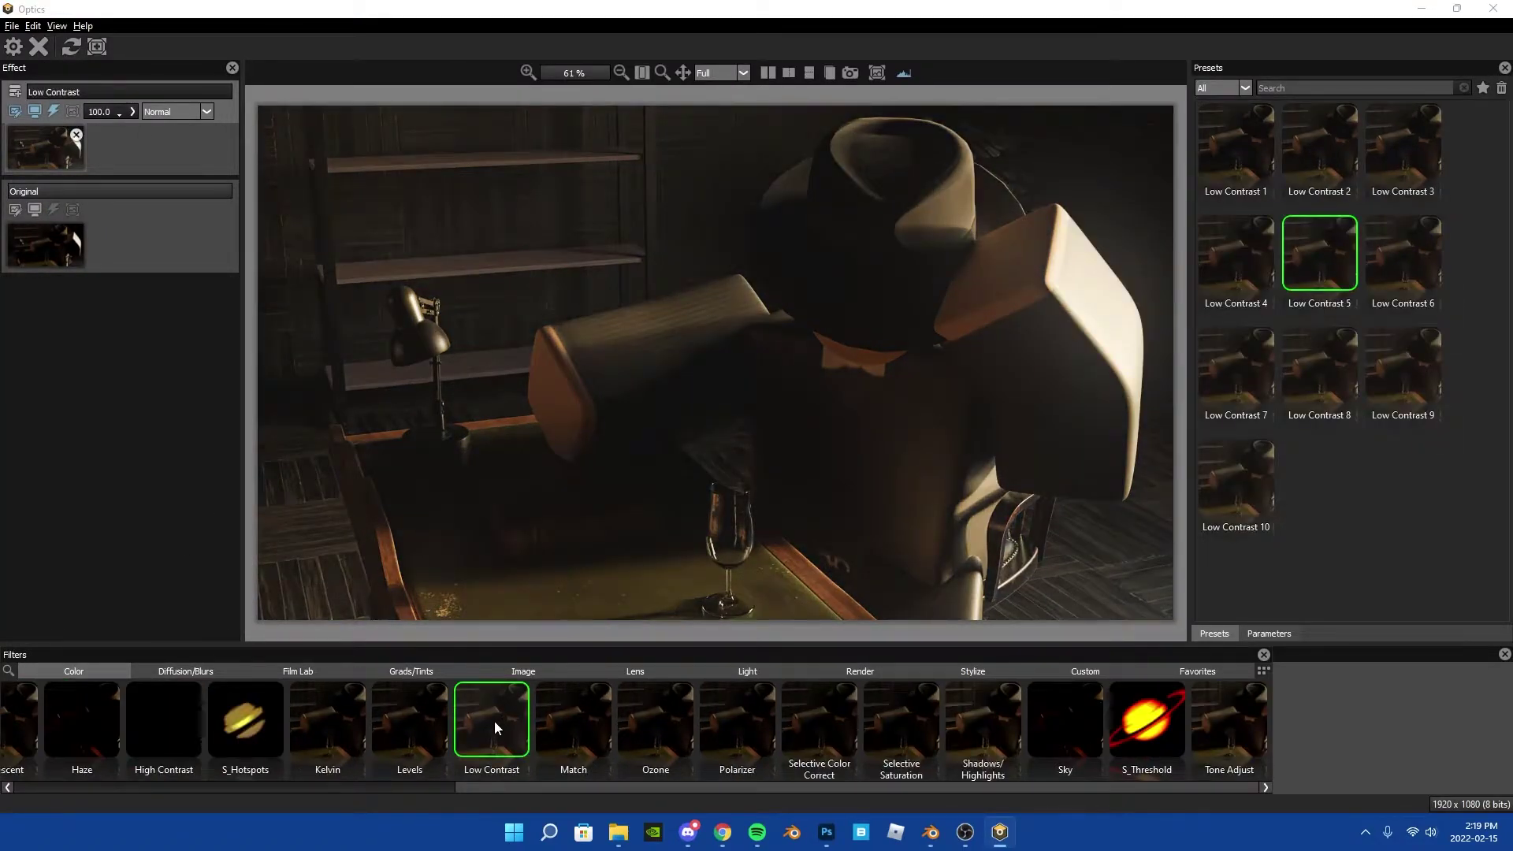
# Add a Diffusion layer with a texture preset and a Detail layer with Sharpen 1
pyautogui.click(14, 91)
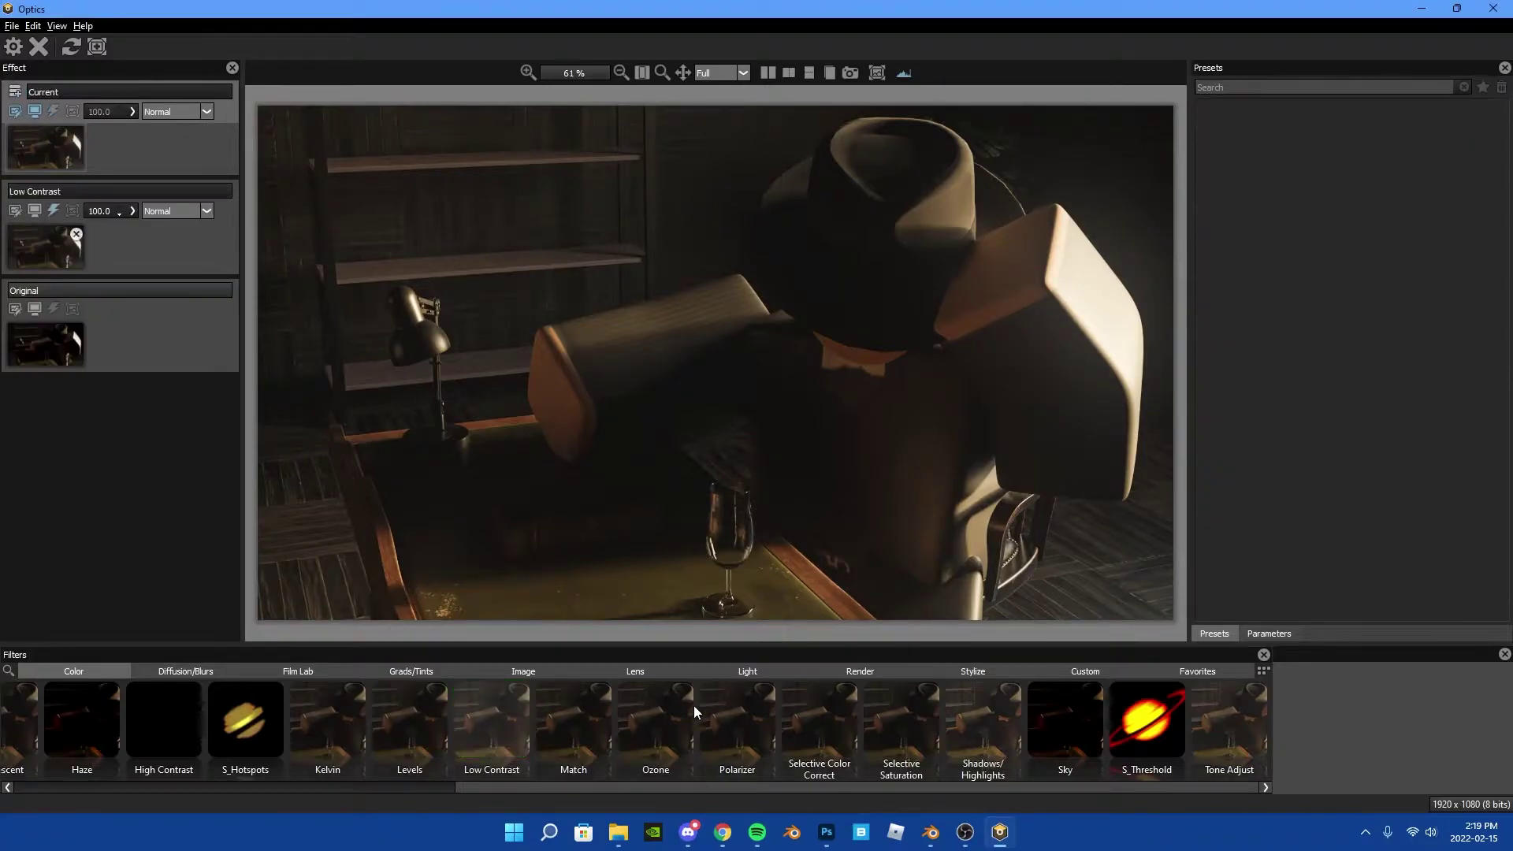
pyautogui.click(185, 670)
pyautogui.scroll(3, 473, 733)
pyautogui.click(695, 718)
pyautogui.click(1407, 292)
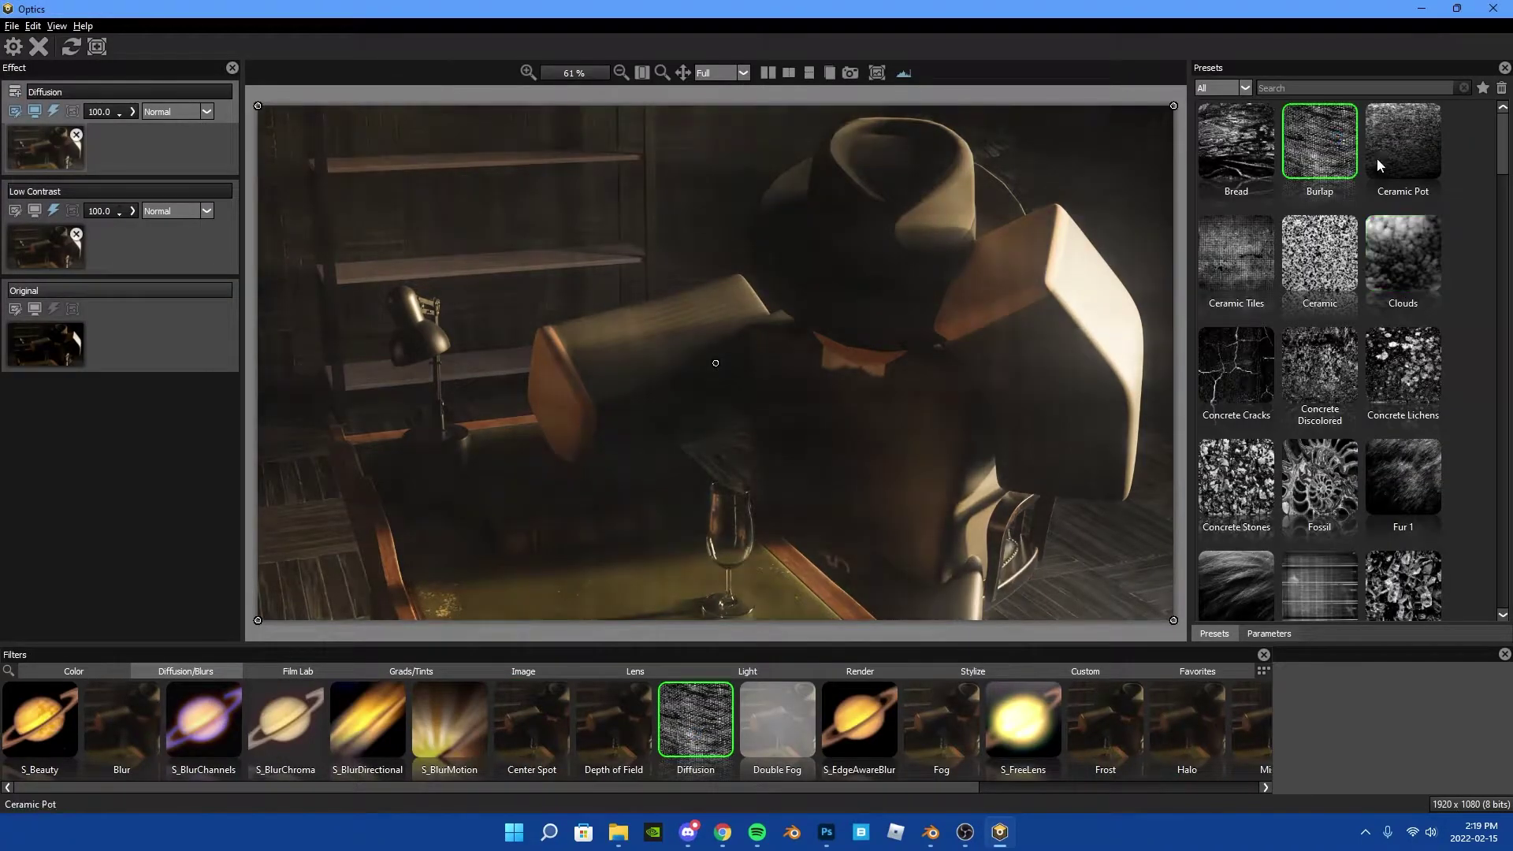
pyautogui.click(14, 92)
pyautogui.click(388, 676)
pyautogui.click(524, 671)
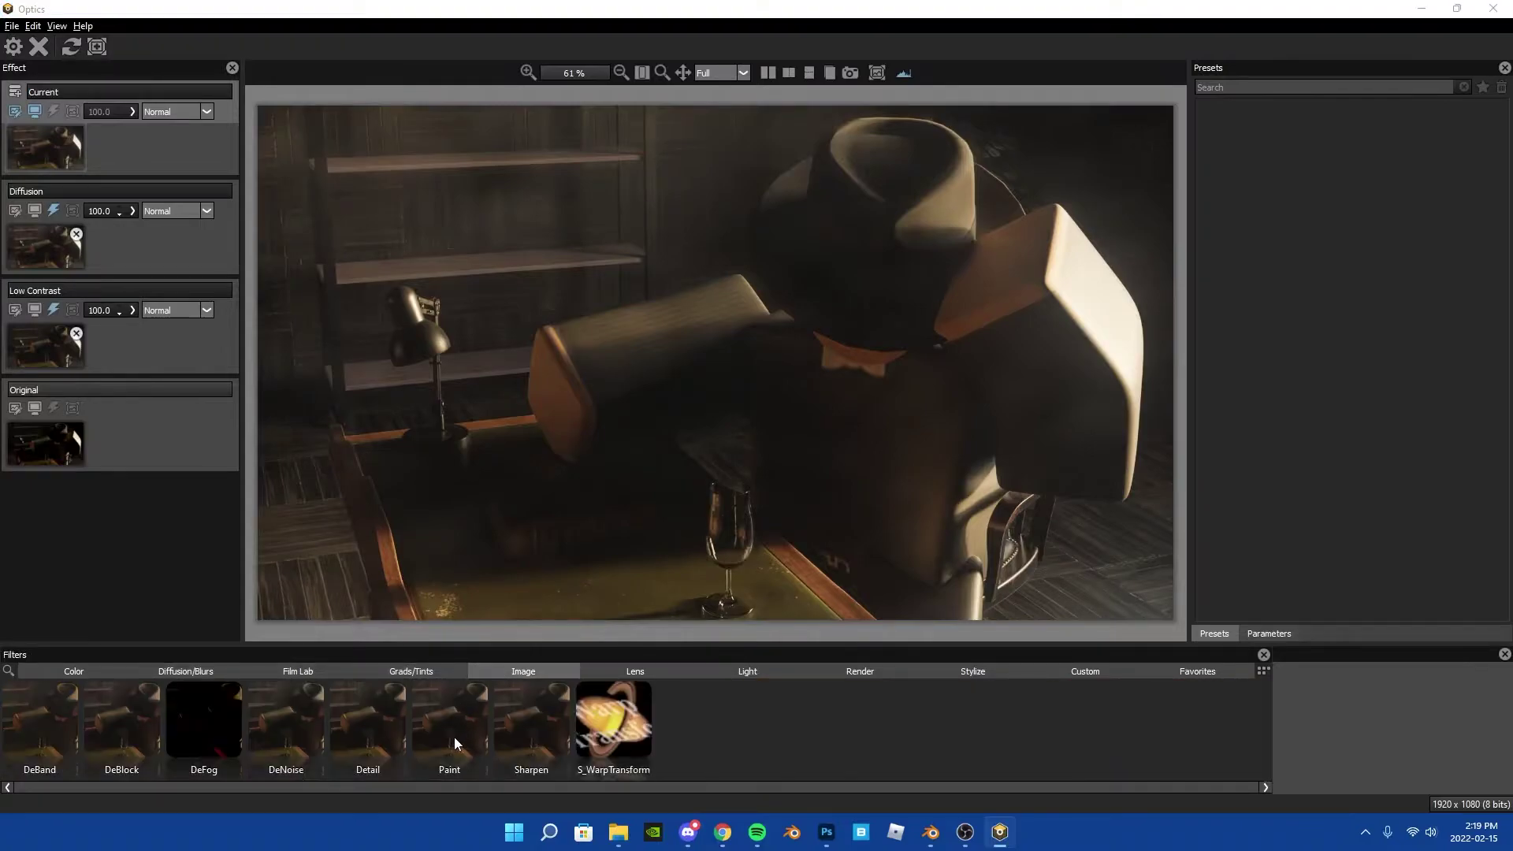
pyautogui.click(520, 727)
pyautogui.click(385, 721)
pyautogui.click(1316, 157)
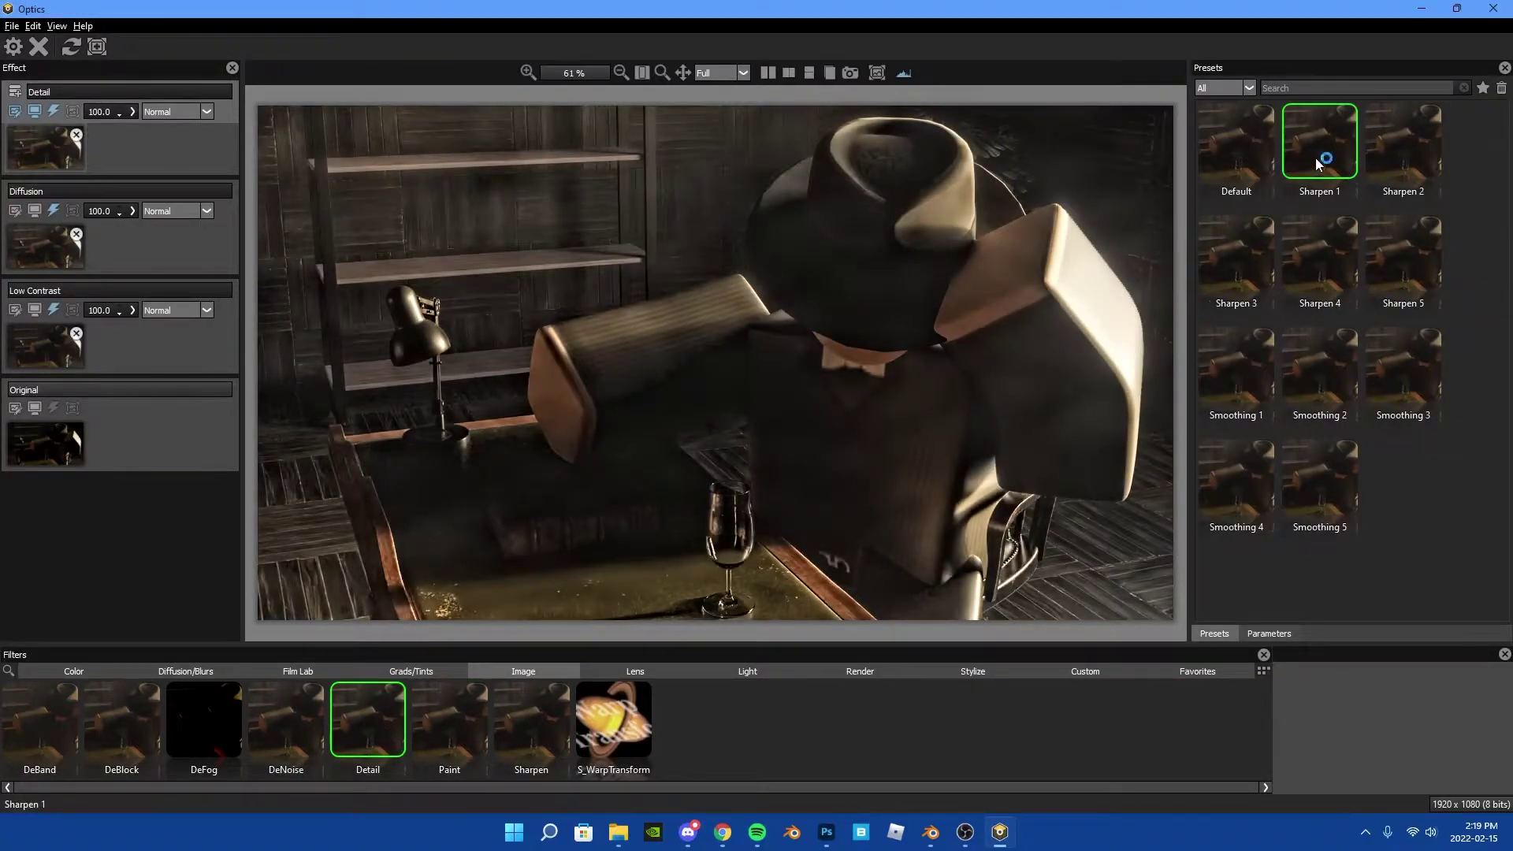
# Add a Lens Distortion layer at -0.21 and remove the Diffusion effect
pyautogui.click(15, 92)
pyautogui.click(635, 671)
pyautogui.click(203, 719)
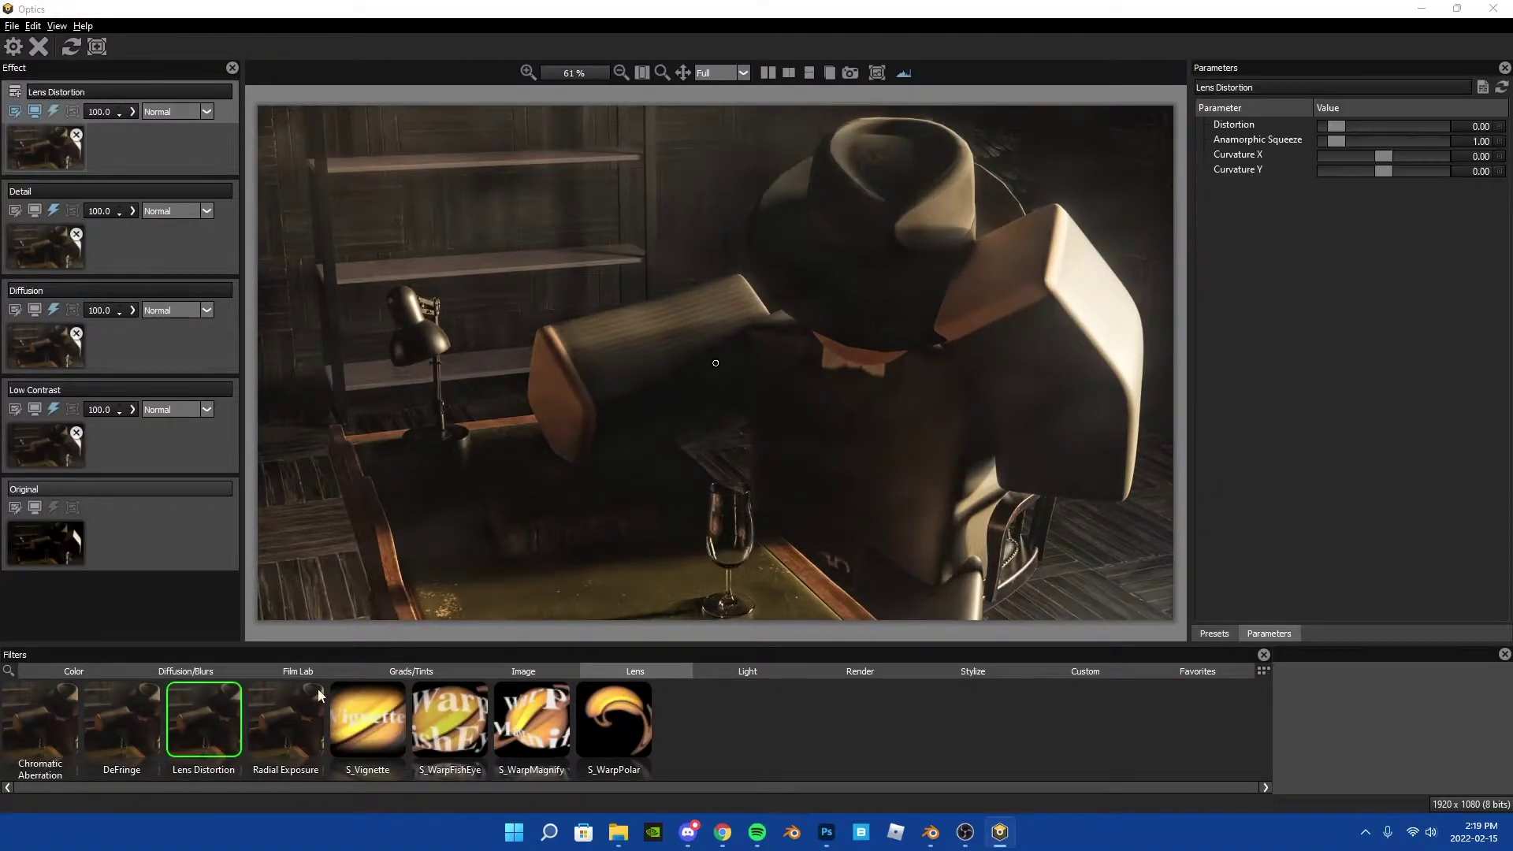
pyautogui.moveTo(1337, 126); pyautogui.dragTo(1337, 129)
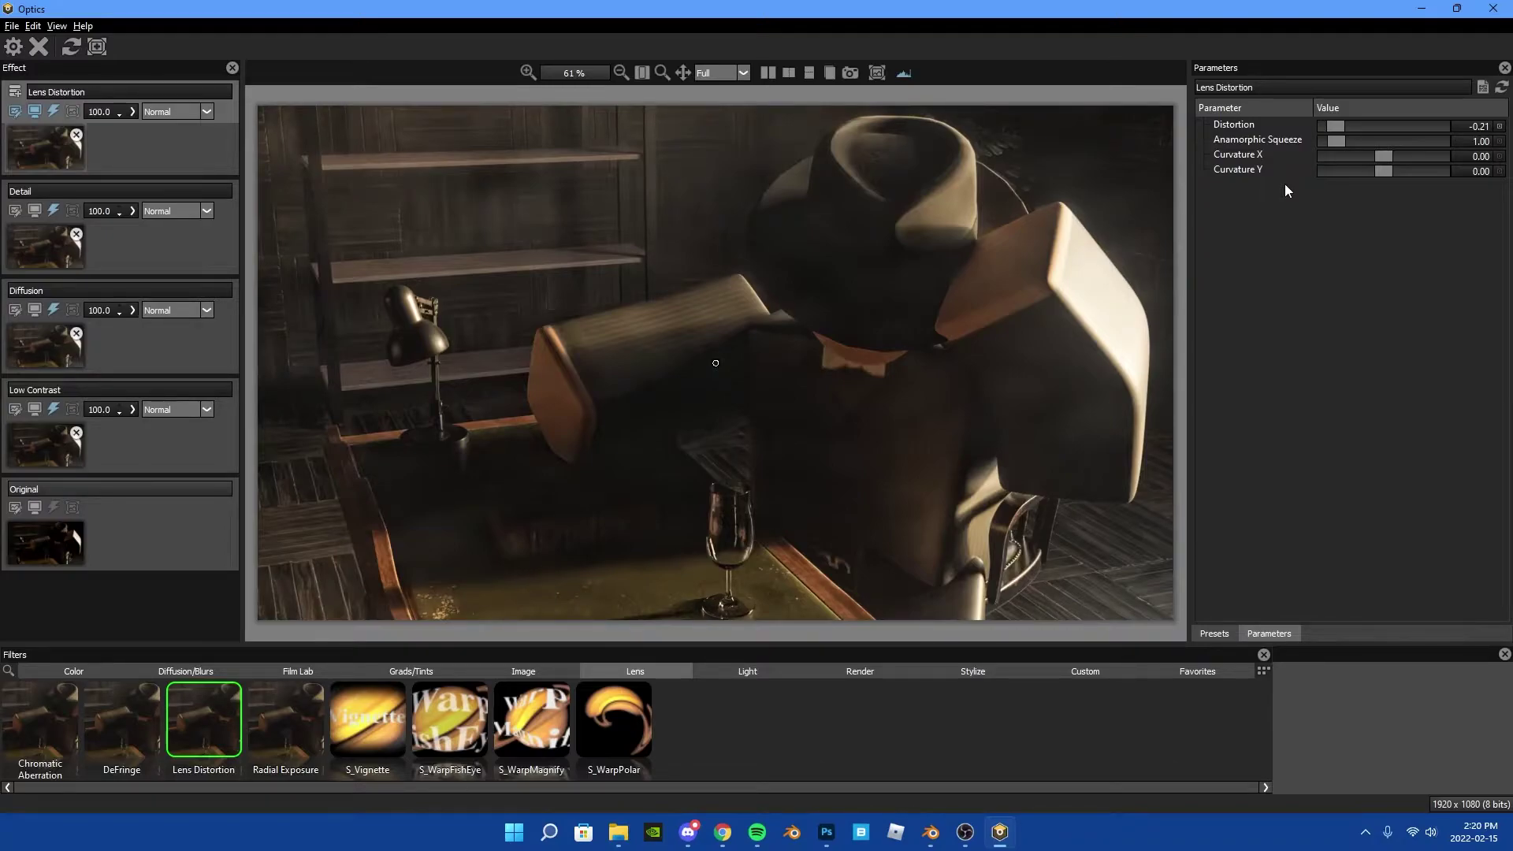
pyautogui.click(76, 334)
# Remove the Detail effect and try a light leak from the Light filters
pyautogui.click(77, 235)
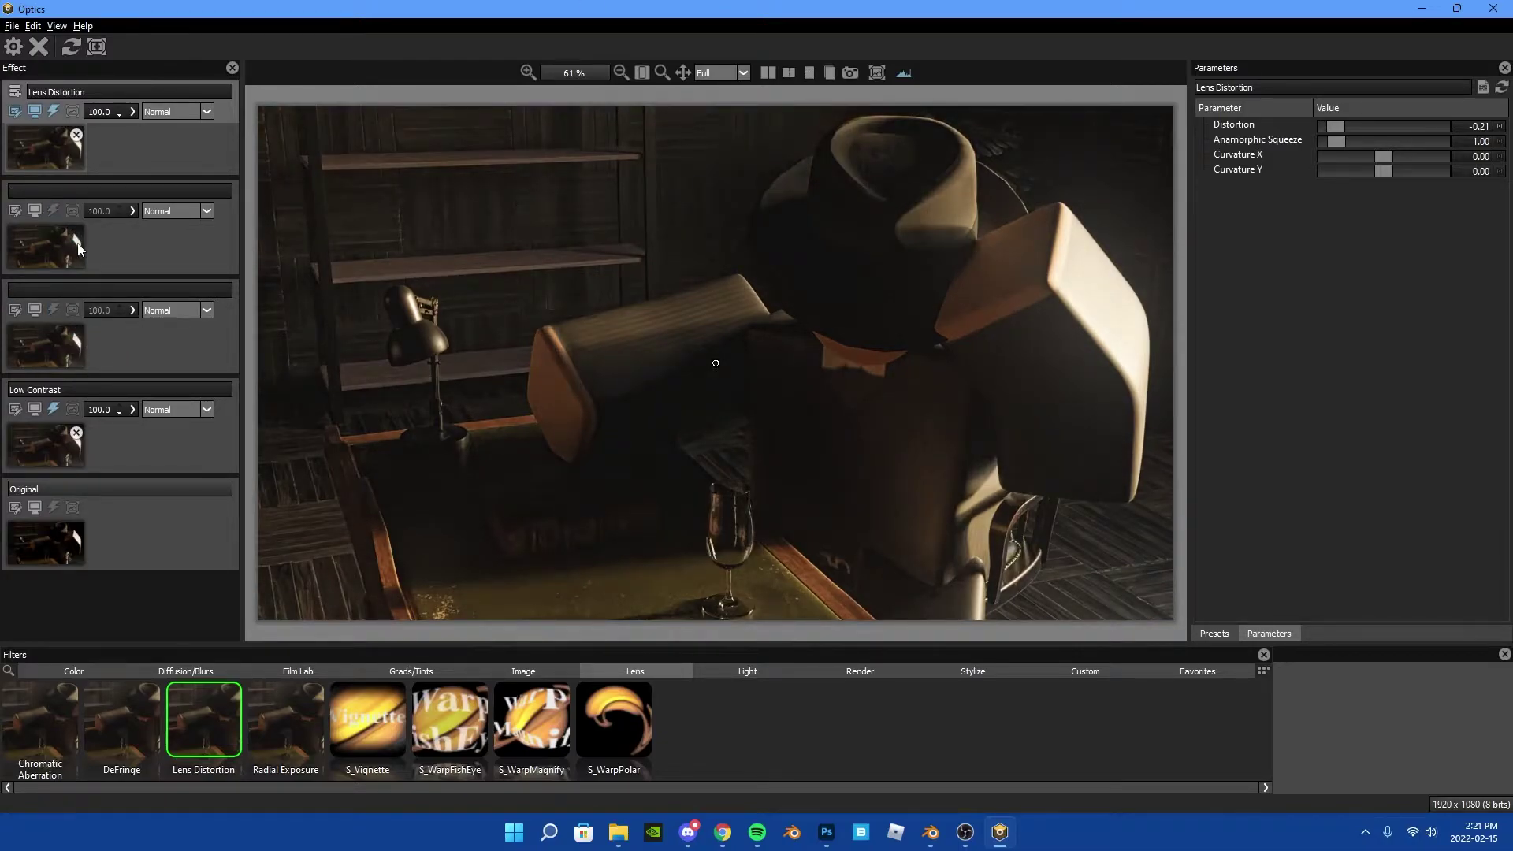
pyautogui.click(747, 671)
pyautogui.click(973, 671)
pyautogui.click(747, 672)
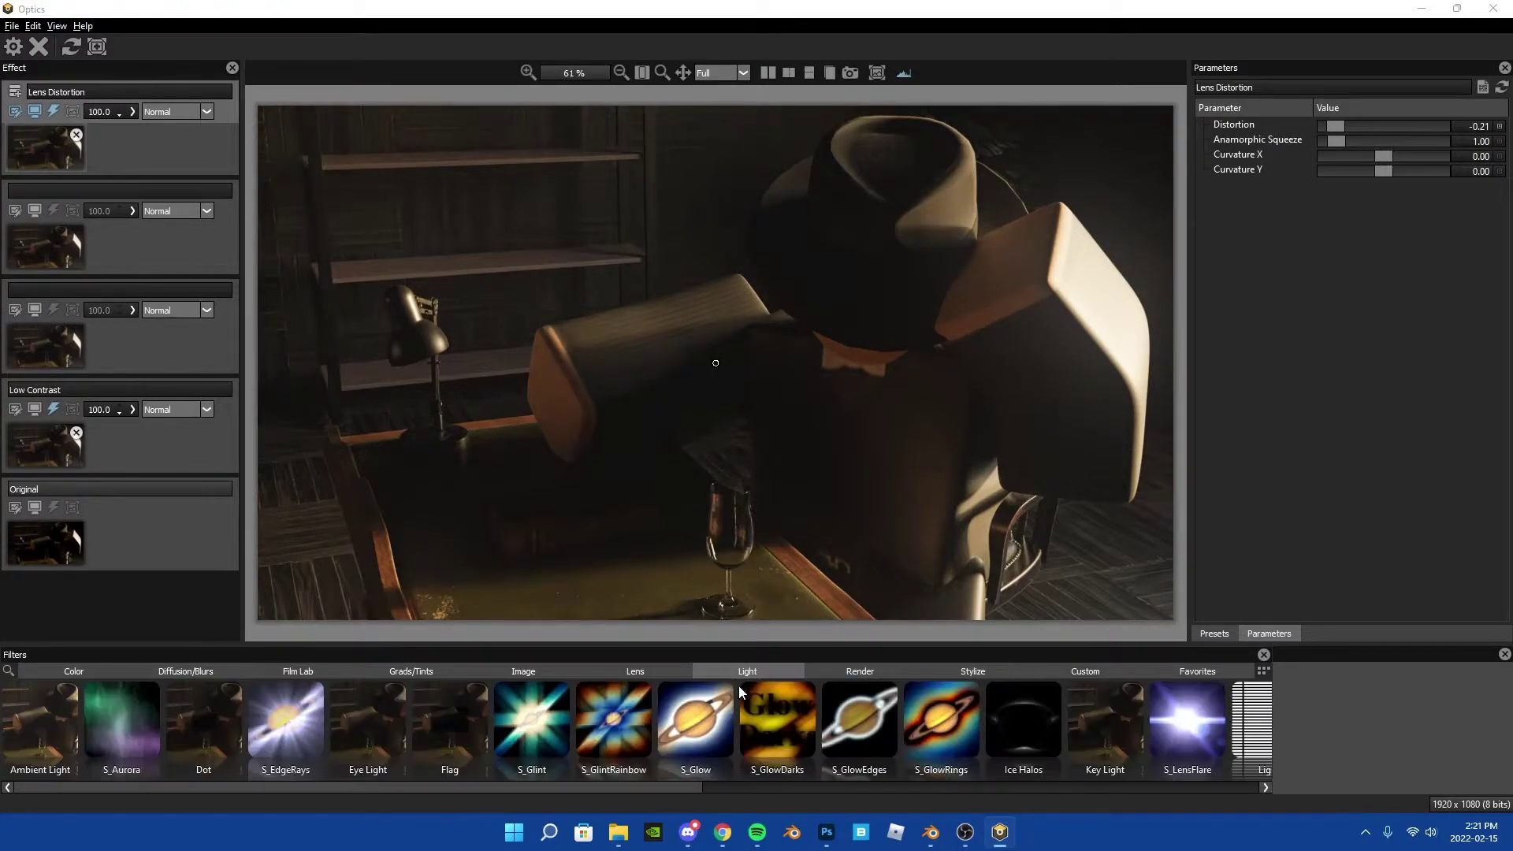
pyautogui.click(860, 714)
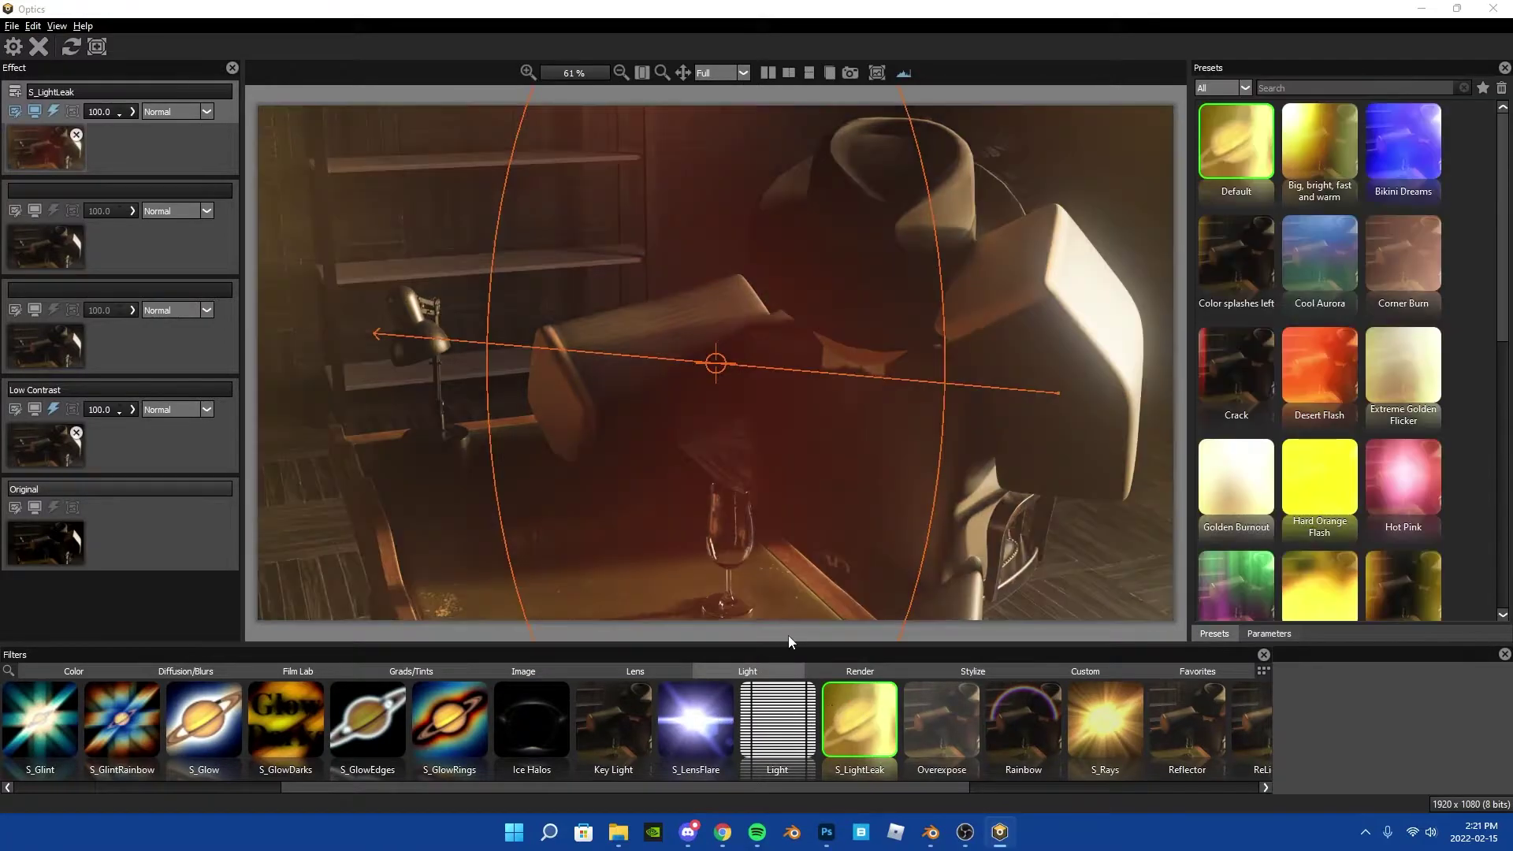
pyautogui.scroll(-10, 1198, 270)
pyautogui.moveTo(716, 363); pyautogui.dragTo(1030, 369)
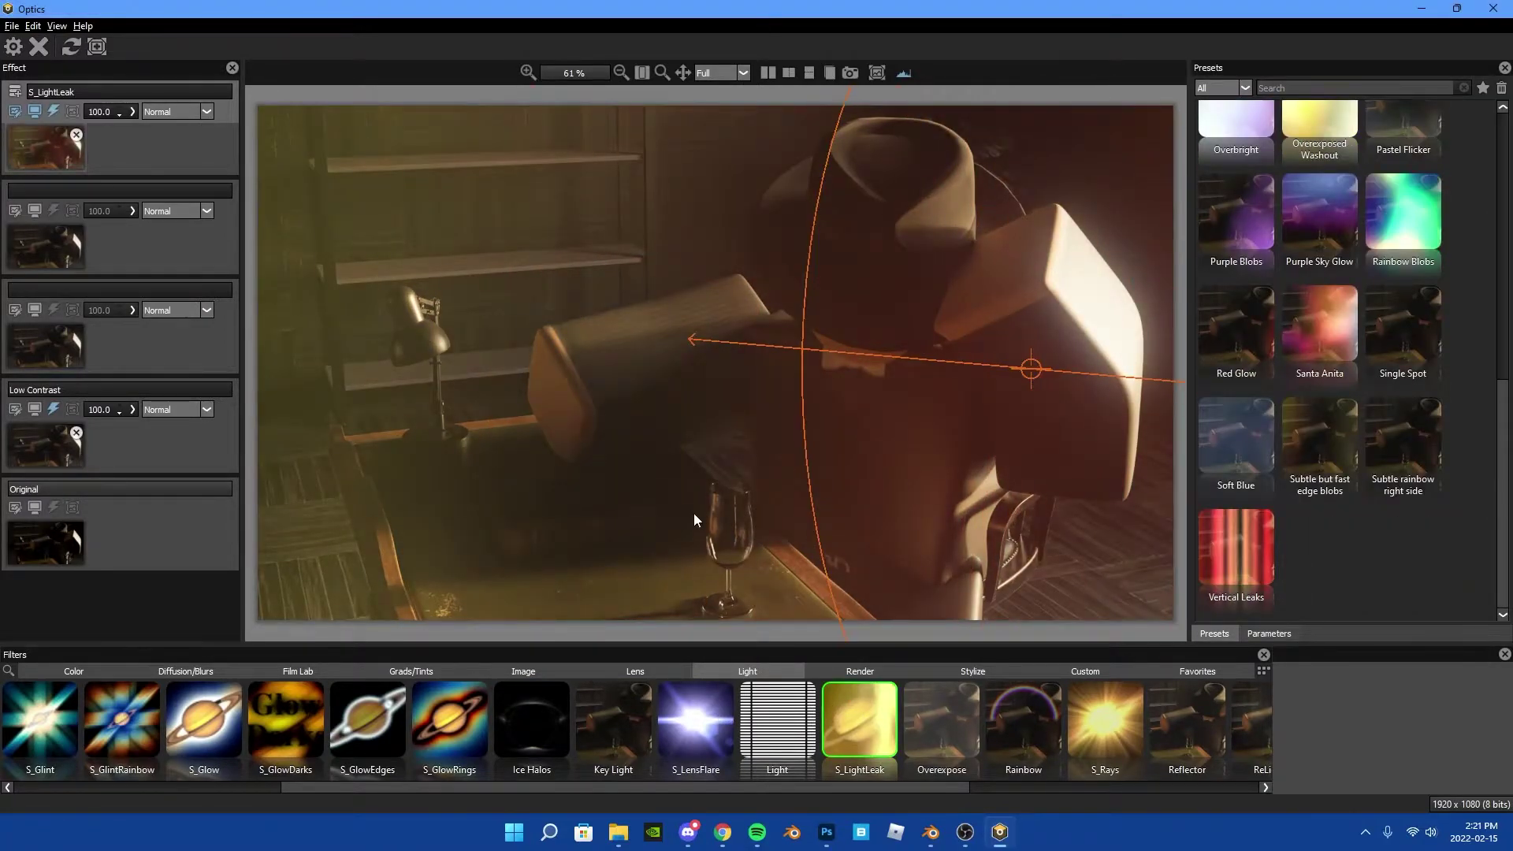
pyautogui.scroll(-10, 645, 723)
# Trial S_Rays, S_SpotLight, S_EdgeRays, S_GlintRainbow, Image Detail and Gels tint effects
pyautogui.click(543, 725)
pyautogui.scroll(-1, 1091, 737)
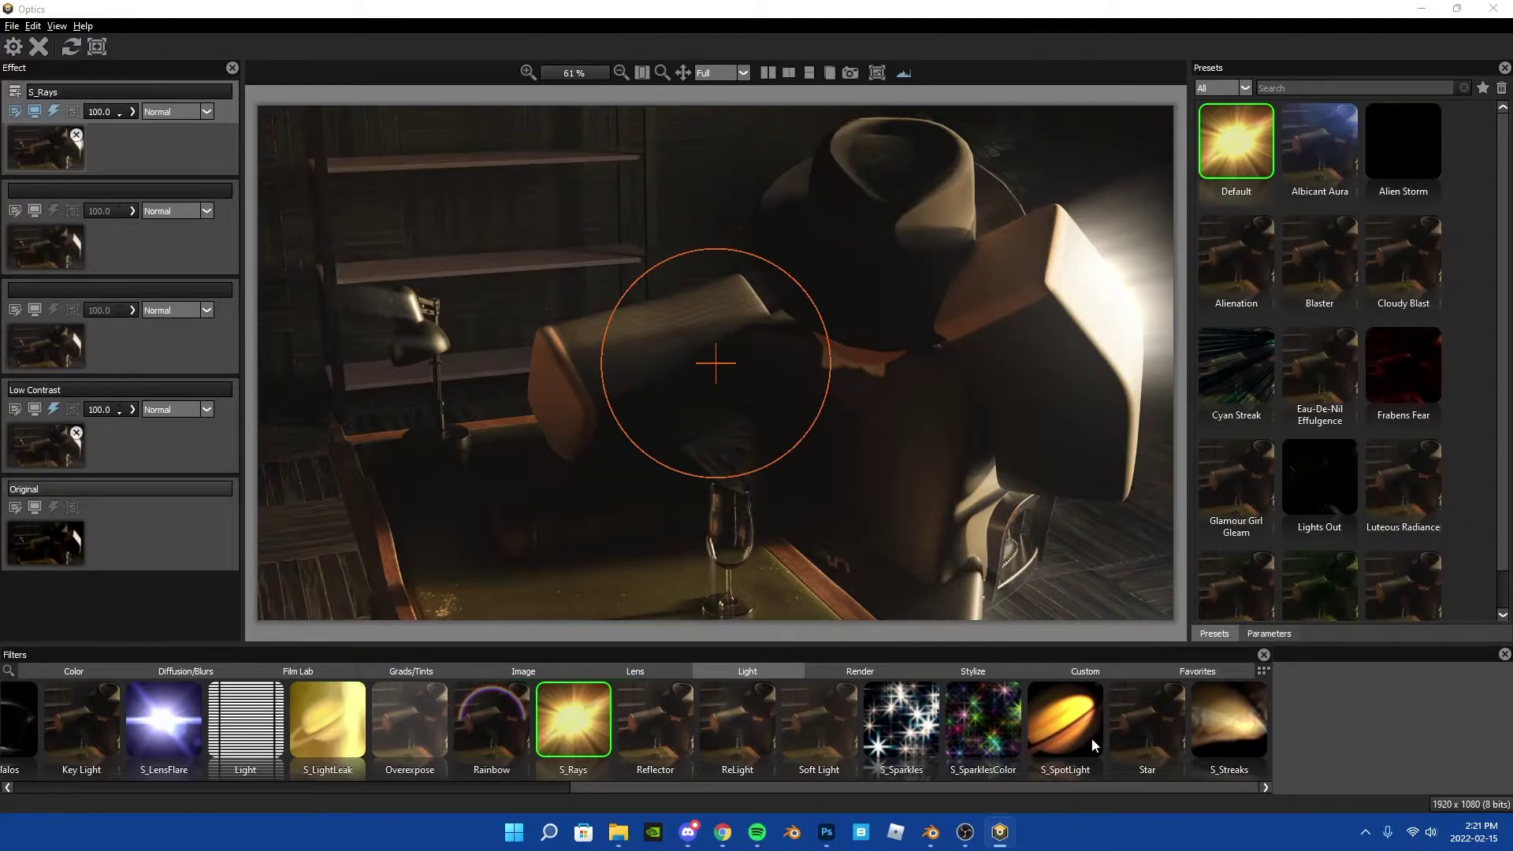
pyautogui.click(1091, 738)
pyautogui.scroll(10, 572, 707)
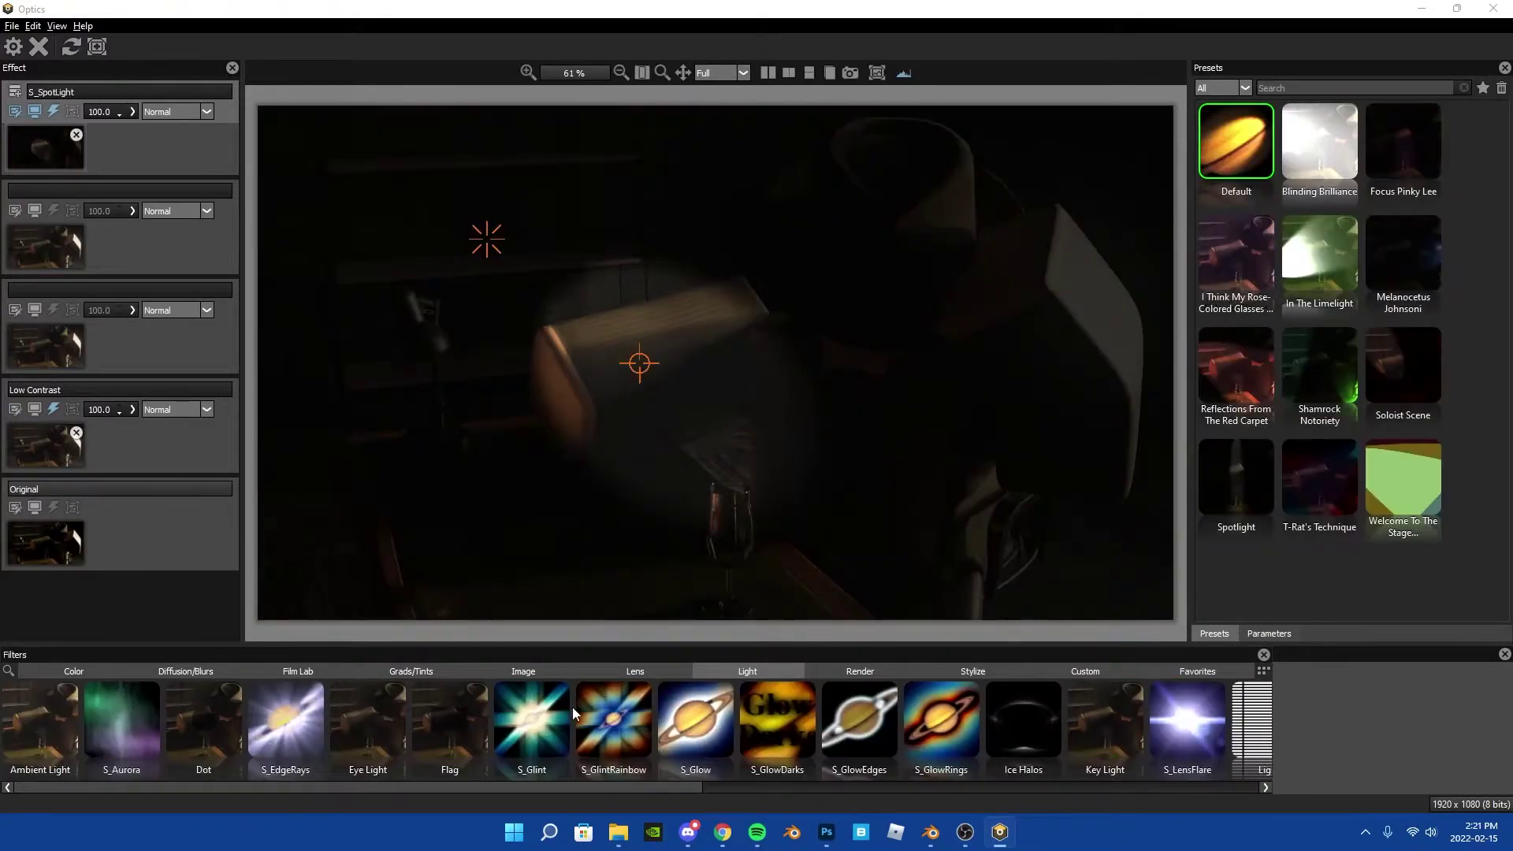
pyautogui.click(300, 726)
pyautogui.click(613, 725)
pyautogui.click(411, 671)
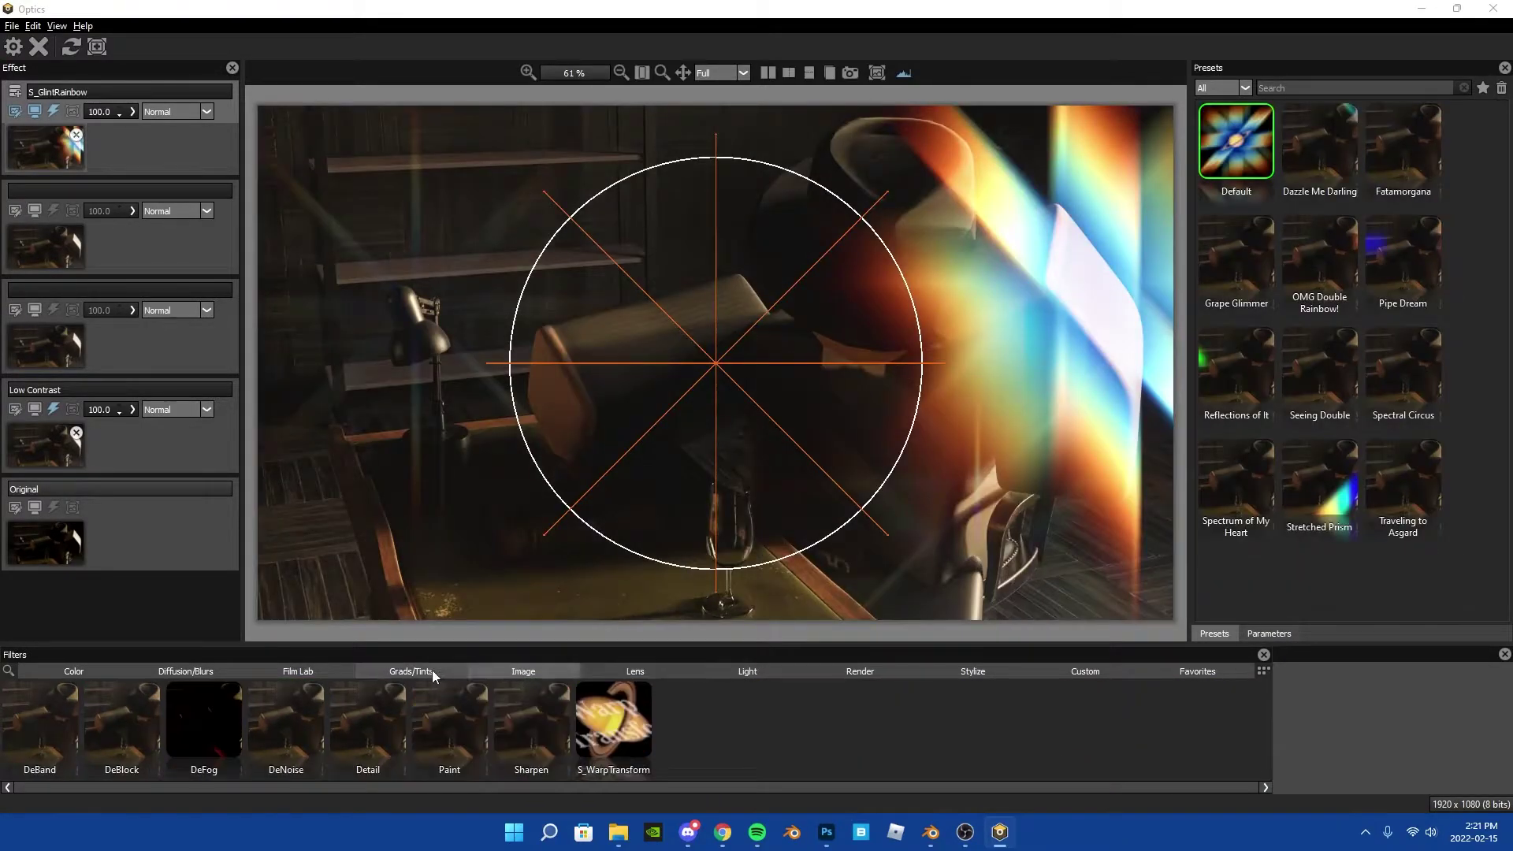
pyautogui.click(523, 671)
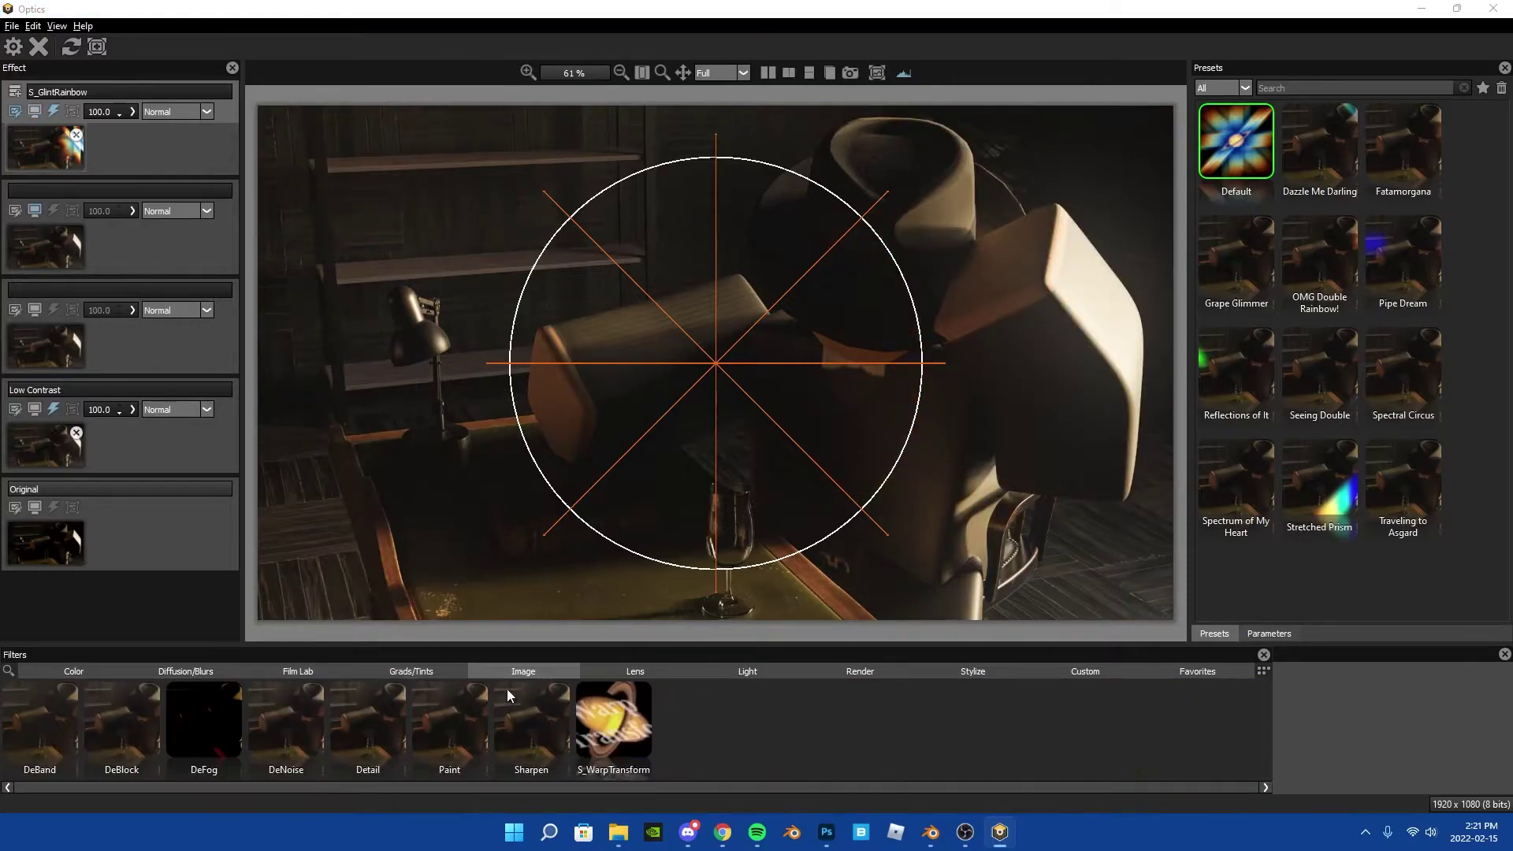
pyautogui.click(368, 718)
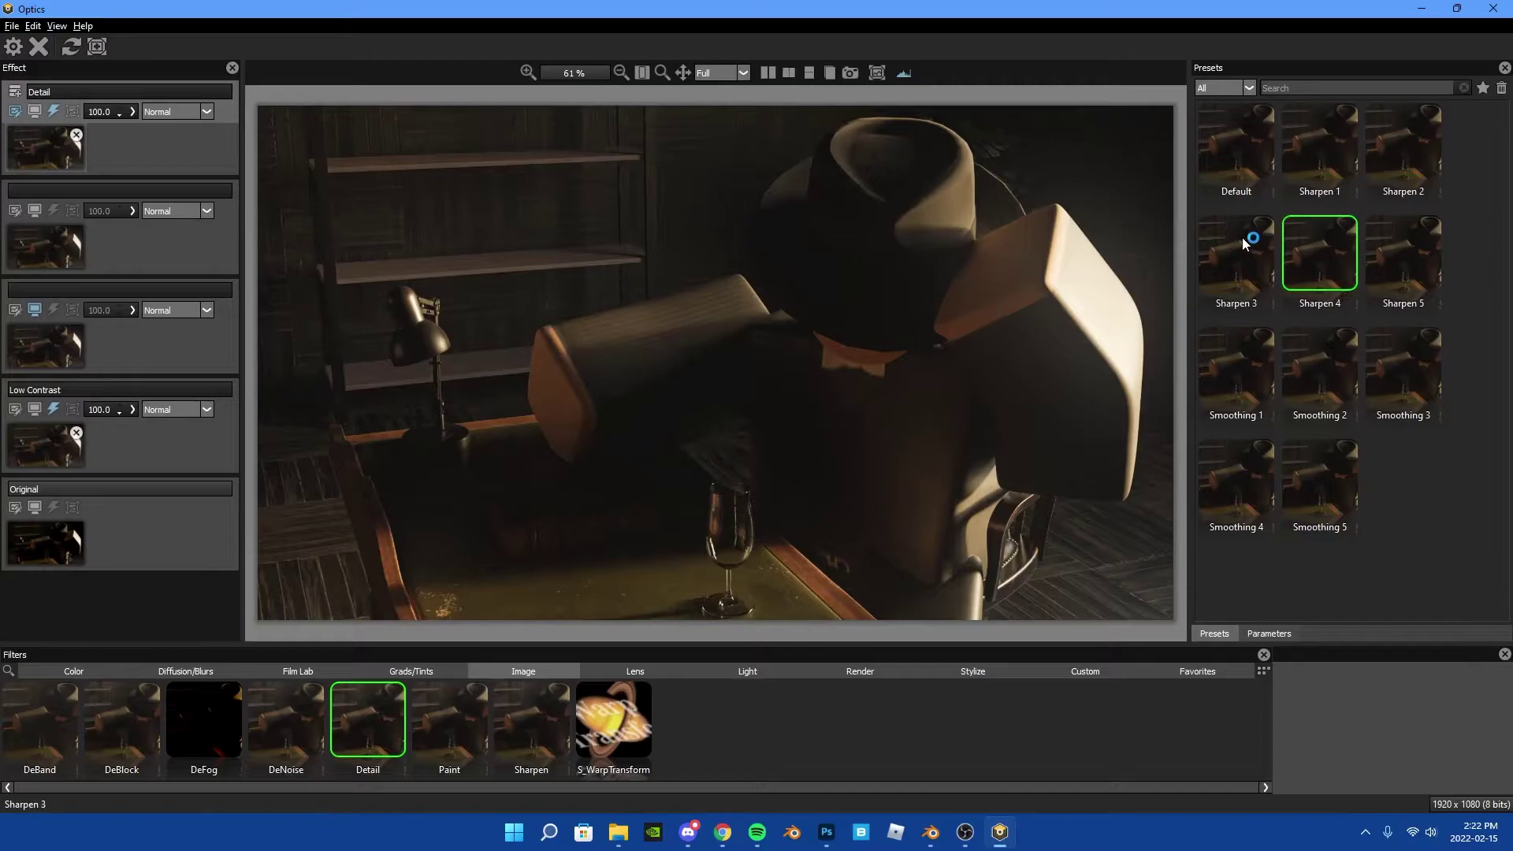
pyautogui.click(412, 671)
pyautogui.click(450, 719)
# Discard the trial effects and apply Auto Adjust with the Auto Levels preset
pyautogui.click(97, 46)
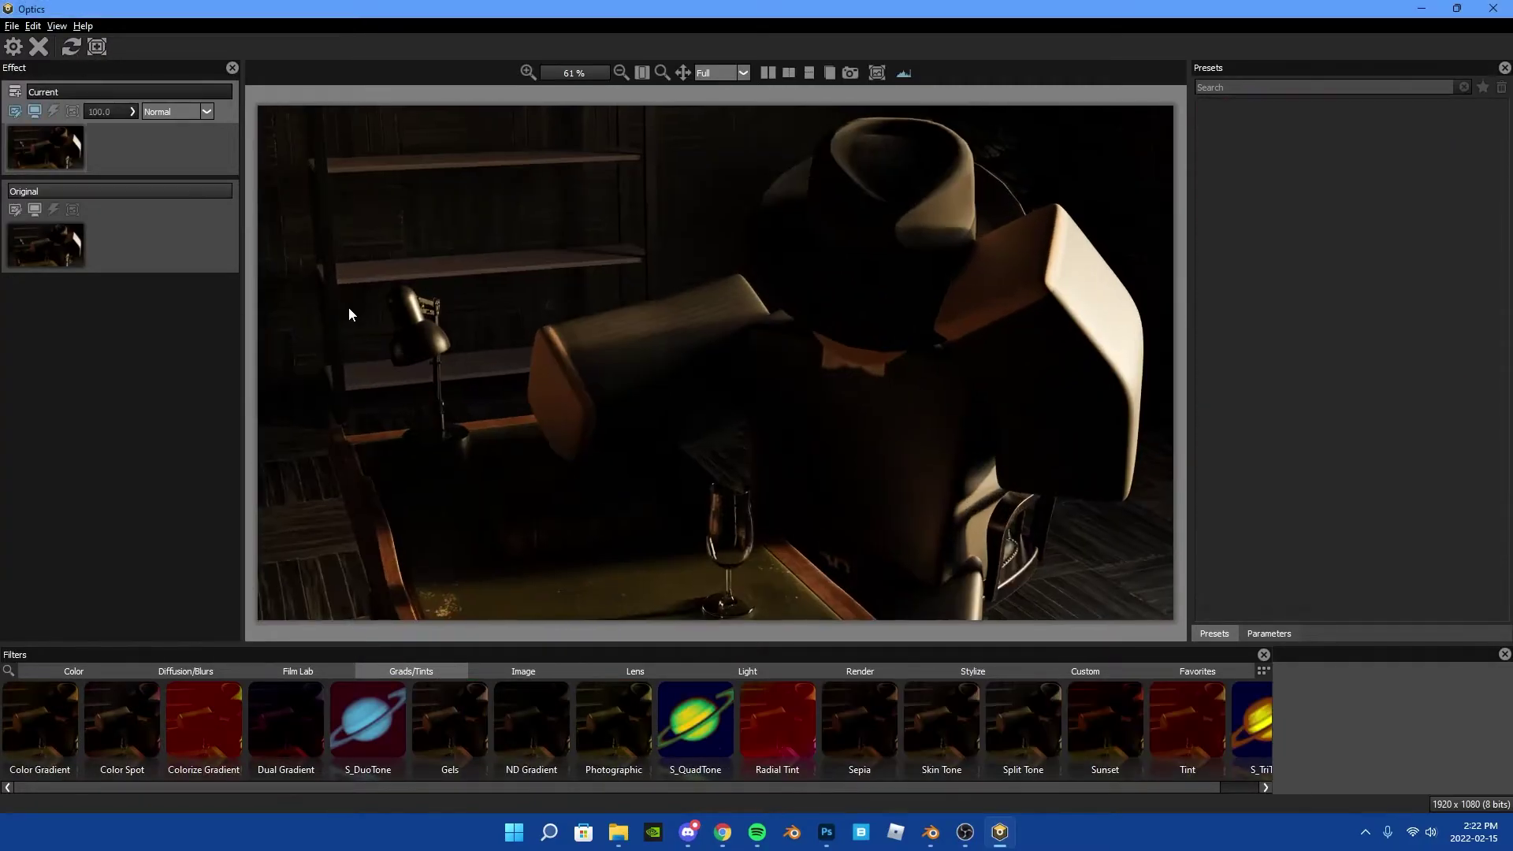
pyautogui.click(73, 670)
pyautogui.click(40, 719)
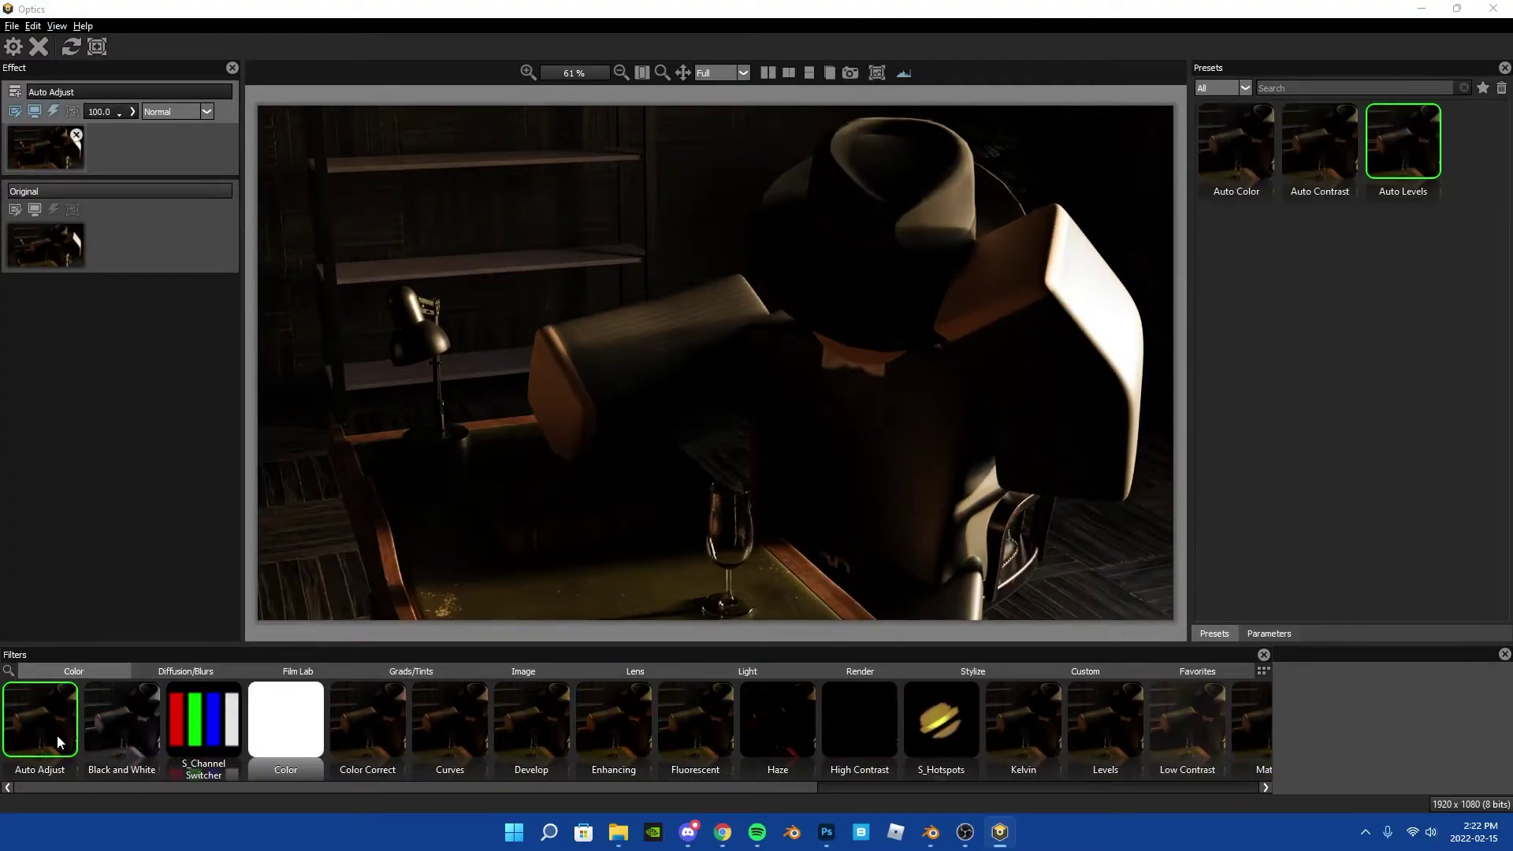
pyautogui.click(1285, 158)
pyautogui.click(1379, 169)
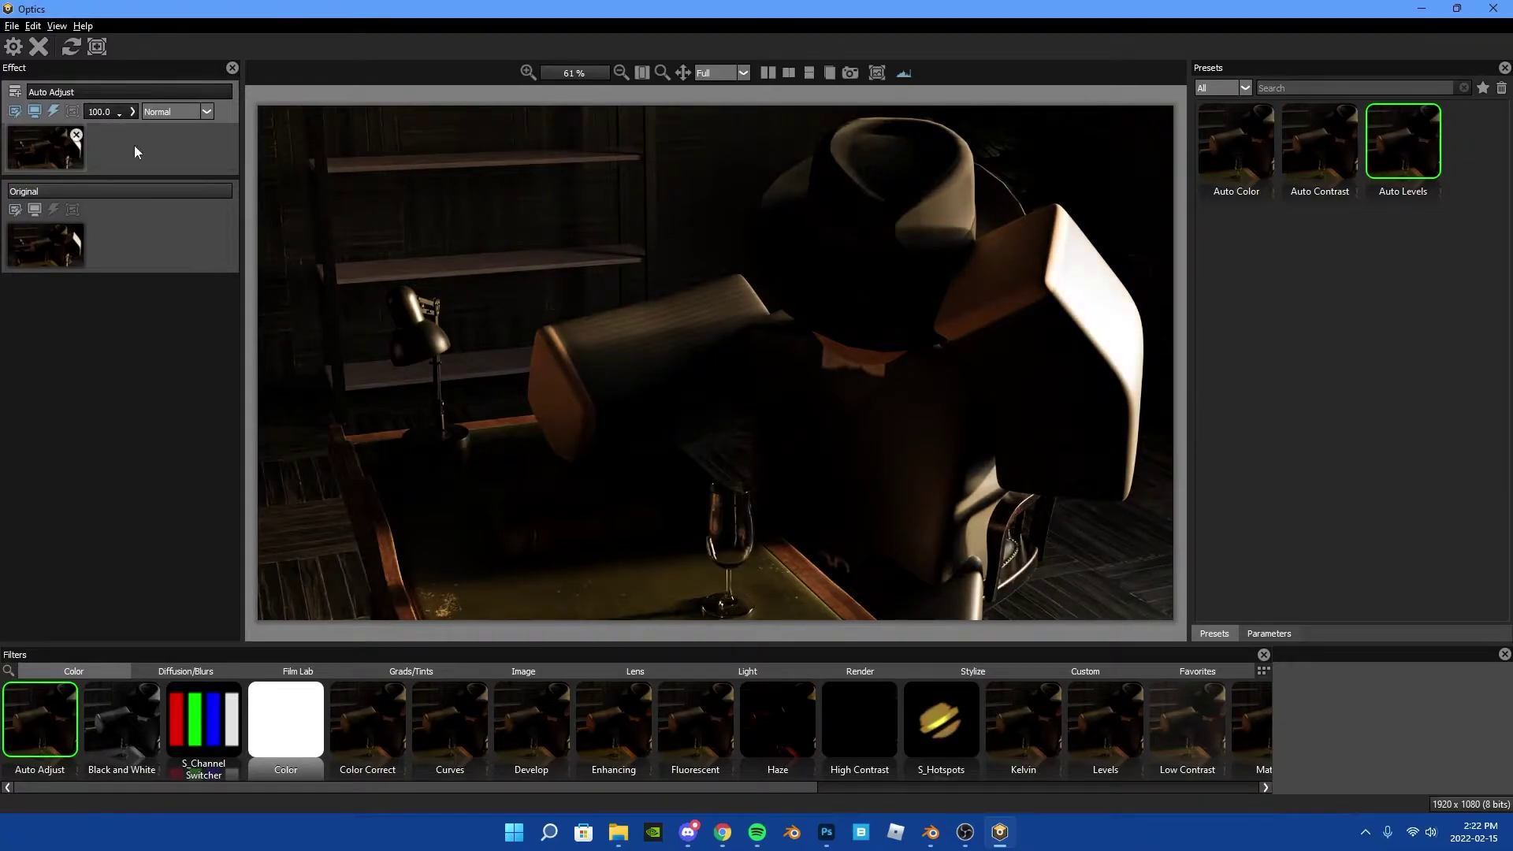
# On a new effect layer, try Diffusion and fog filters, then settle on Detail's Sharpen 1 preset
pyautogui.click(185, 670)
pyautogui.click(695, 718)
pyautogui.click(1387, 280)
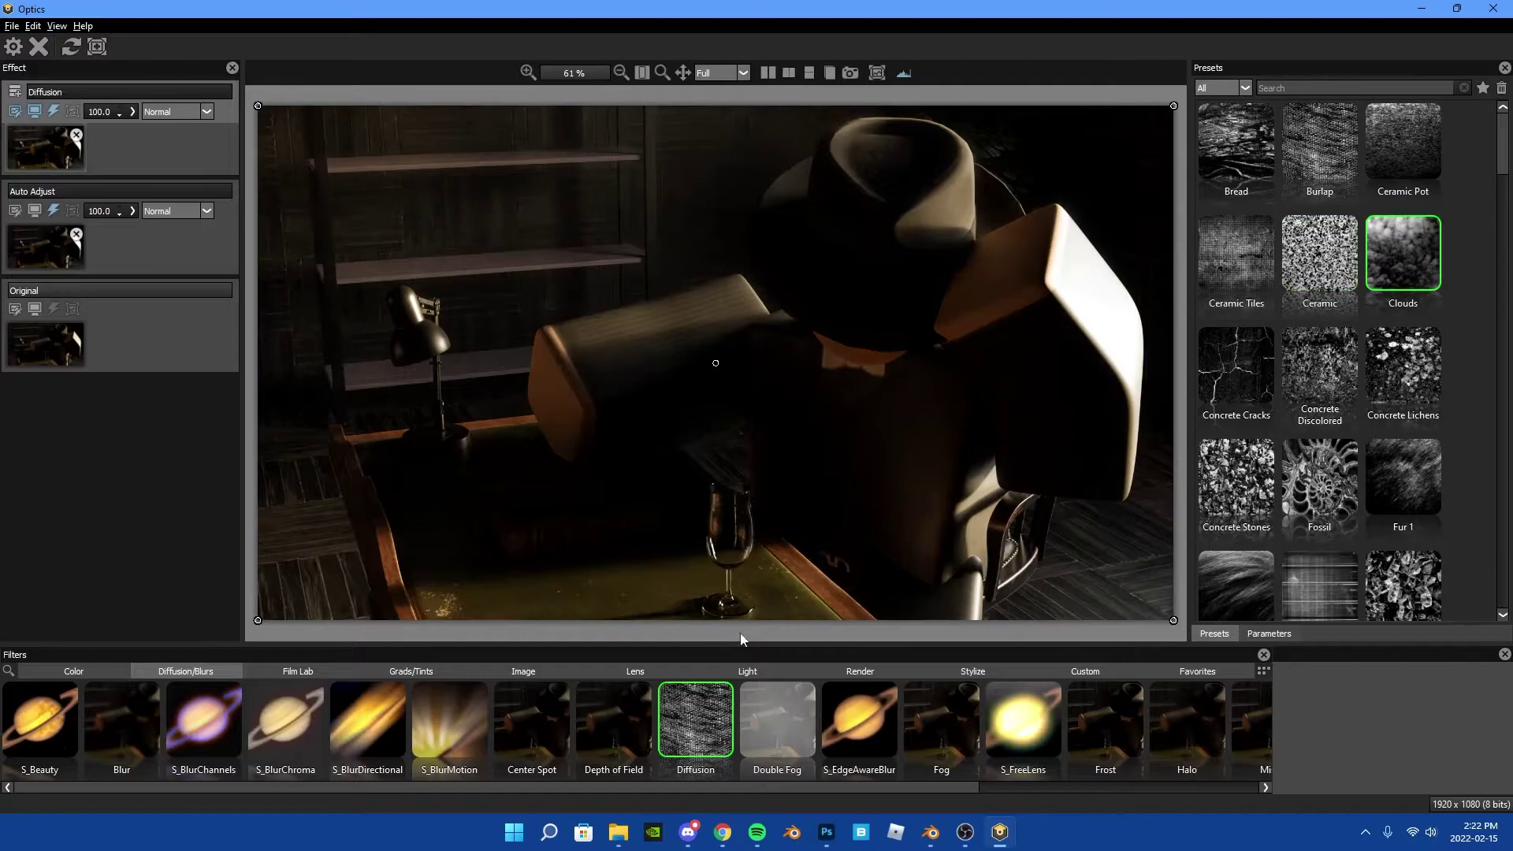
pyautogui.click(762, 729)
pyautogui.click(941, 721)
pyautogui.click(331, 672)
pyautogui.click(523, 672)
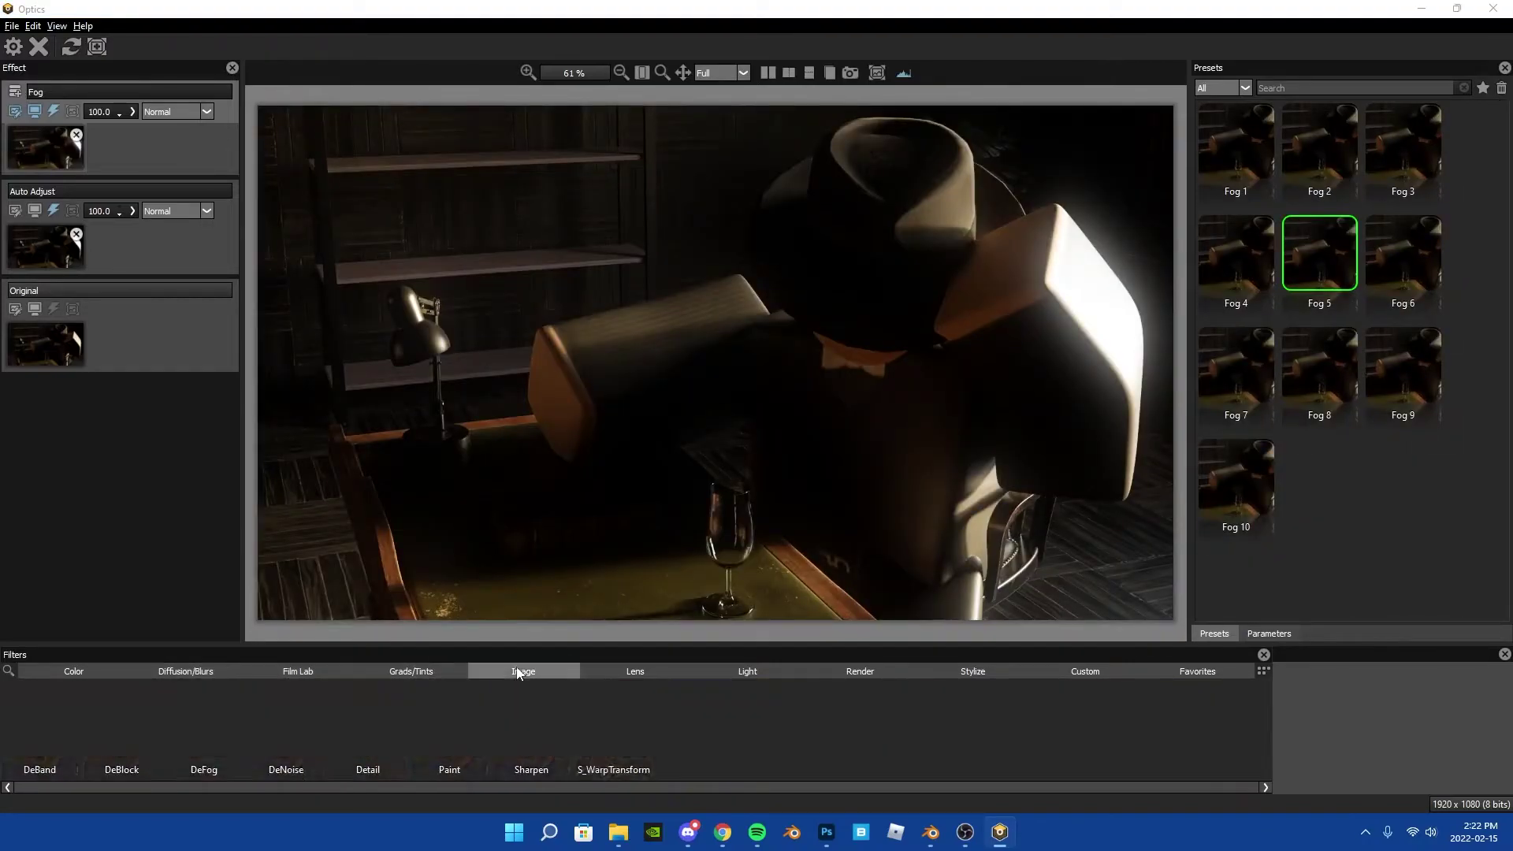
pyautogui.click(368, 718)
pyautogui.click(1320, 142)
# Add a Lens Distortion layer and adjust its distortion strength
pyautogui.click(16, 90)
pyautogui.click(635, 671)
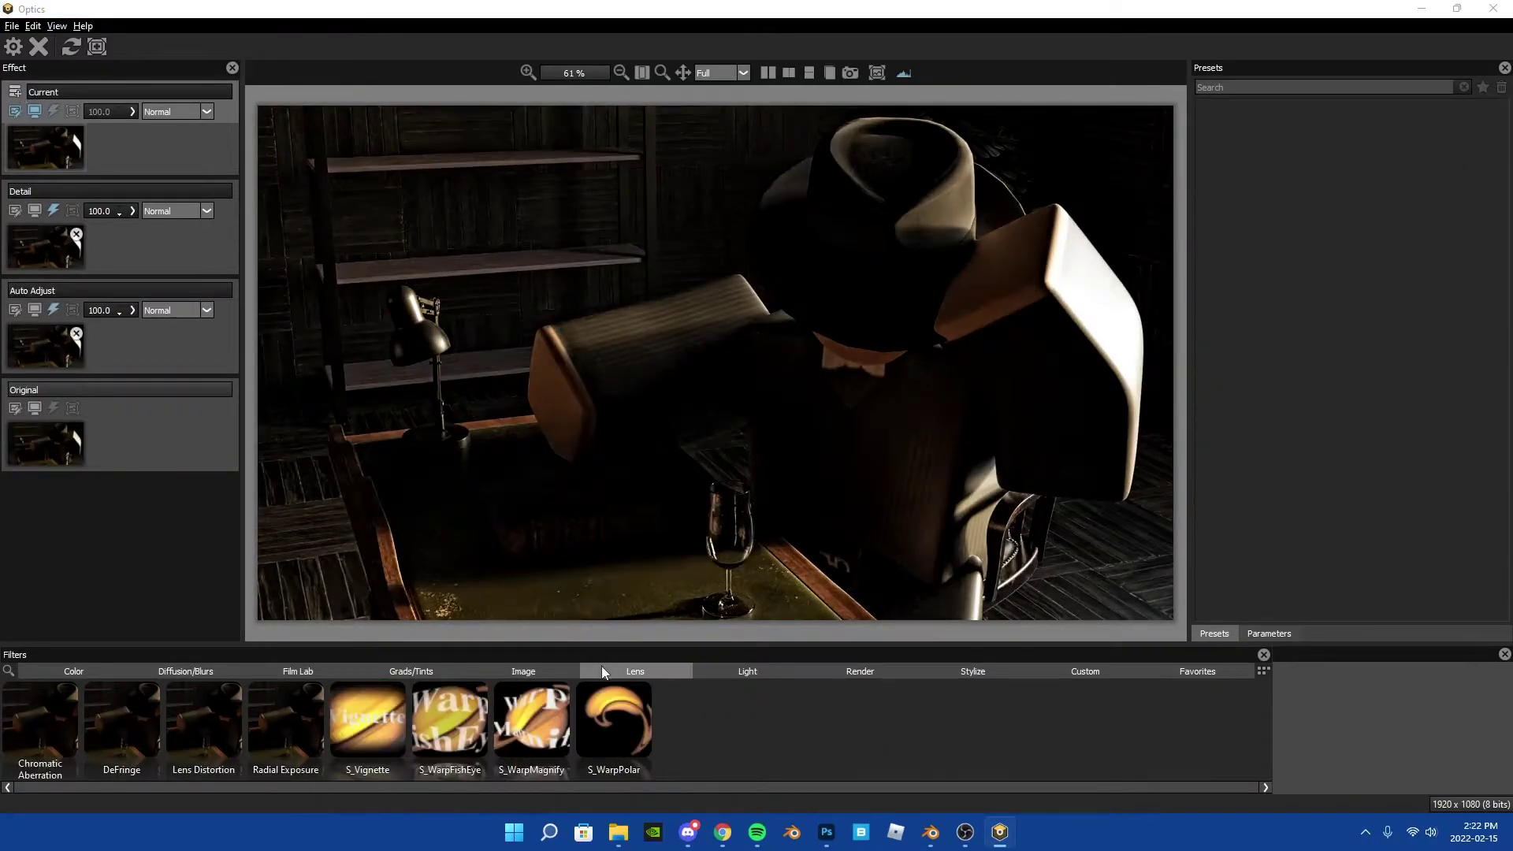
pyautogui.click(204, 719)
pyautogui.moveTo(1383, 126); pyautogui.dragTo(1331, 126)
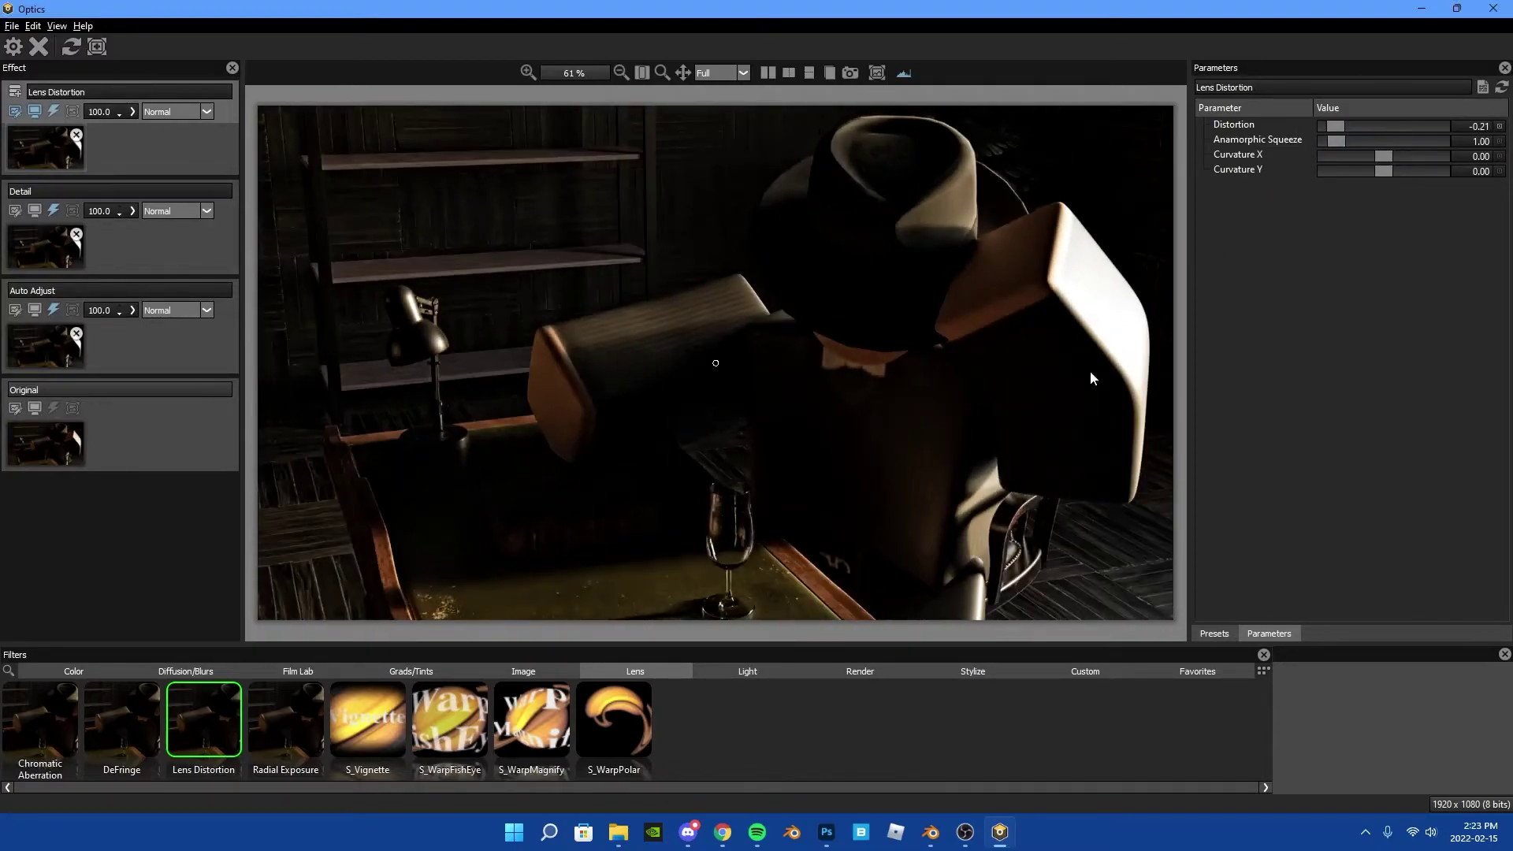
# Add a Diffusion layer with the Clouds preset and apply the stacked grade back to Photoshop
pyautogui.click(747, 671)
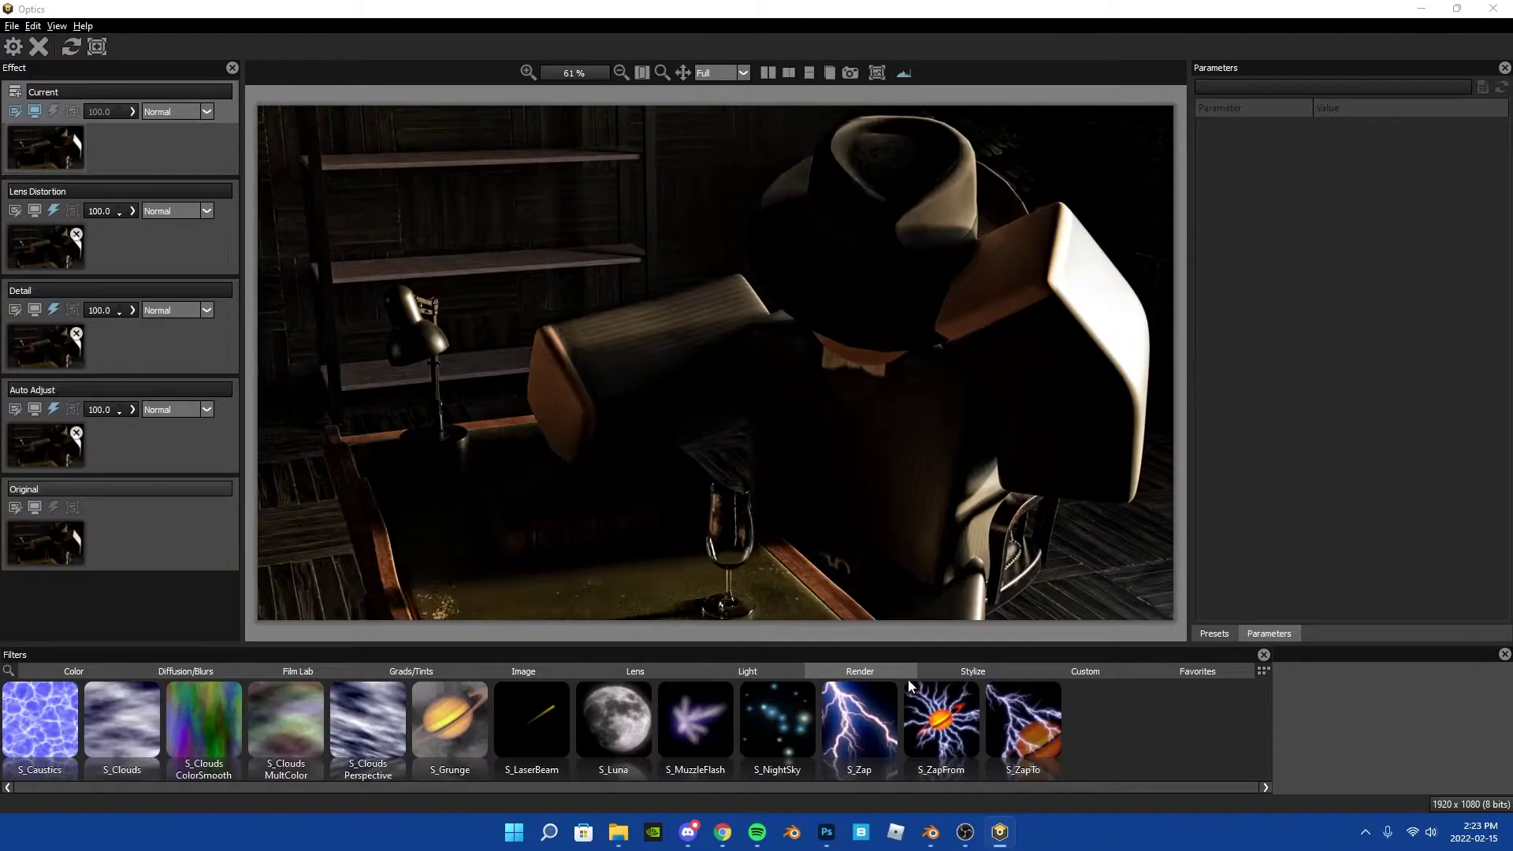
pyautogui.click(186, 671)
pyautogui.click(695, 719)
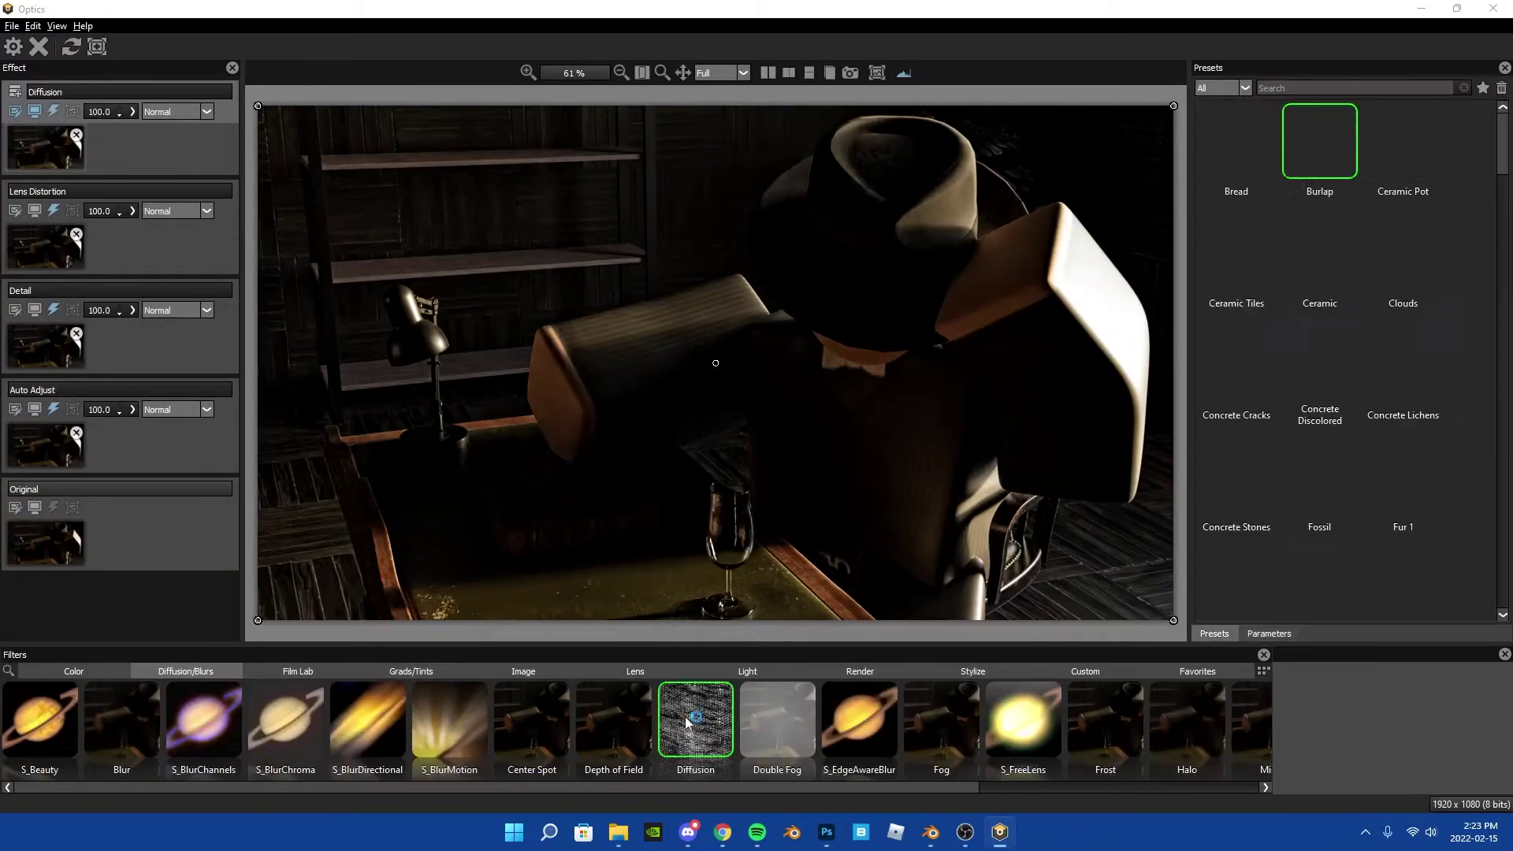
pyautogui.click(1367, 248)
pyautogui.click(9, 49)
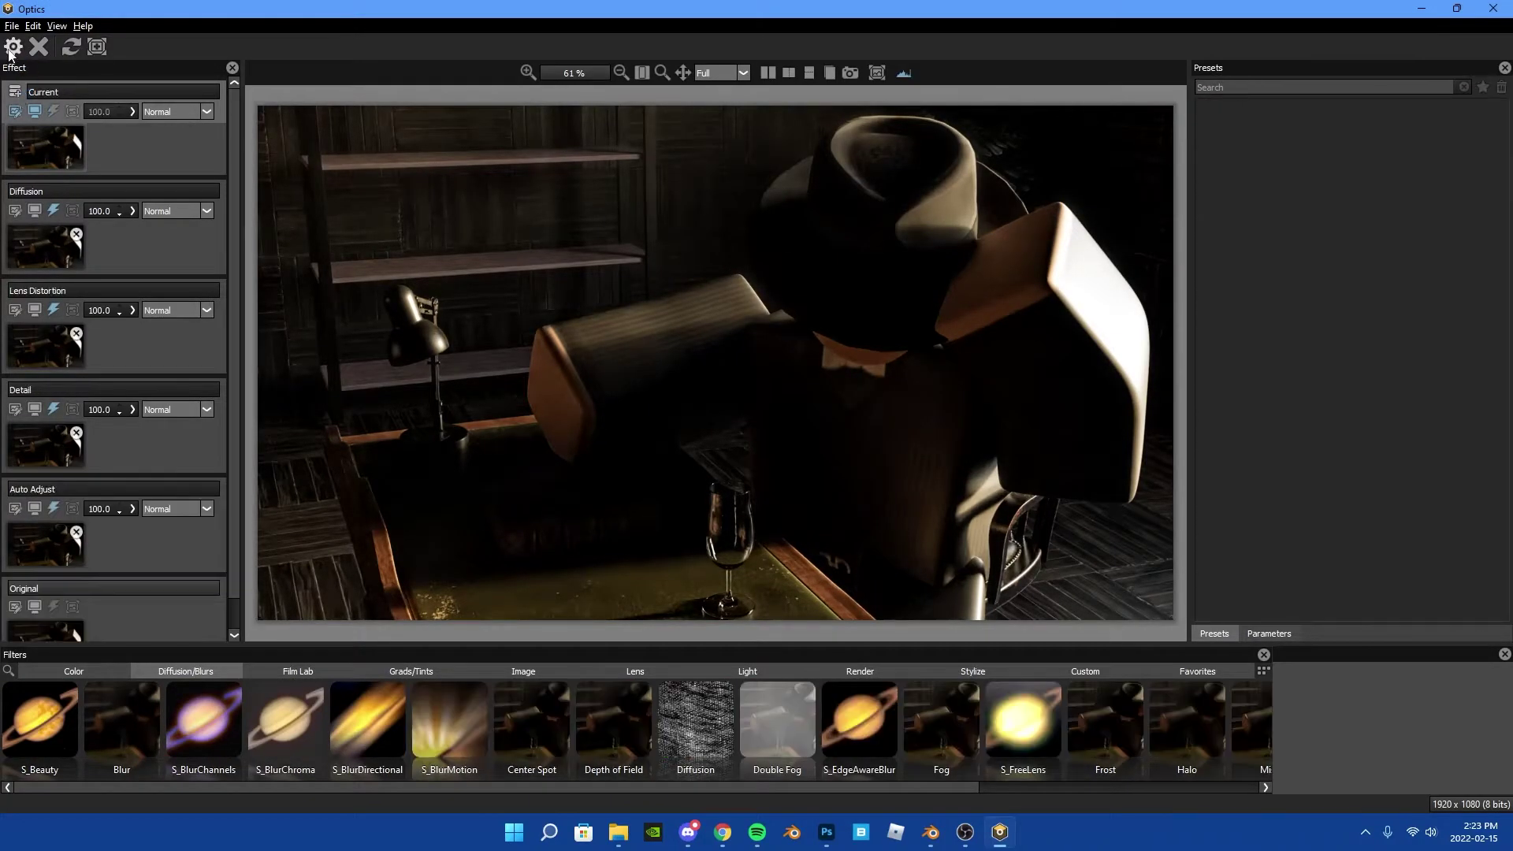
pyautogui.click(12, 48)
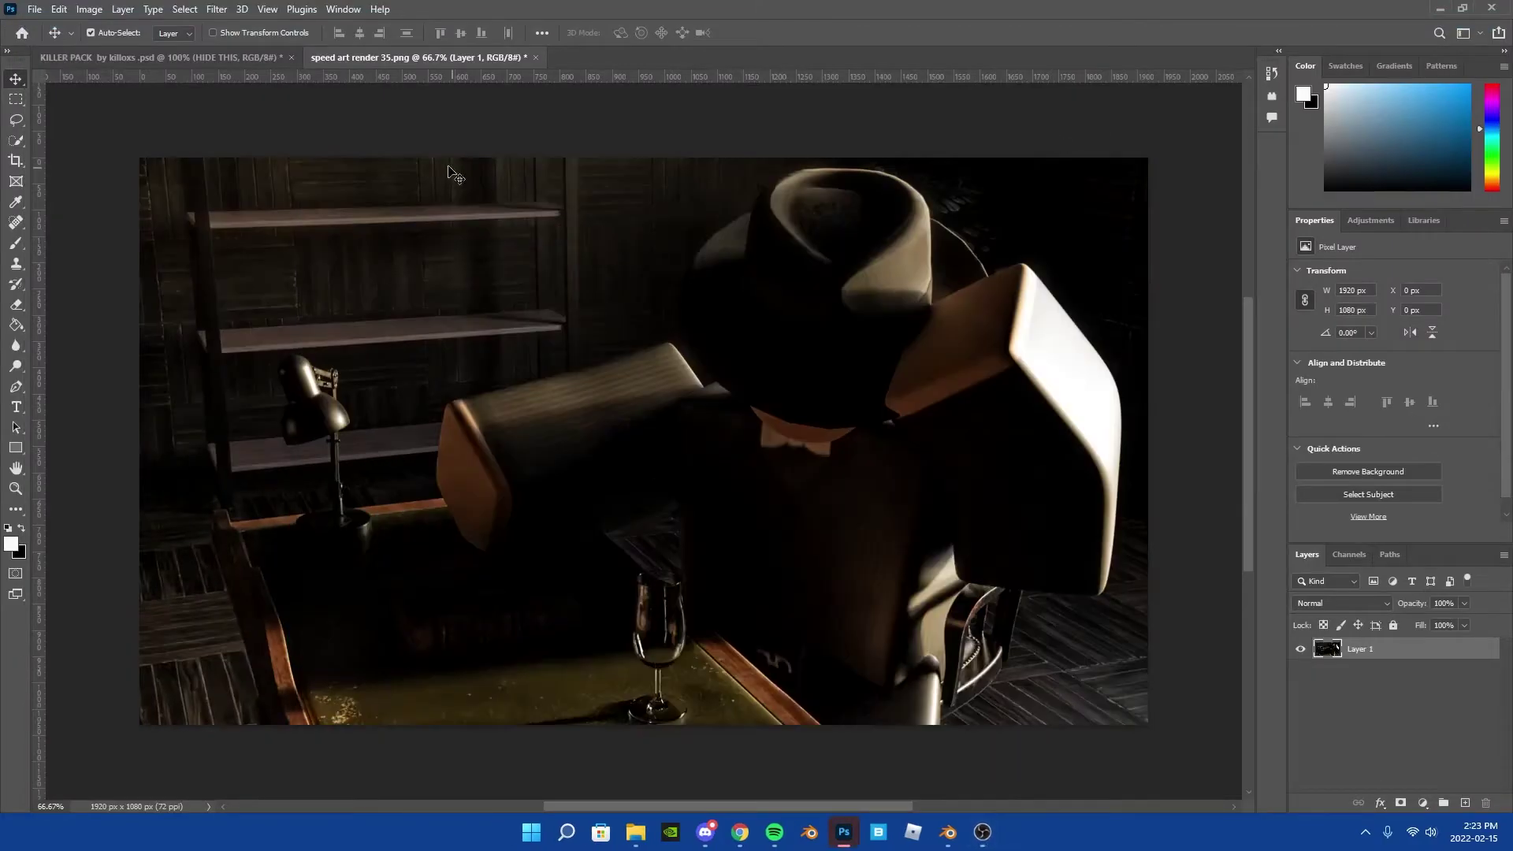
# Copy the WHITE 3 killoxs text from KILLER PACK to the render's bottom-left and fade its fill
pyautogui.click(1320, 691)
pyautogui.click(877, 429)
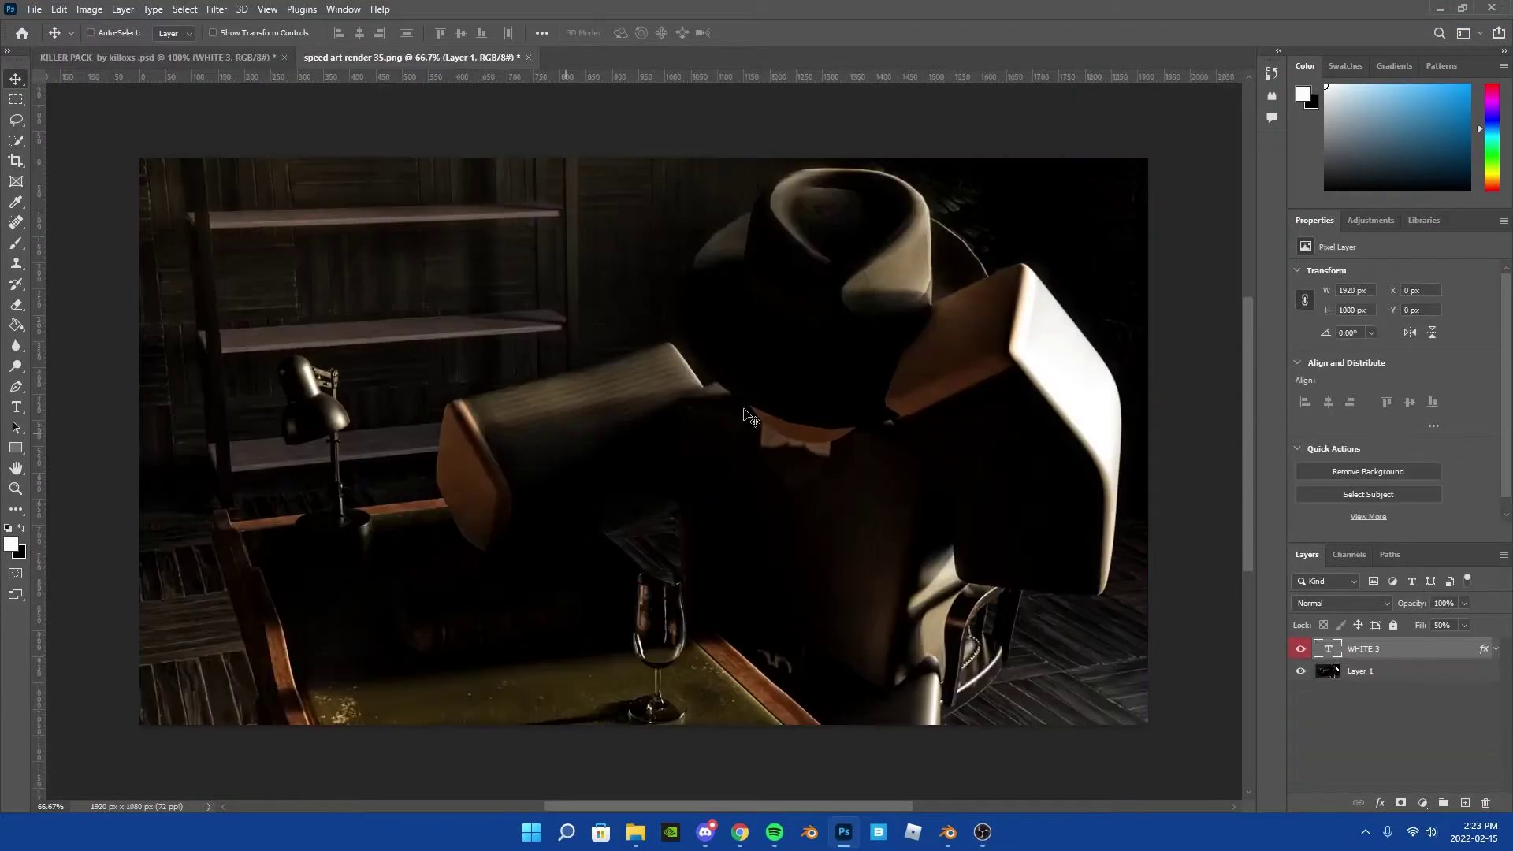
pyautogui.moveTo(285, 60); pyautogui.dragTo(244, 678)
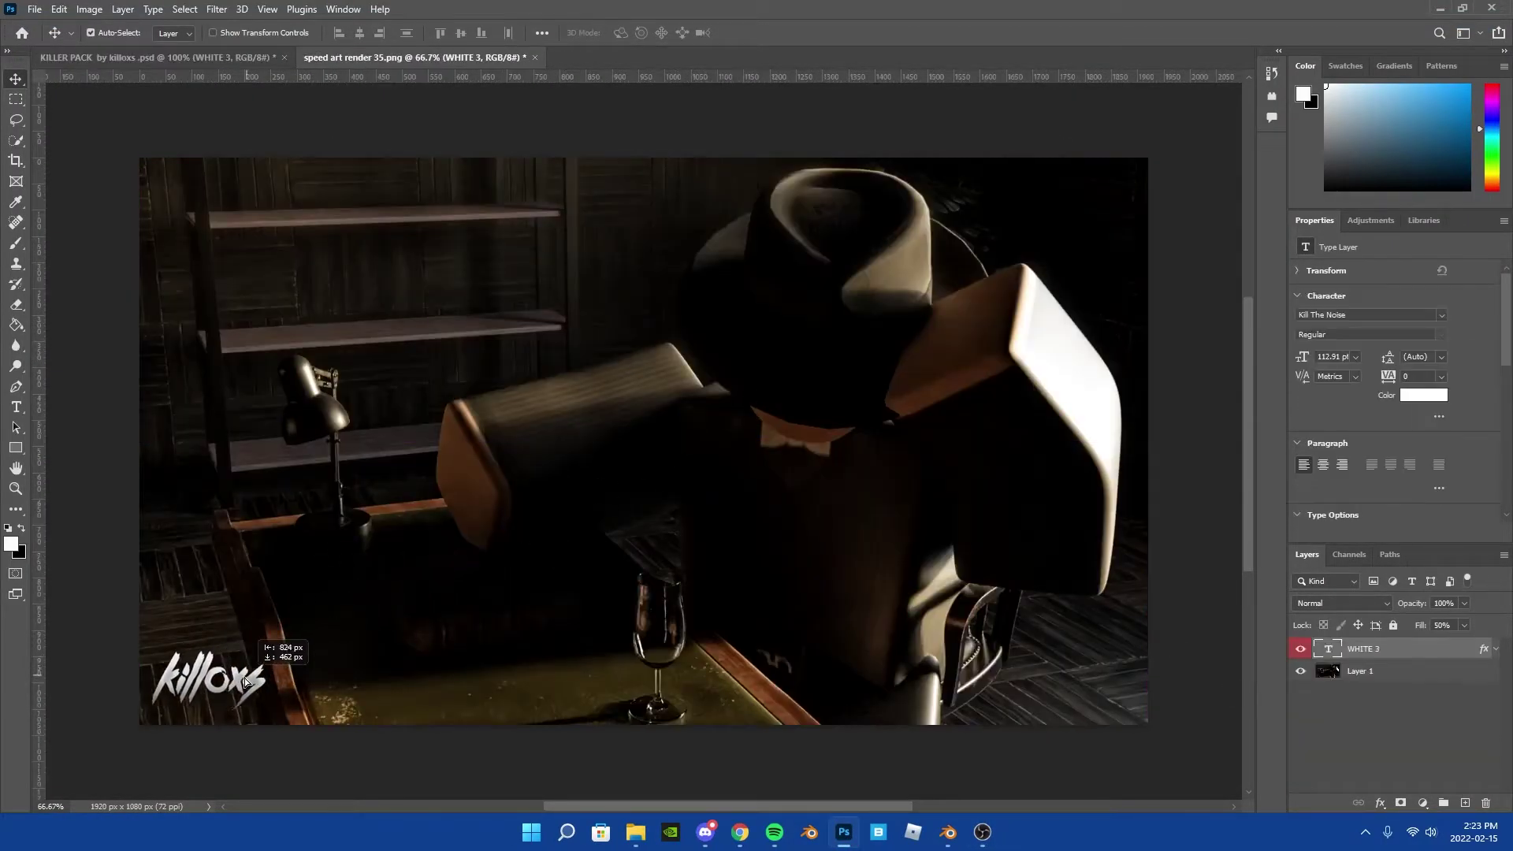
pyautogui.hotkey('ctrl', 'Return')
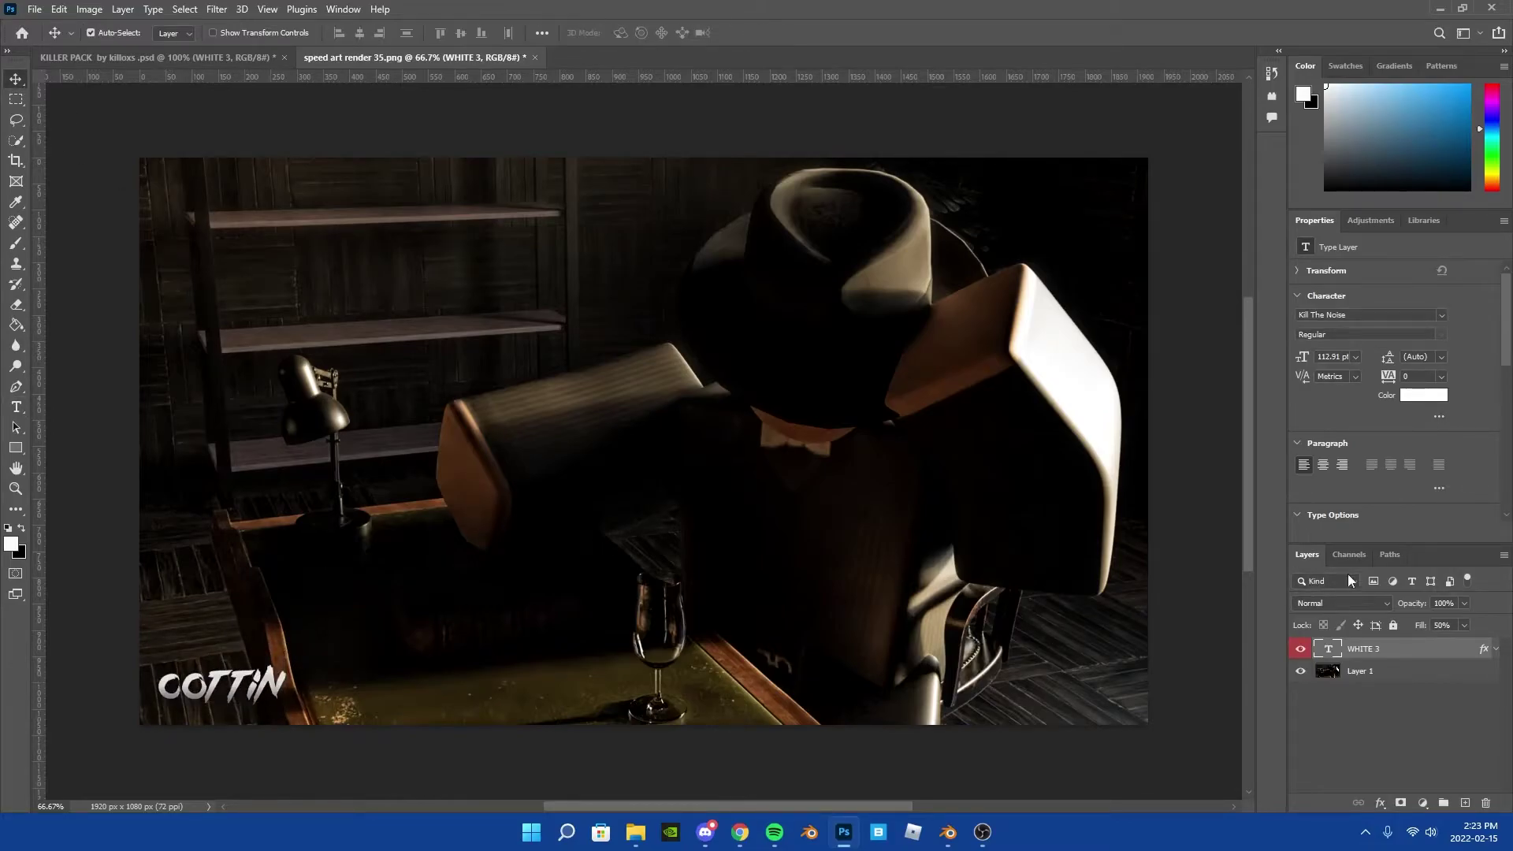
pyautogui.moveTo(1425, 622); pyautogui.dragTo(1417, 623)
pyautogui.hotkey('ctrl', 'Tab')
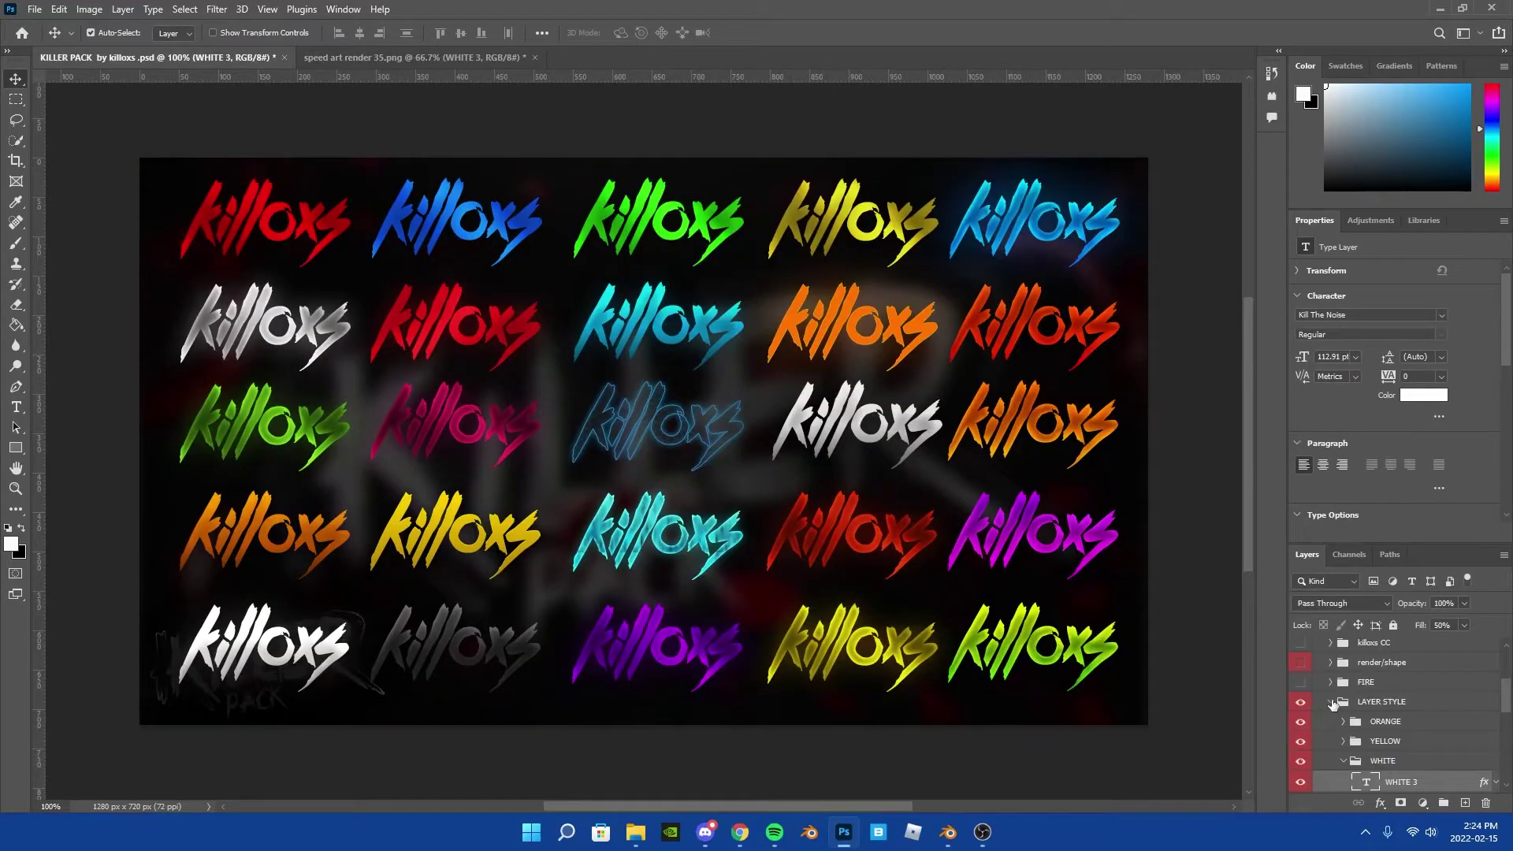
# Preview particle layers in KILLER PACK's particles group, then hide the group and show the Light group
pyautogui.scroll(-2, 1308, 717)
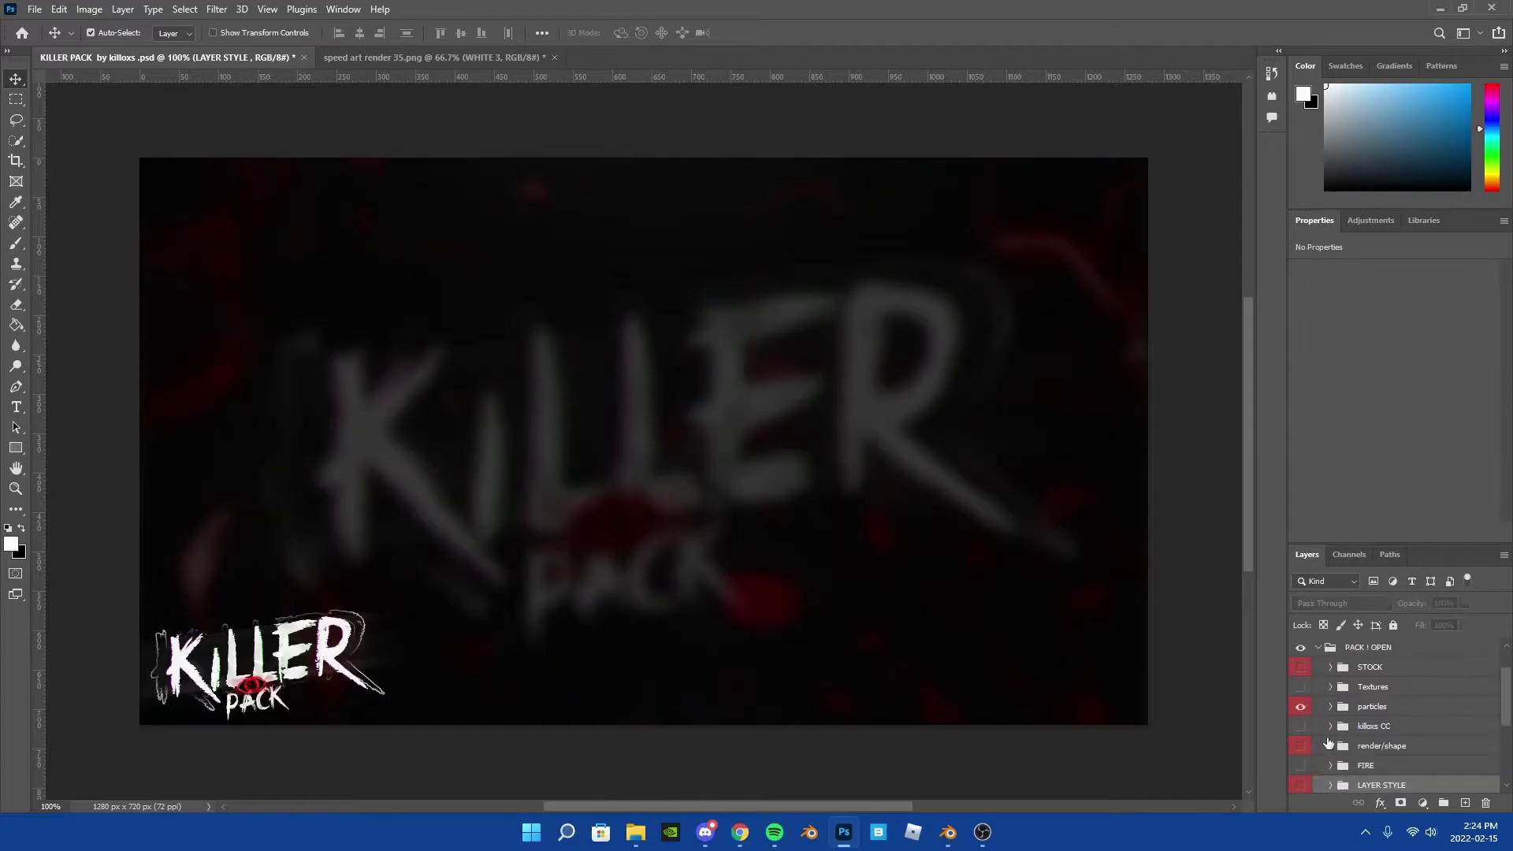
pyautogui.click(1305, 706)
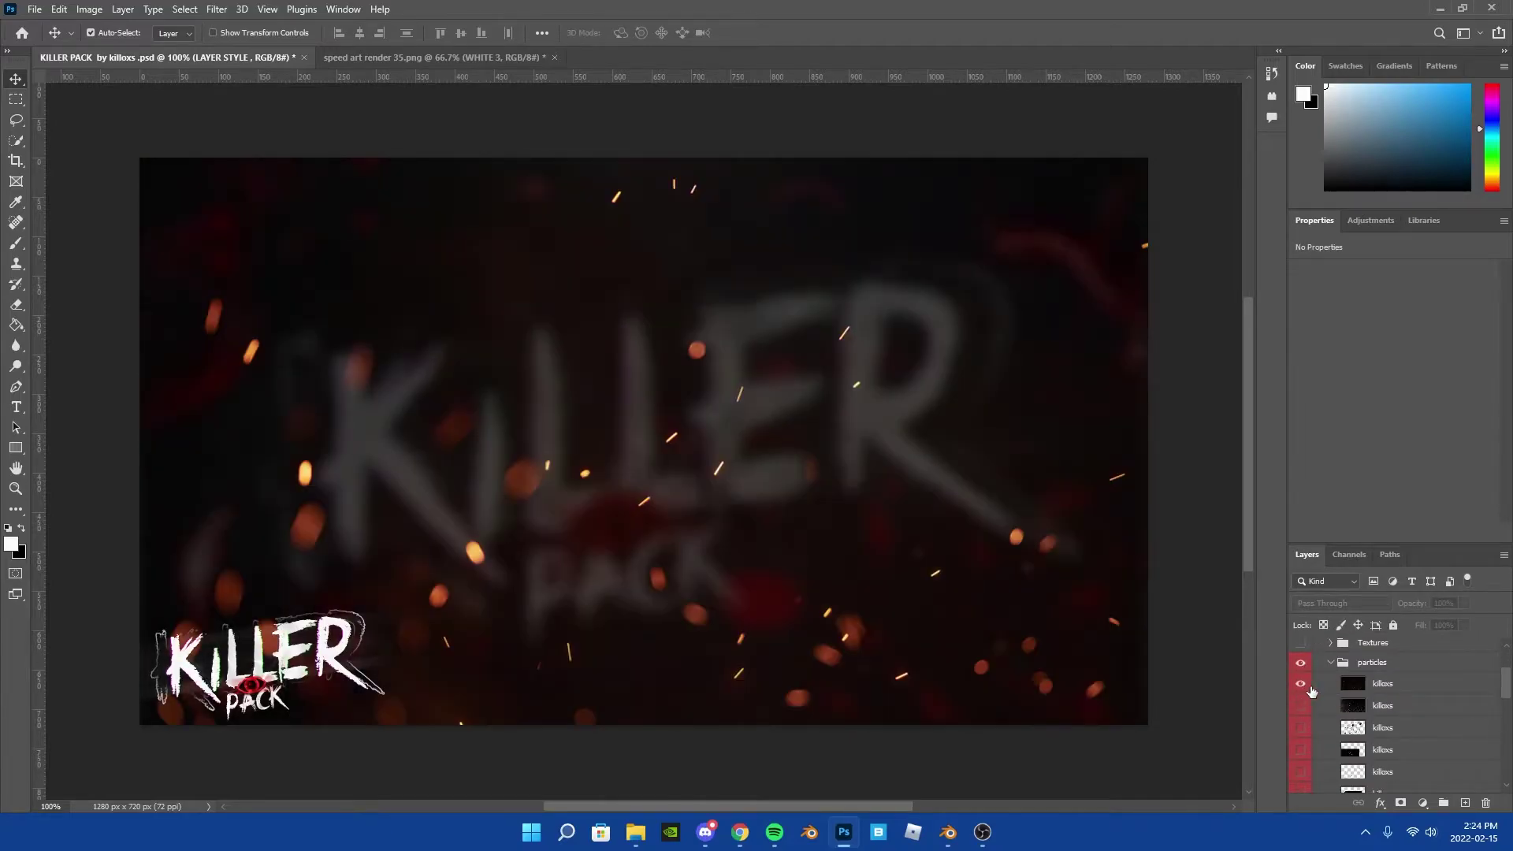
pyautogui.click(1302, 684)
pyautogui.click(1302, 727)
pyautogui.click(1352, 727)
pyautogui.scroll(-1, 1302, 741)
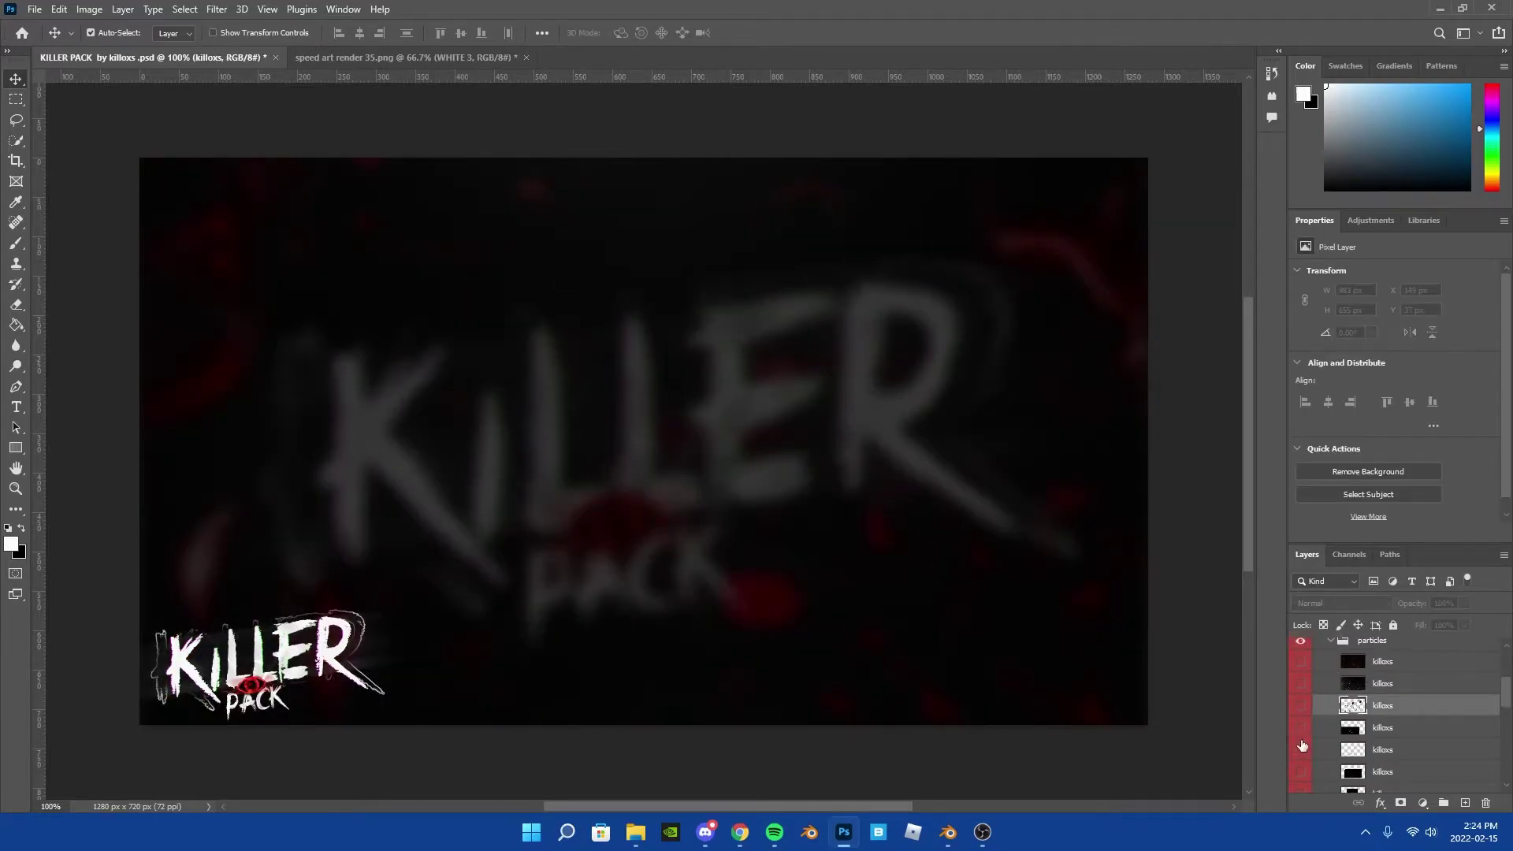
pyautogui.scroll(-1, 1301, 710)
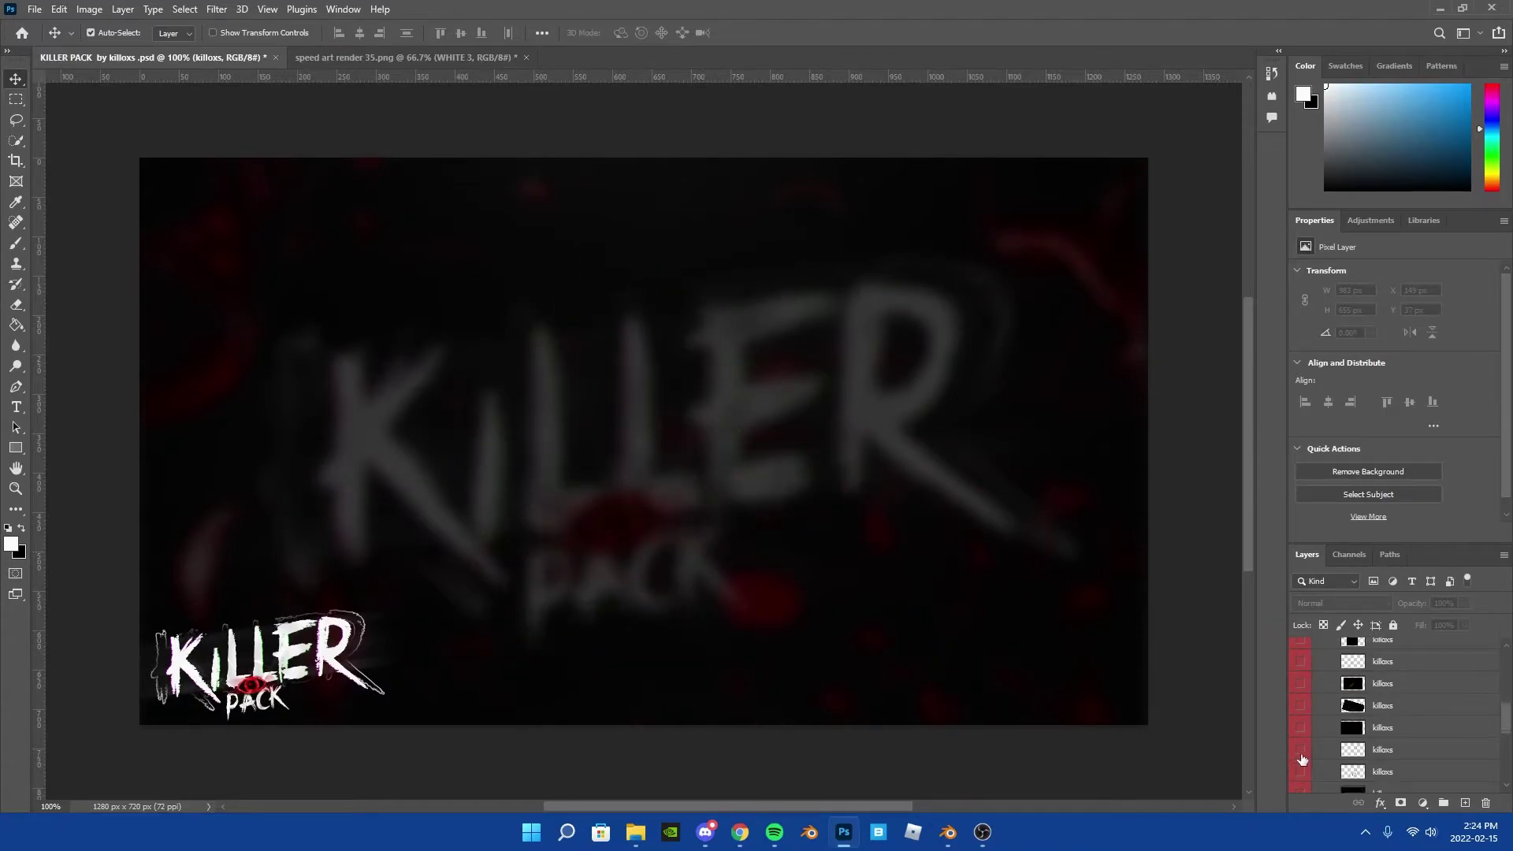
pyautogui.click(1302, 753)
pyautogui.click(1301, 709)
pyautogui.click(1329, 703)
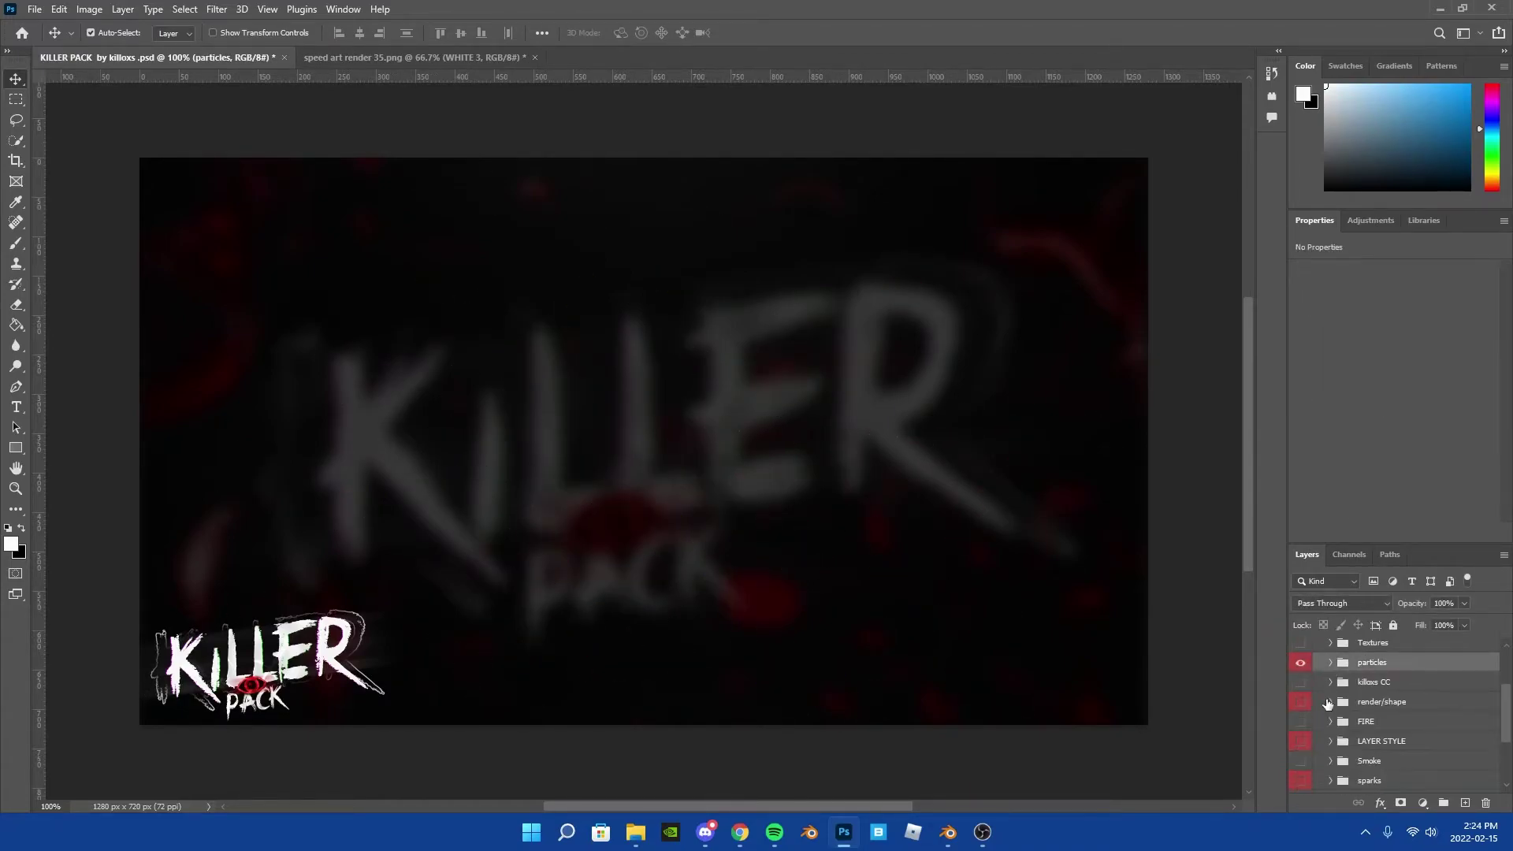
pyautogui.click(1302, 670)
pyautogui.scroll(-1, 1332, 709)
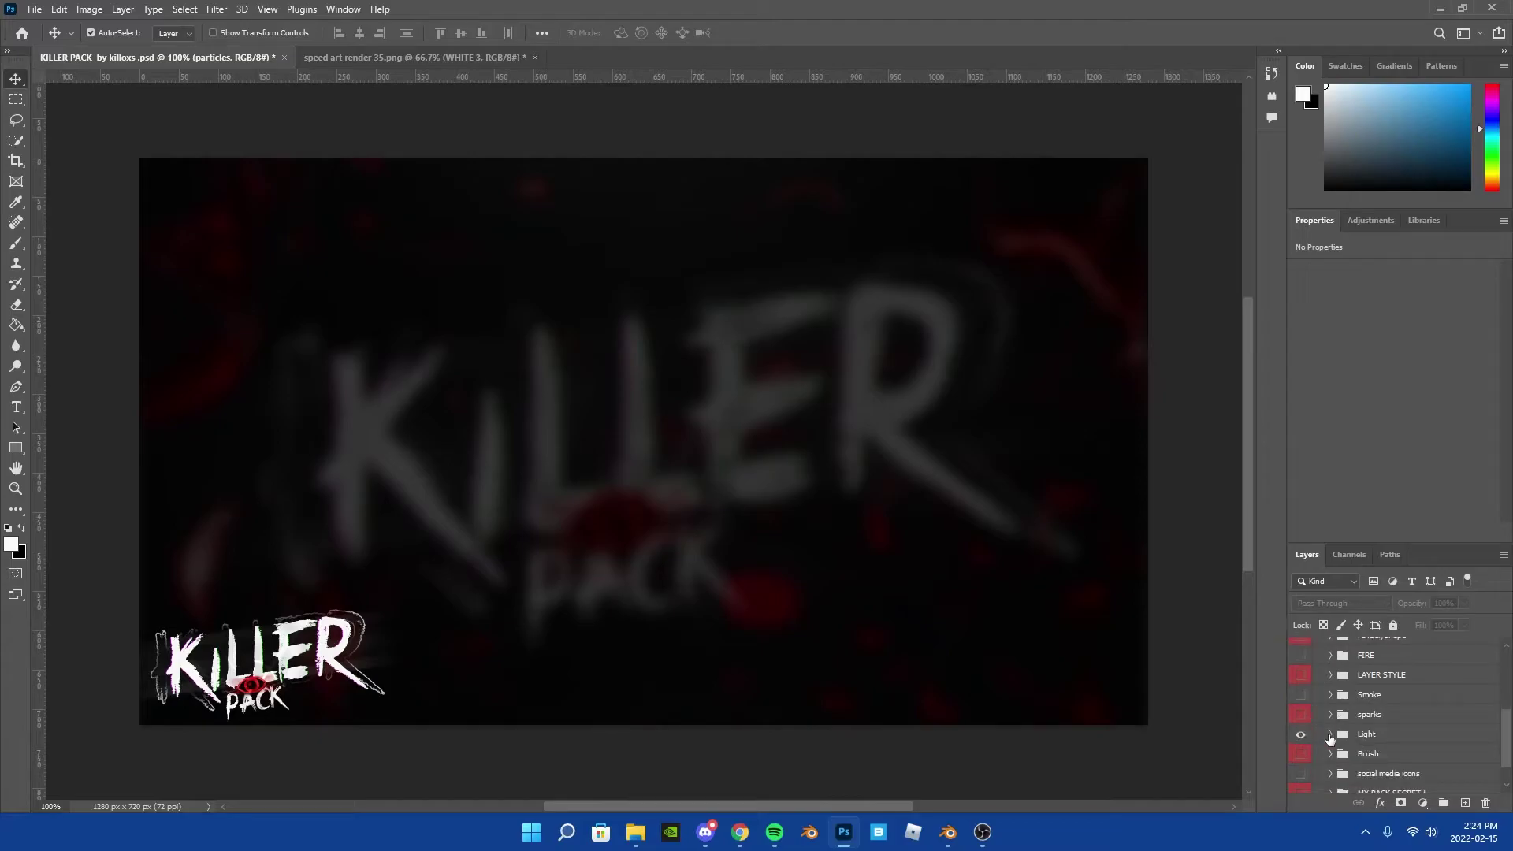
pyautogui.click(1301, 689)
# Copy a particle layer into the render, transform it, and blend it as Color Dodge
pyautogui.moveTo(1403, 691)
pyautogui.mouseDown()
pyautogui.moveTo(669, 318)
pyautogui.moveTo(808, 398)
pyautogui.moveTo(141, 755)
pyautogui.mouseUp()
pyautogui.hotkey('ctrl', 't')
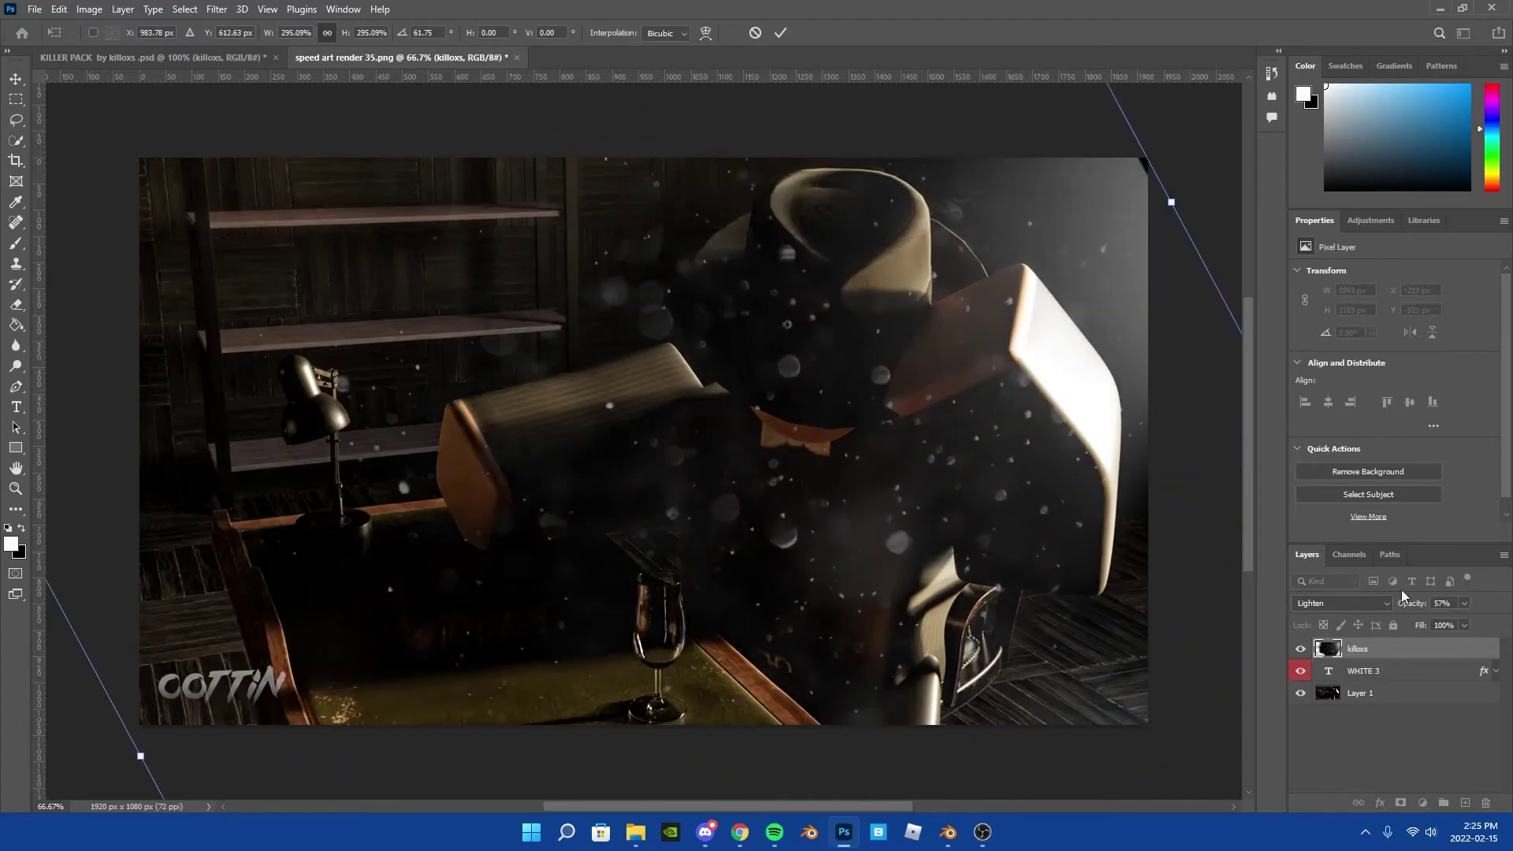
pyautogui.click(1356, 603)
pyautogui.click(1335, 551)
pyautogui.click(1356, 603)
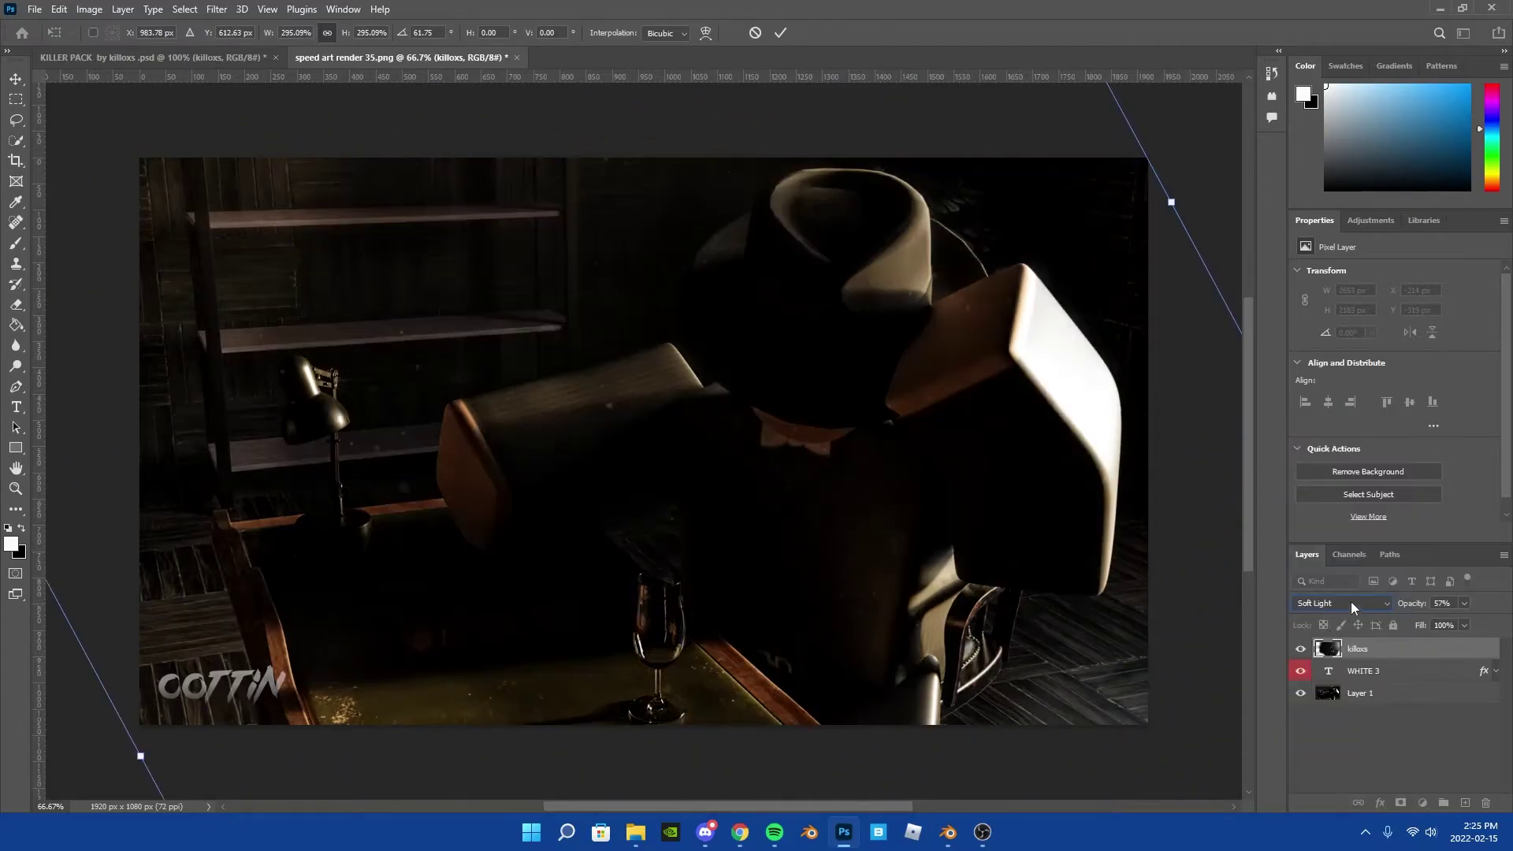
pyautogui.click(1339, 604)
pyautogui.click(1330, 564)
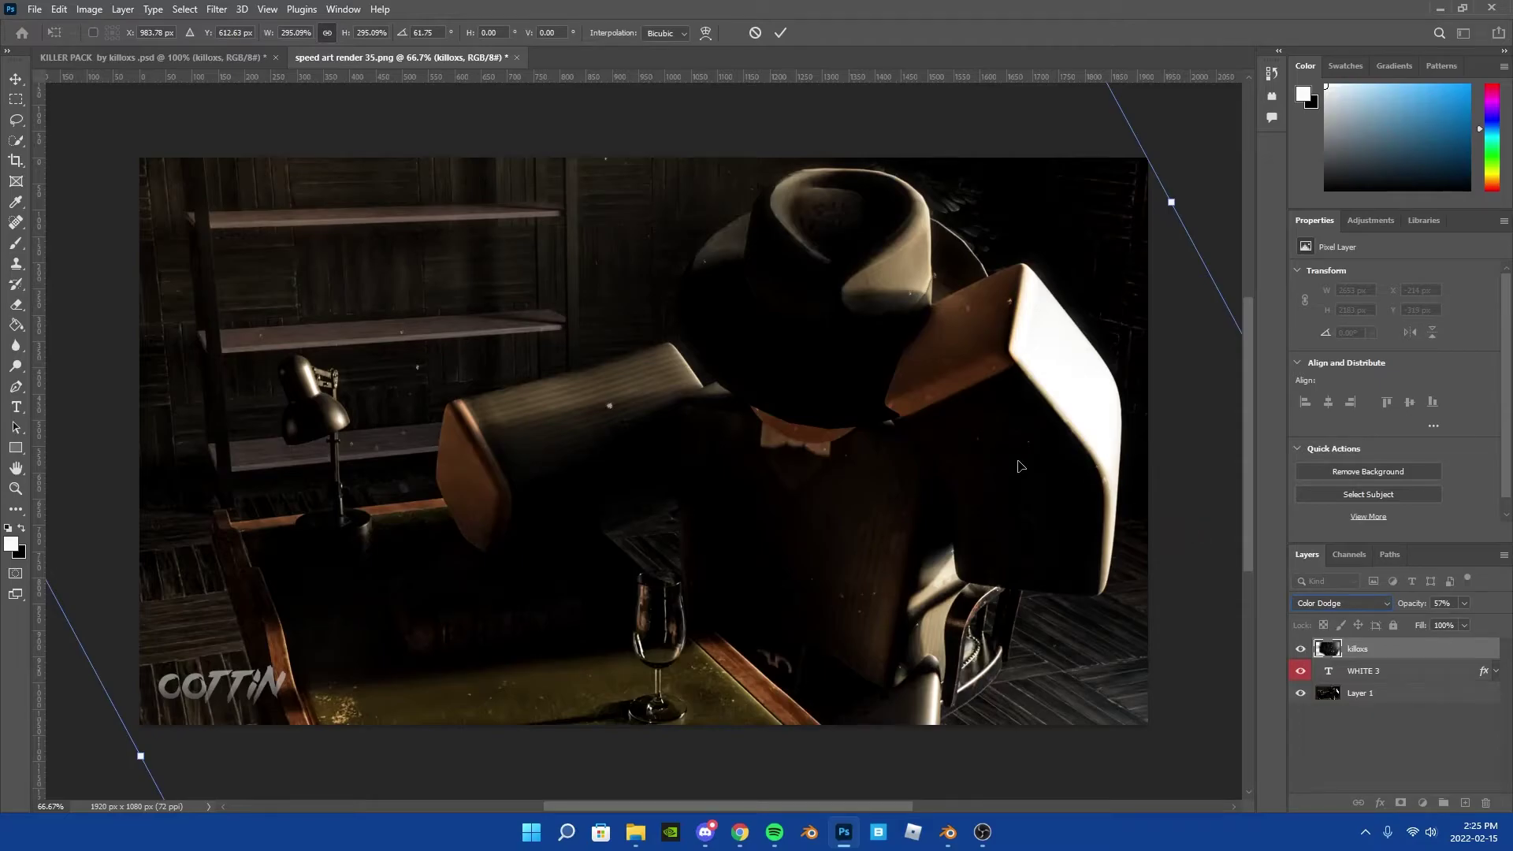
pyautogui.hotkey('ctrl', 'Tab')
# Move the spotlight layer from the Light group into the render and reposition it
pyautogui.click(1403, 671)
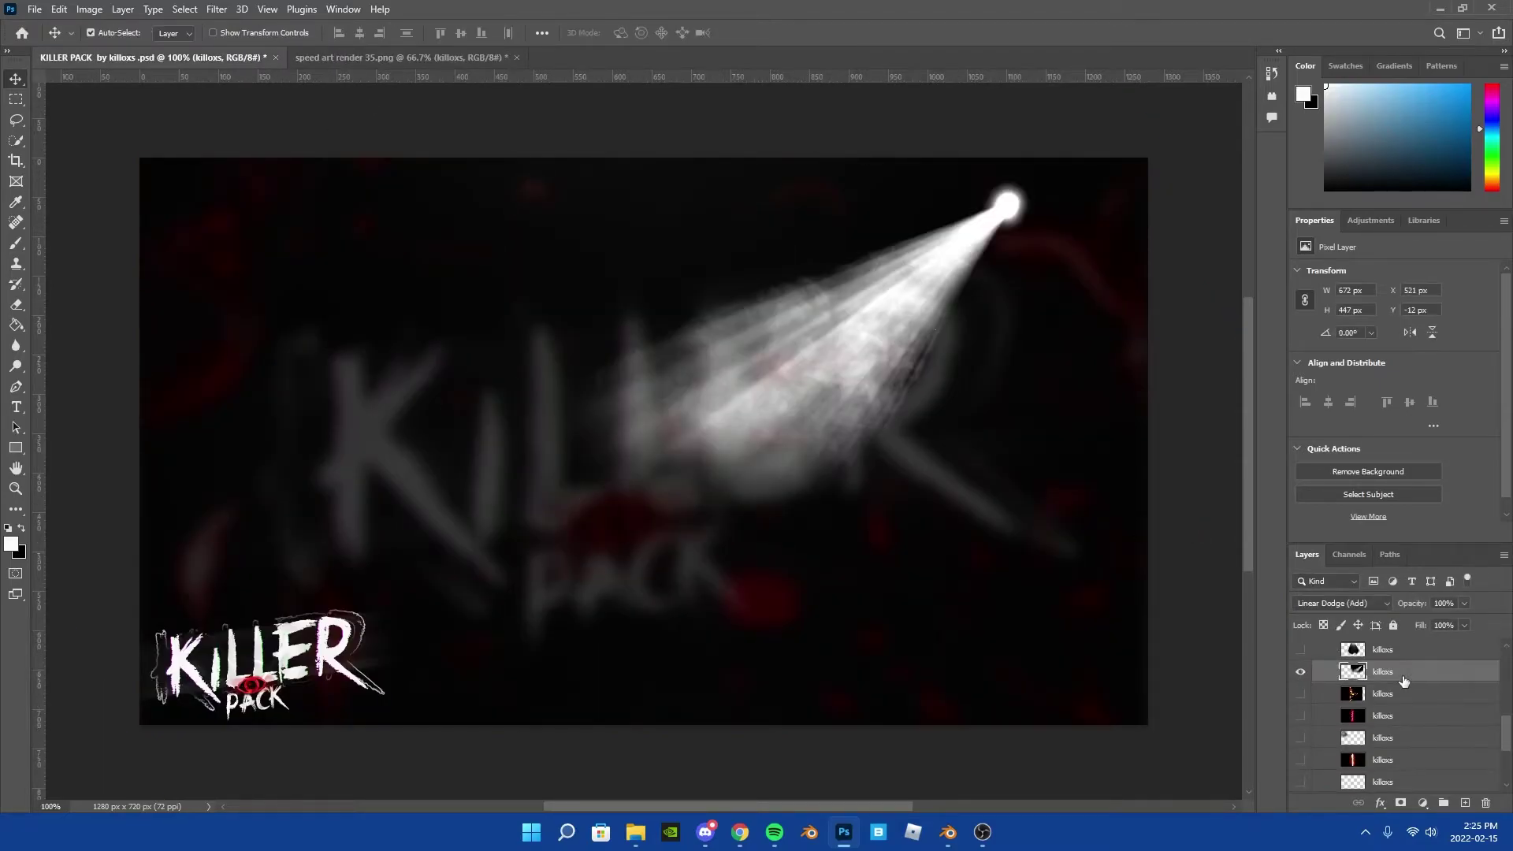
pyautogui.moveTo(371, 81); pyautogui.dragTo(1043, 390)
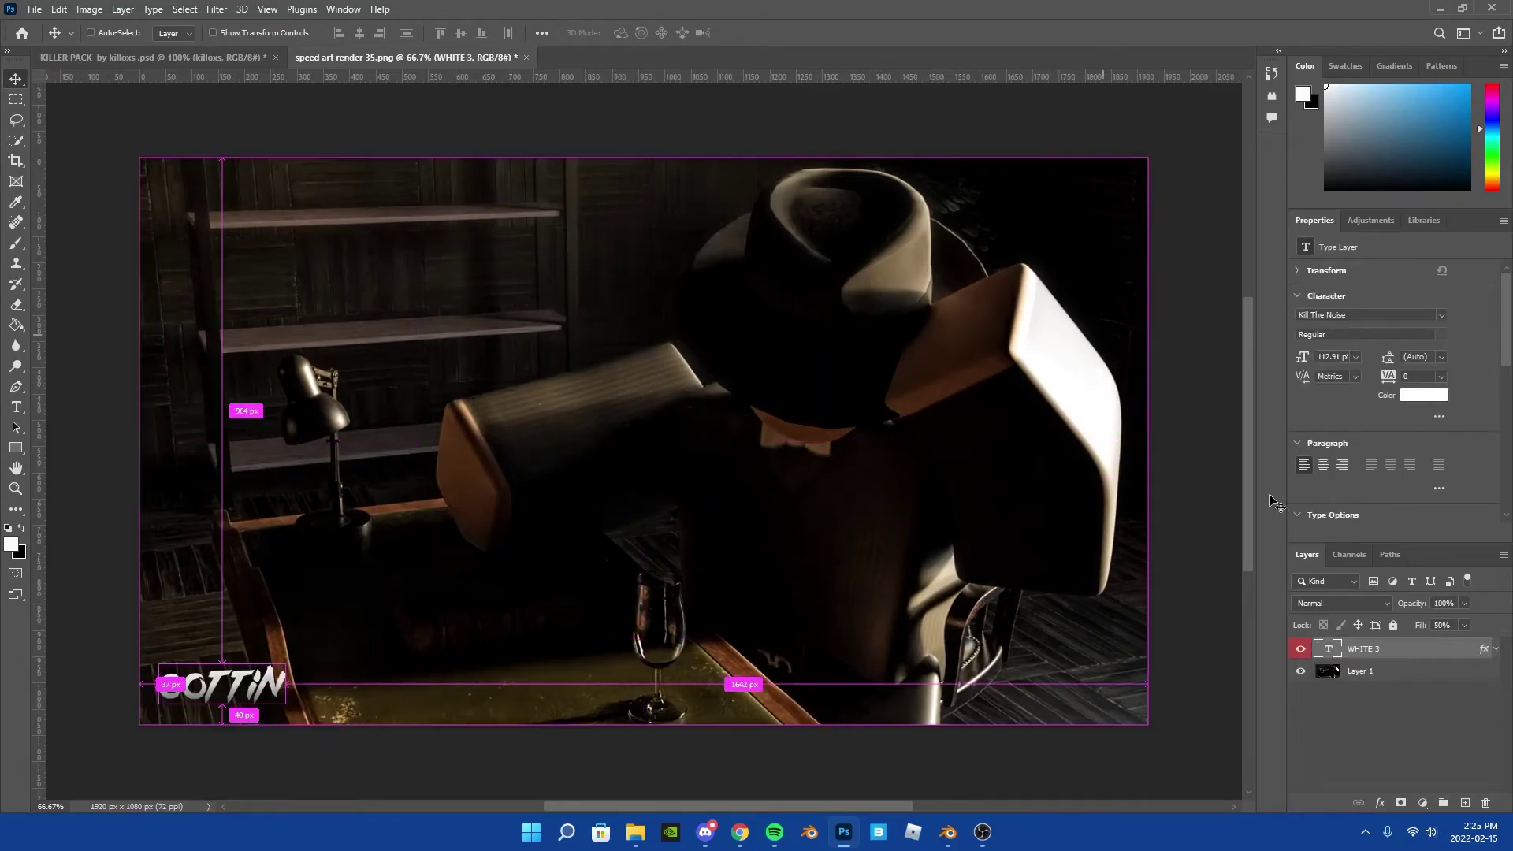
pyautogui.moveTo(1043, 391); pyautogui.dragTo(1042, 497)
pyautogui.hotkey('ctrl', 'Tab')
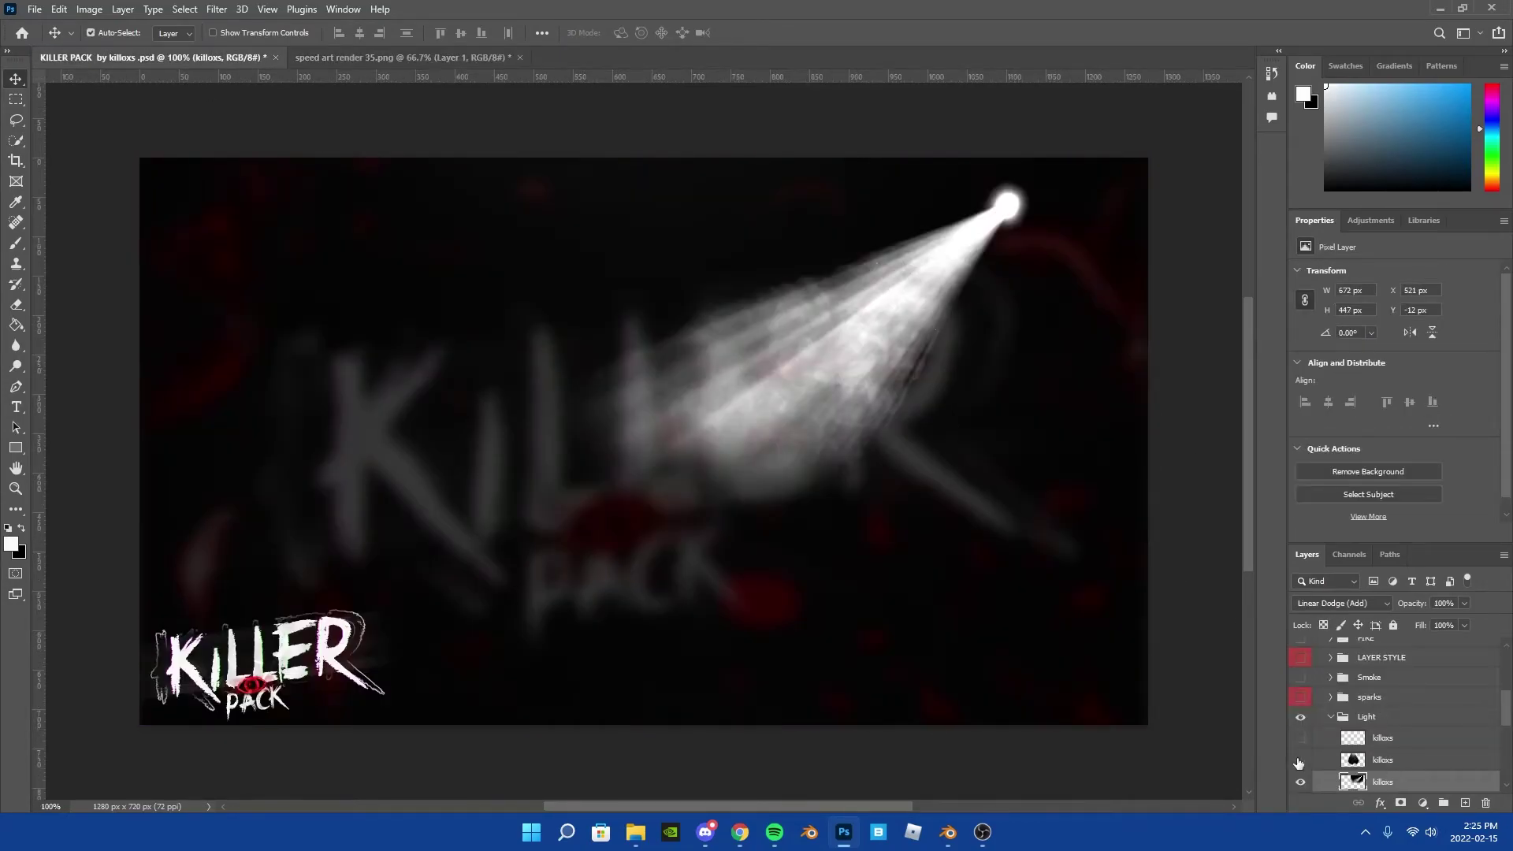
# Bring the particle layer into the render, rotate ~52°, scale to 265%, set Color Dodge
pyautogui.click(1298, 763)
pyautogui.moveTo(673, 262); pyautogui.dragTo(690, 360)
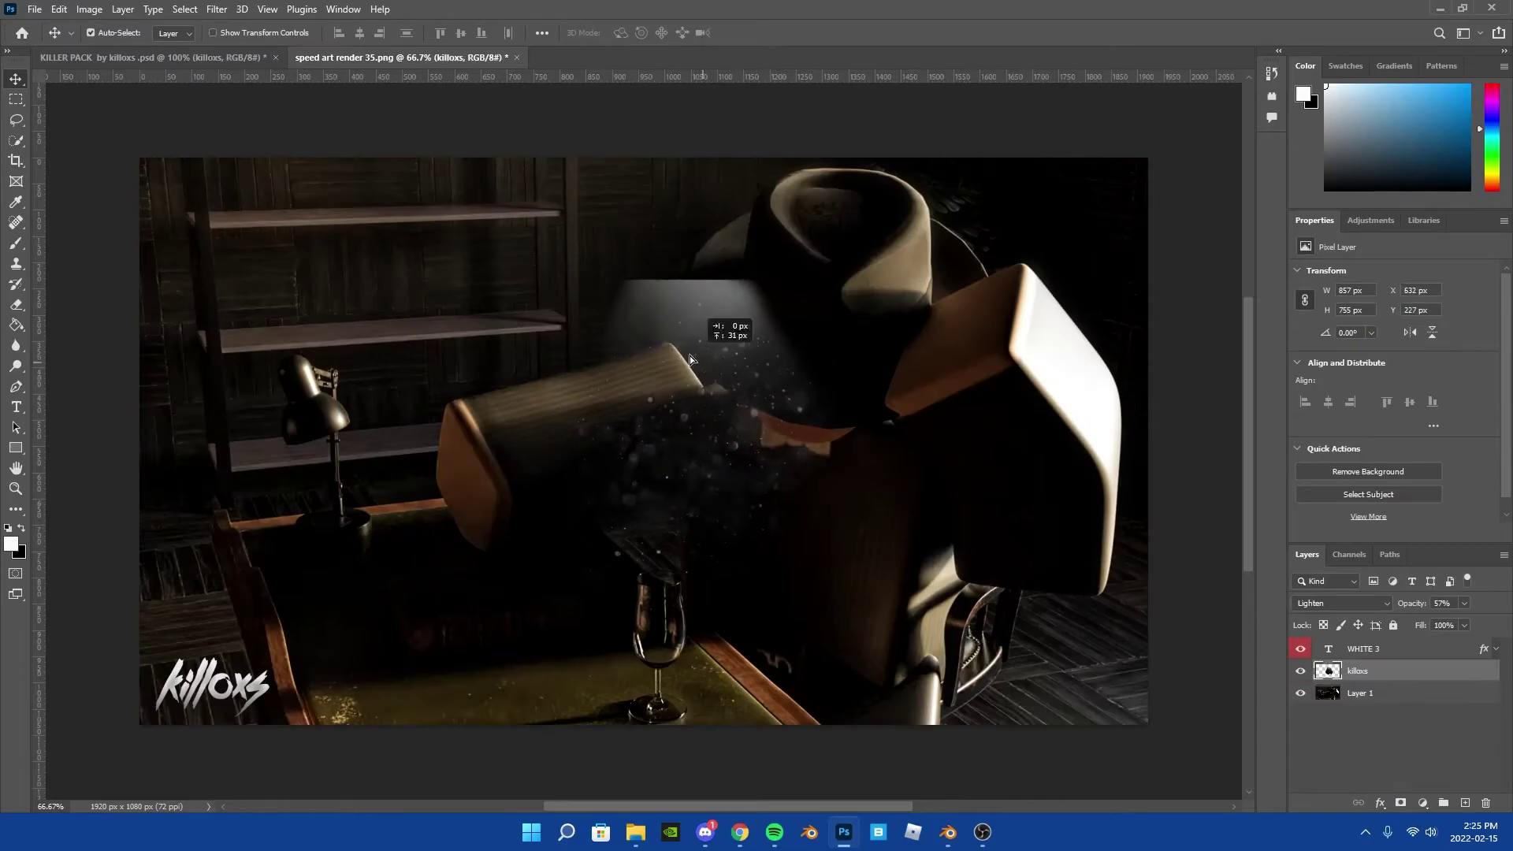
pyautogui.hotkey('ctrl', 't')
pyautogui.moveTo(780, 489); pyautogui.dragTo(864, 295)
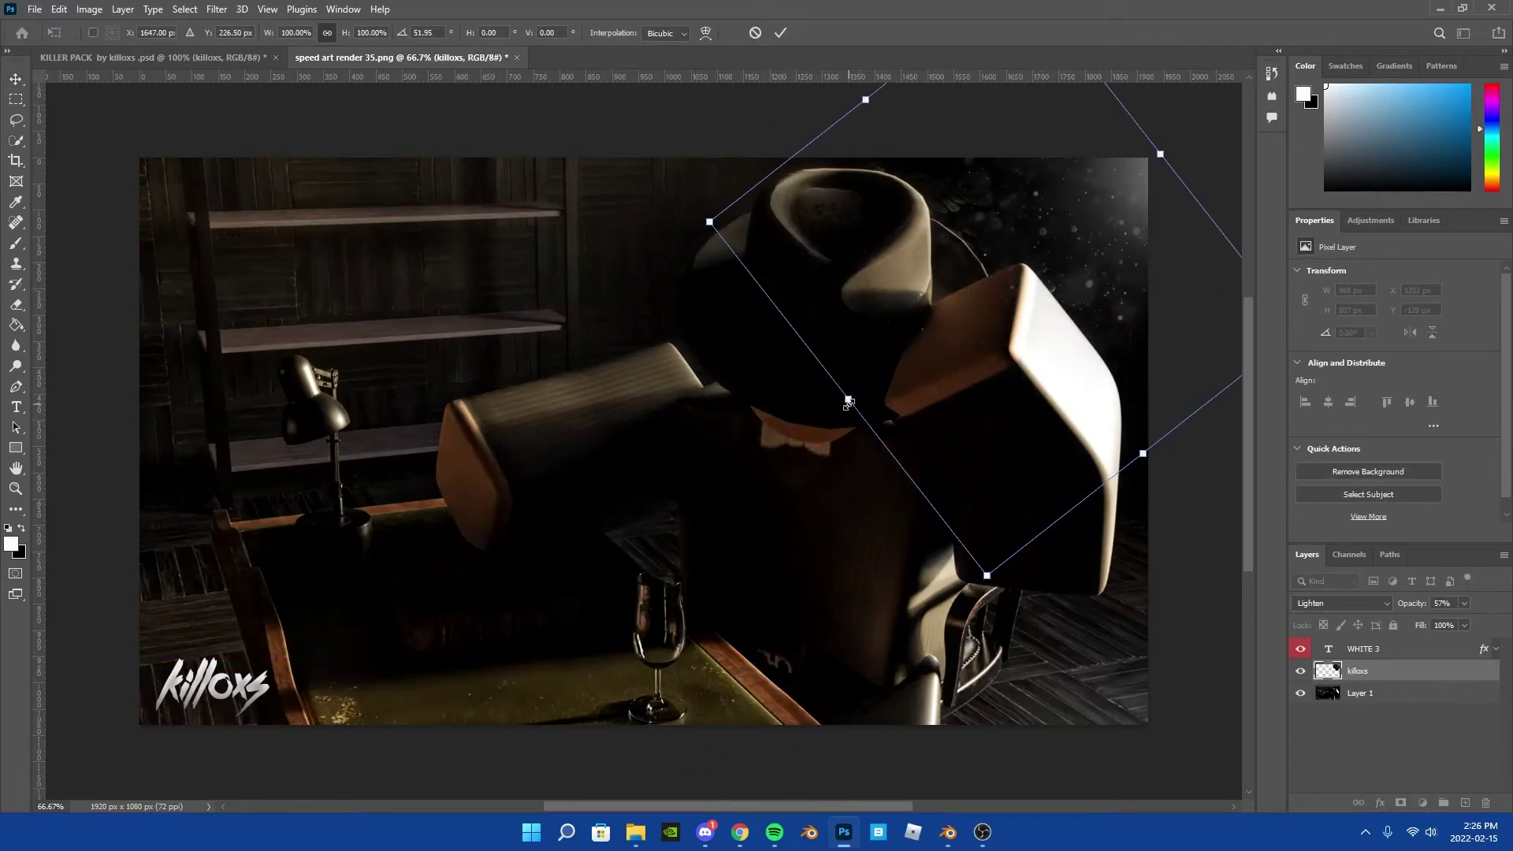
pyautogui.moveTo(848, 401); pyautogui.dragTo(334, 799)
pyautogui.click(1340, 603)
pyautogui.click(1327, 572)
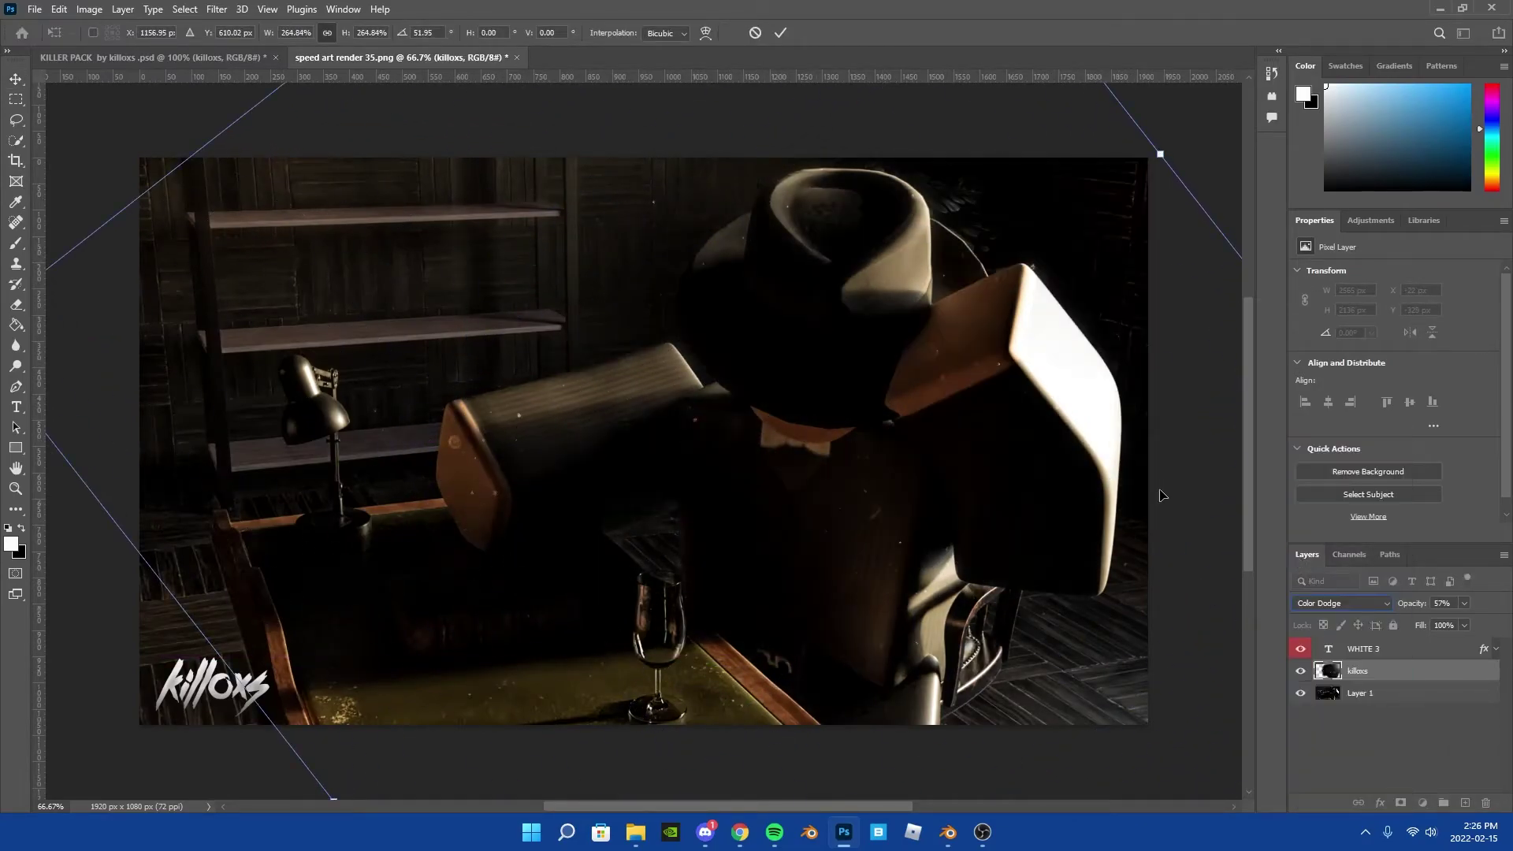
pyautogui.press('Return')
# Carry the light beam into the render's top-right corner and scale it to about 211%
pyautogui.click(222, 58)
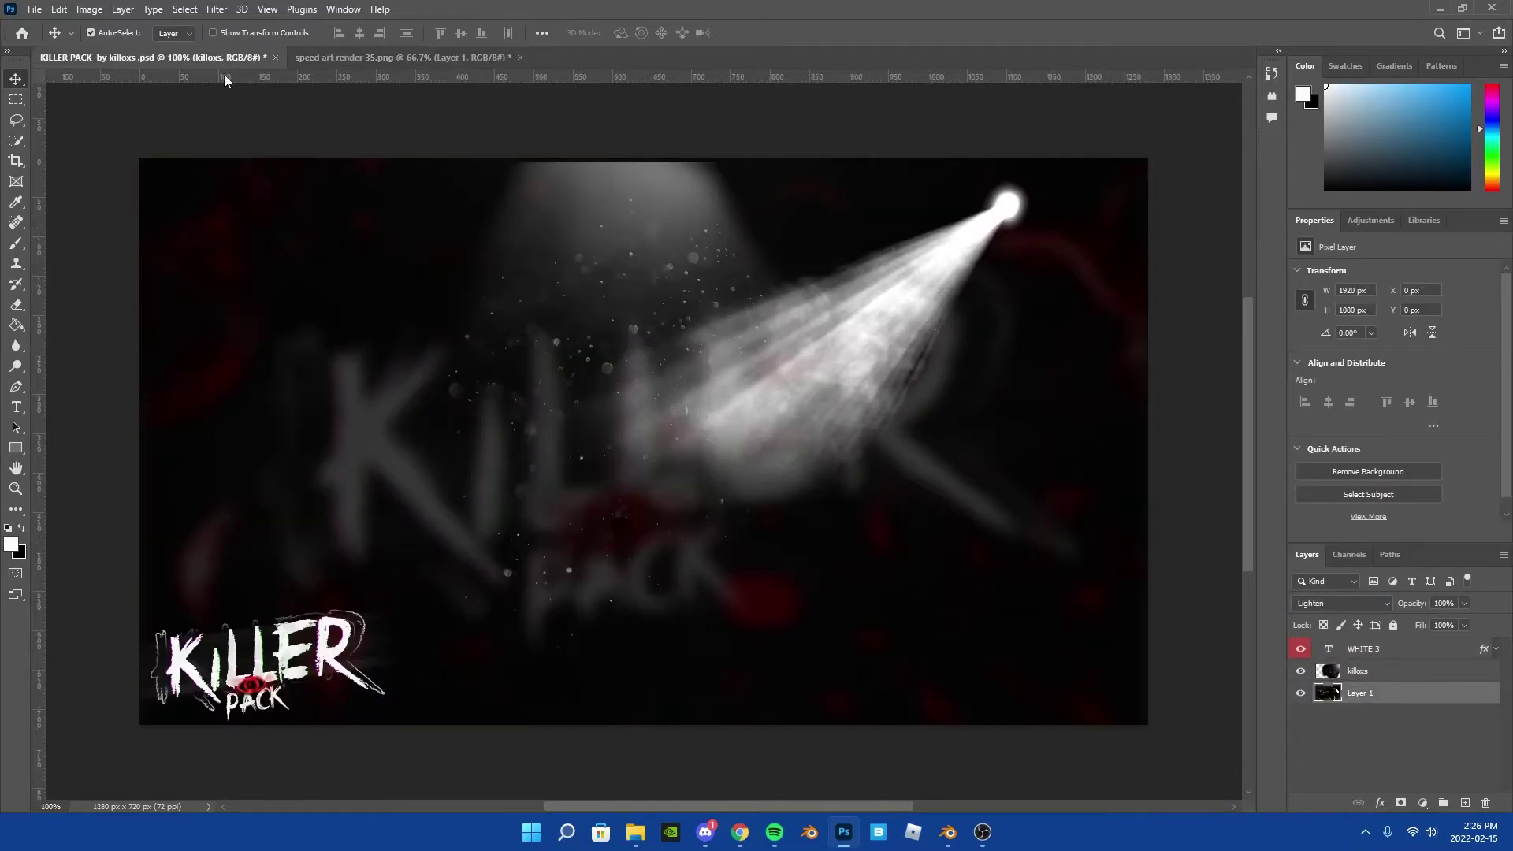
pyautogui.moveTo(909, 277); pyautogui.dragTo(977, 285)
pyautogui.moveTo(732, 191); pyautogui.dragTo(975, 272)
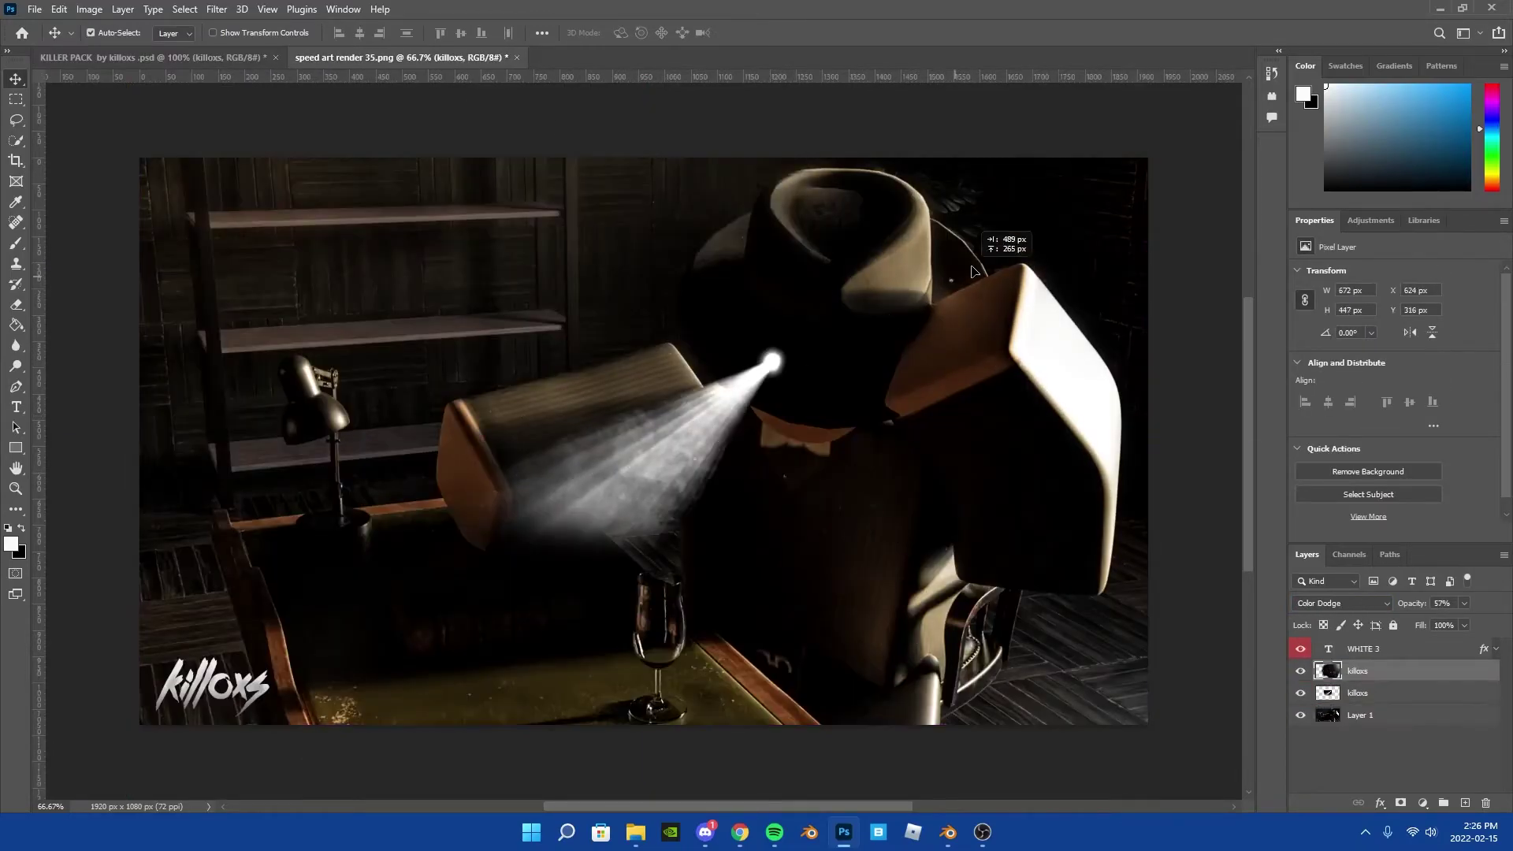
pyautogui.moveTo(654, 472); pyautogui.dragTo(997, 254)
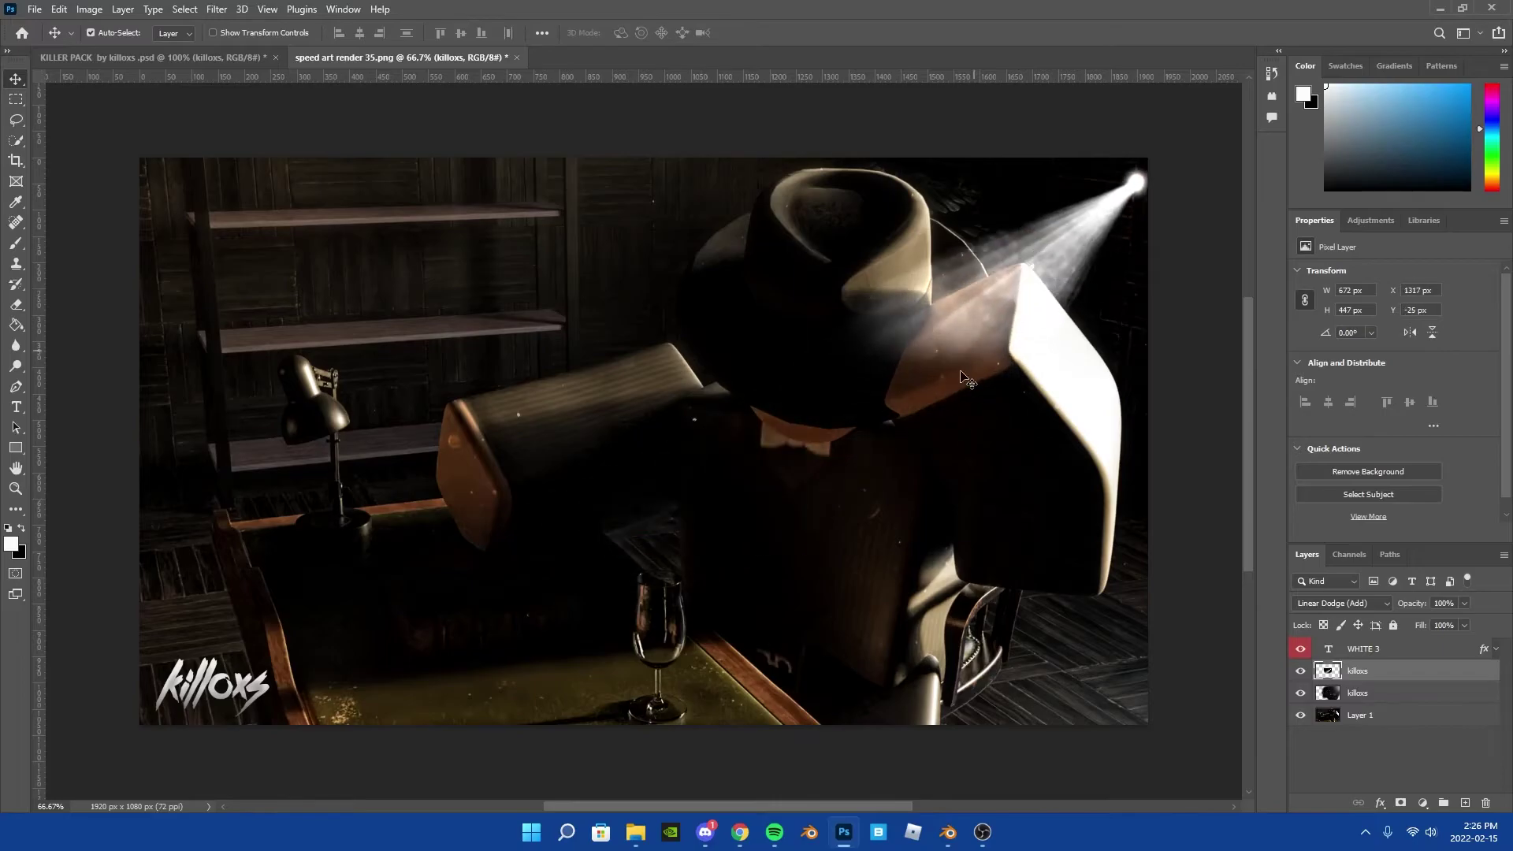
pyautogui.hotkey('ctrl', 't')
pyautogui.moveTo(827, 378); pyautogui.dragTo(521, 572)
# Test Color Dodge, Soft Light and Overlay on the beam, settling on Screen
pyautogui.click(1389, 604)
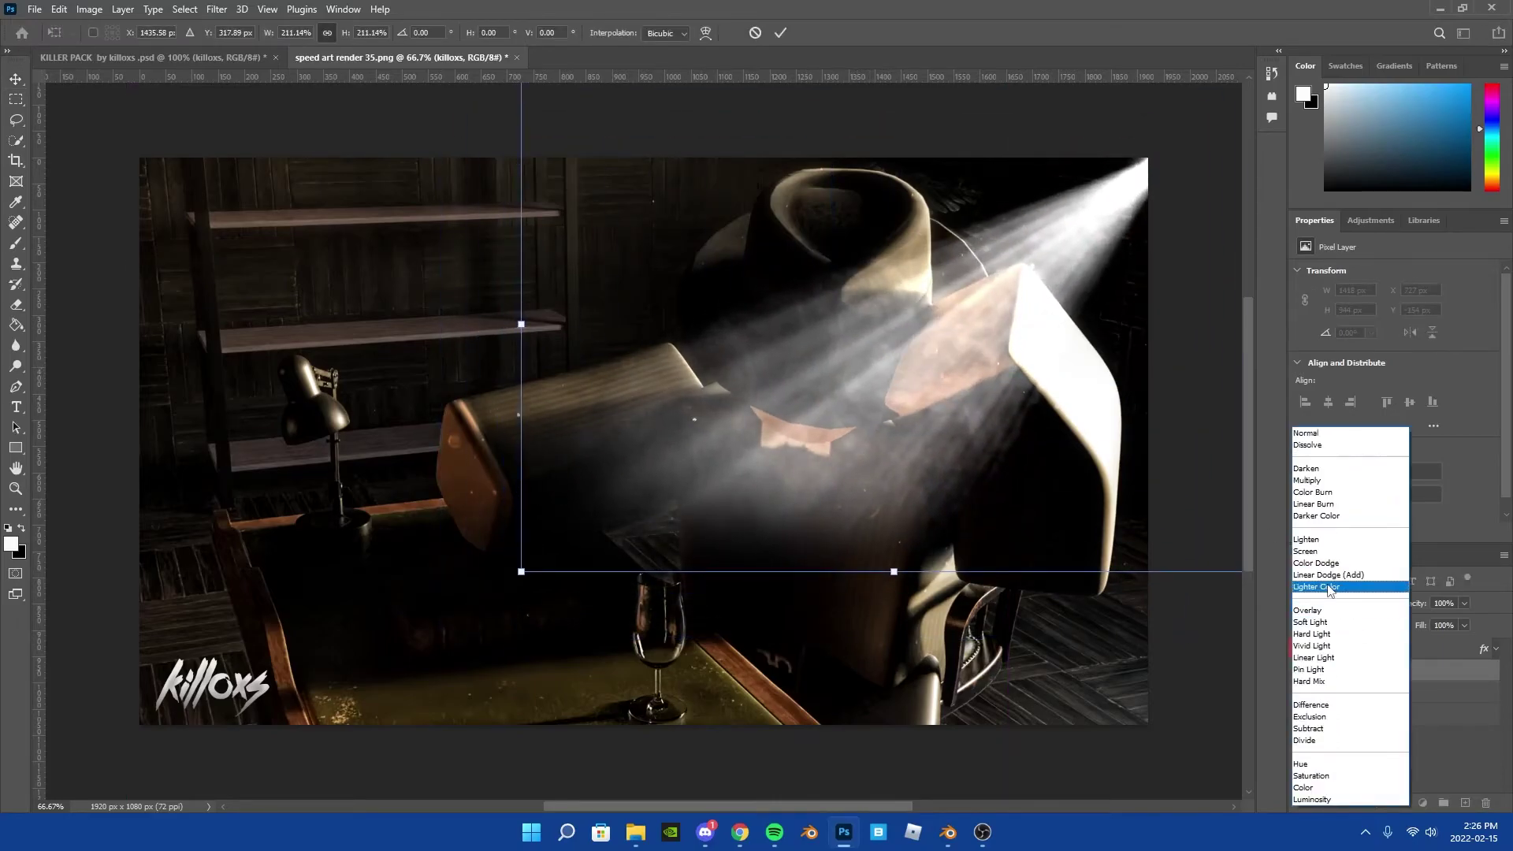
pyautogui.click(1326, 561)
pyautogui.moveTo(1100, 216)
pyautogui.mouseDown()
pyautogui.moveTo(1193, 154)
pyautogui.moveTo(1131, 189)
pyautogui.mouseUp()
pyautogui.click(1339, 604)
pyautogui.click(1343, 603)
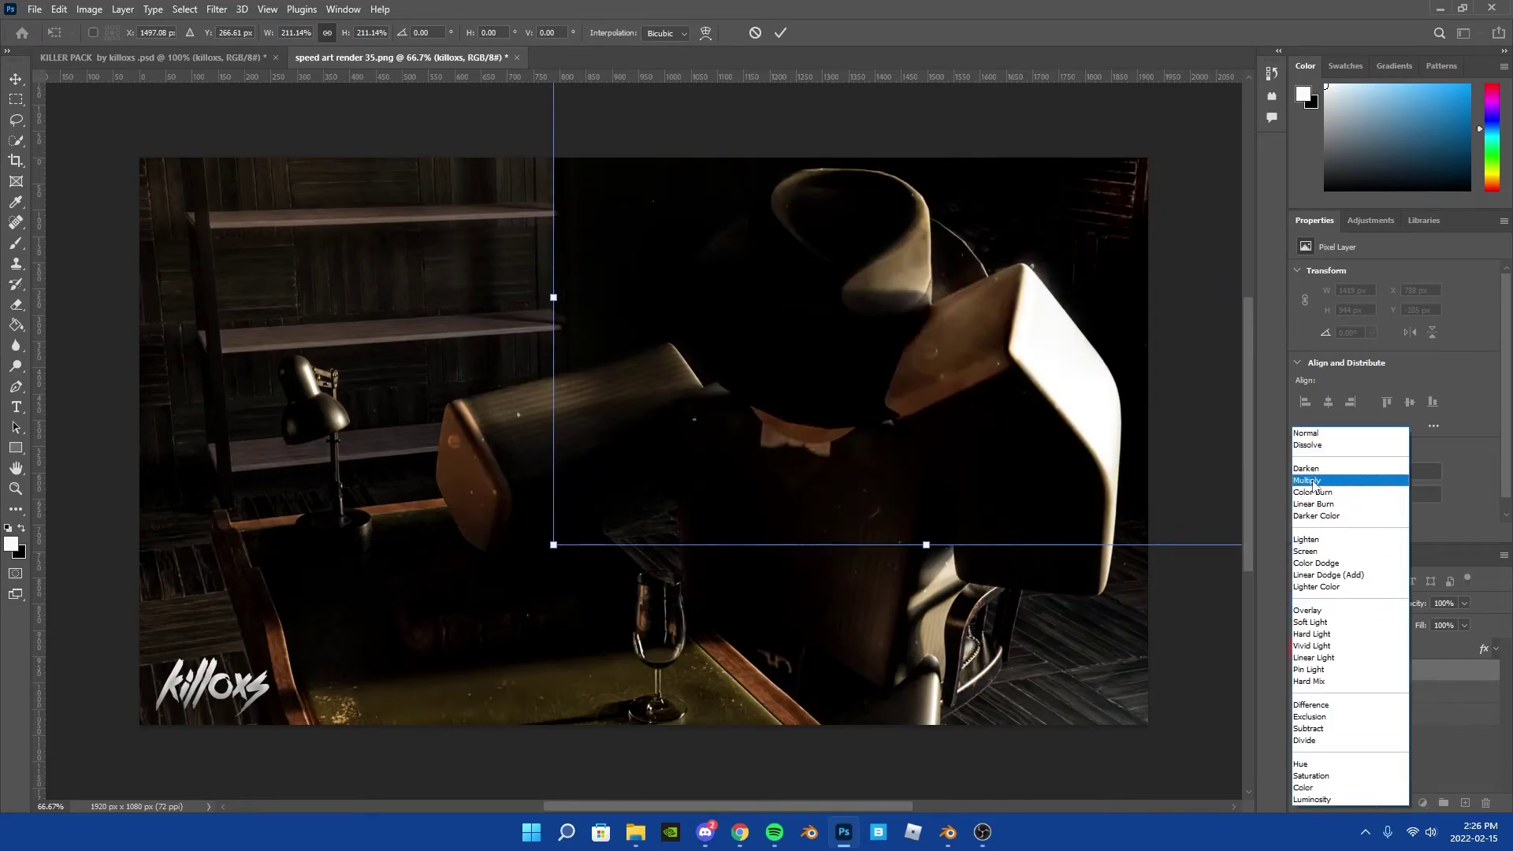
pyautogui.click(1339, 622)
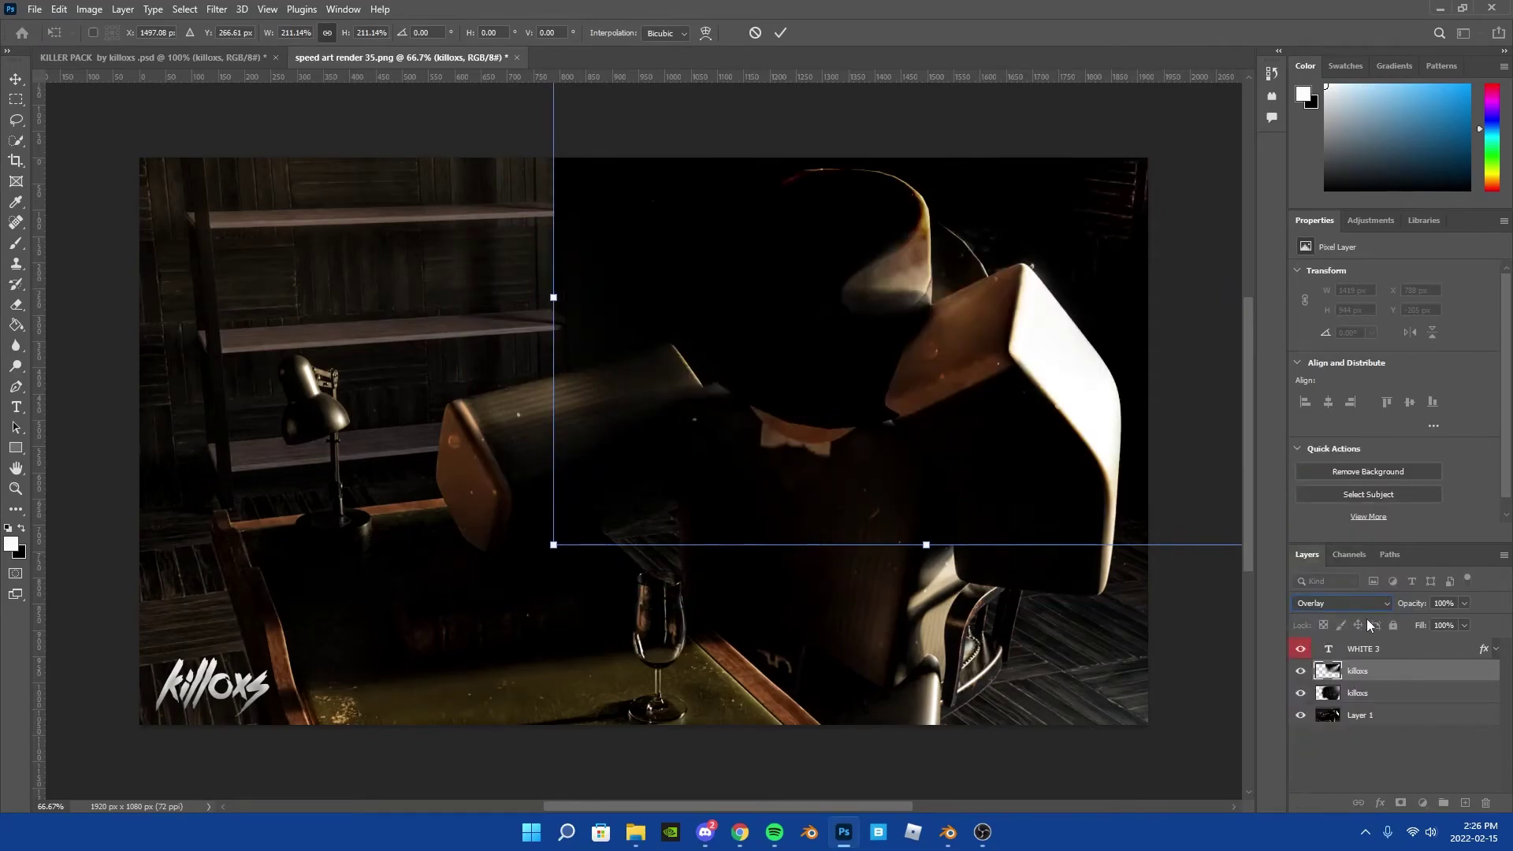
pyautogui.click(1347, 604)
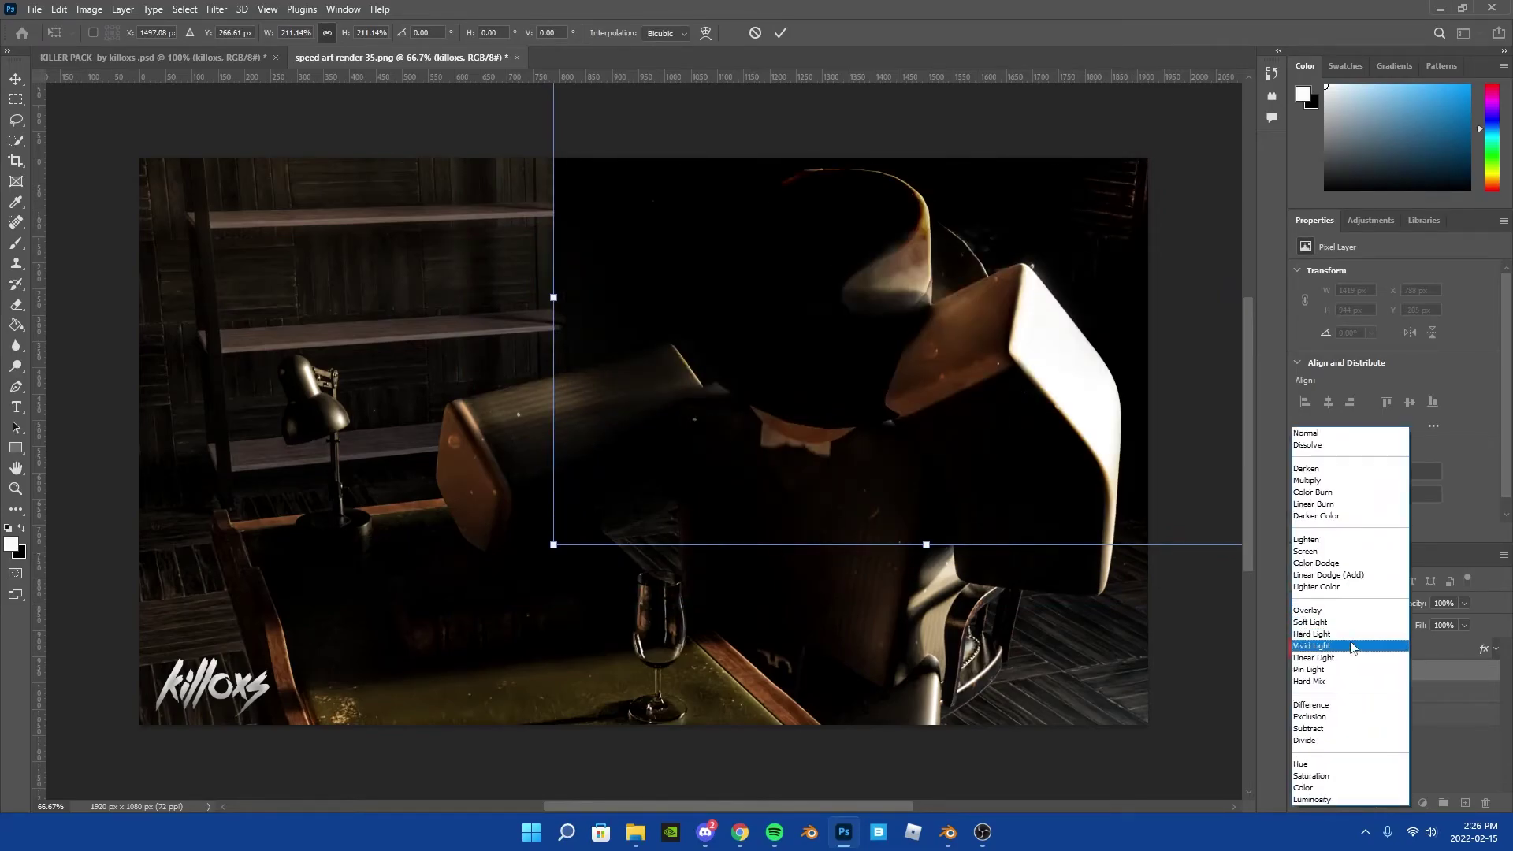
pyautogui.click(1307, 552)
# Enlarge the beam to about 331%, set it to Color Dodge, and hide the layer
pyautogui.moveTo(553, 544)
pyautogui.mouseDown()
pyautogui.moveTo(225, 674)
pyautogui.moveTo(995, 300)
pyautogui.mouseUp()
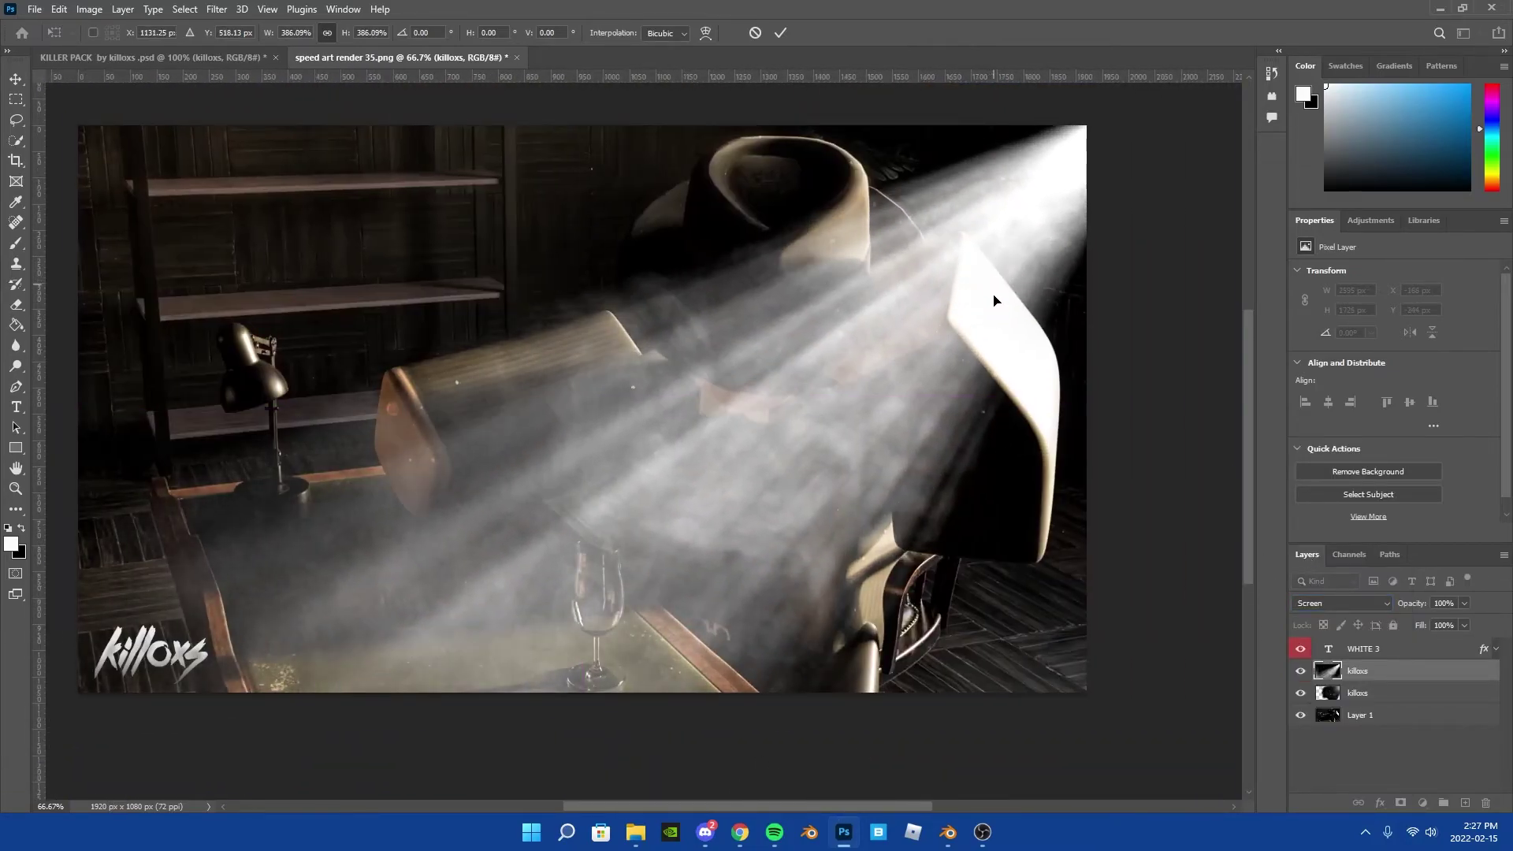
pyautogui.click(1339, 603)
pyautogui.click(1330, 561)
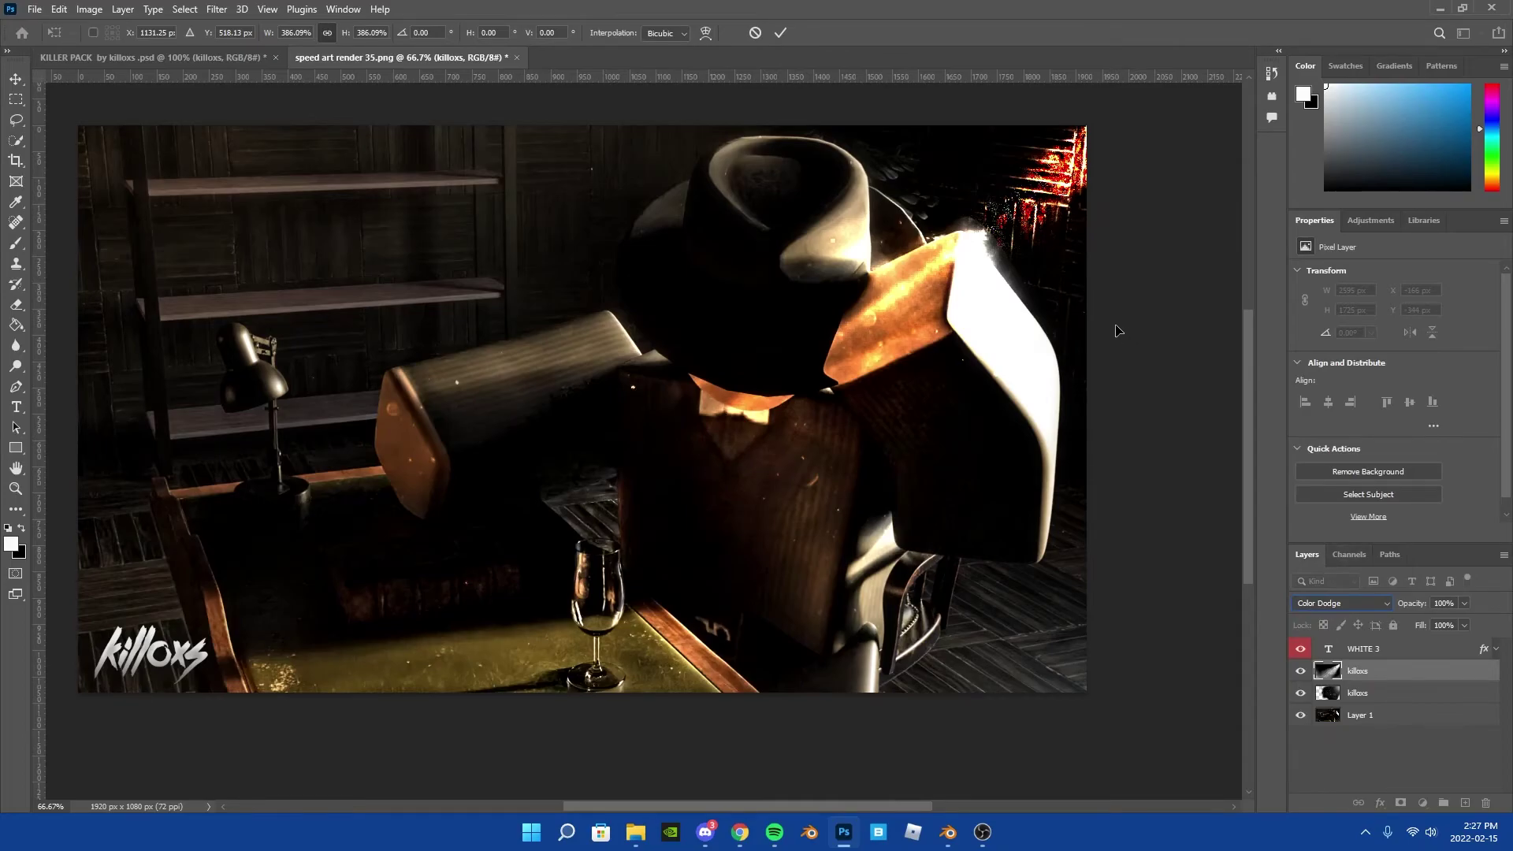
pyautogui.click(1300, 670)
pyautogui.click(237, 57)
# Preview and collapse the Light group, then show a layer from the particles group
pyautogui.click(1300, 671)
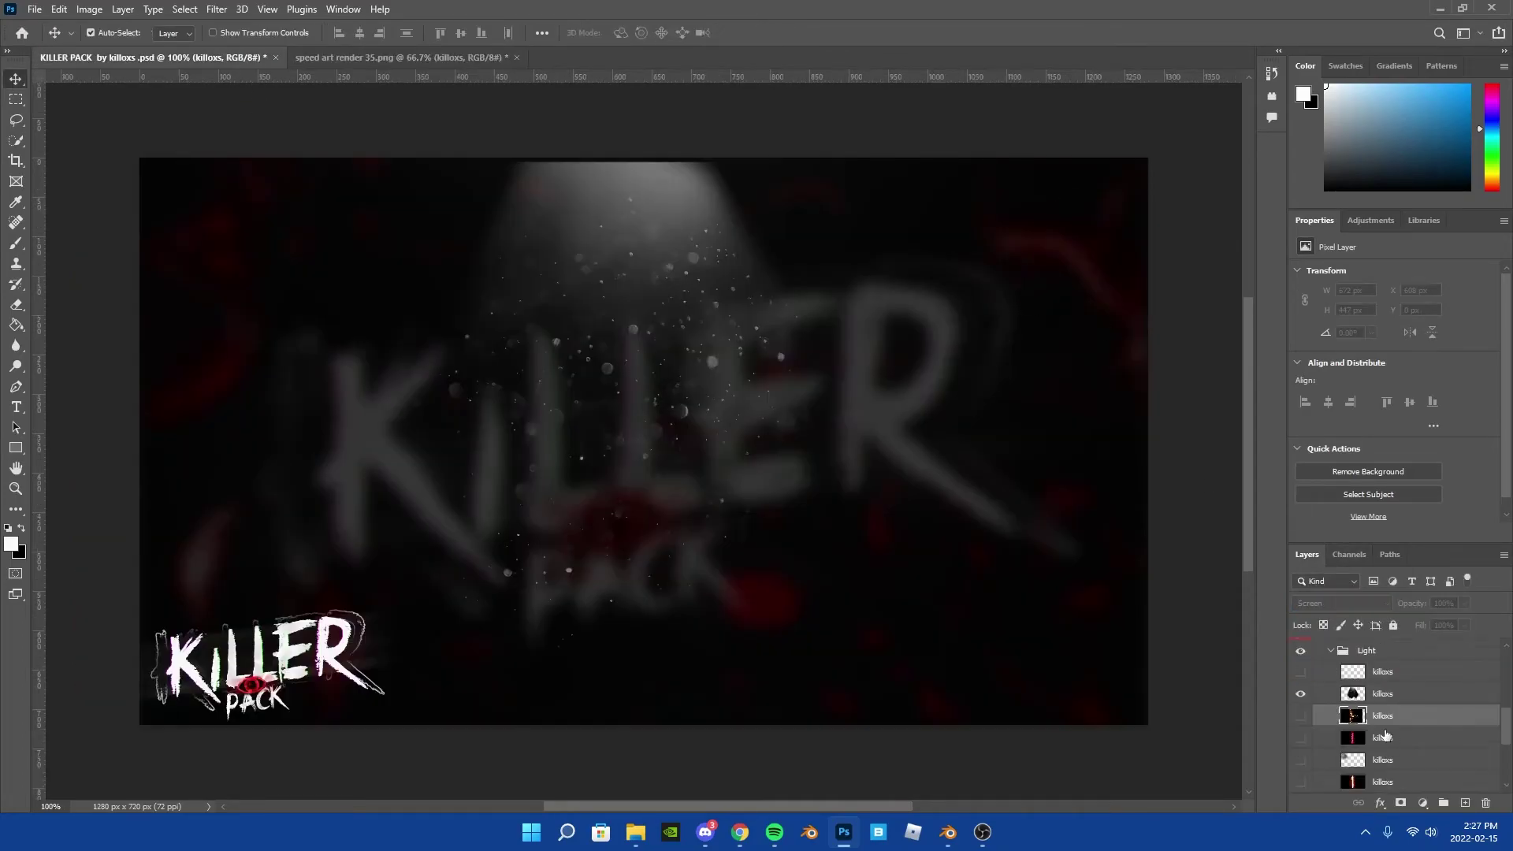
pyautogui.click(1300, 671)
pyautogui.click(1301, 694)
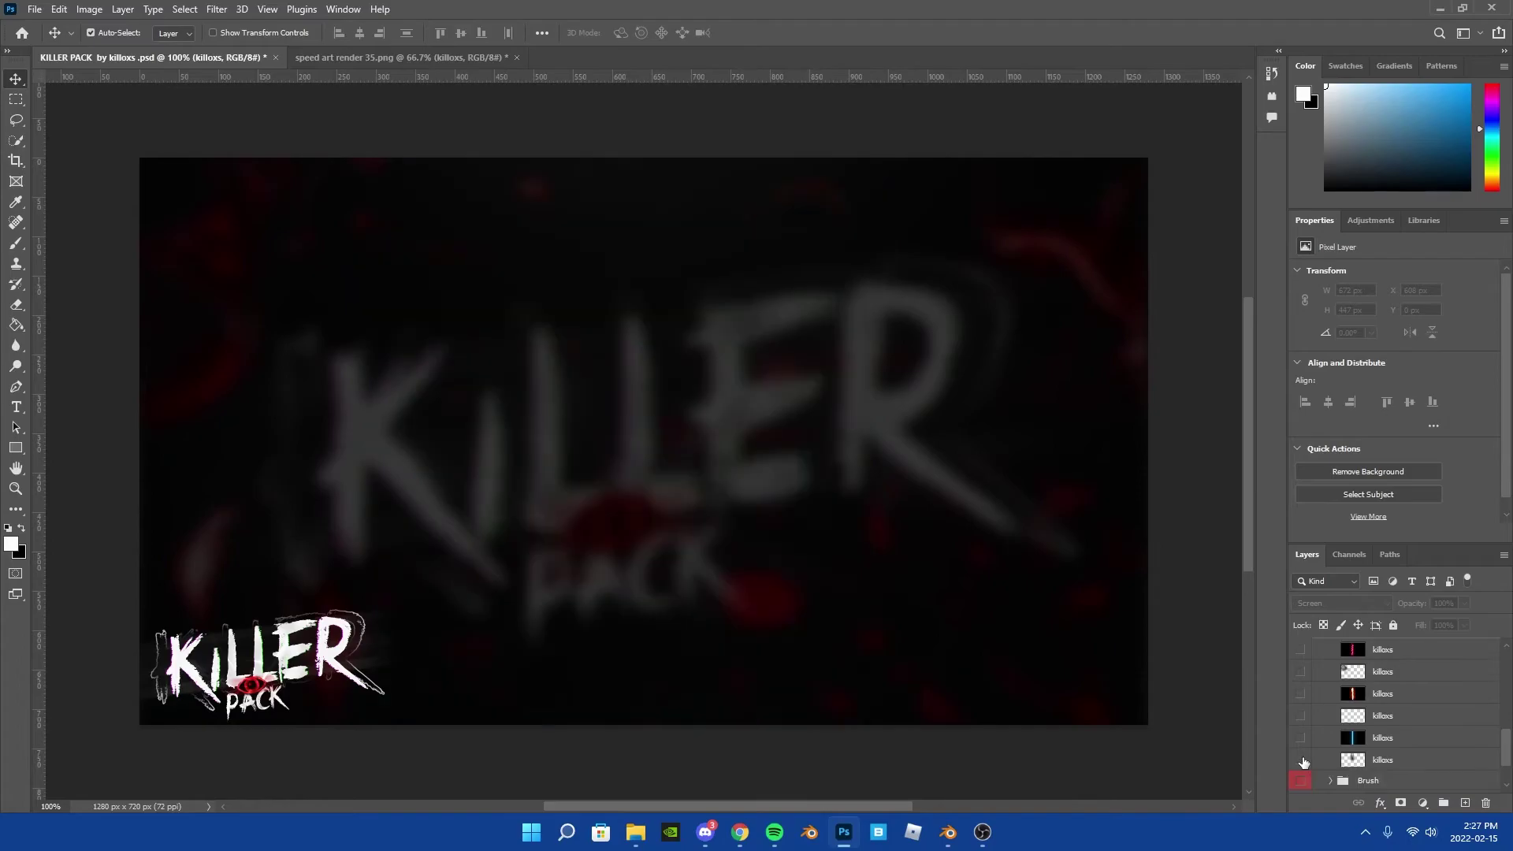
pyautogui.click(1300, 738)
pyautogui.click(1300, 738)
pyautogui.click(1331, 650)
pyautogui.scroll(2, 1371, 760)
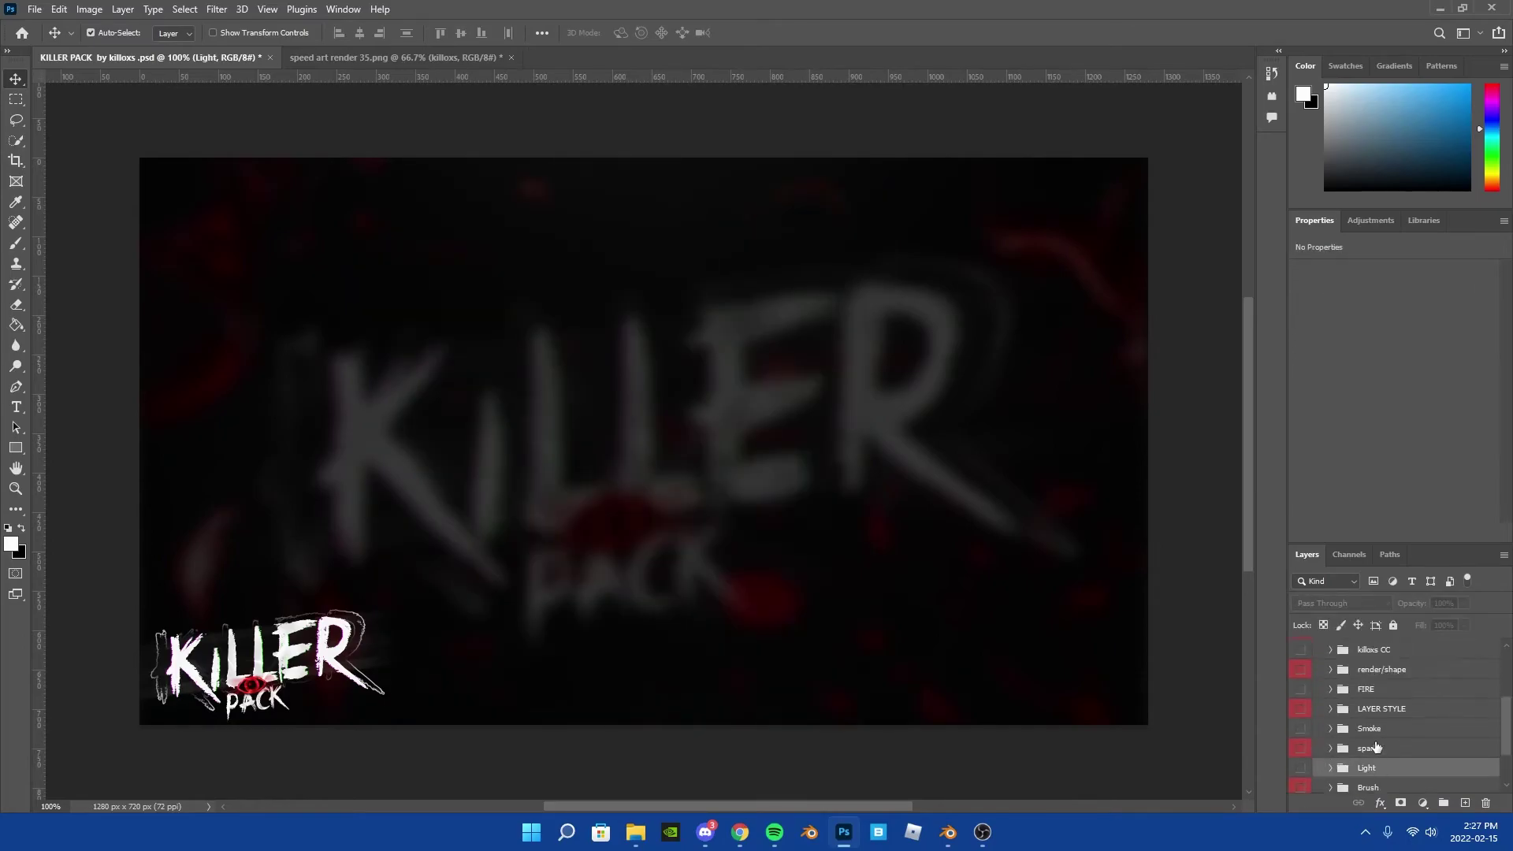
pyautogui.click(1329, 706)
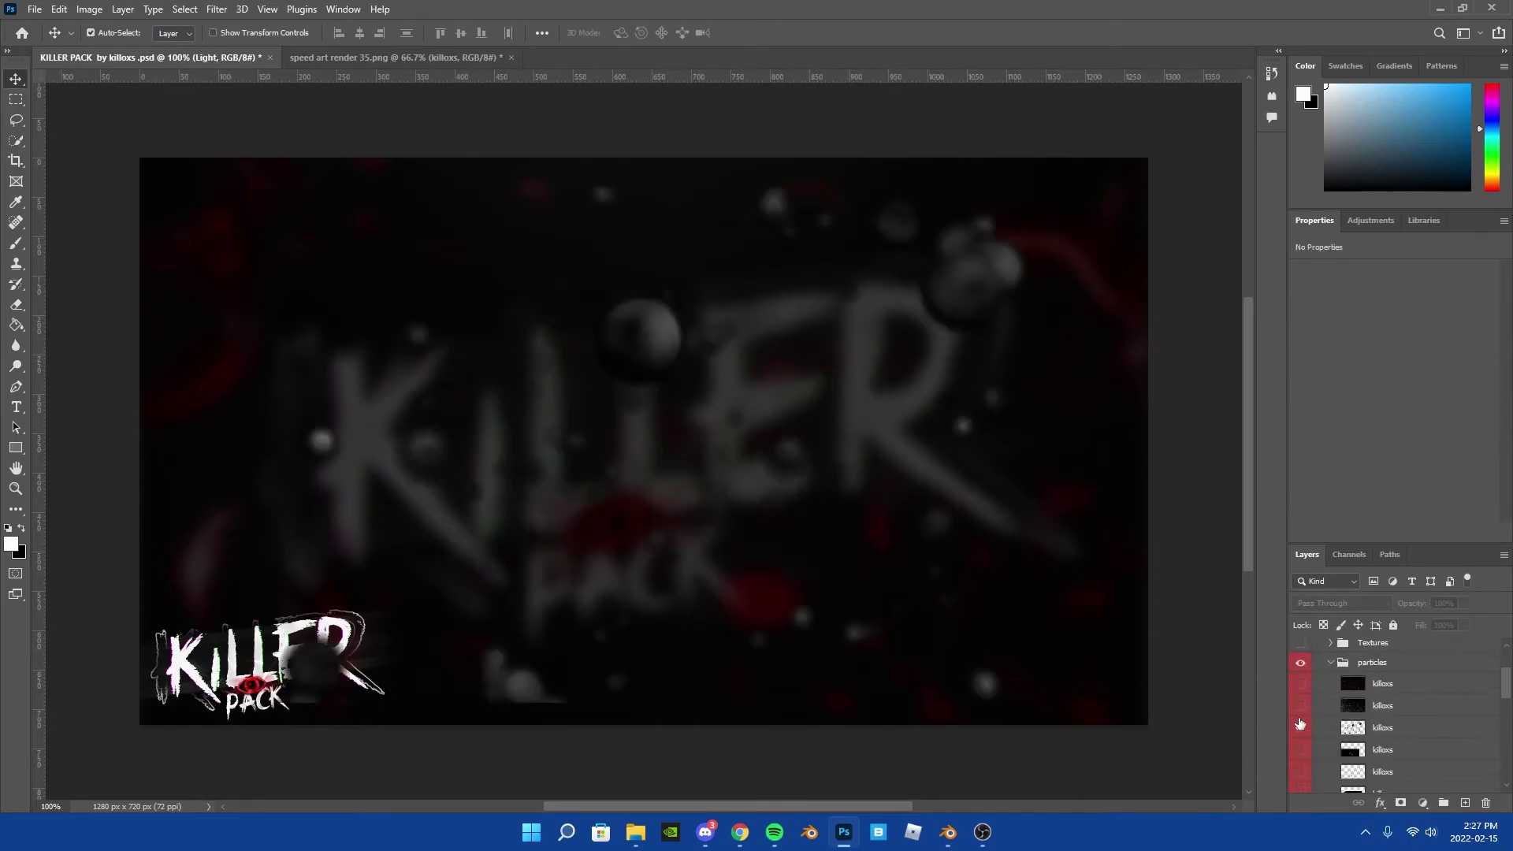
pyautogui.click(1415, 709)
pyautogui.click(398, 57)
# Enlarge the new particle layer to about 147% across the render and blend it as Color Dodge
pyautogui.hotkey('ctrl', 't')
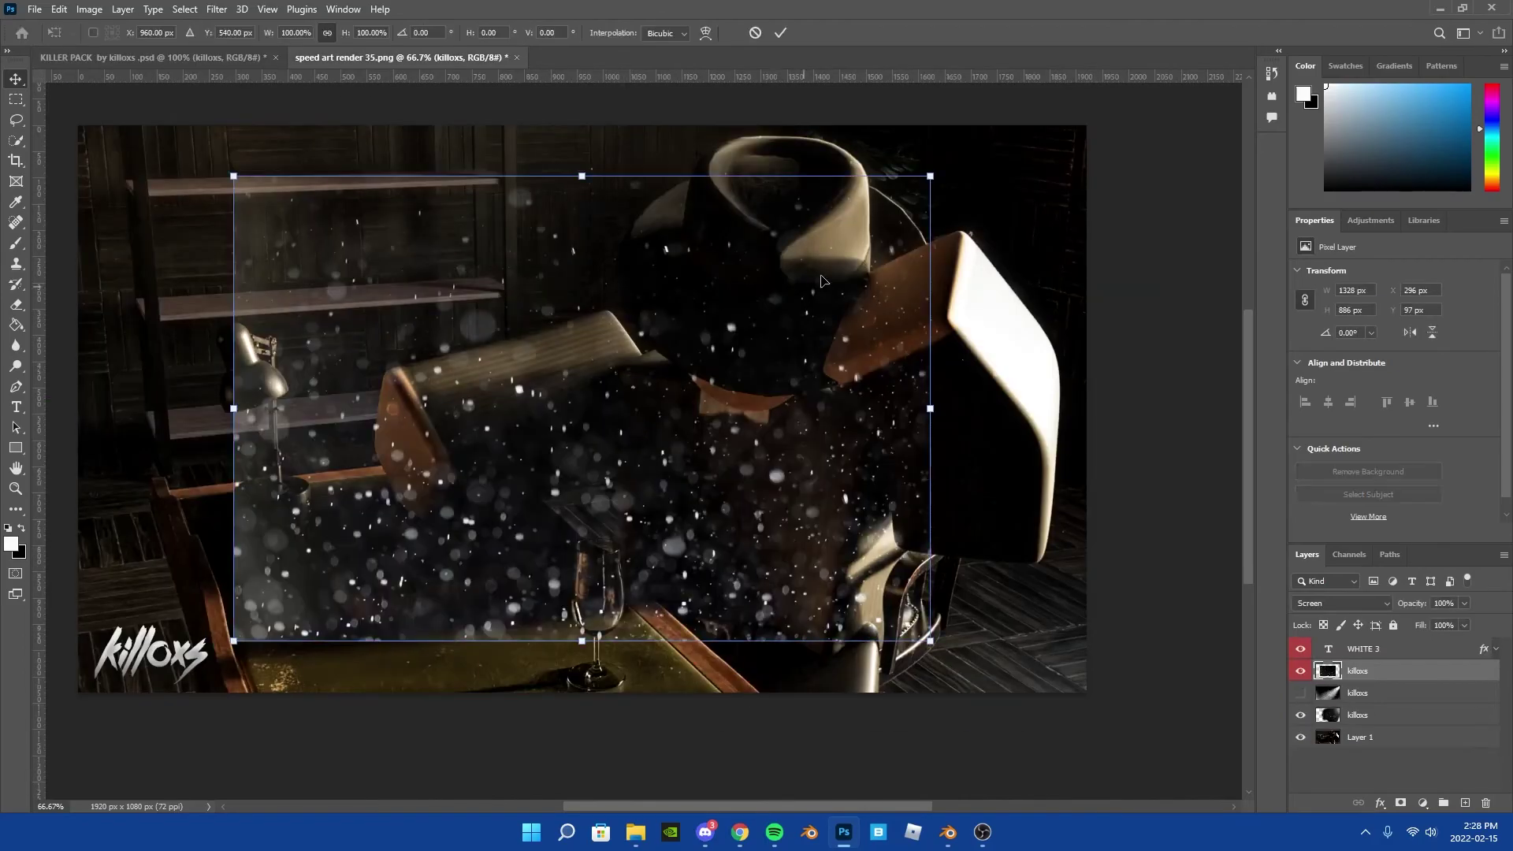
pyautogui.moveTo(1088, 174); pyautogui.dragTo(1148, 169)
pyautogui.moveTo(709, 410); pyautogui.dragTo(599, 418)
pyautogui.click(1359, 613)
pyautogui.click(1316, 763)
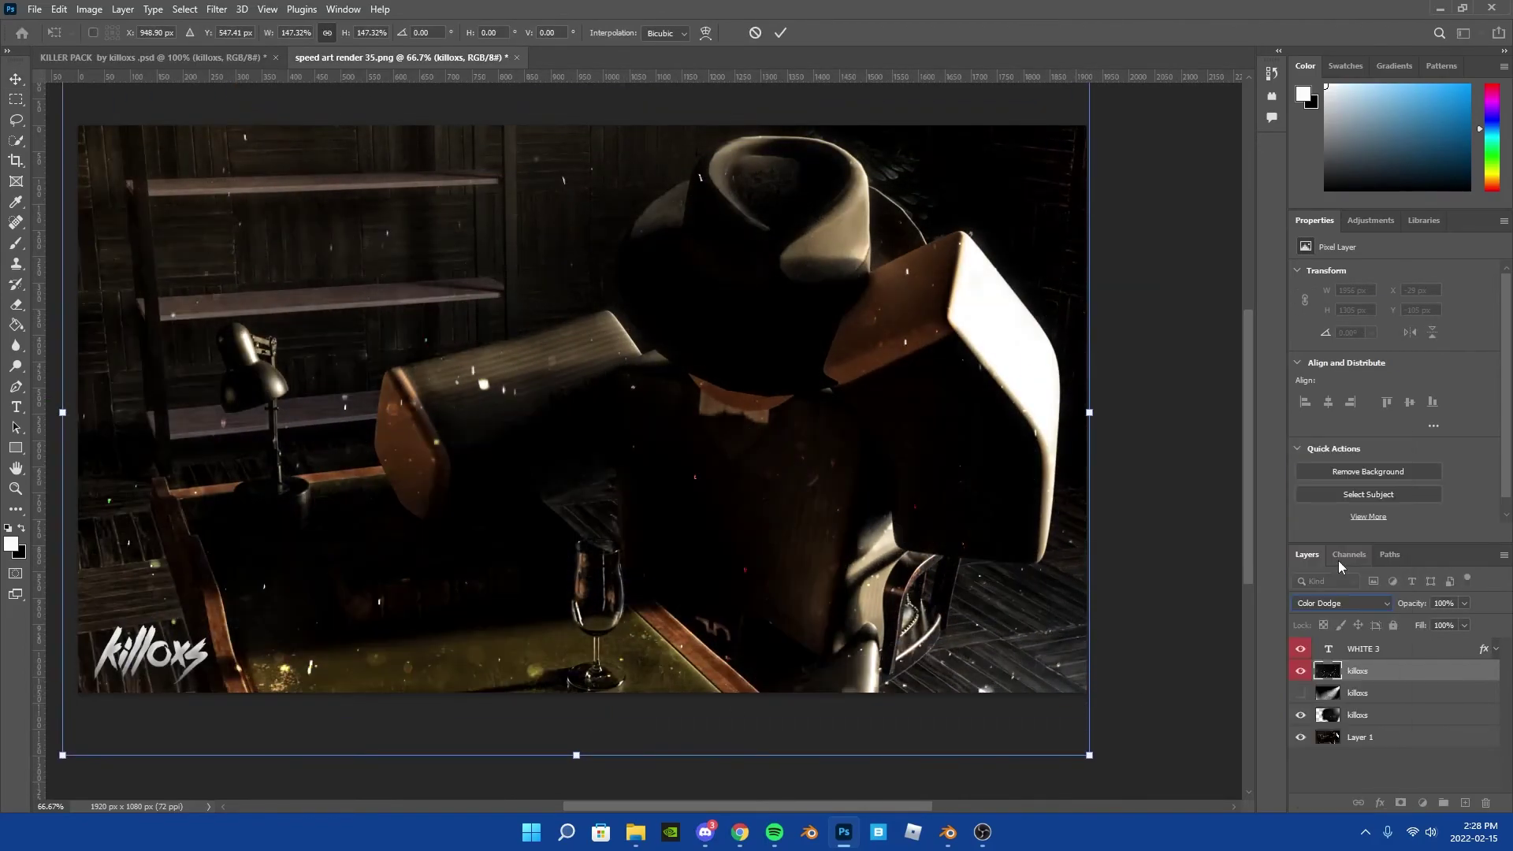
pyautogui.press('Return')
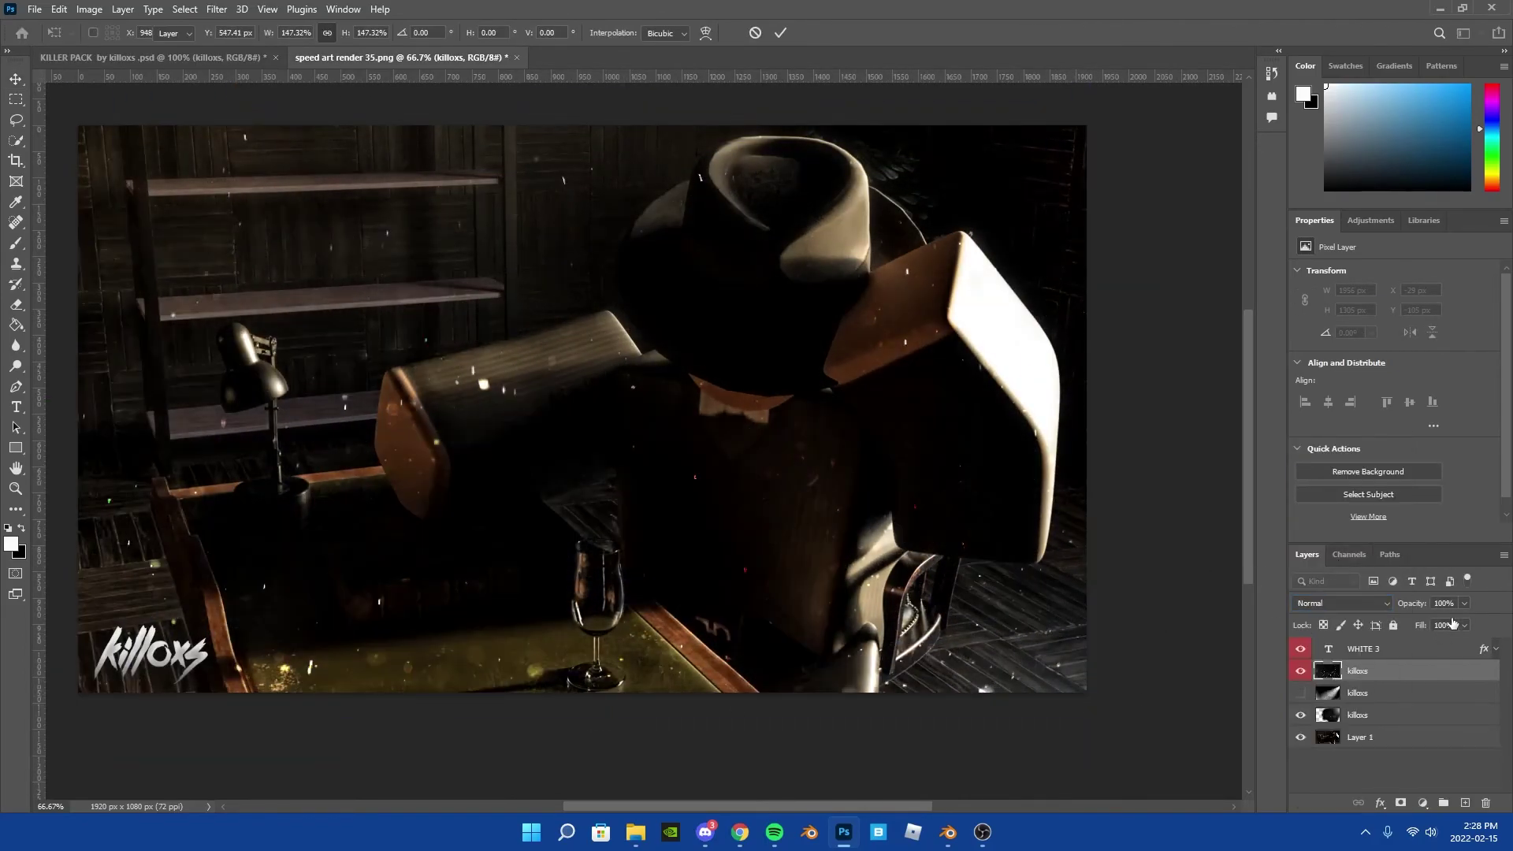
# Fade the WHITE 3 watermark layer to 48% opacity
pyautogui.click(1363, 648)
pyautogui.click(1463, 603)
pyautogui.moveTo(1467, 621); pyautogui.dragTo(1455, 623)
# Save a copy of the desk render as PNG, accepting the default PNG options
pyautogui.scroll(1, 424, 346)
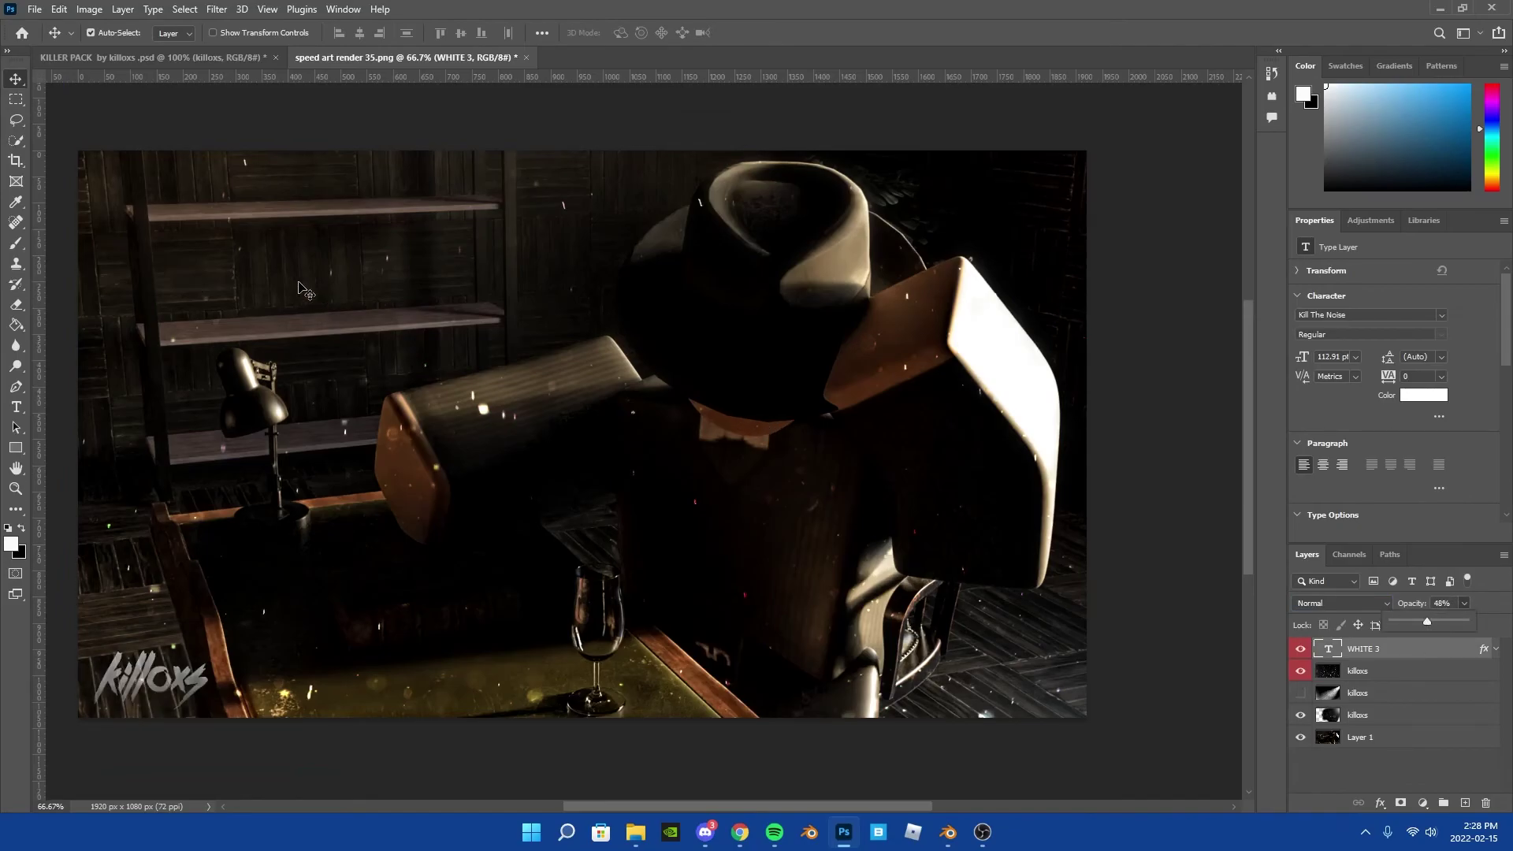
pyautogui.click(35, 9)
pyautogui.click(71, 231)
pyautogui.press('Return')
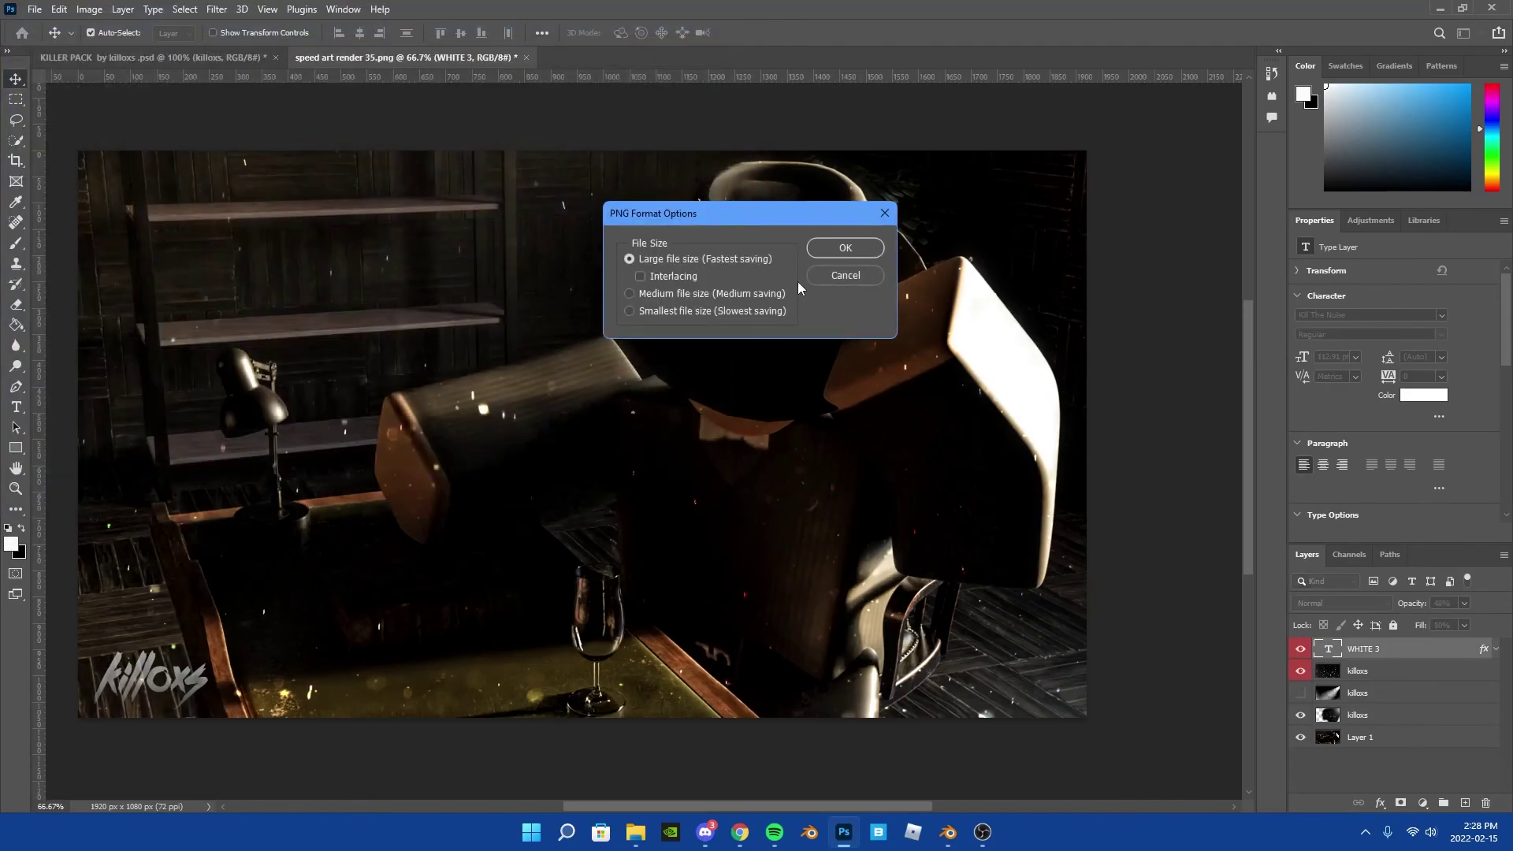
pyautogui.click(854, 243)
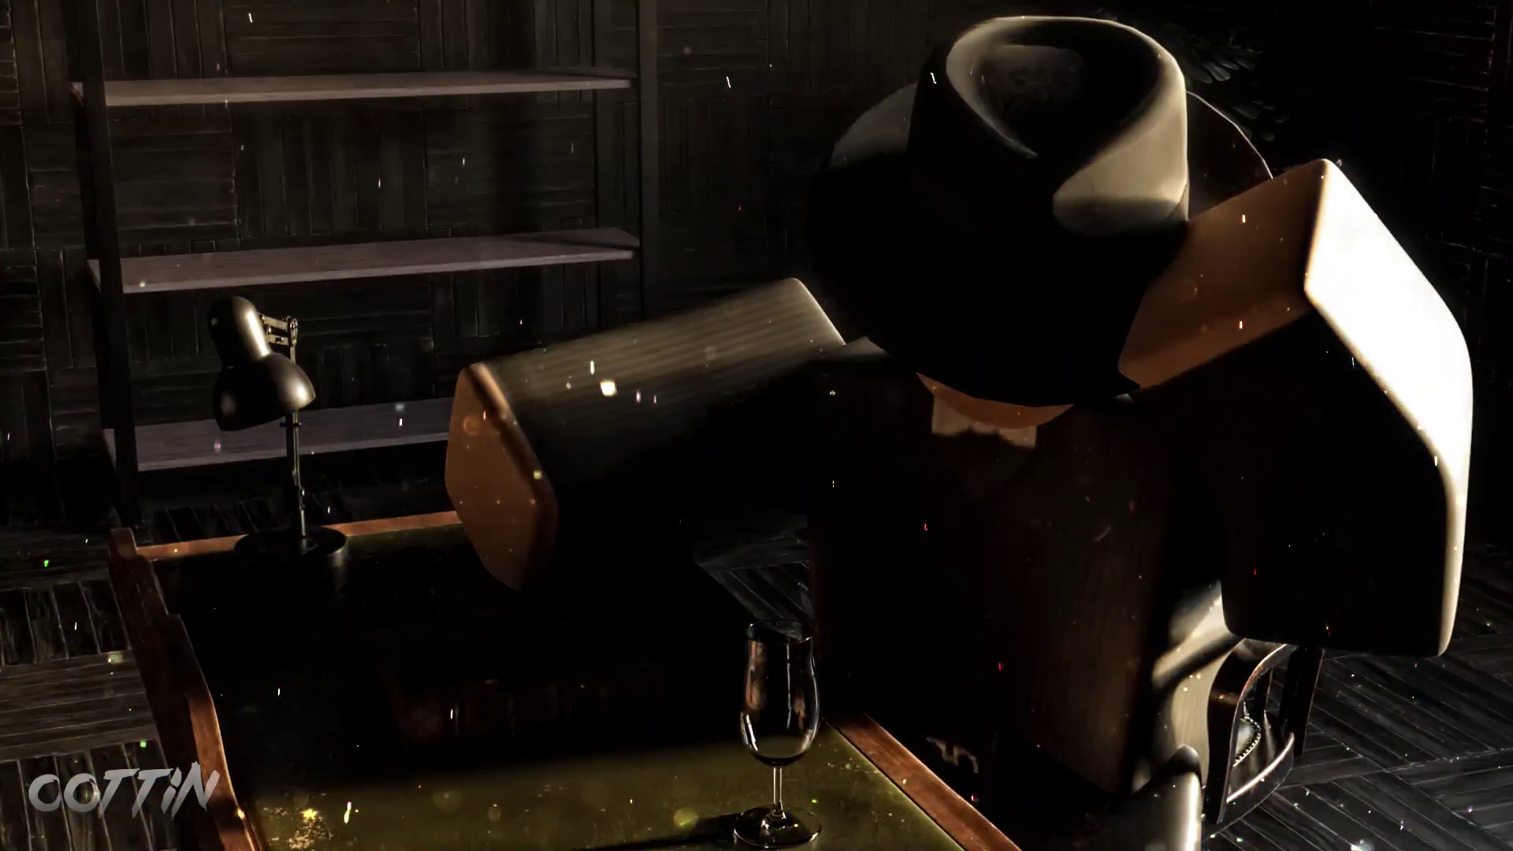